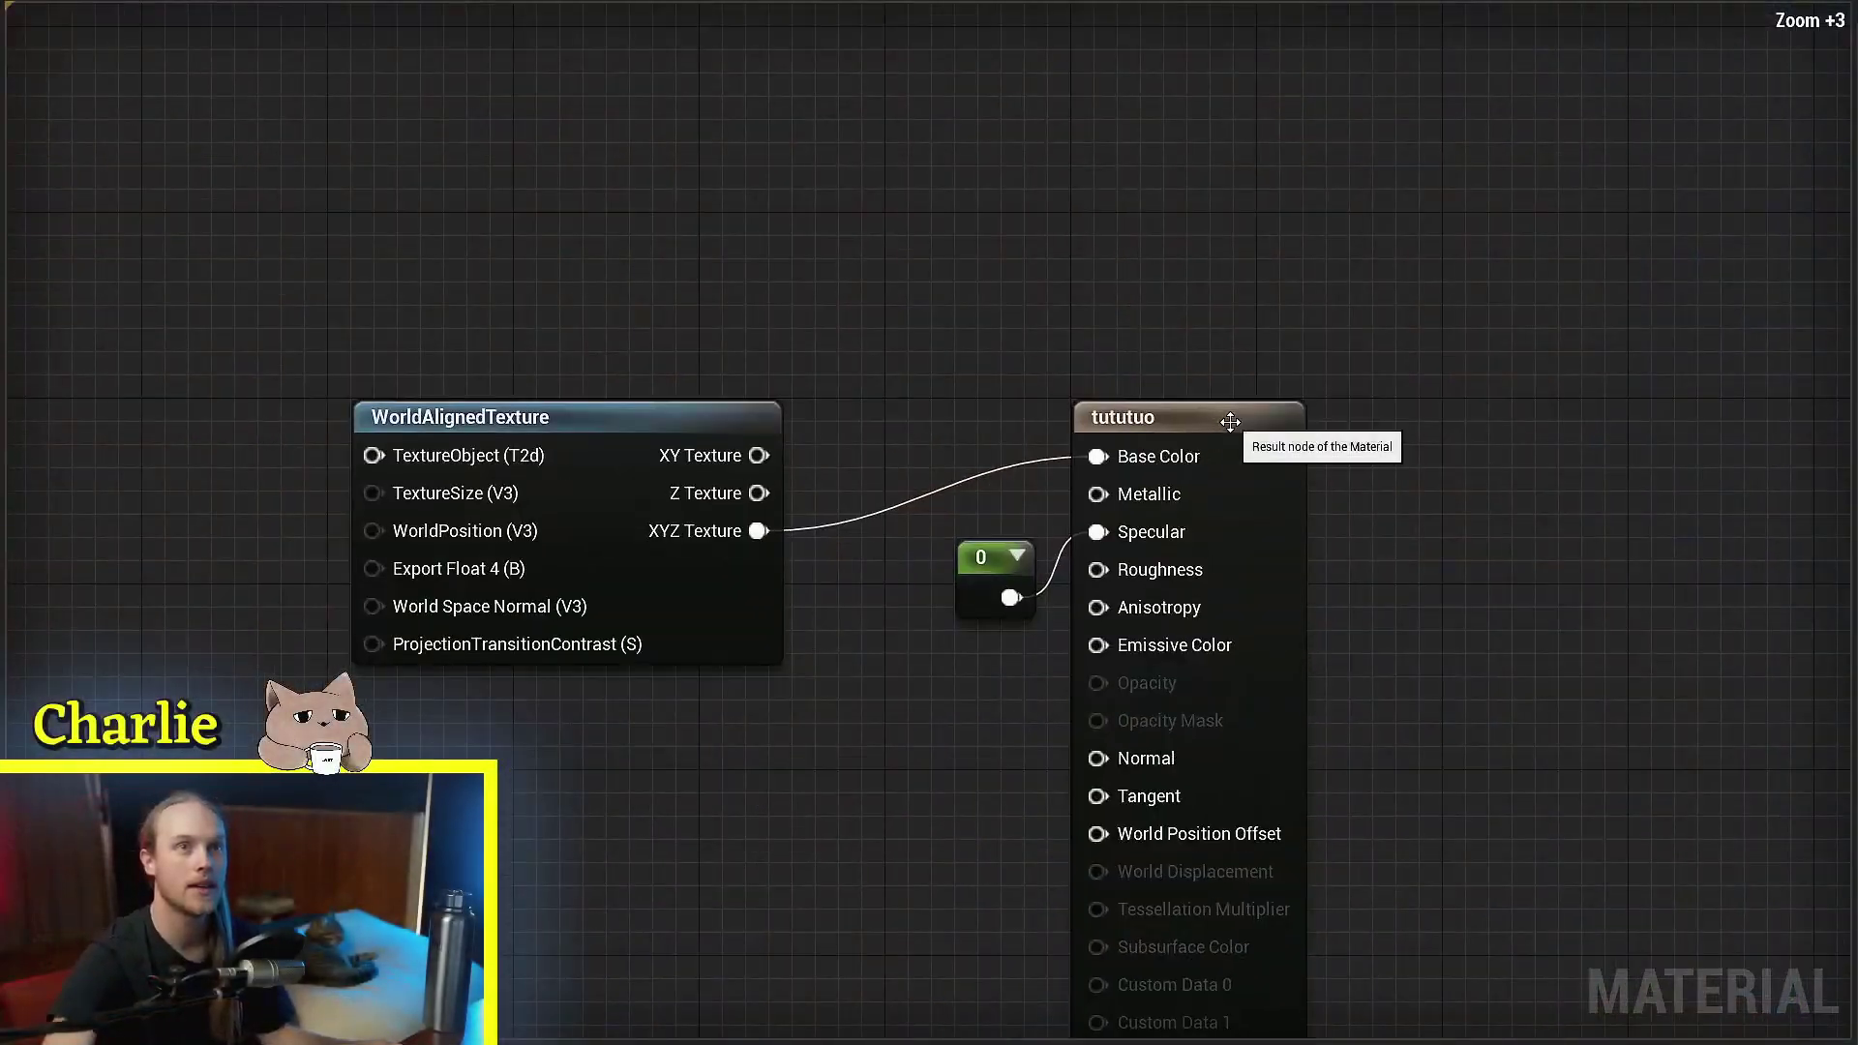
# Add a Texture Object node to the material graph and place it just before the WorldAlignedTexture node
pyautogui.moveTo(822, 764); pyautogui.dragTo(877, 527, button='right')
pyautogui.moveTo(837, 407); pyautogui.dragTo(997, 381)
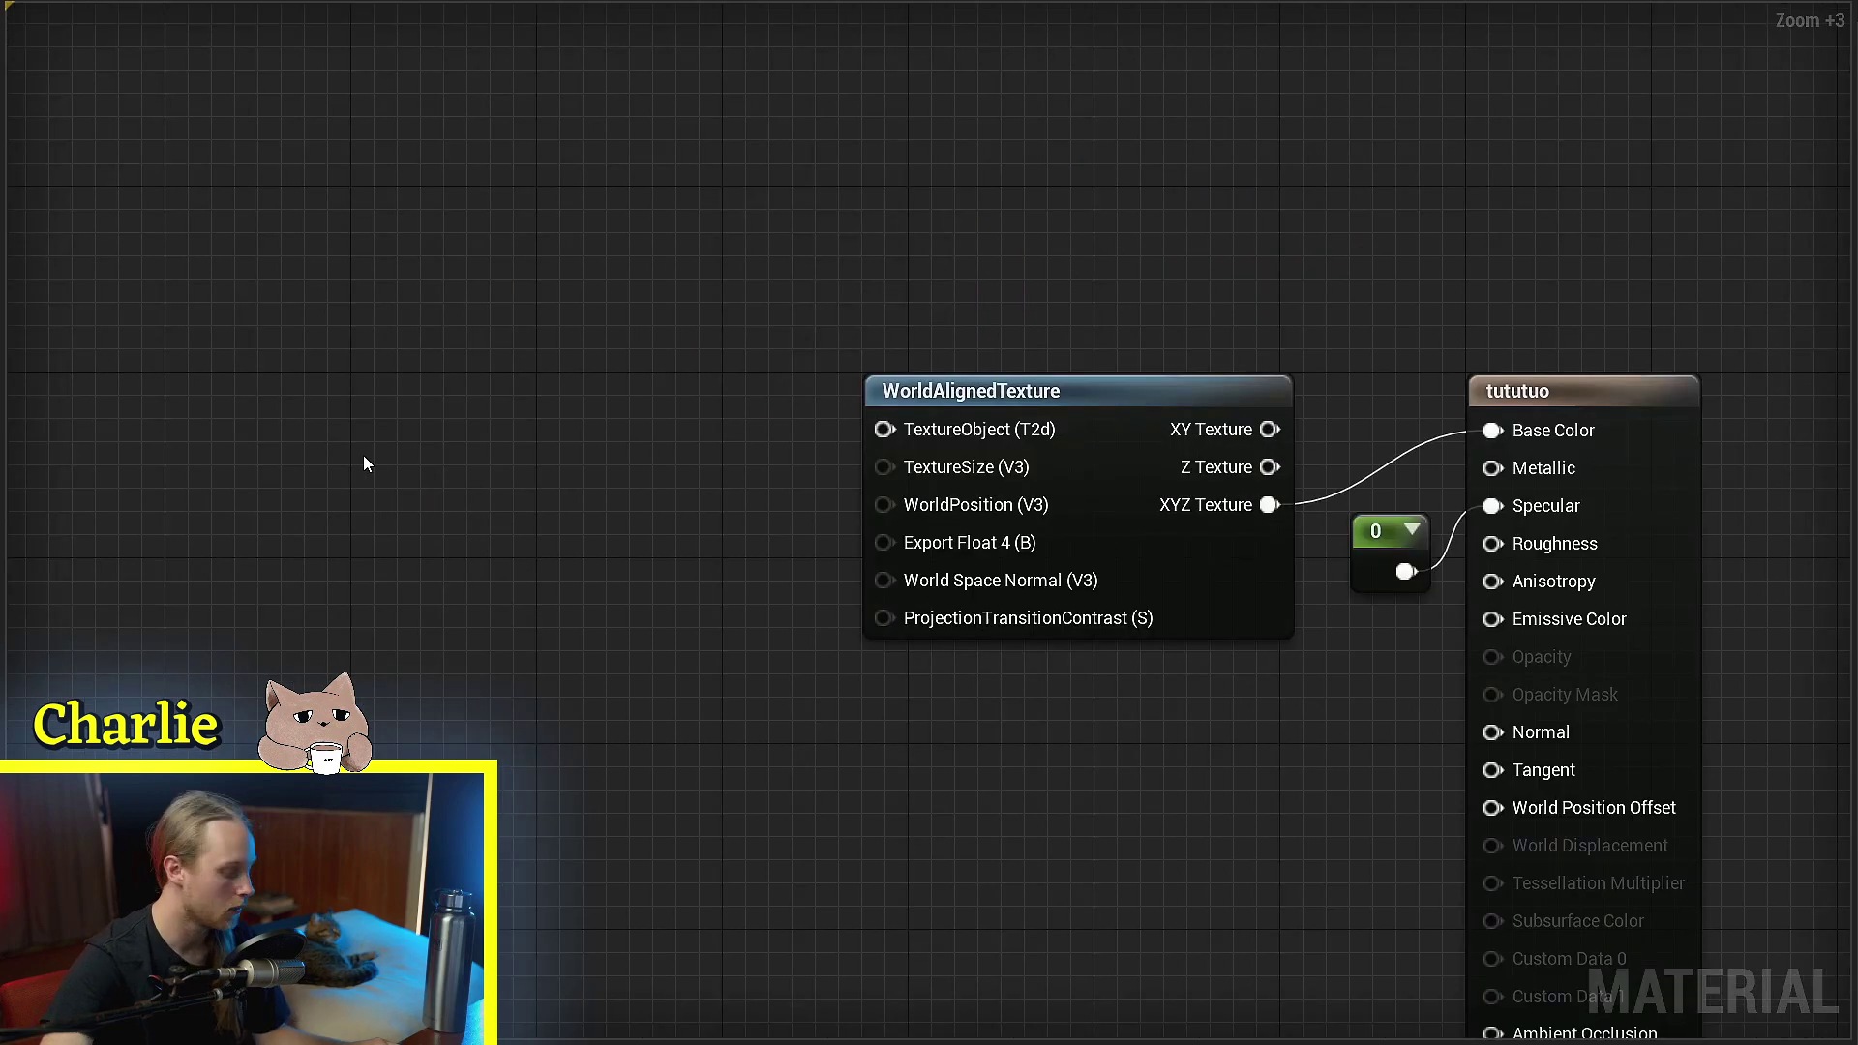
pyautogui.rightClick(363, 464)
pyautogui.write('tex')
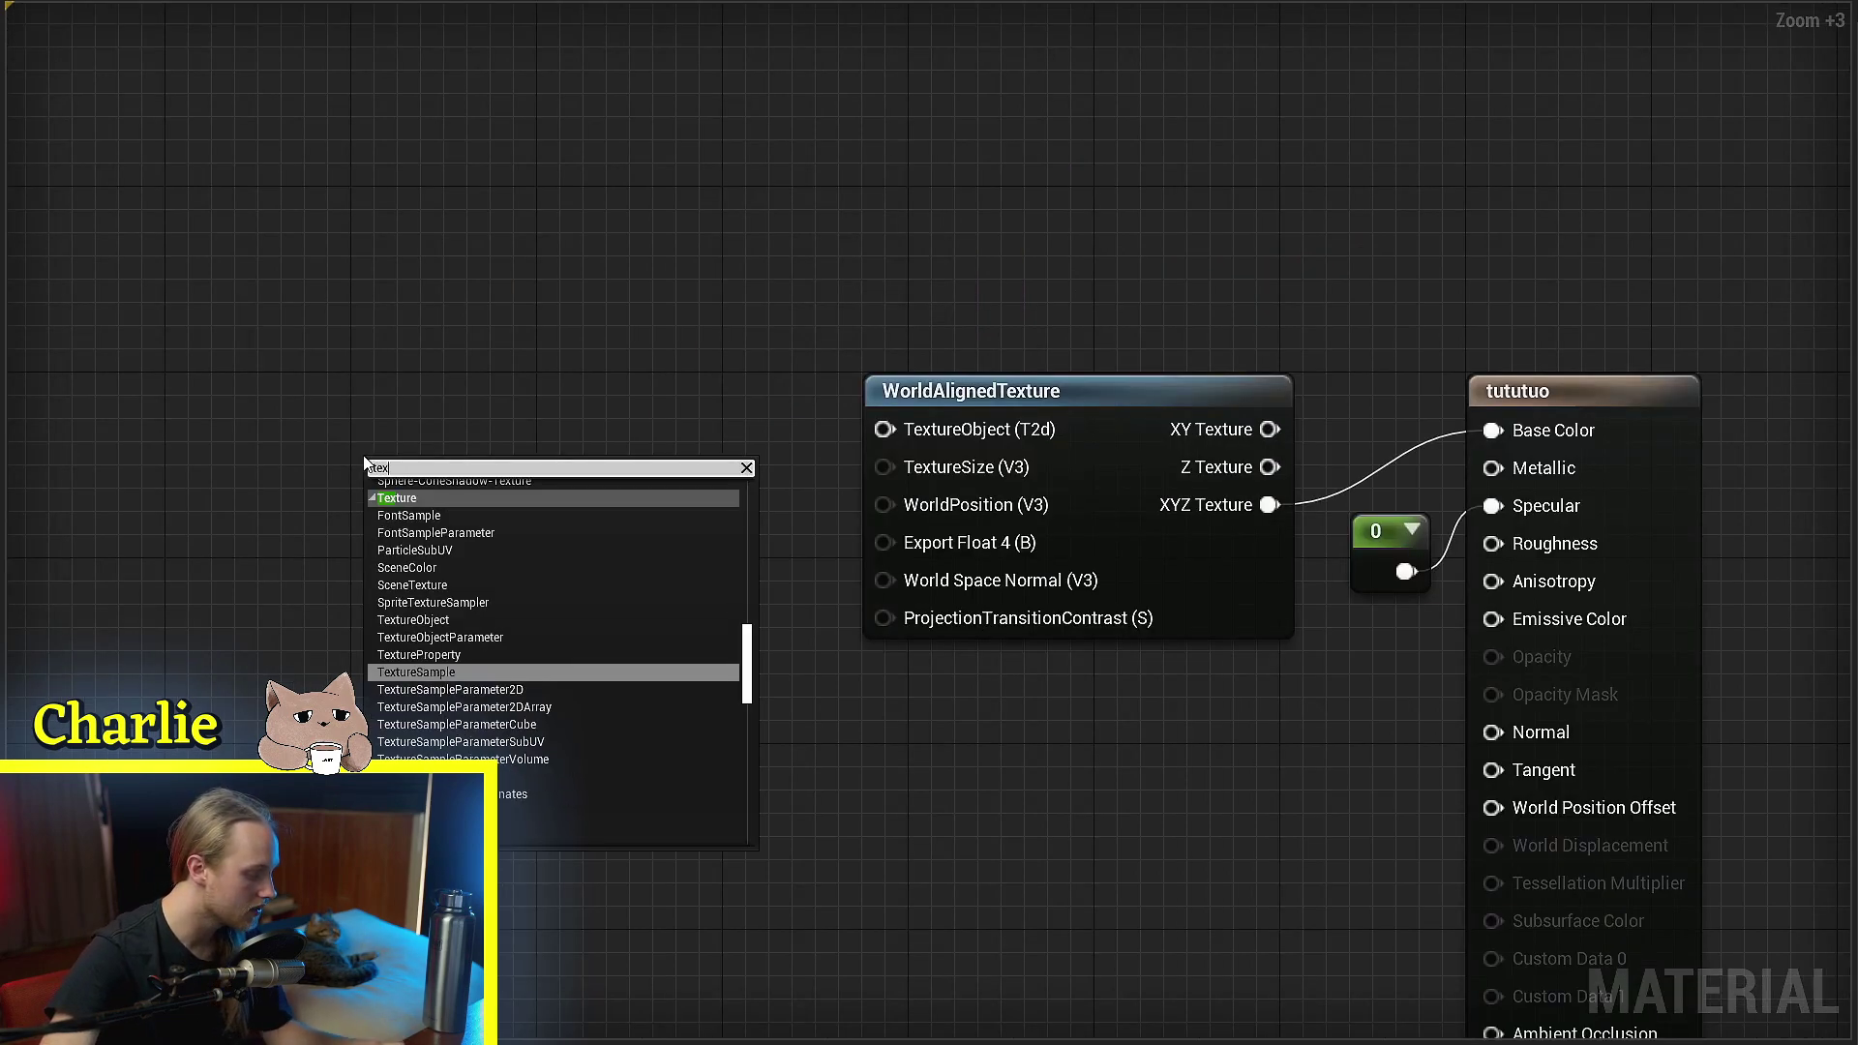
pyautogui.write('ture ob')
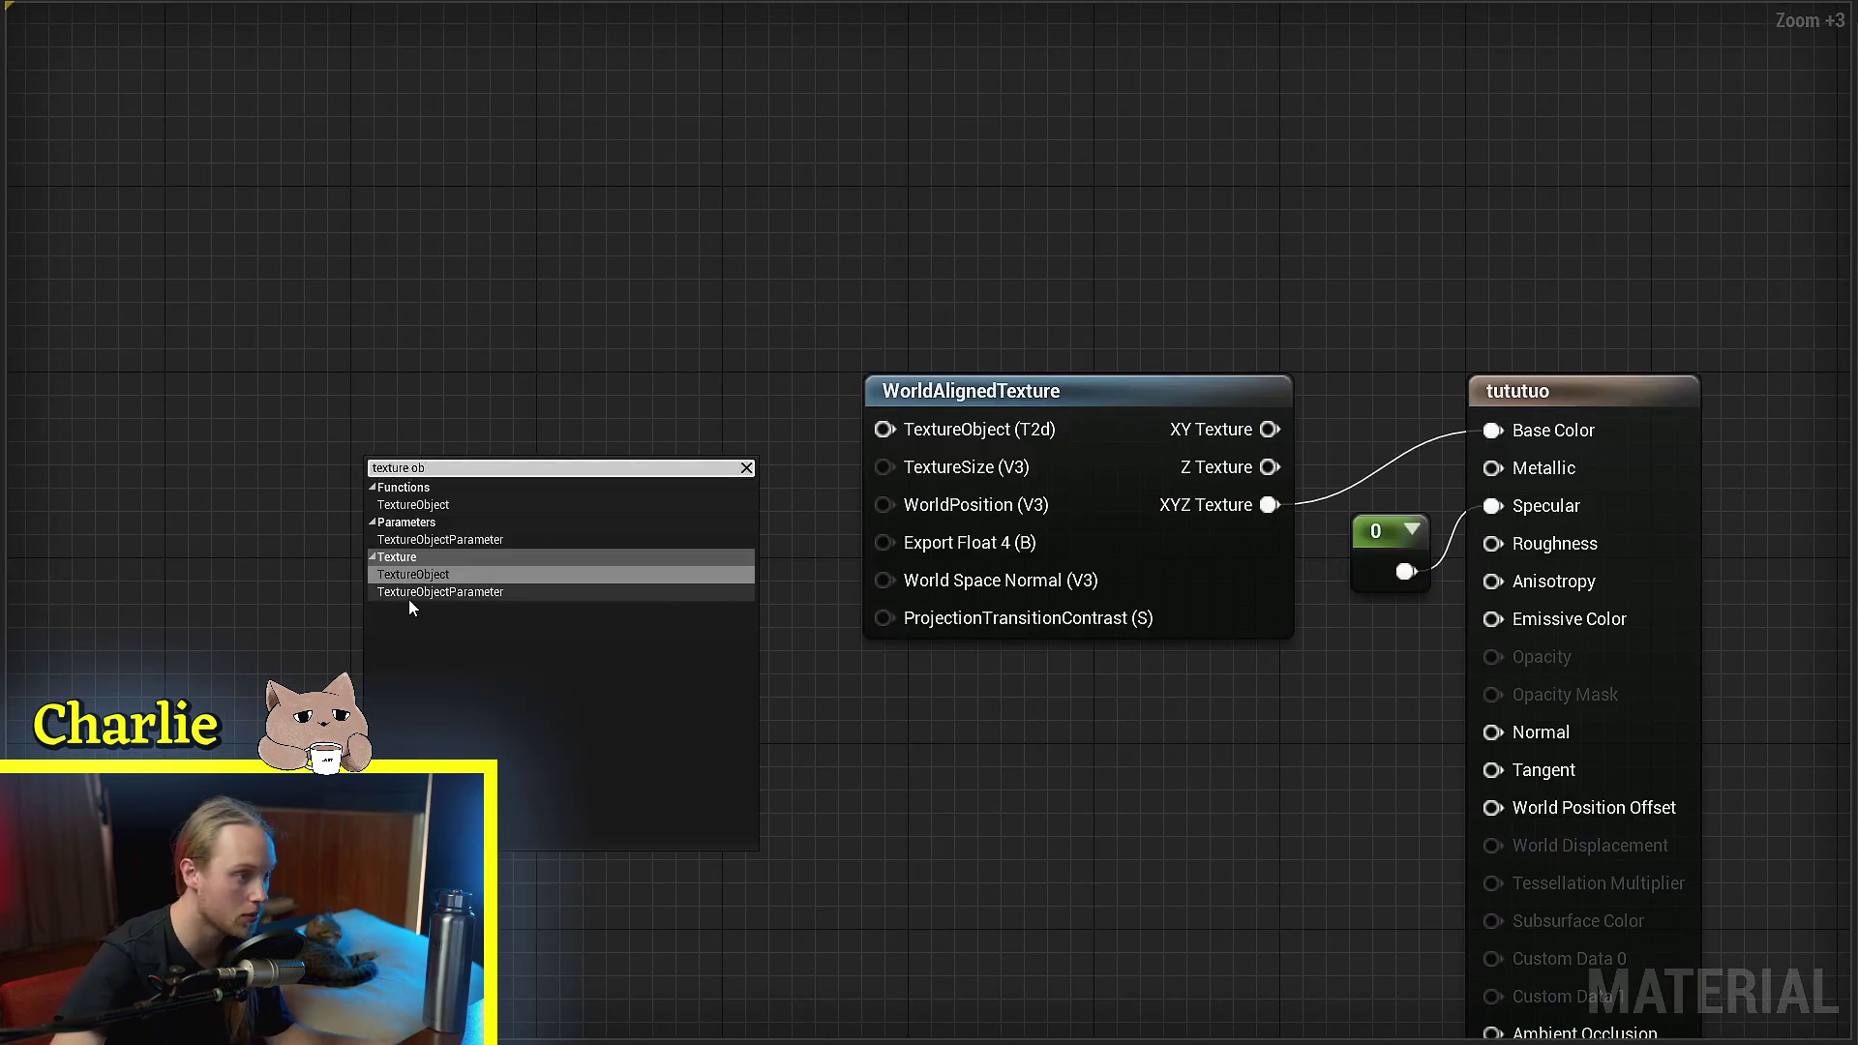
pyautogui.click(396, 572)
pyautogui.moveTo(482, 569); pyautogui.dragTo(620, 491)
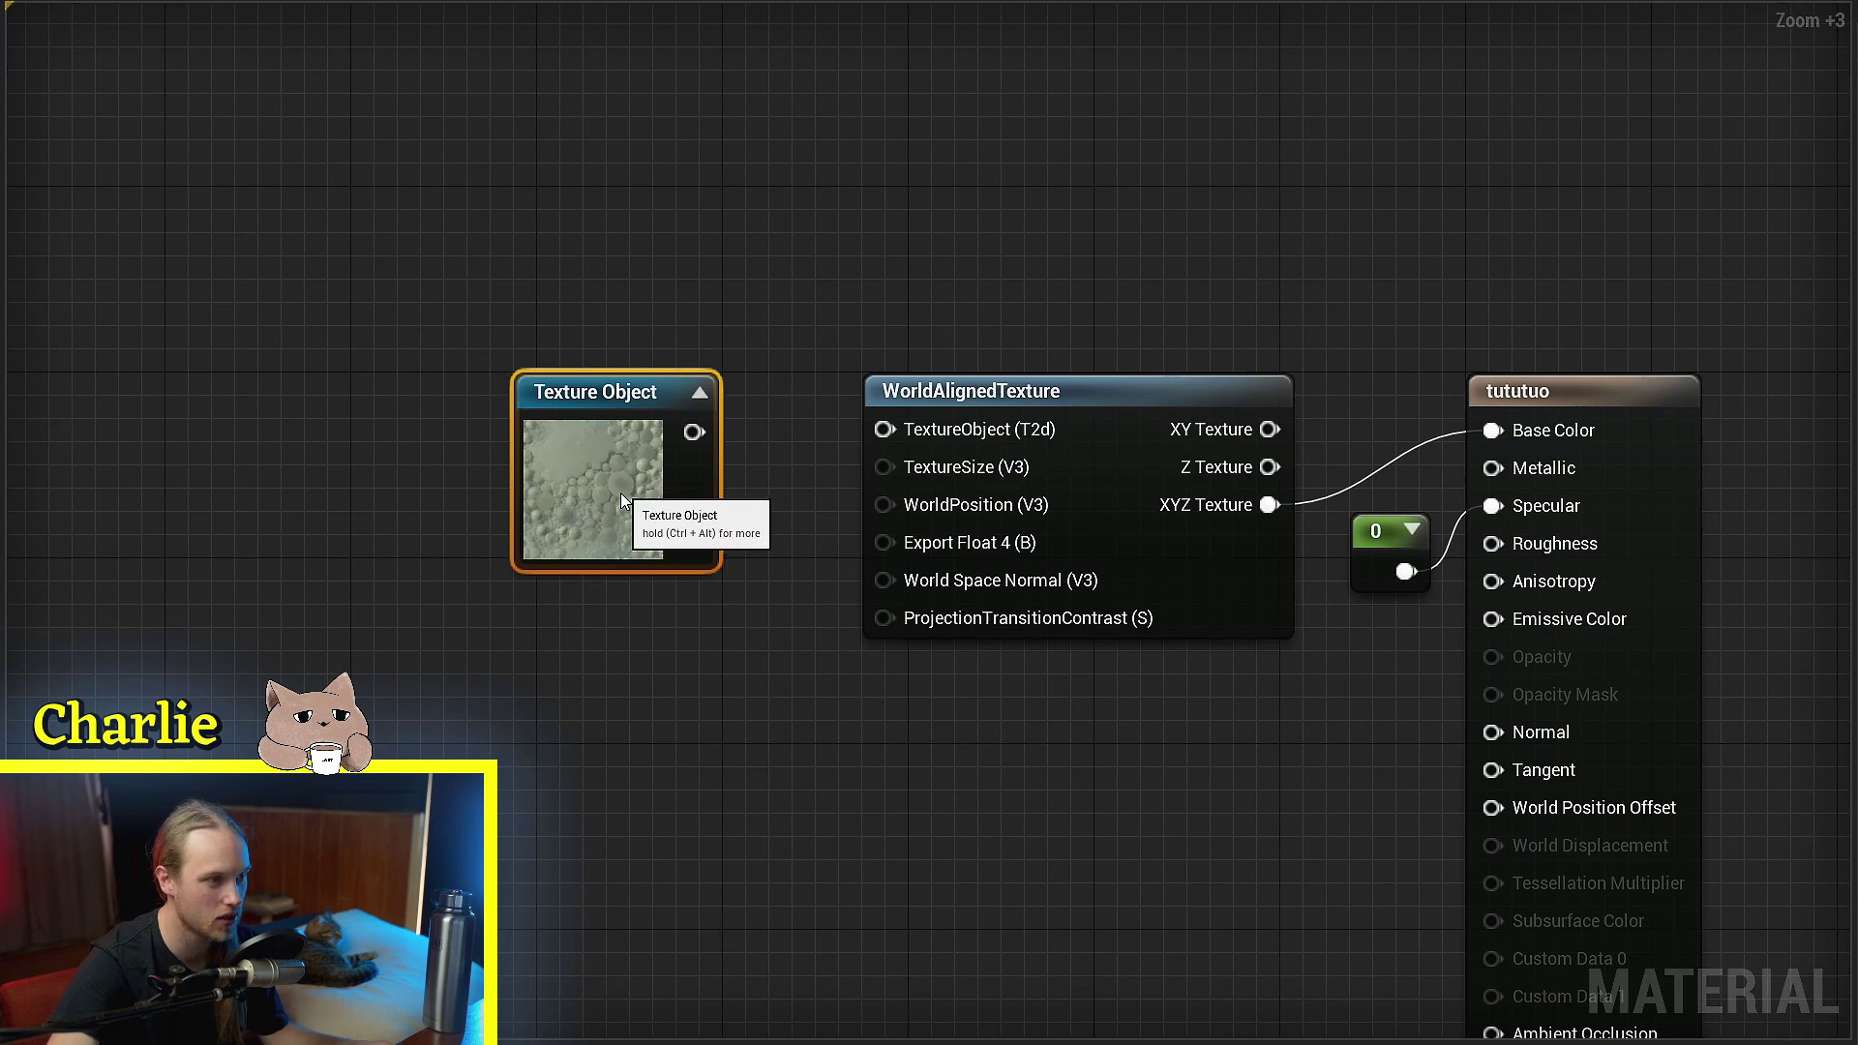
# Connect the Texture Object output to the TextureObject (T2d) input of WorldAlignedTexture
pyautogui.moveTo(748, 489); pyautogui.dragTo(672, 492, button='right')
pyautogui.scroll(3, 671, 492)
pyautogui.click(668, 491)
pyautogui.moveTo(605, 421); pyautogui.dragTo(844, 417)
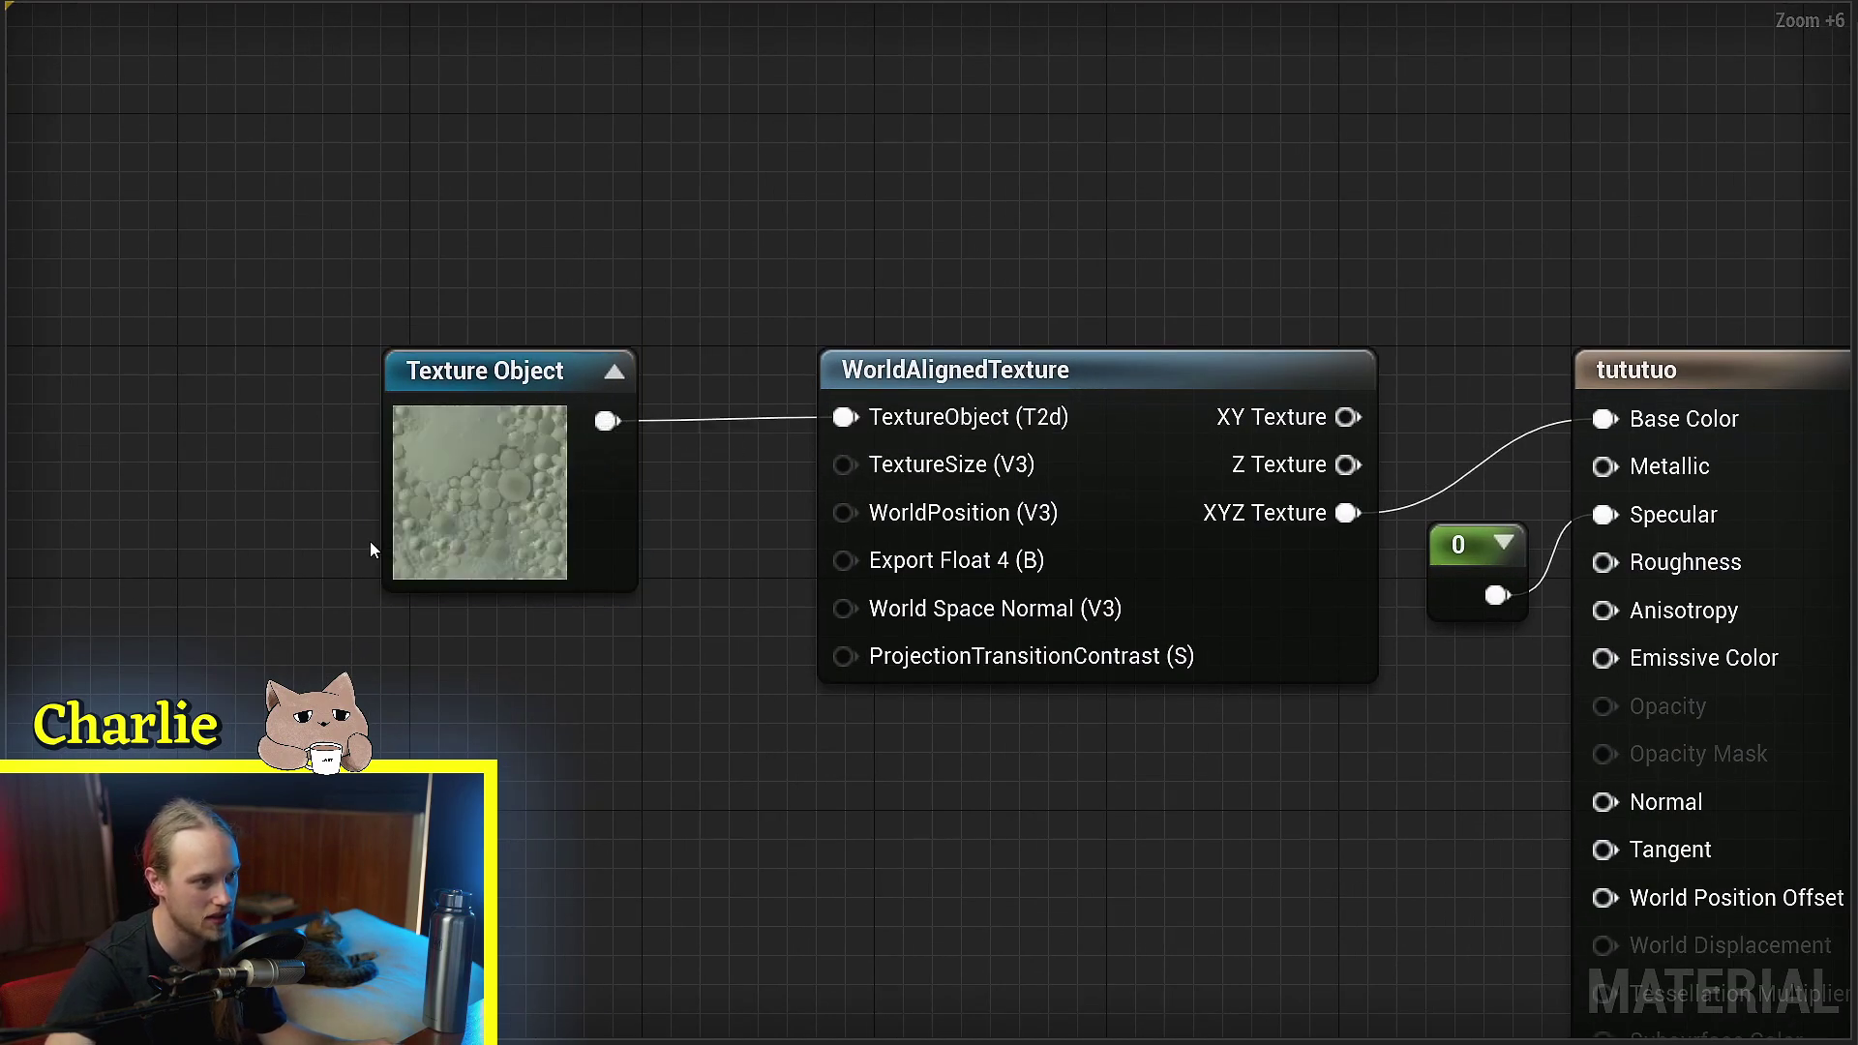
pyautogui.click(465, 540)
pyautogui.moveTo(462, 503); pyautogui.dragTo(259, 500)
pyautogui.moveTo(260, 499); pyautogui.dragTo(406, 503, button='right')
pyautogui.moveTo(549, 425); pyautogui.dragTo(831, 900)
pyautogui.write('texco')
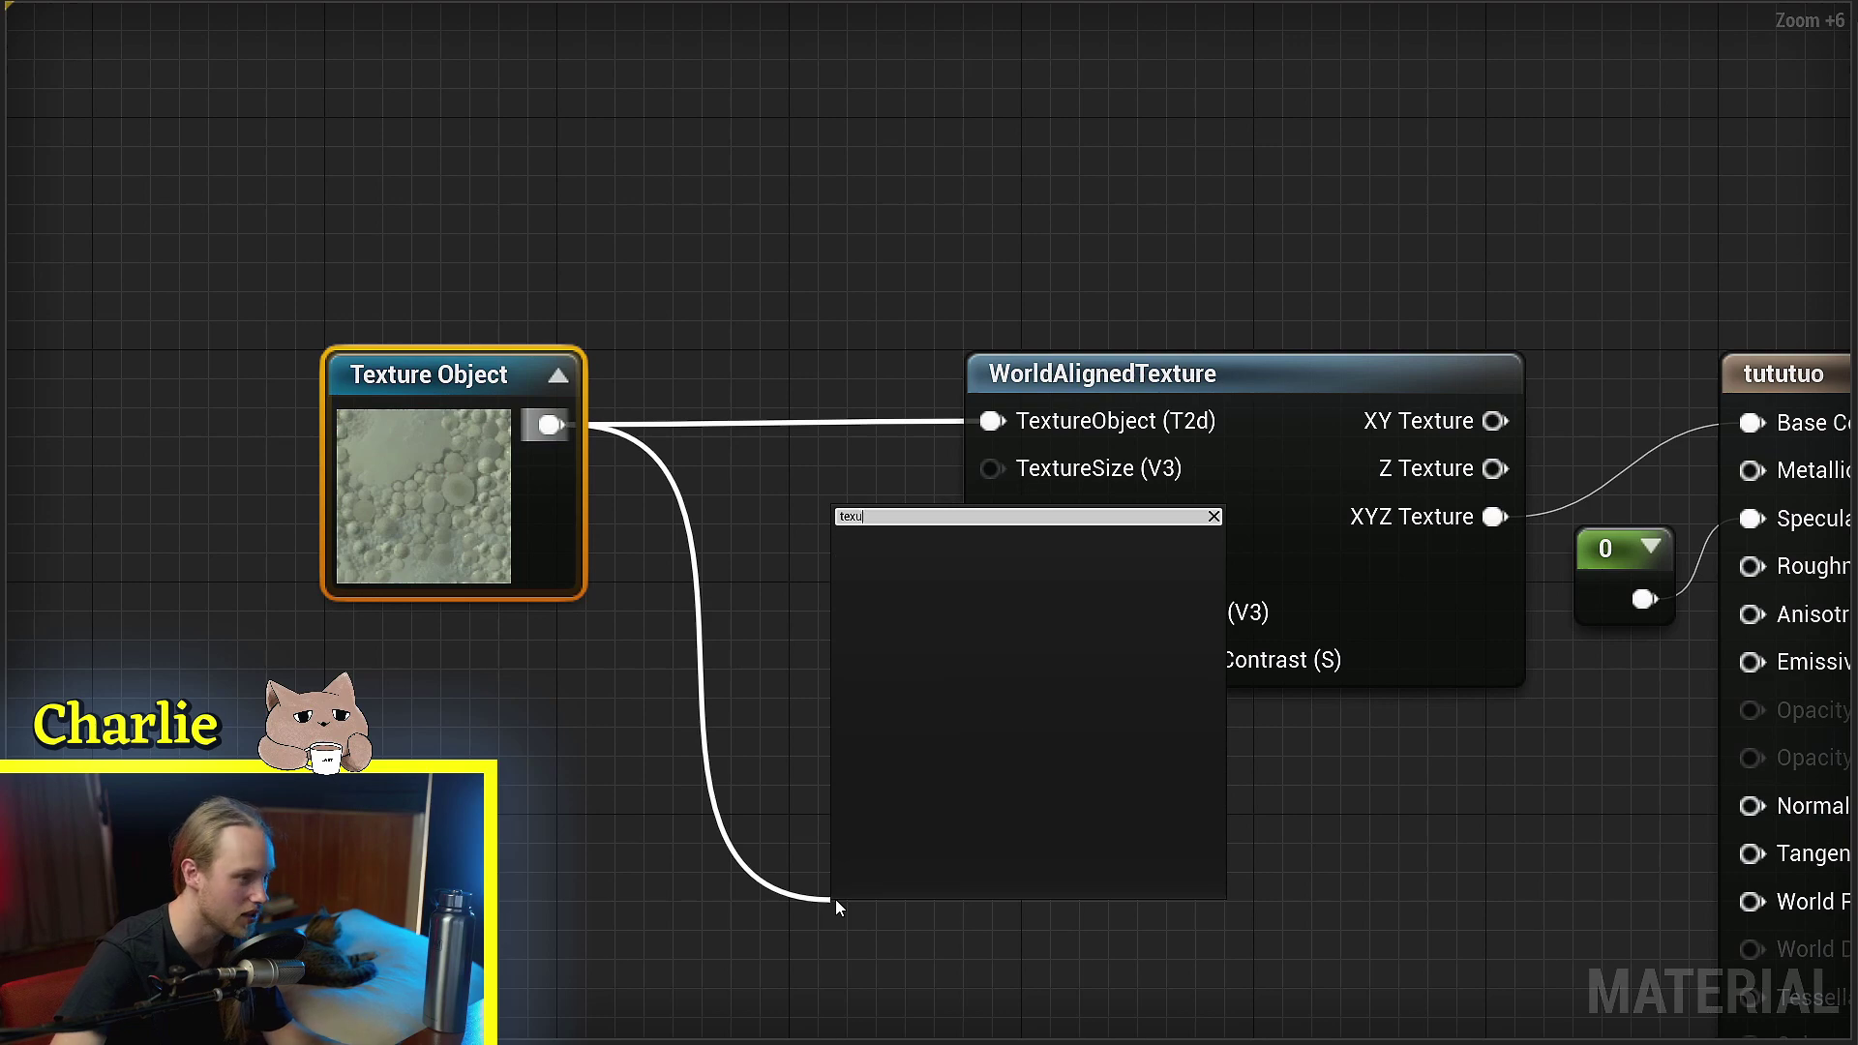
pyautogui.click(751, 767)
pyautogui.moveTo(473, 468)
pyautogui.mouseDown()
pyautogui.moveTo(406, 406)
pyautogui.moveTo(437, 468)
pyautogui.mouseUp()
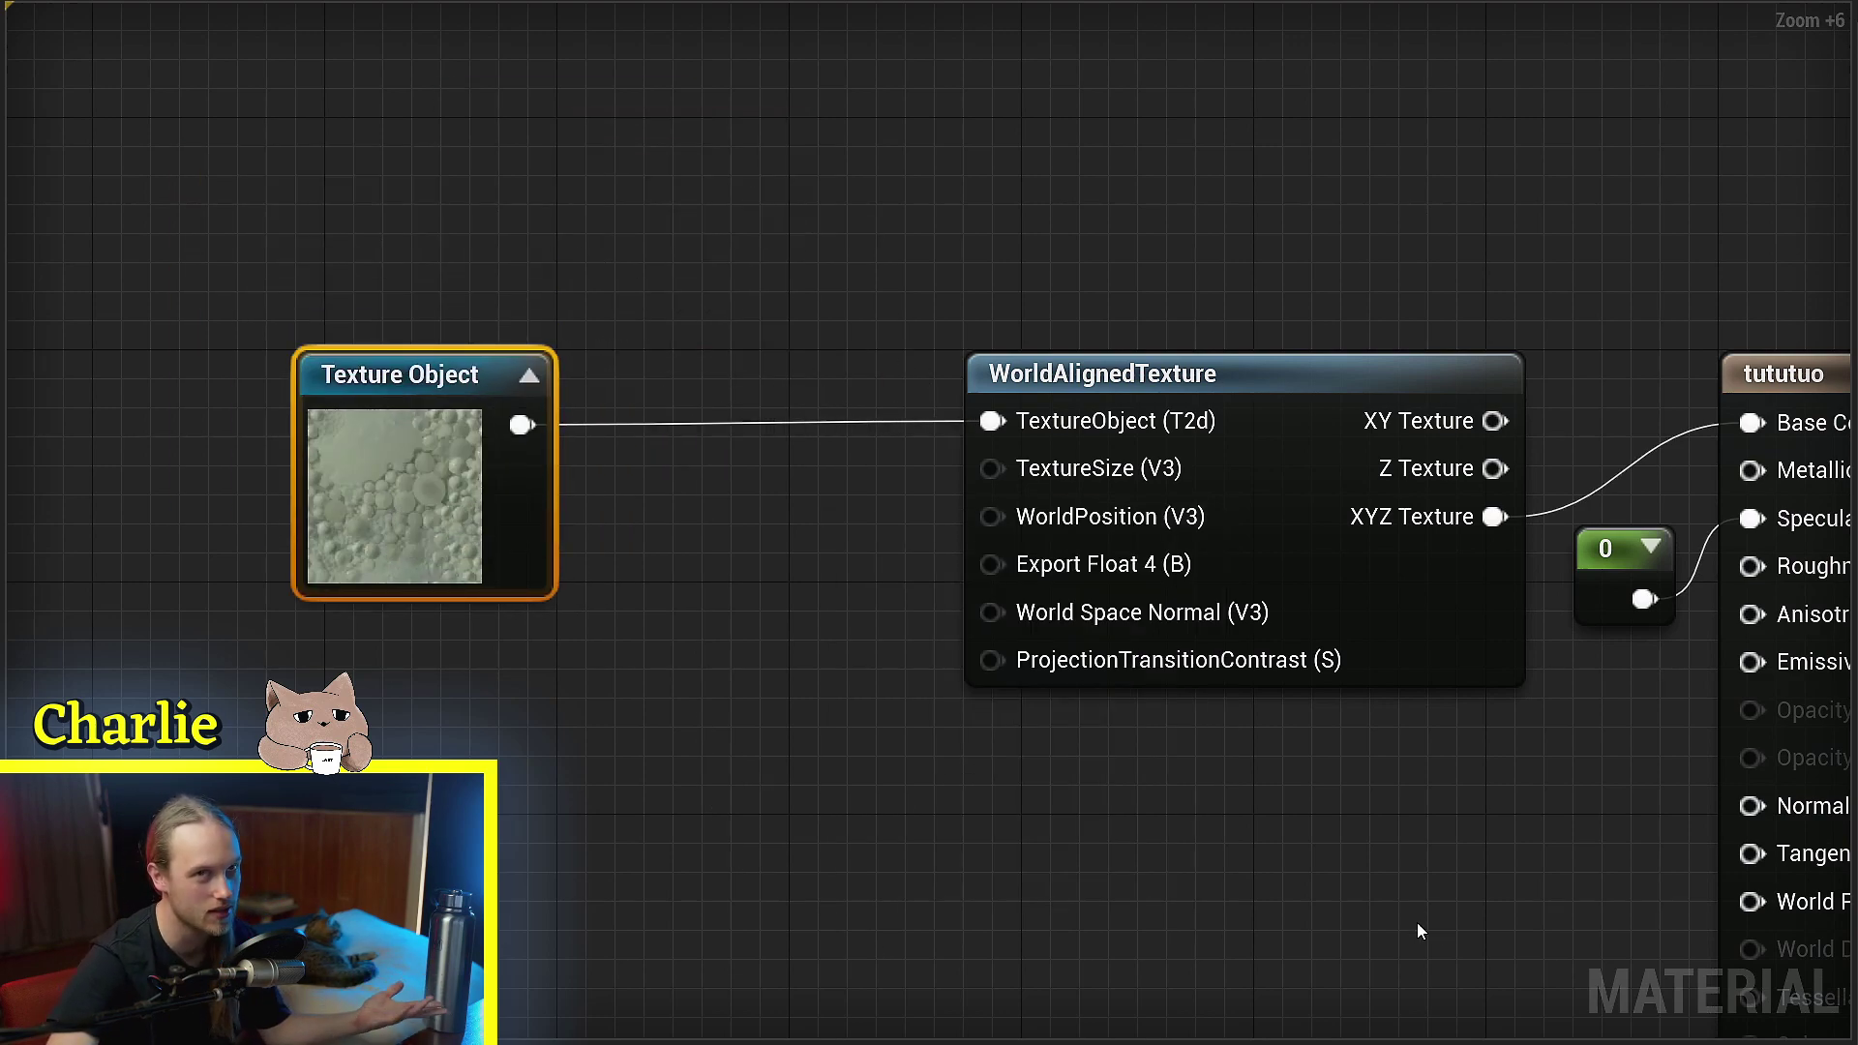
# Move the Texture Object and WorldAlignedTexture nodes closer together, keeping them in one row
pyautogui.moveTo(444, 548); pyautogui.dragTo(502, 549)
pyautogui.click(730, 570)
pyautogui.scroll(1, 730, 569)
pyautogui.moveTo(706, 565)
pyautogui.mouseDown(button='right')
pyautogui.moveTo(569, 571)
pyautogui.moveTo(735, 585)
pyautogui.mouseUp(button='right')
pyautogui.click(482, 472)
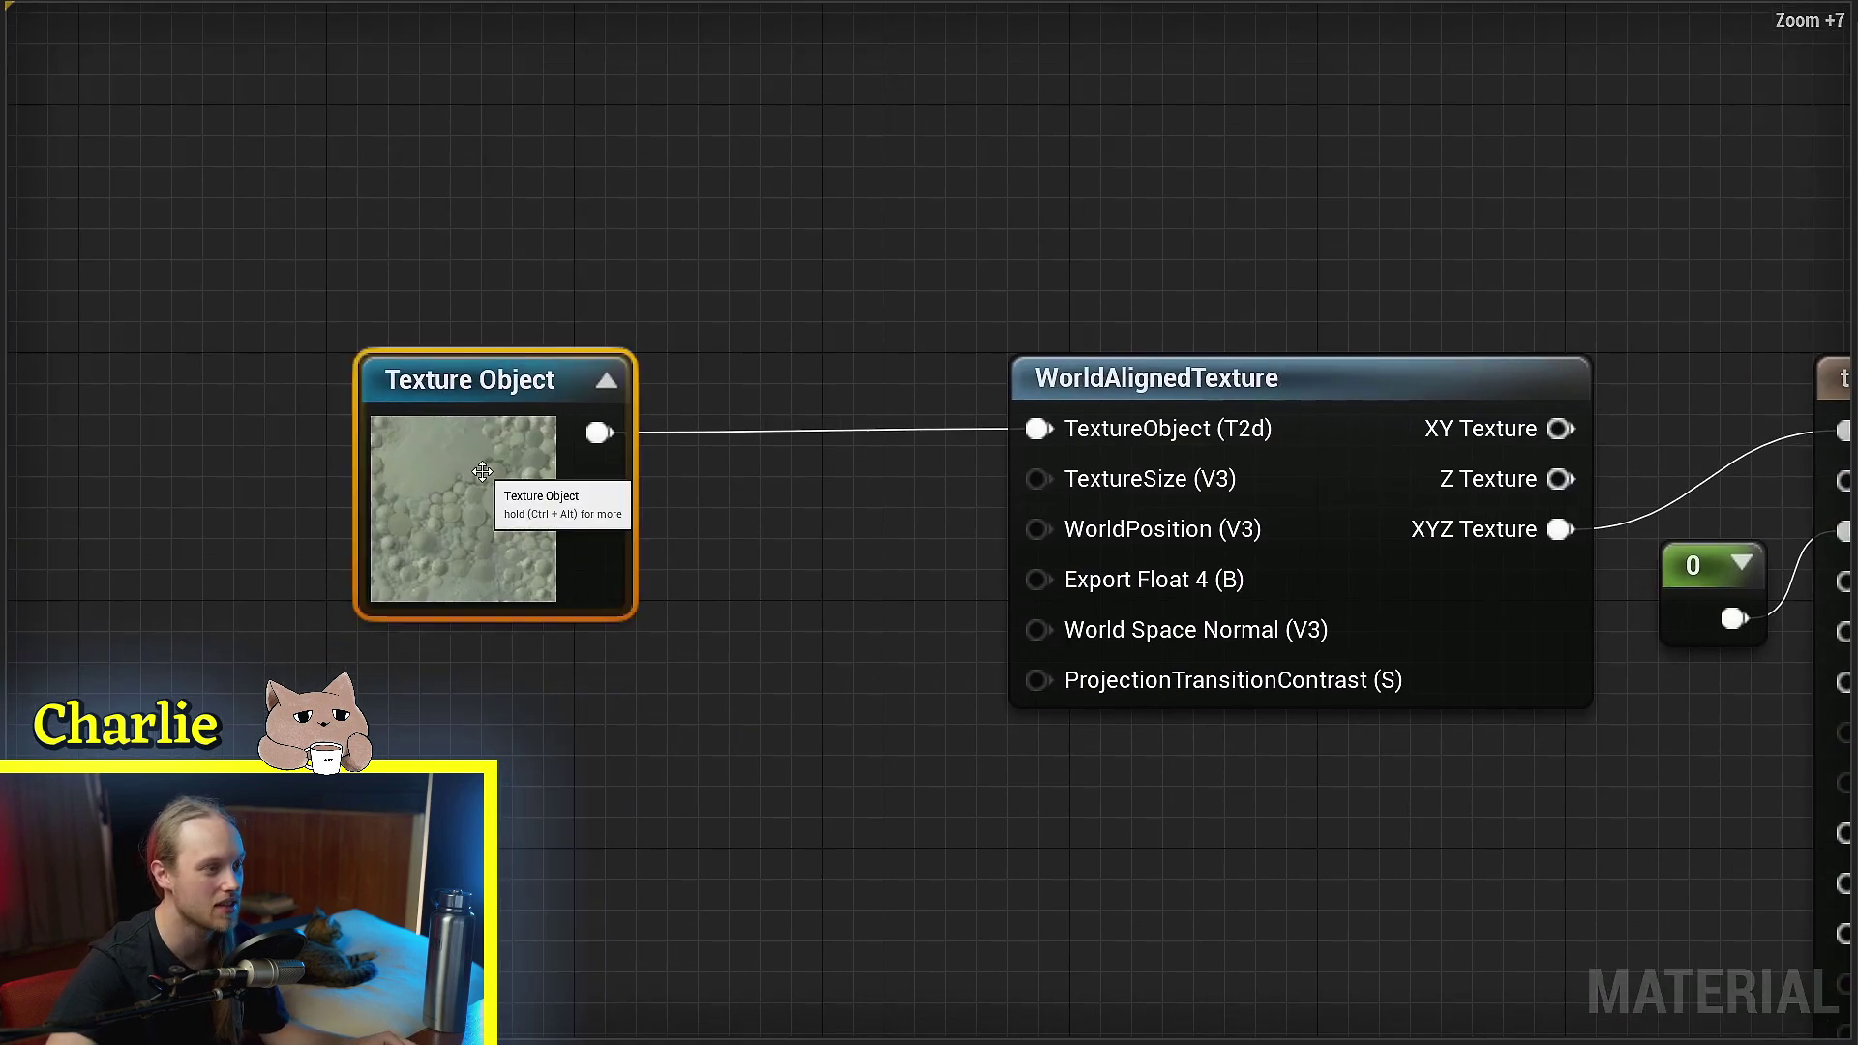
pyautogui.moveTo(533, 492); pyautogui.dragTo(386, 486, button='right')
pyautogui.click(658, 496)
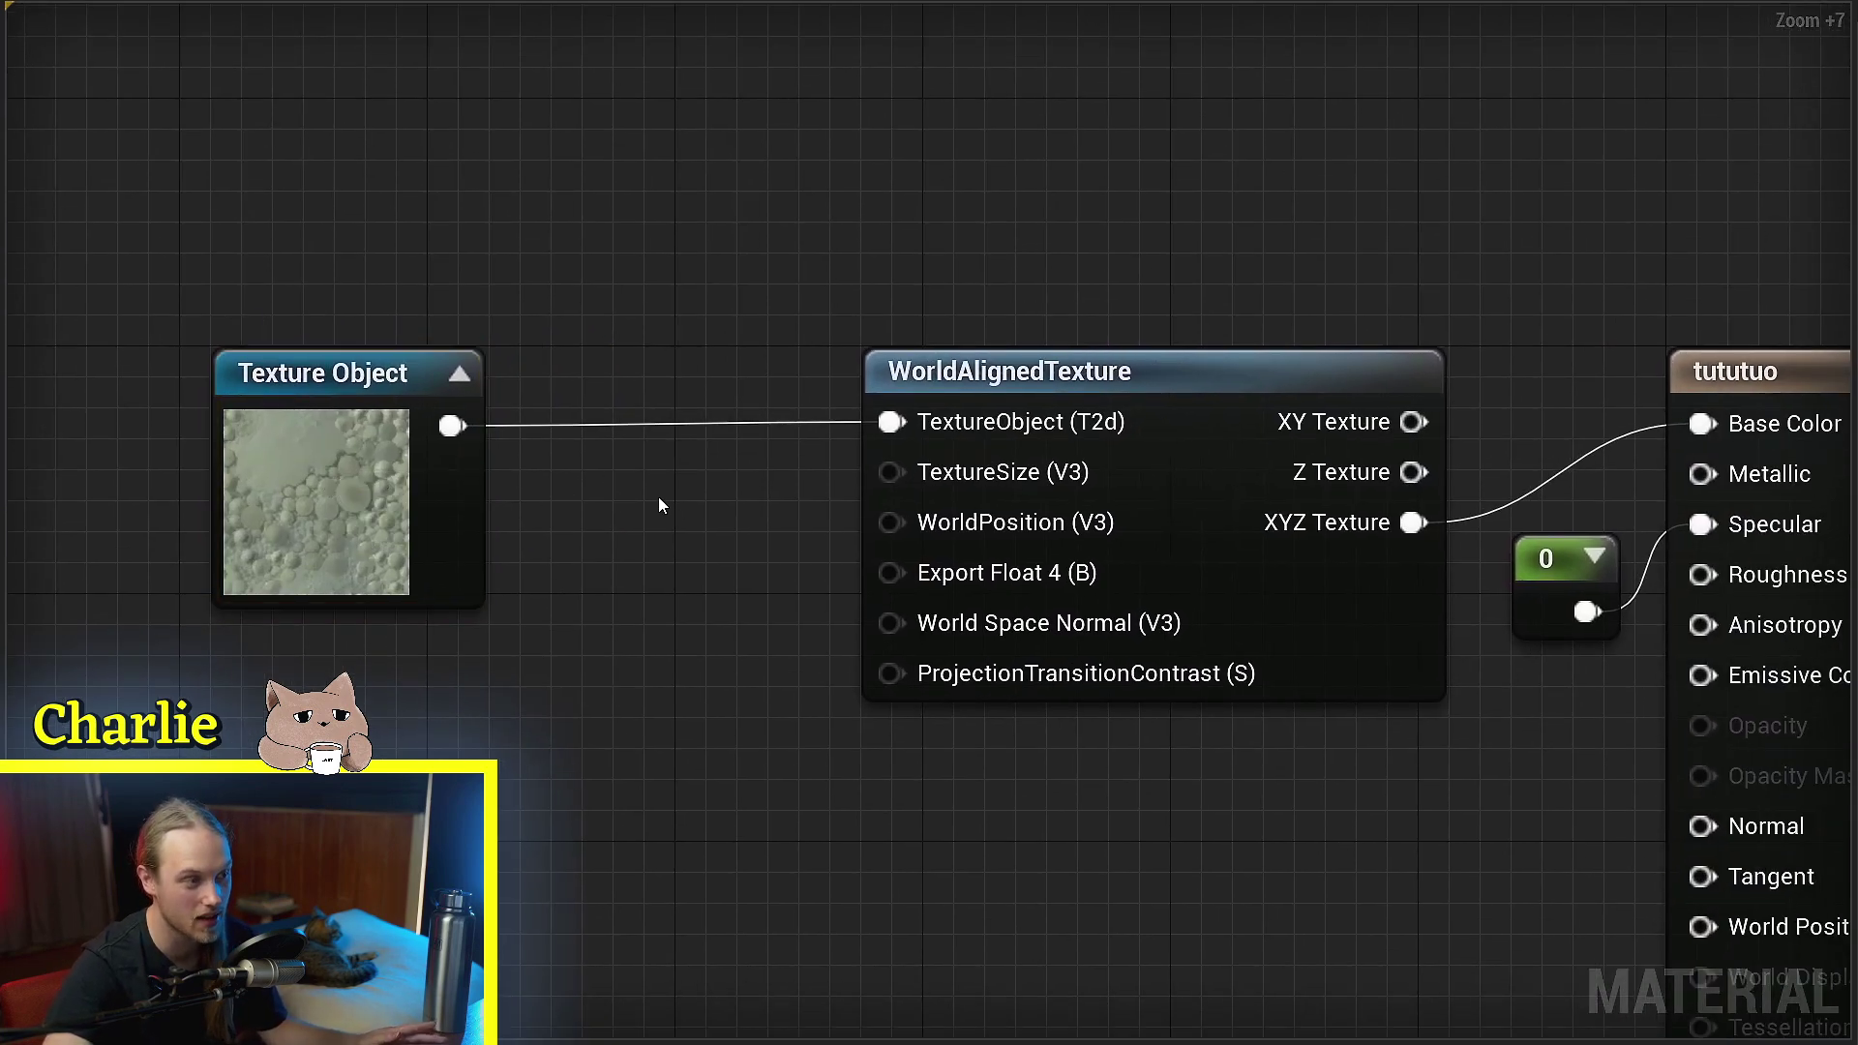
pyautogui.moveTo(355, 504); pyautogui.dragTo(448, 506)
pyautogui.moveTo(649, 507); pyautogui.dragTo(473, 513, button='right')
pyautogui.click(472, 513)
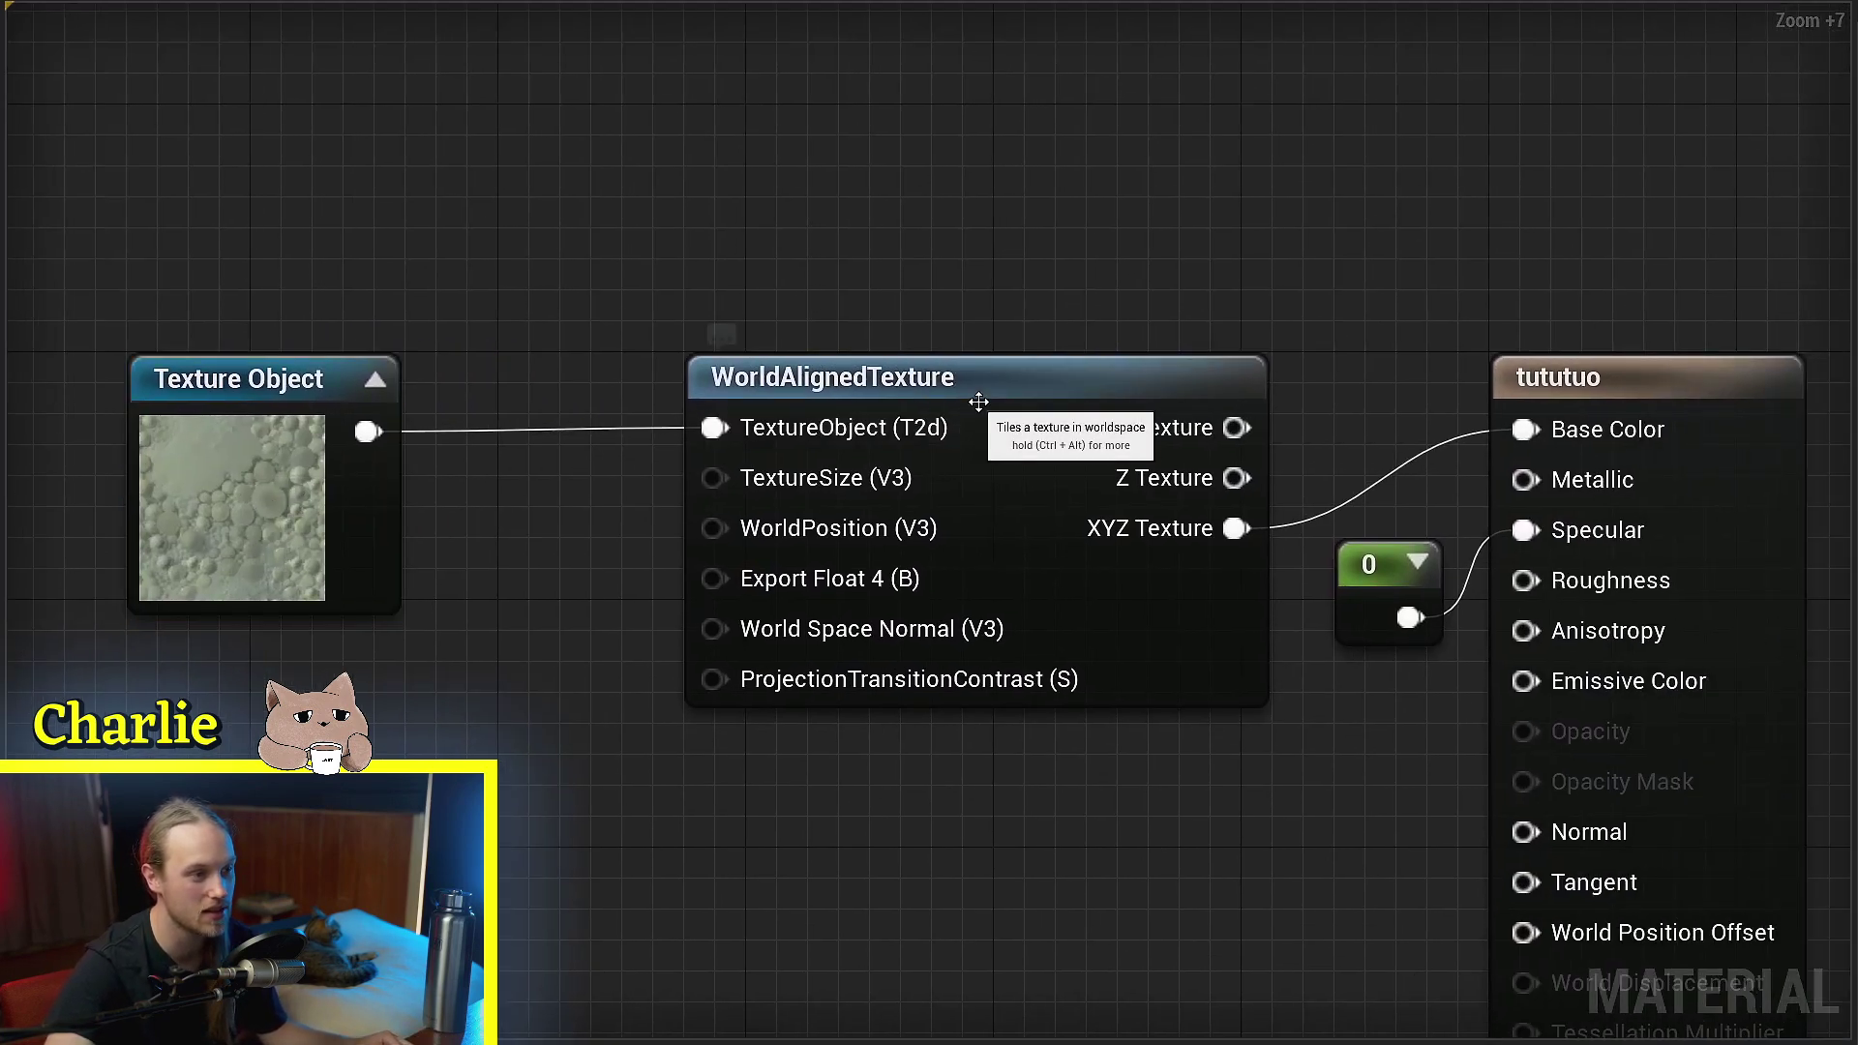
pyautogui.moveTo(991, 405); pyautogui.dragTo(917, 402)
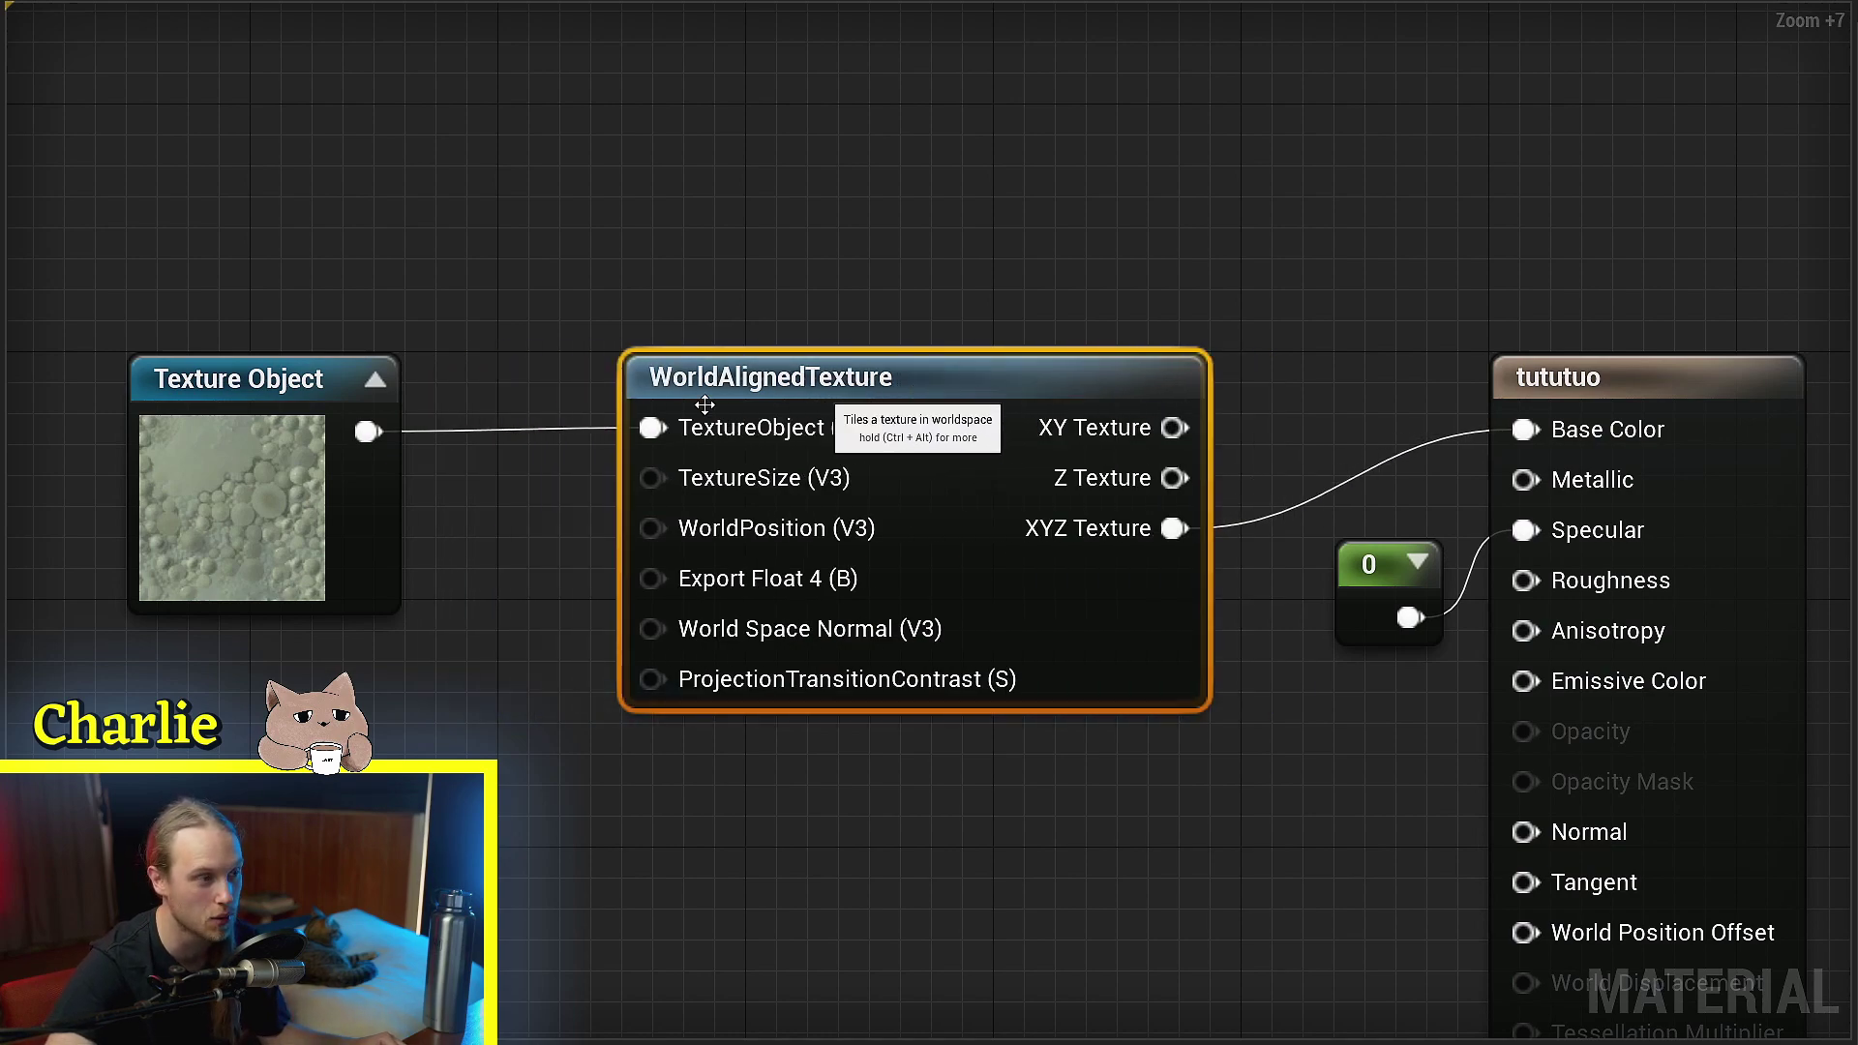
pyautogui.moveTo(542, 465); pyautogui.dragTo(726, 396, button='right')
pyautogui.click(449, 426)
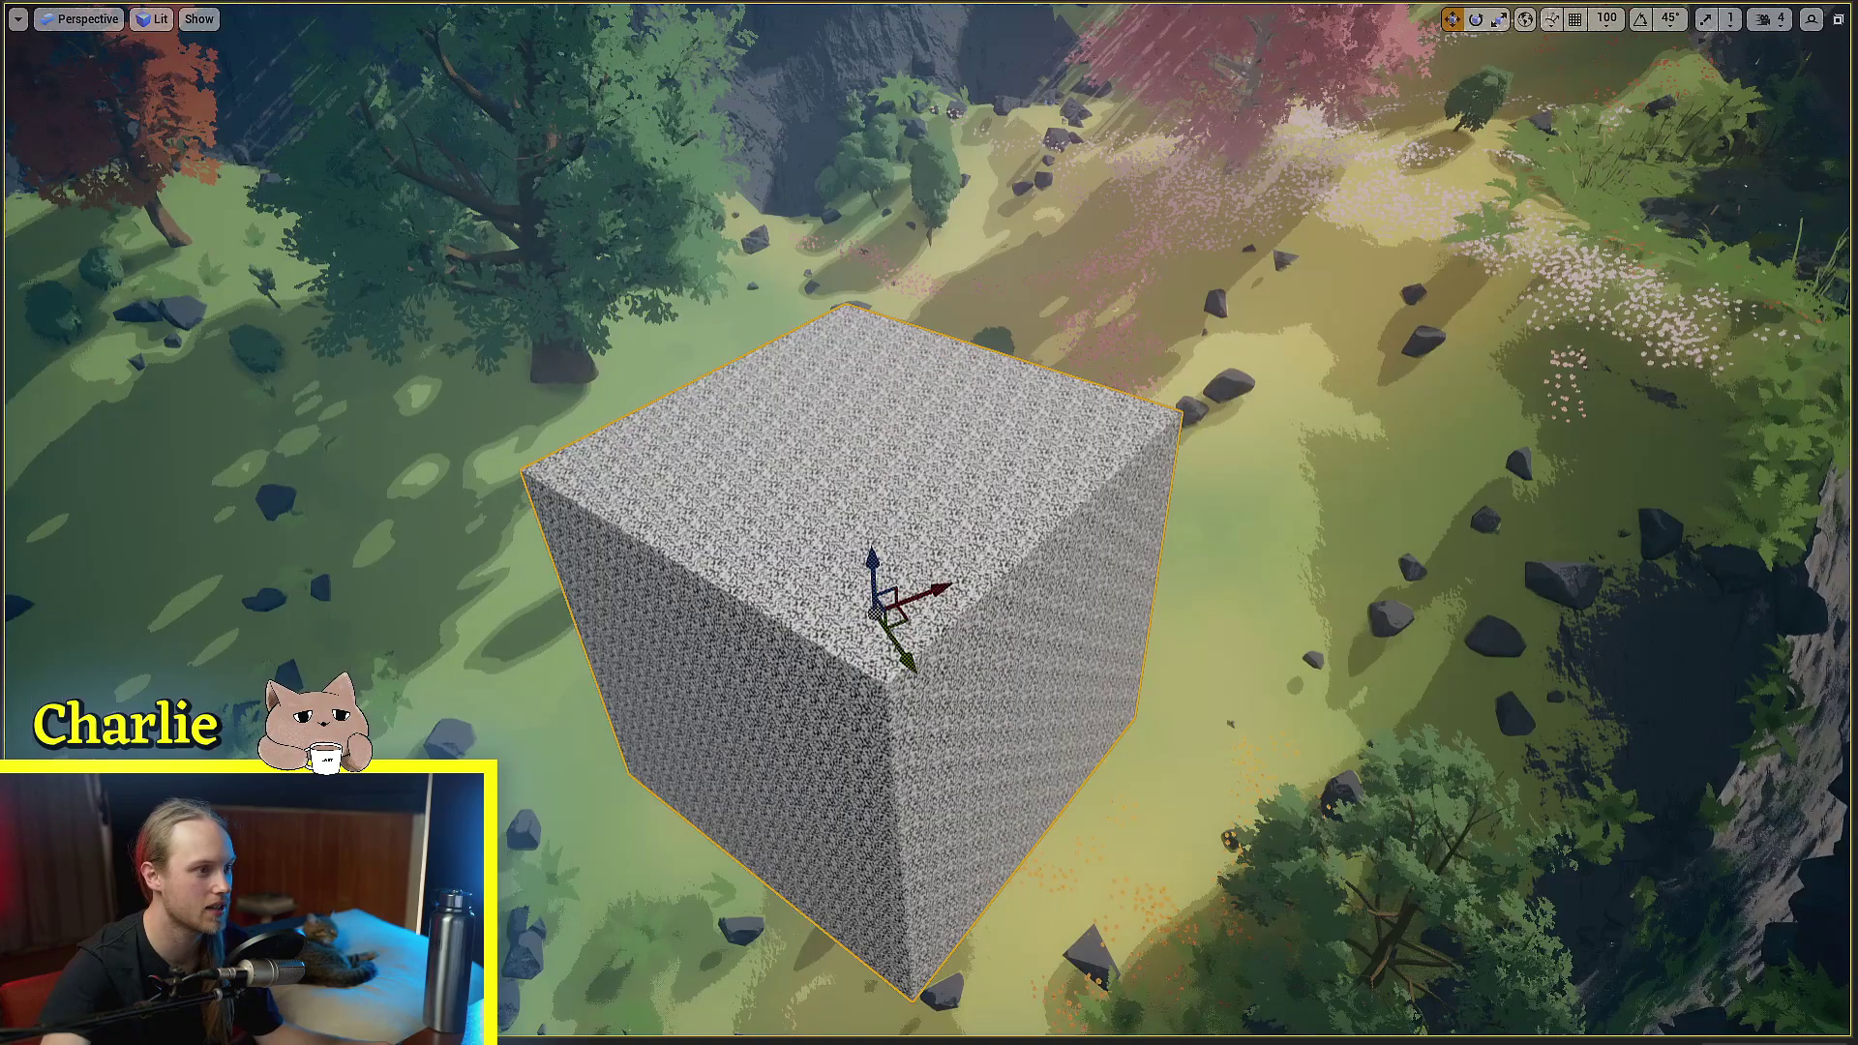
# Inspect the world-aligned texture on the cube in the level viewport from several sides
pyautogui.scroll(5, 929, 523)
pyautogui.moveTo(929, 522); pyautogui.dragTo(886, 620, button='right')
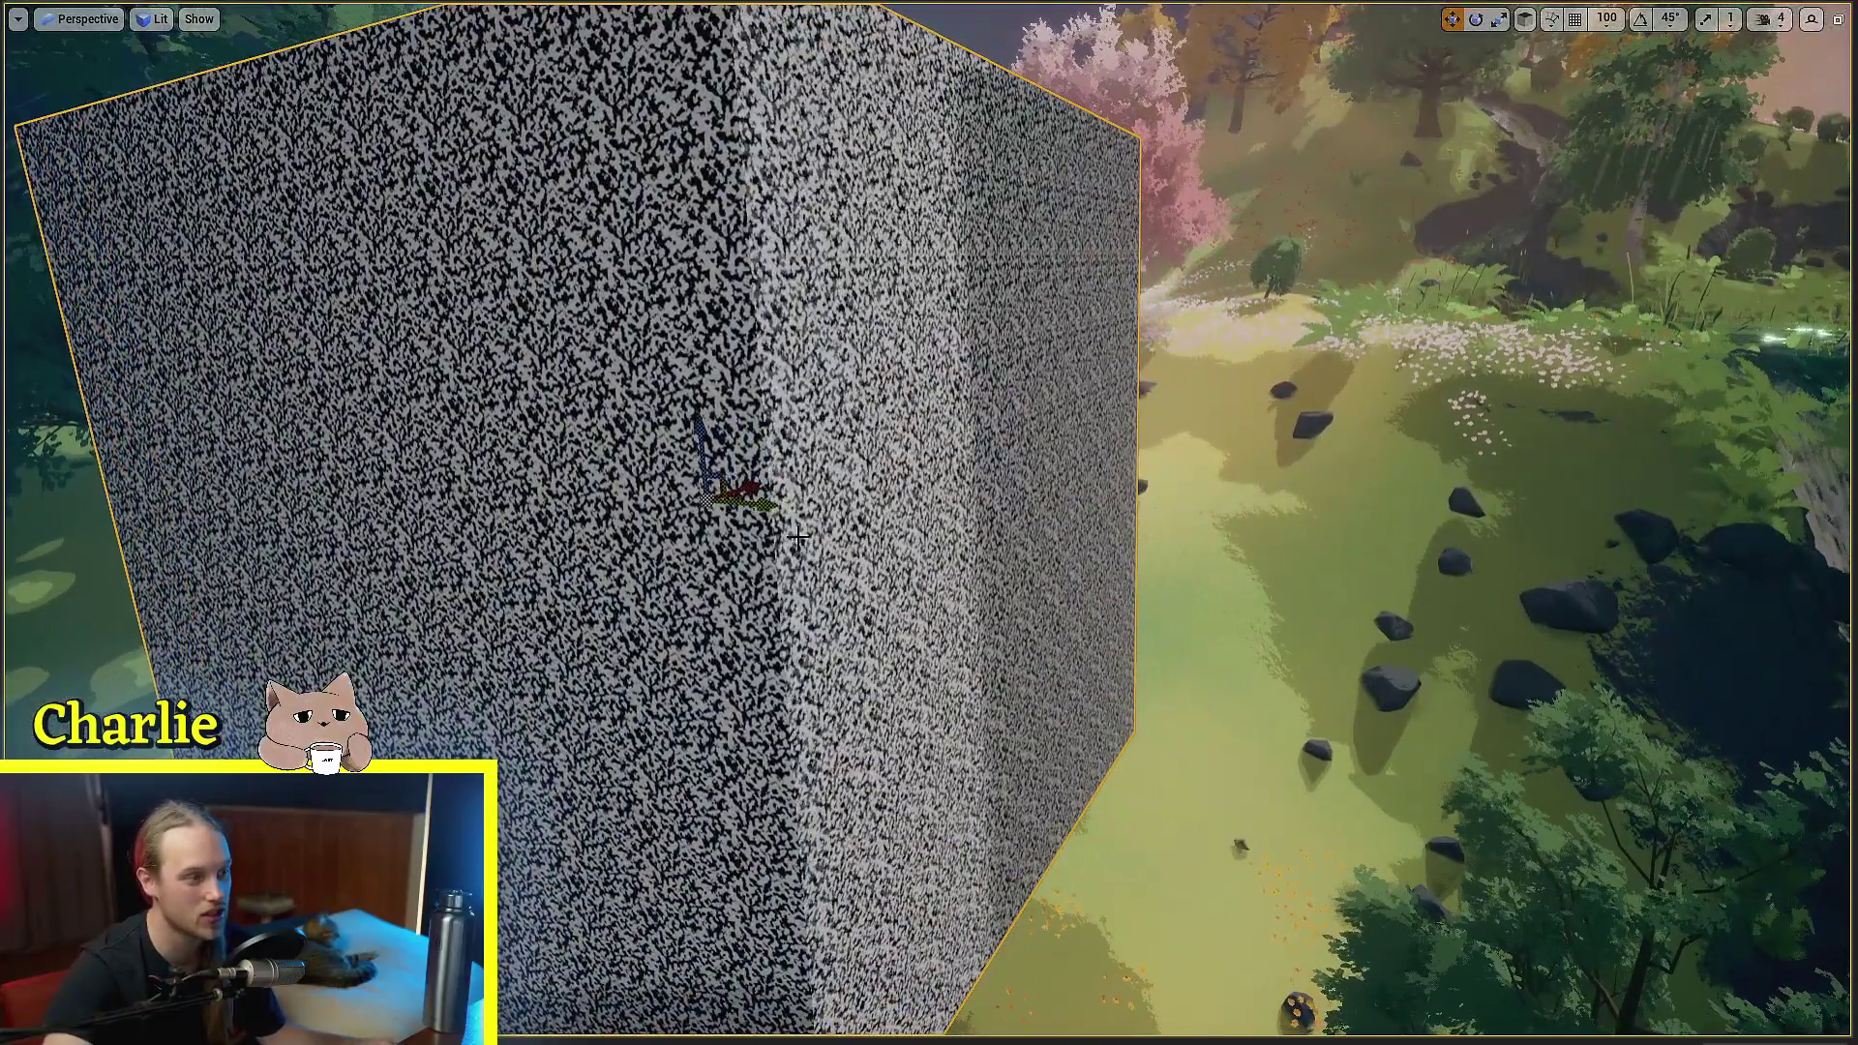
pyautogui.moveTo(1002, 430)
pyautogui.mouseDown(button='right')
pyautogui.moveTo(1142, 429)
pyautogui.moveTo(1065, 484)
pyautogui.moveTo(1084, 493)
pyautogui.moveTo(1002, 430)
pyautogui.mouseUp(button='right')
pyautogui.moveTo(954, 446); pyautogui.dragTo(1012, 456)
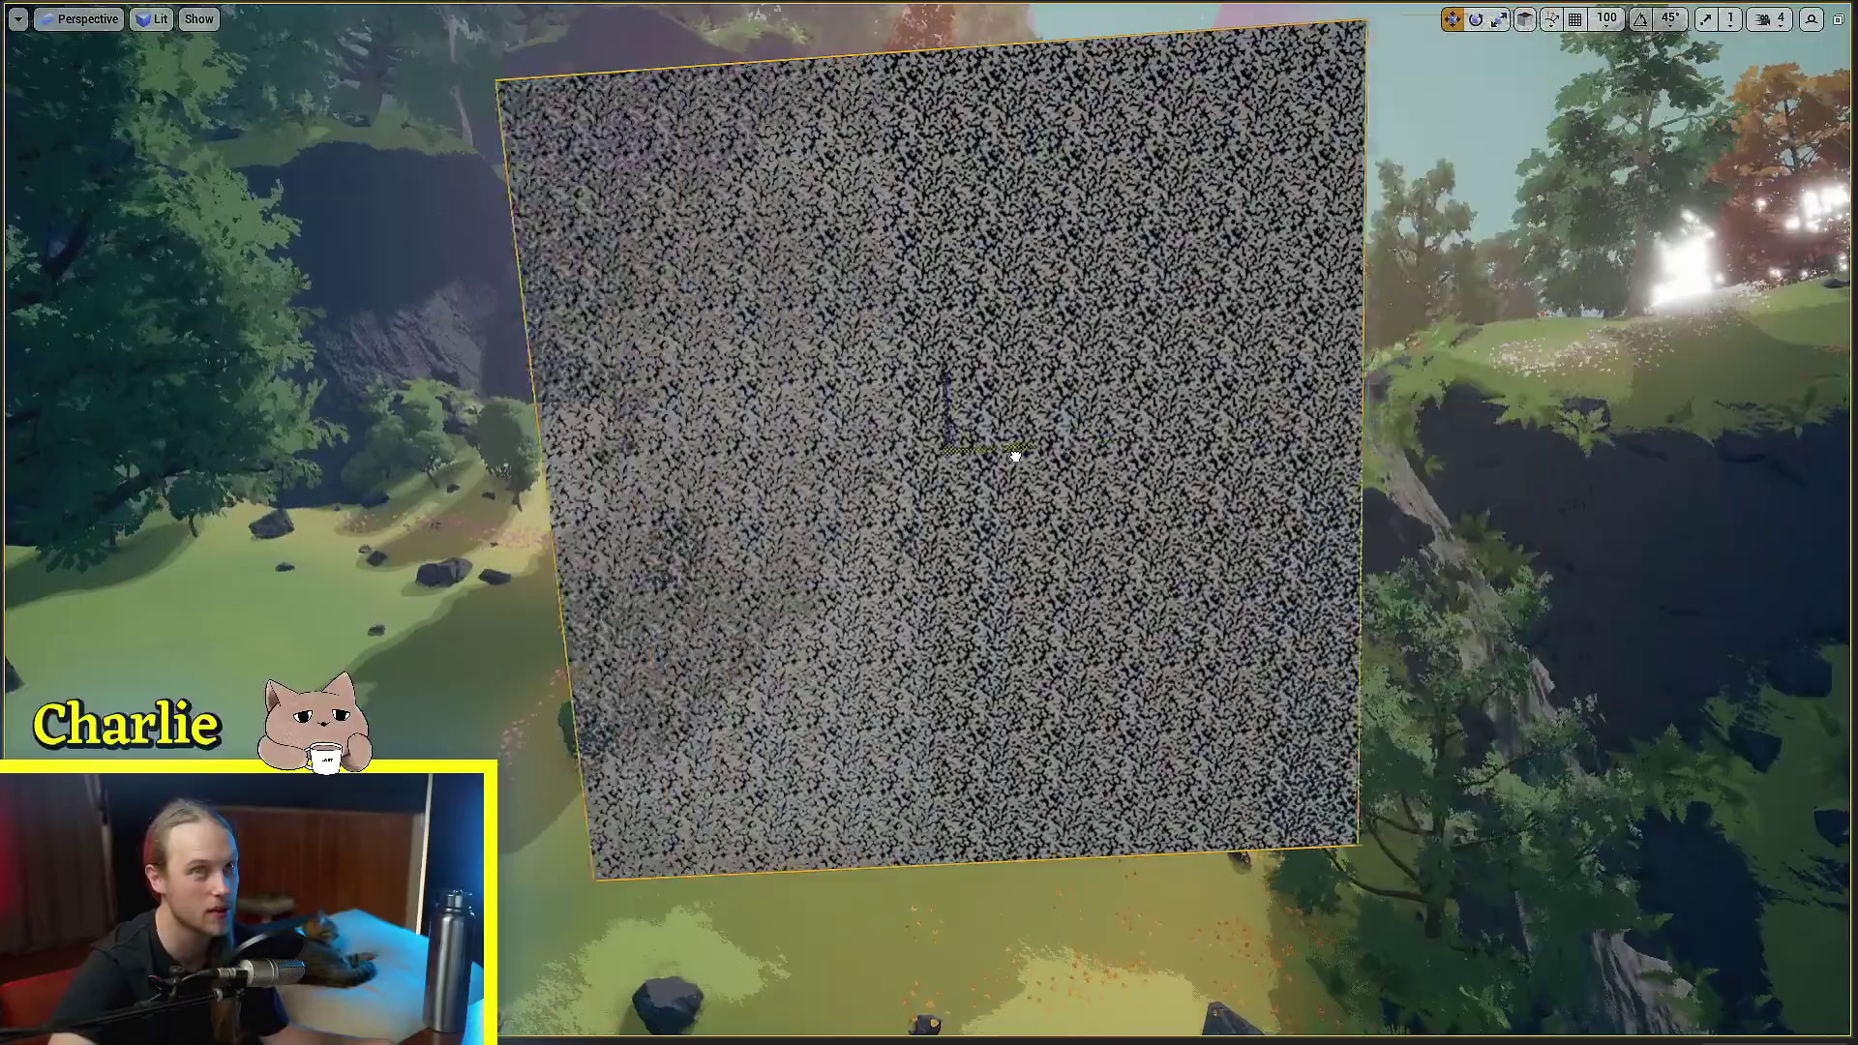
pyautogui.moveTo(1013, 456); pyautogui.dragTo(677, 242, button='right')
# Open the graph of the WorldAlignedTexture material function from its node in the material
pyautogui.moveTo(852, 446); pyautogui.dragTo(968, 290, button='right')
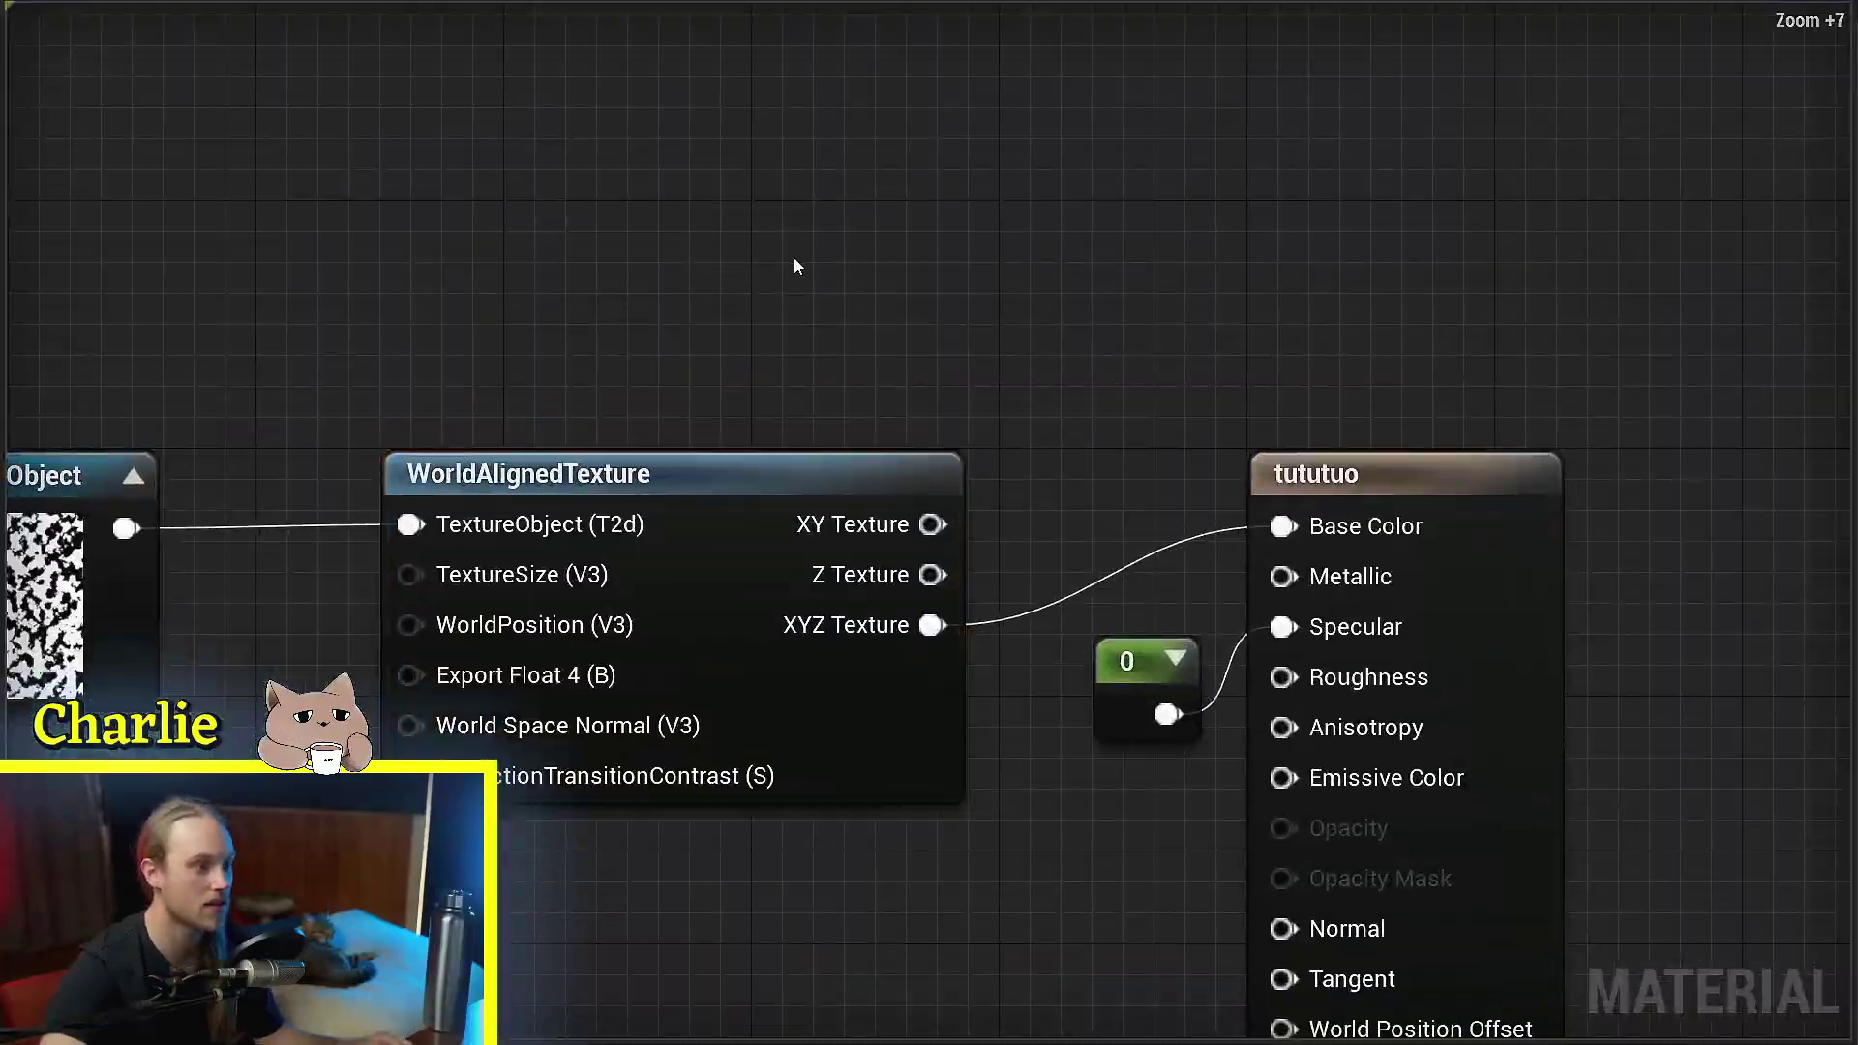
pyautogui.click(745, 513)
pyautogui.moveTo(665, 917); pyautogui.dragTo(871, 759, button='right')
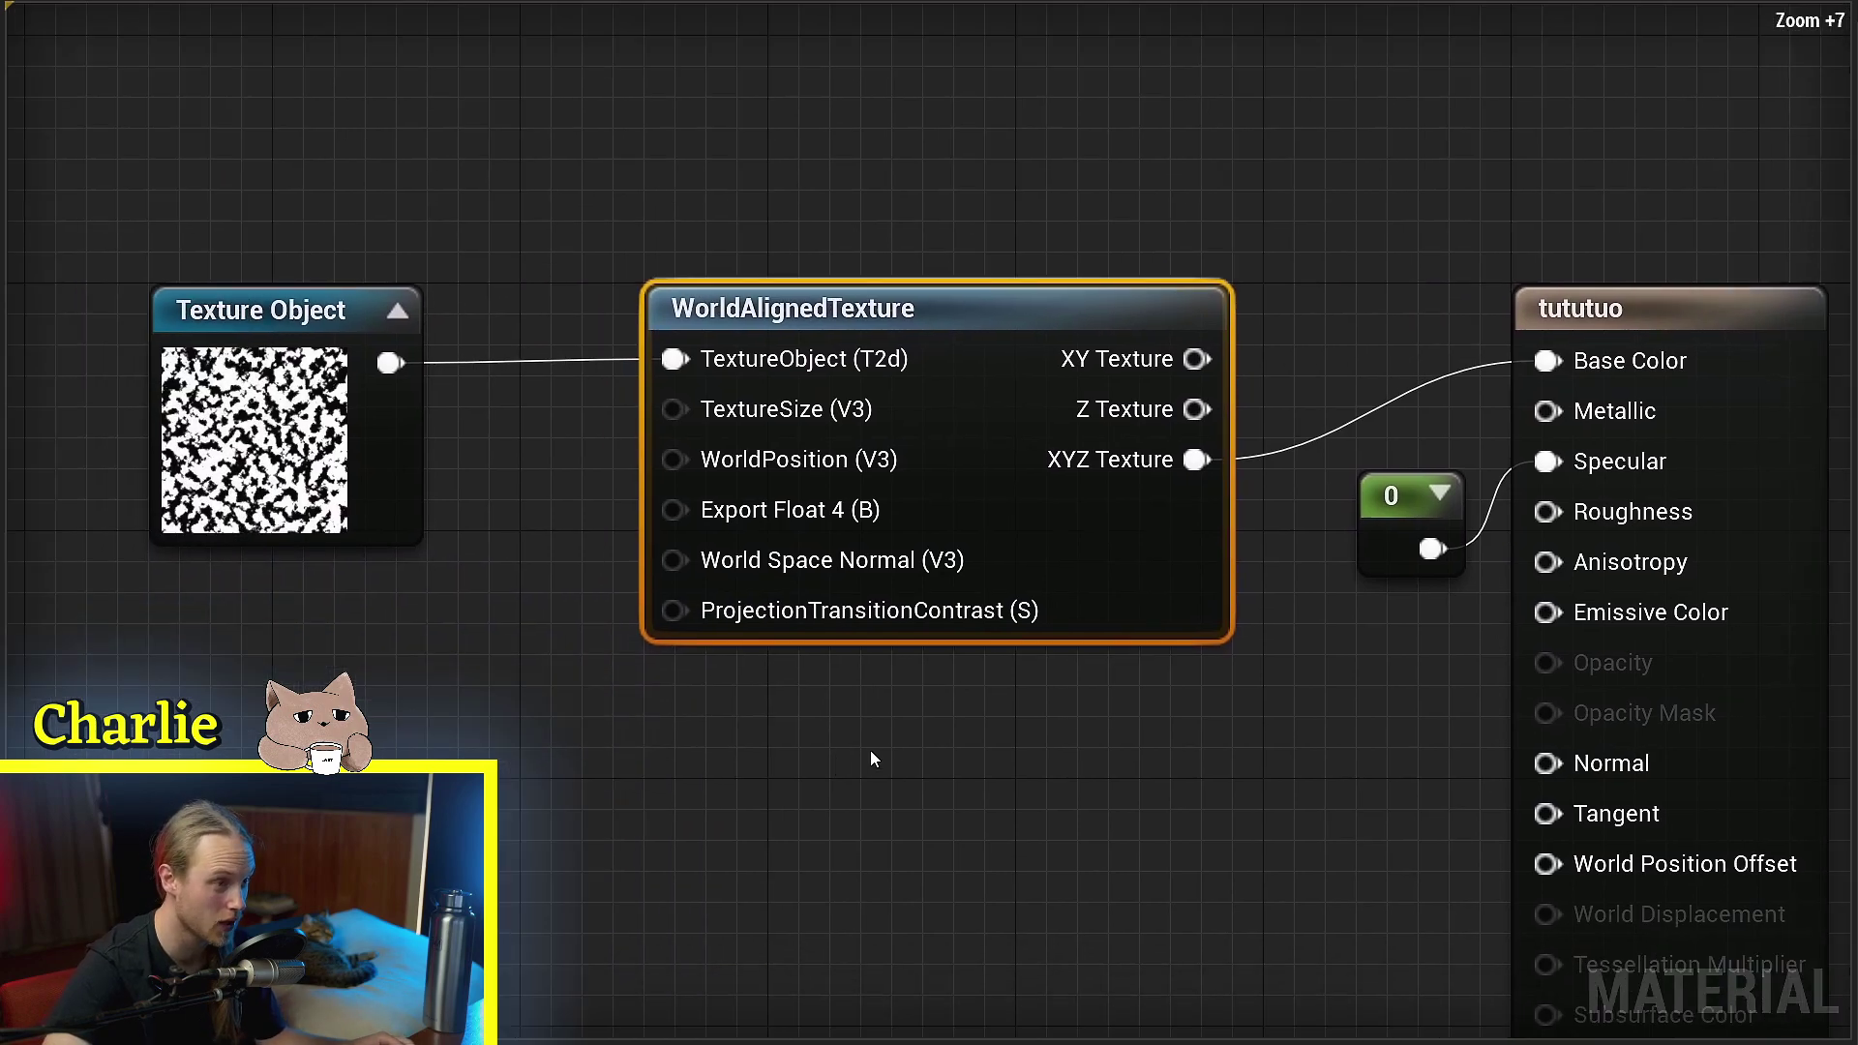
pyautogui.doubleClick(1137, 572)
pyautogui.moveTo(758, 569); pyautogui.dragTo(1042, 514, button='right')
pyautogui.scroll(4, 774, 408)
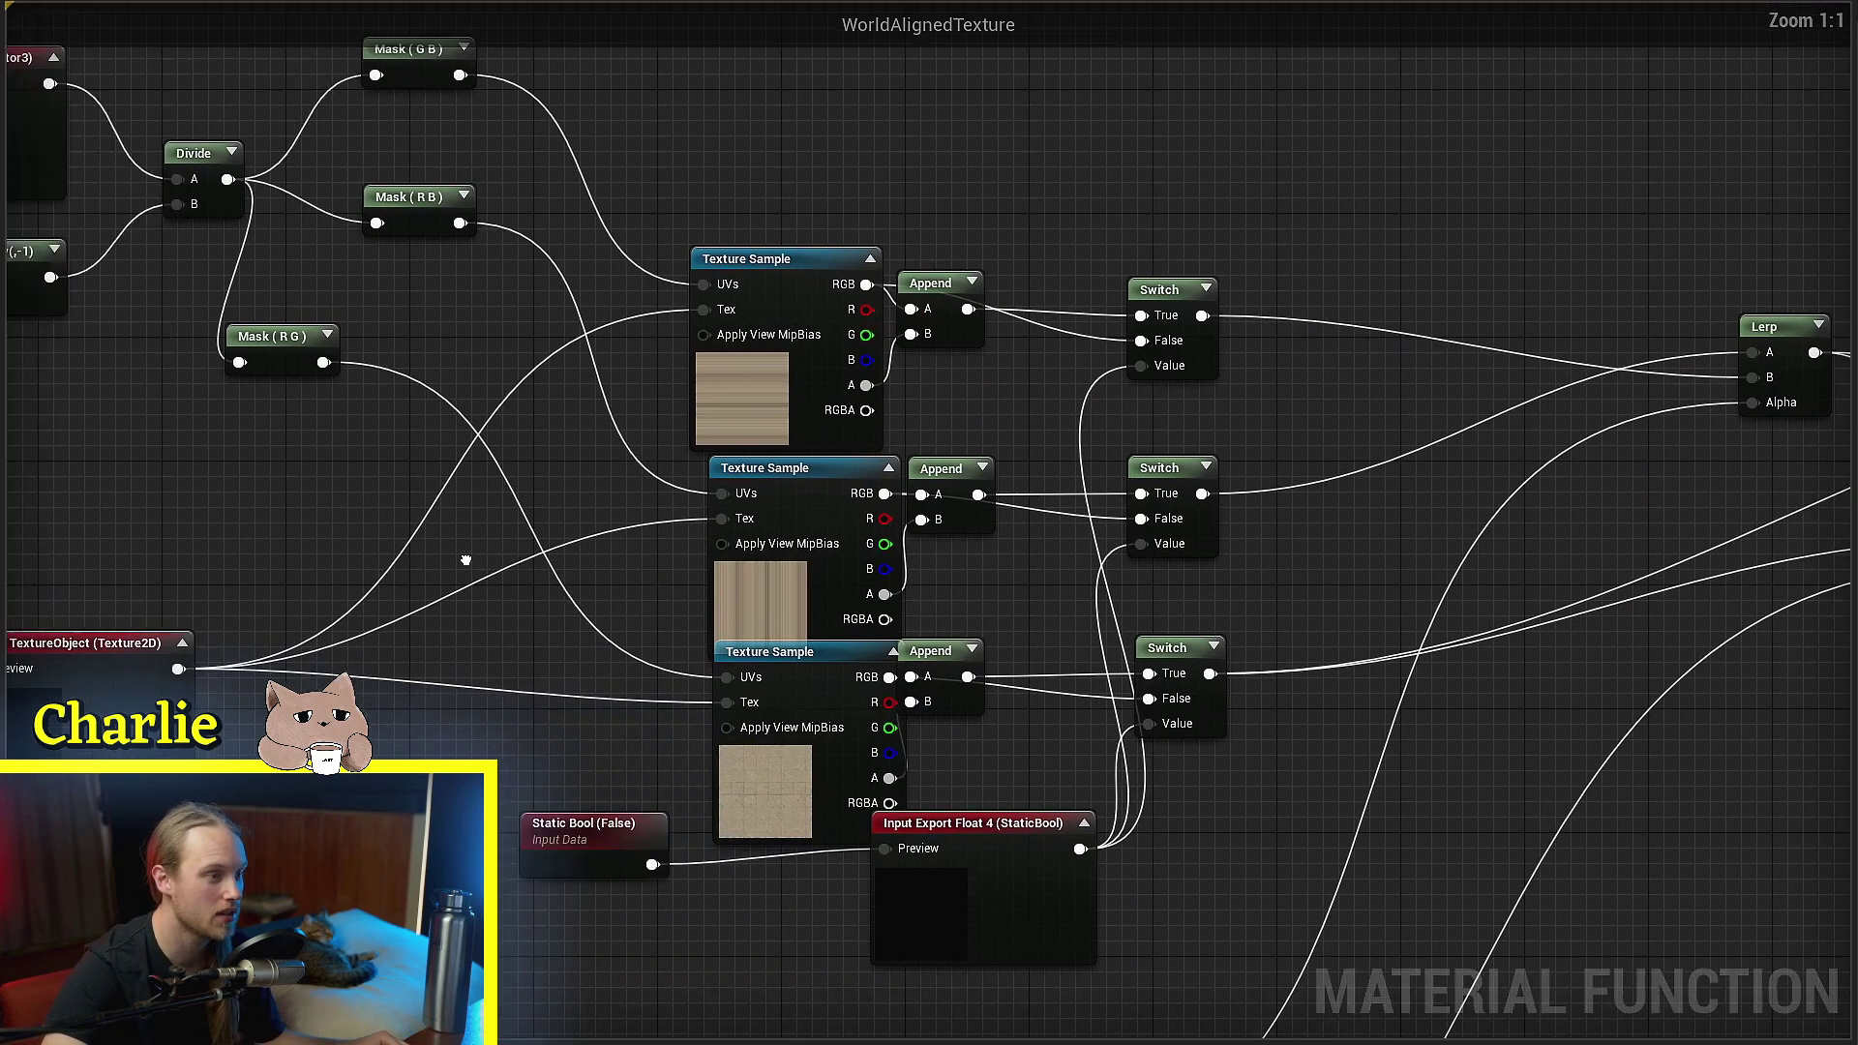
# Select the Texture Sample nodes in the function graph to examine how they receive their UVs
pyautogui.moveTo(469, 561); pyautogui.dragTo(630, 521, button='right')
pyautogui.scroll(-2, 629, 520)
pyautogui.keyDown('ctrl'); pyautogui.scroll(3, 756, 285); pyautogui.keyUp('ctrl')
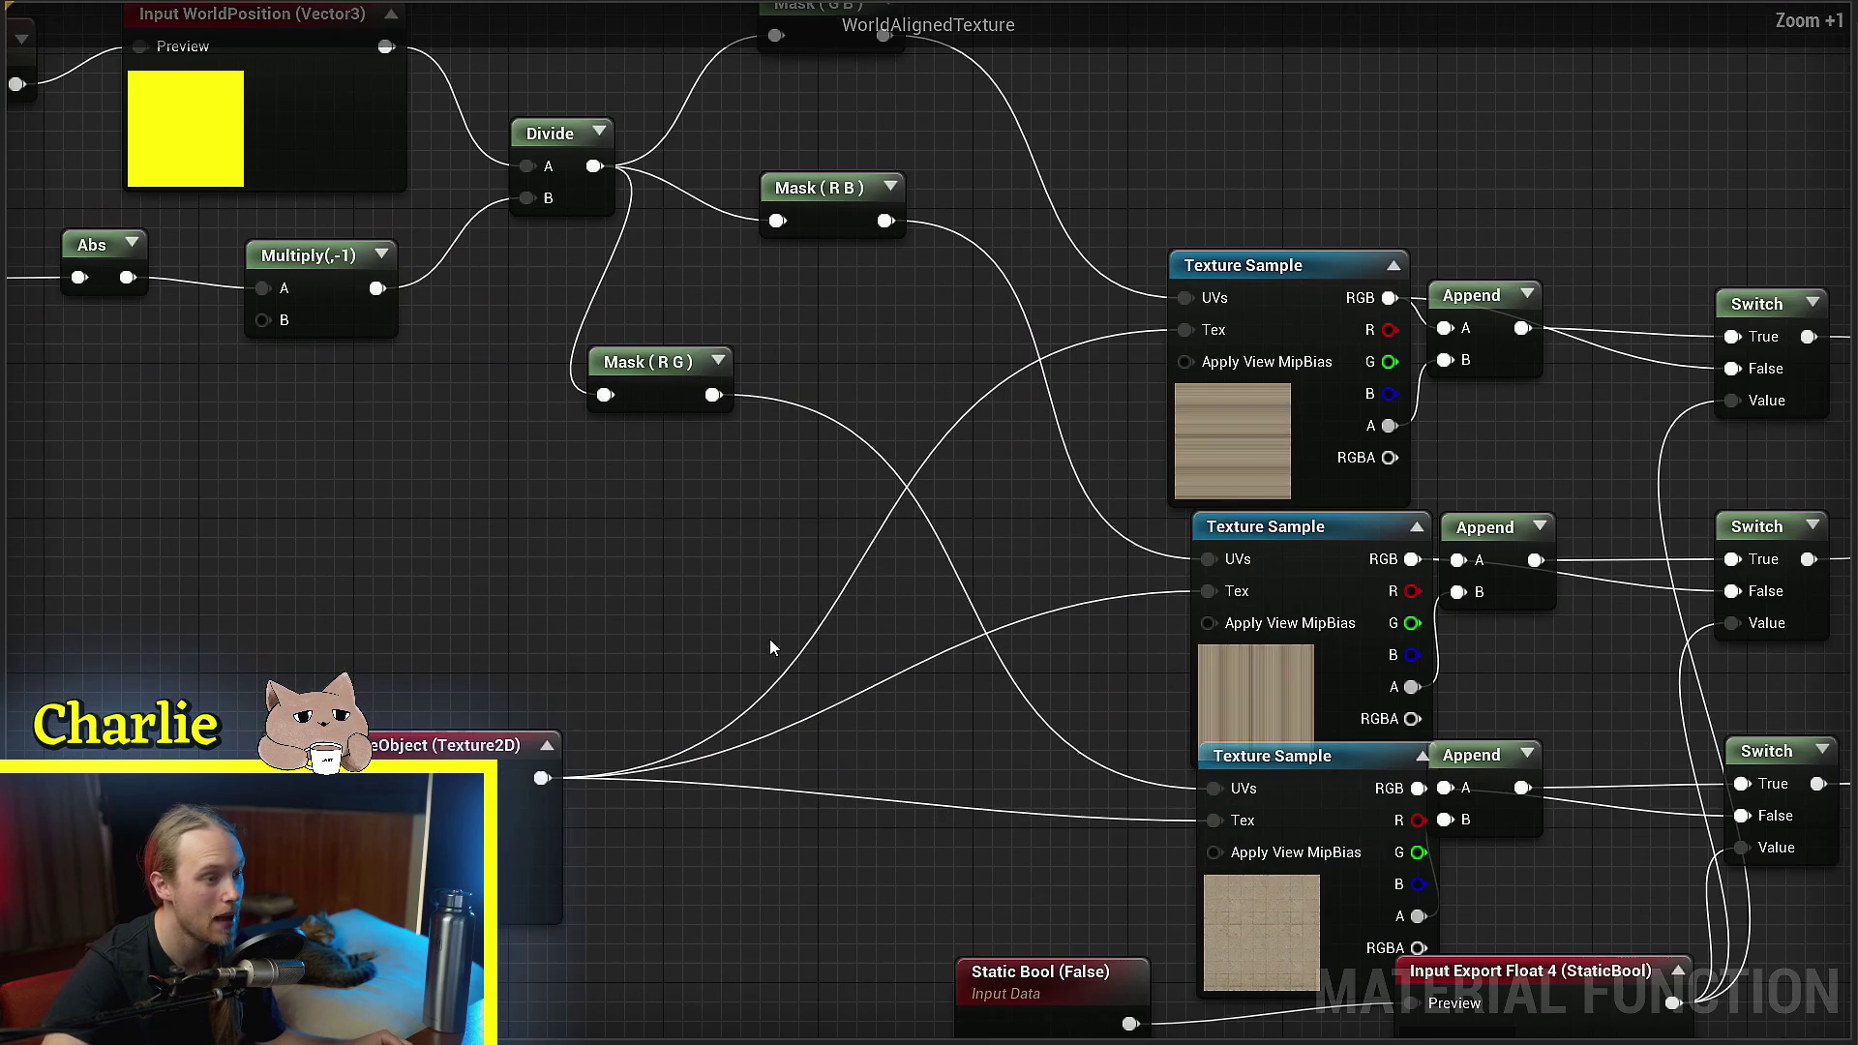
pyautogui.moveTo(771, 642); pyautogui.dragTo(265, 543, button='right')
pyautogui.moveTo(571, 278); pyautogui.dragTo(822, 880)
pyautogui.moveTo(534, 325); pyautogui.dragTo(968, 910)
# Line up the Mask (G B), Mask (R B) and Mask (R G) nodes in one vertical column after Divide
pyautogui.moveTo(433, 523); pyautogui.dragTo(1010, 911, button='right')
pyautogui.click(1010, 911)
pyautogui.moveTo(903, 296); pyautogui.dragTo(893, 302)
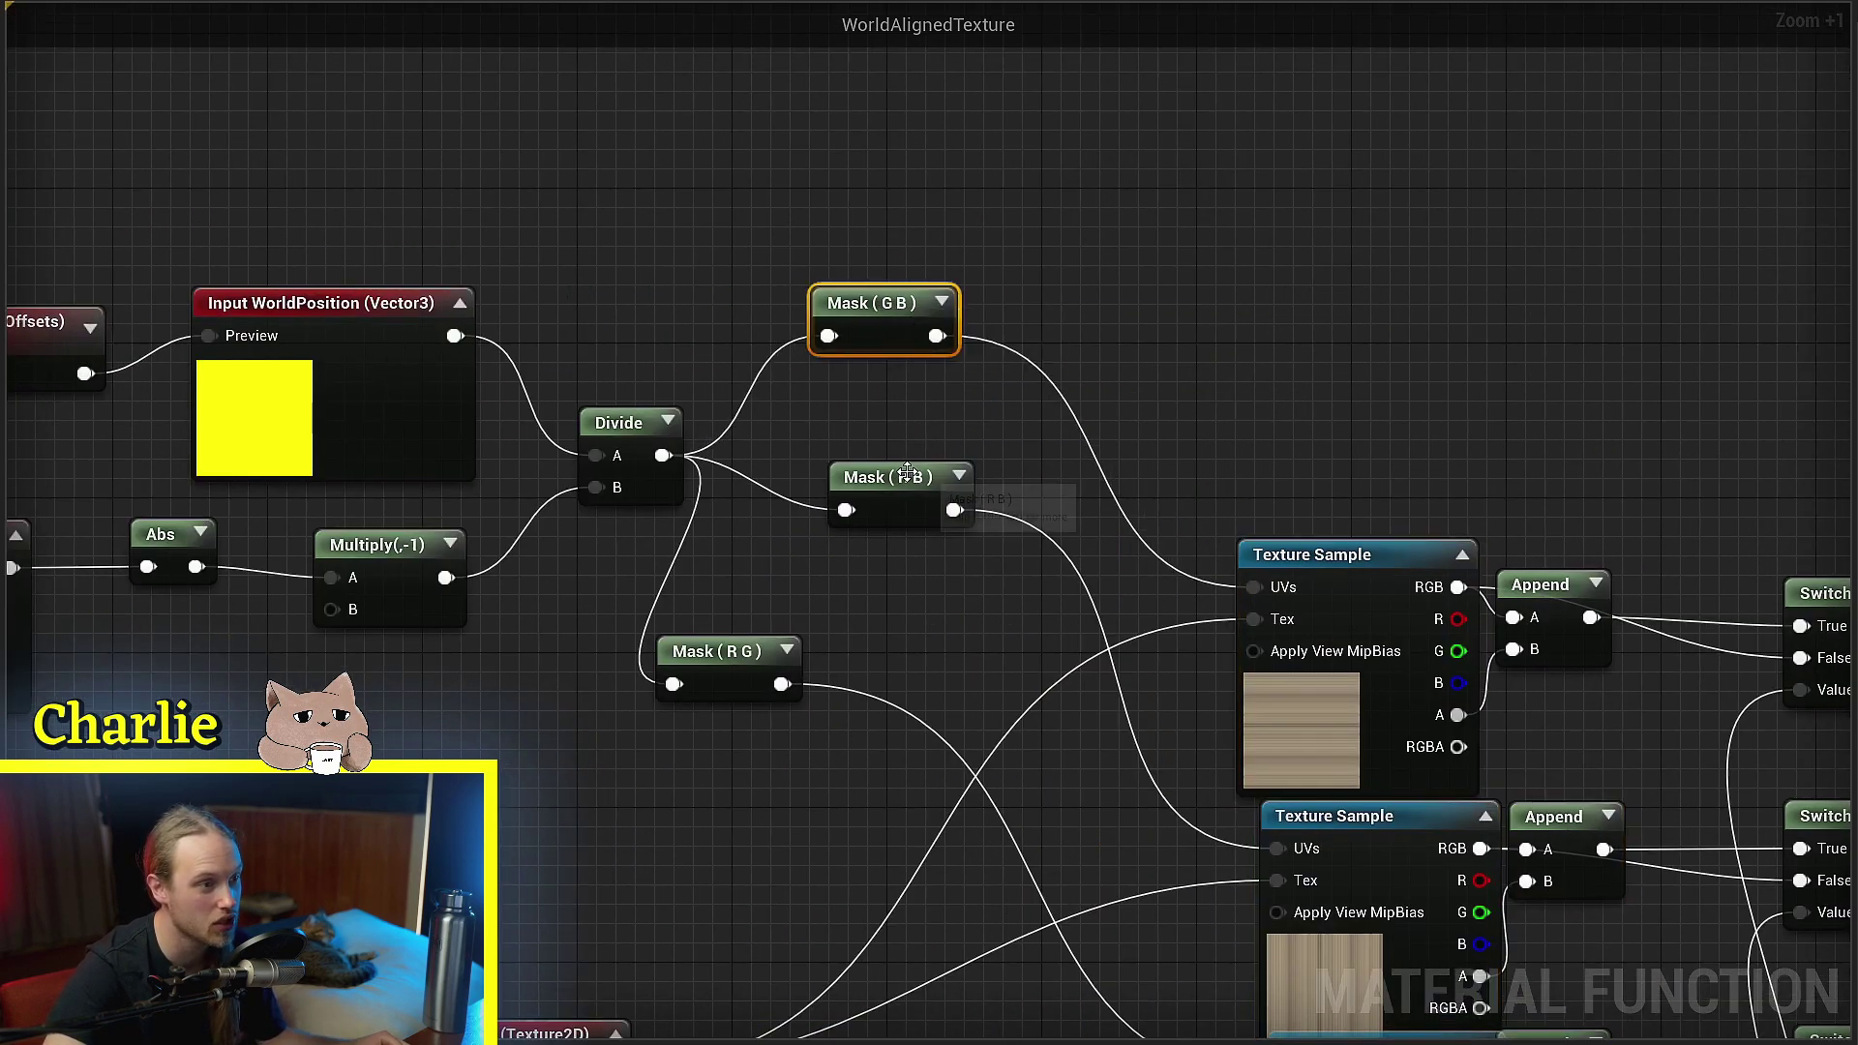
pyautogui.moveTo(909, 473); pyautogui.dragTo(893, 474)
pyautogui.moveTo(935, 653); pyautogui.dragTo(953, 548, button='right')
pyautogui.moveTo(773, 555); pyautogui.dragTo(926, 556)
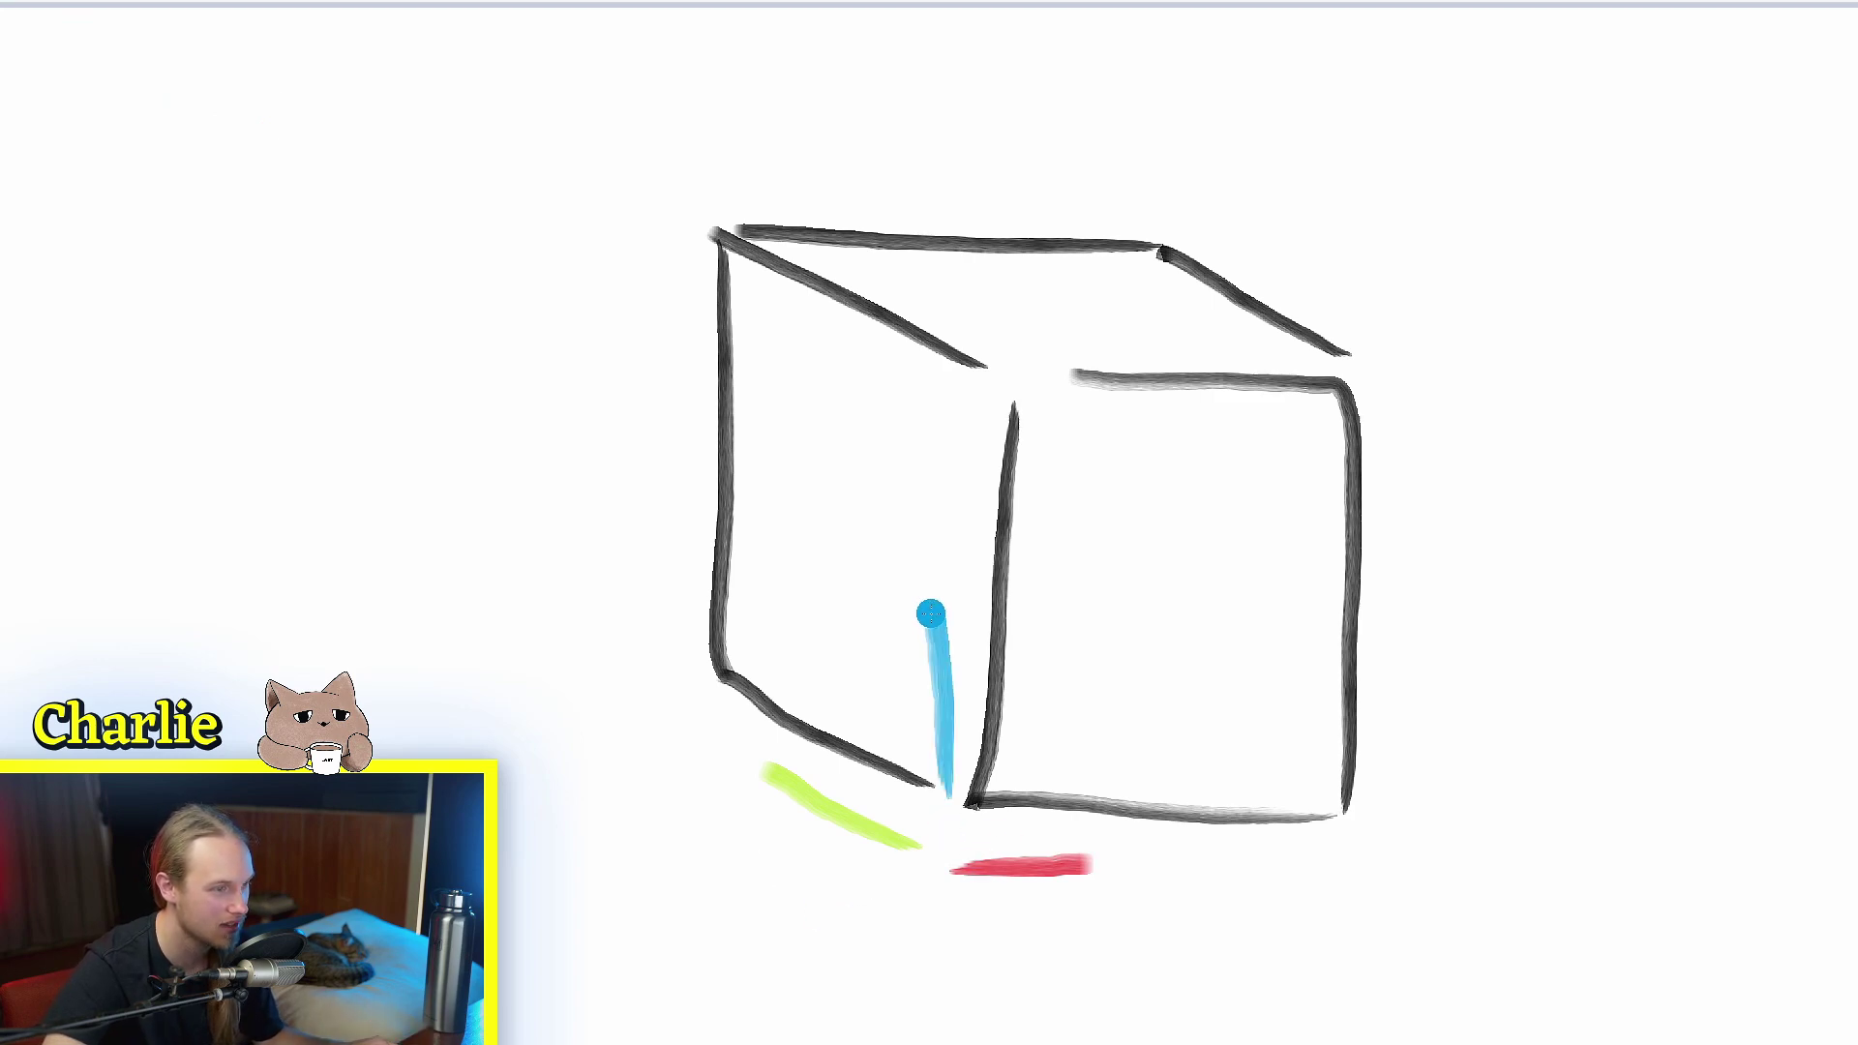
# On the cube sketch, draw a blue vertical axis at the near edge and bracket each pair of coloured axes with orange strokes
pyautogui.moveTo(953, 824); pyautogui.dragTo(953, 600)
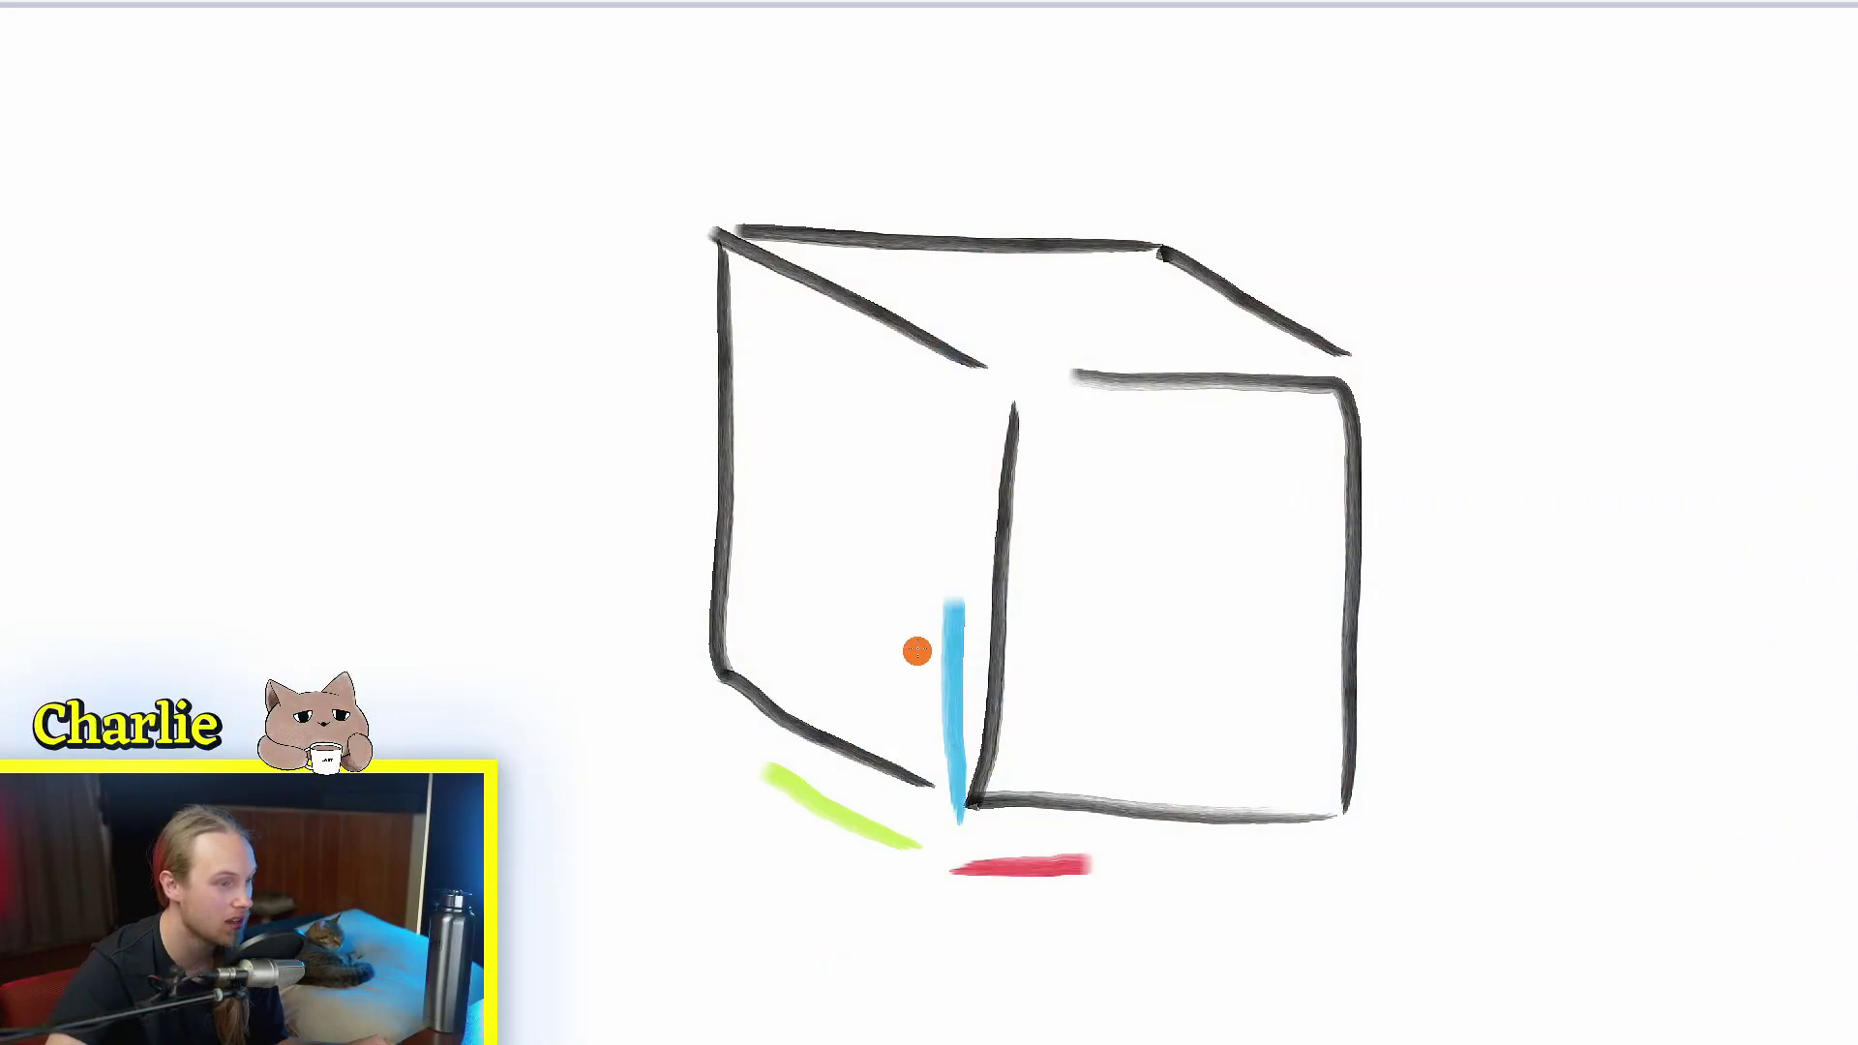
pyautogui.moveTo(930, 821); pyautogui.dragTo(671, 708)
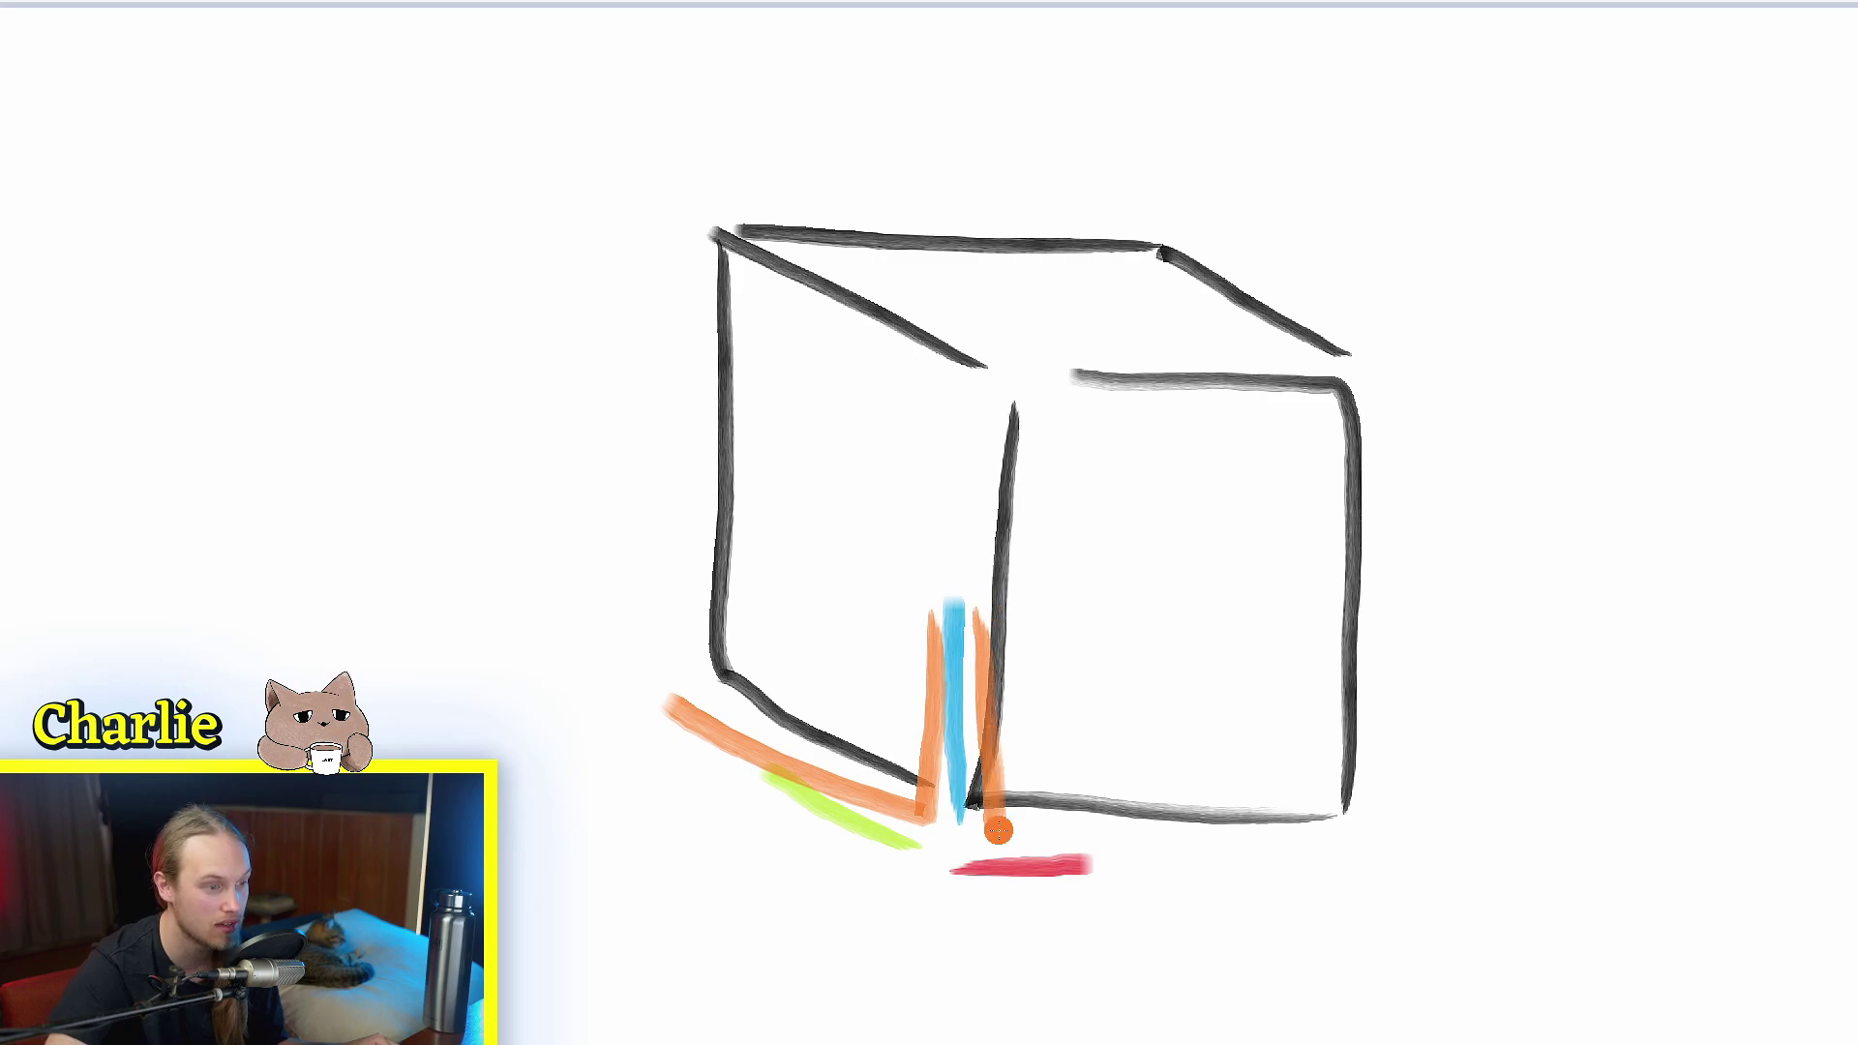
pyautogui.moveTo(997, 830); pyautogui.dragTo(1486, 811)
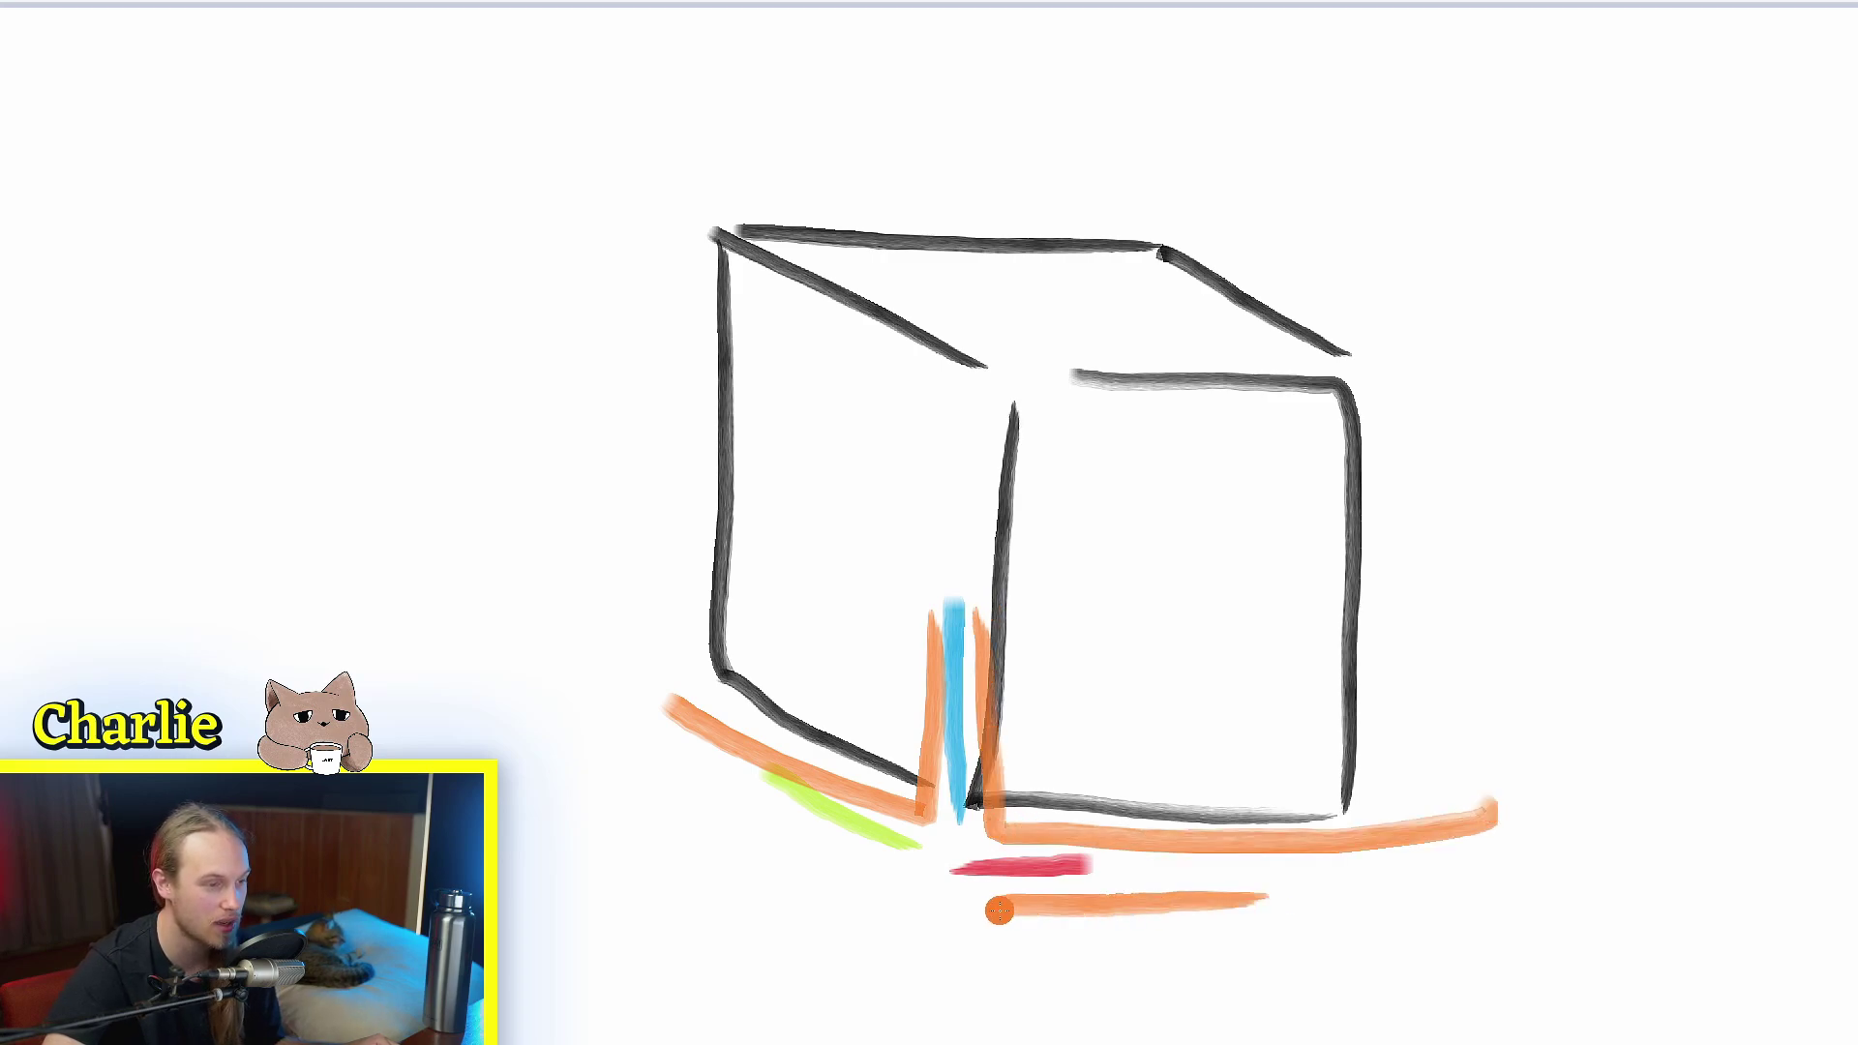
pyautogui.moveTo(905, 908); pyautogui.dragTo(602, 741)
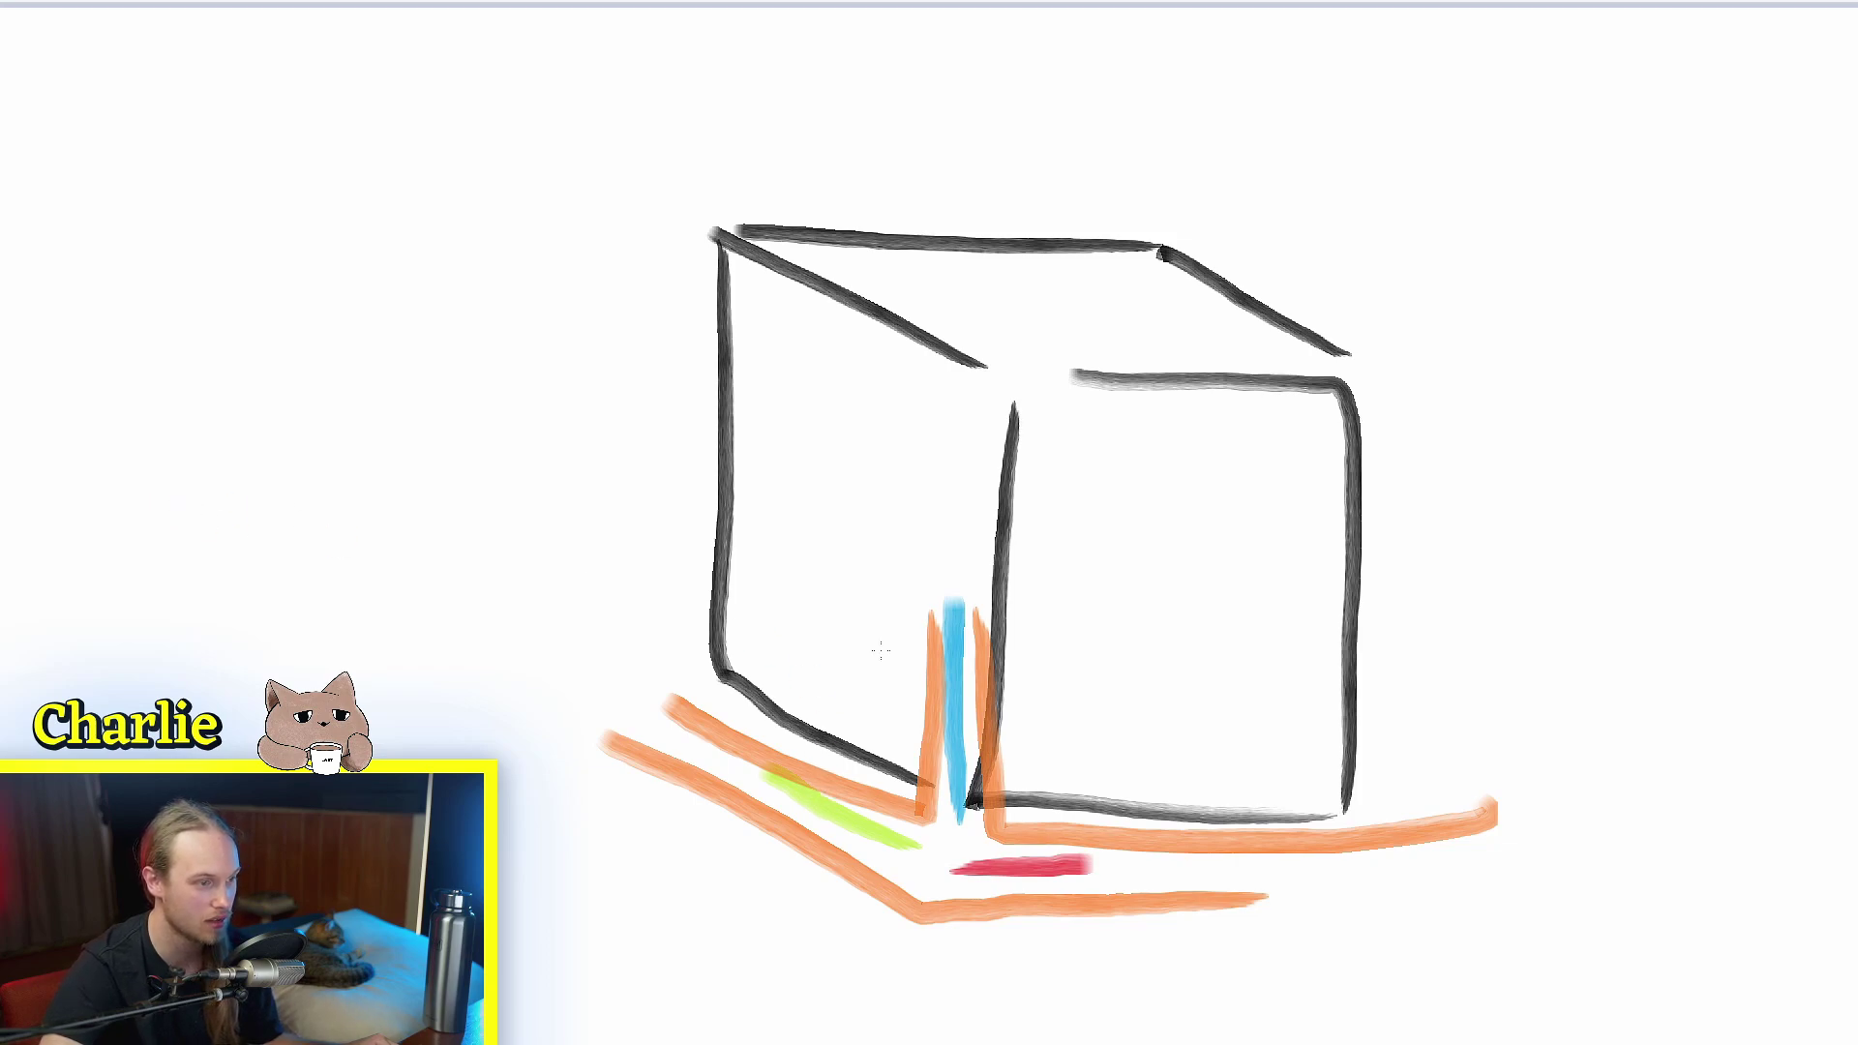
# Draw orange pointer strokes onto the sketched cube's two side faces and mark its lower corner and top face, undoing stray strokes
pyautogui.moveTo(175, 493); pyautogui.dragTo(1037, 547)
pyautogui.hotkey('ctrl', 'z')
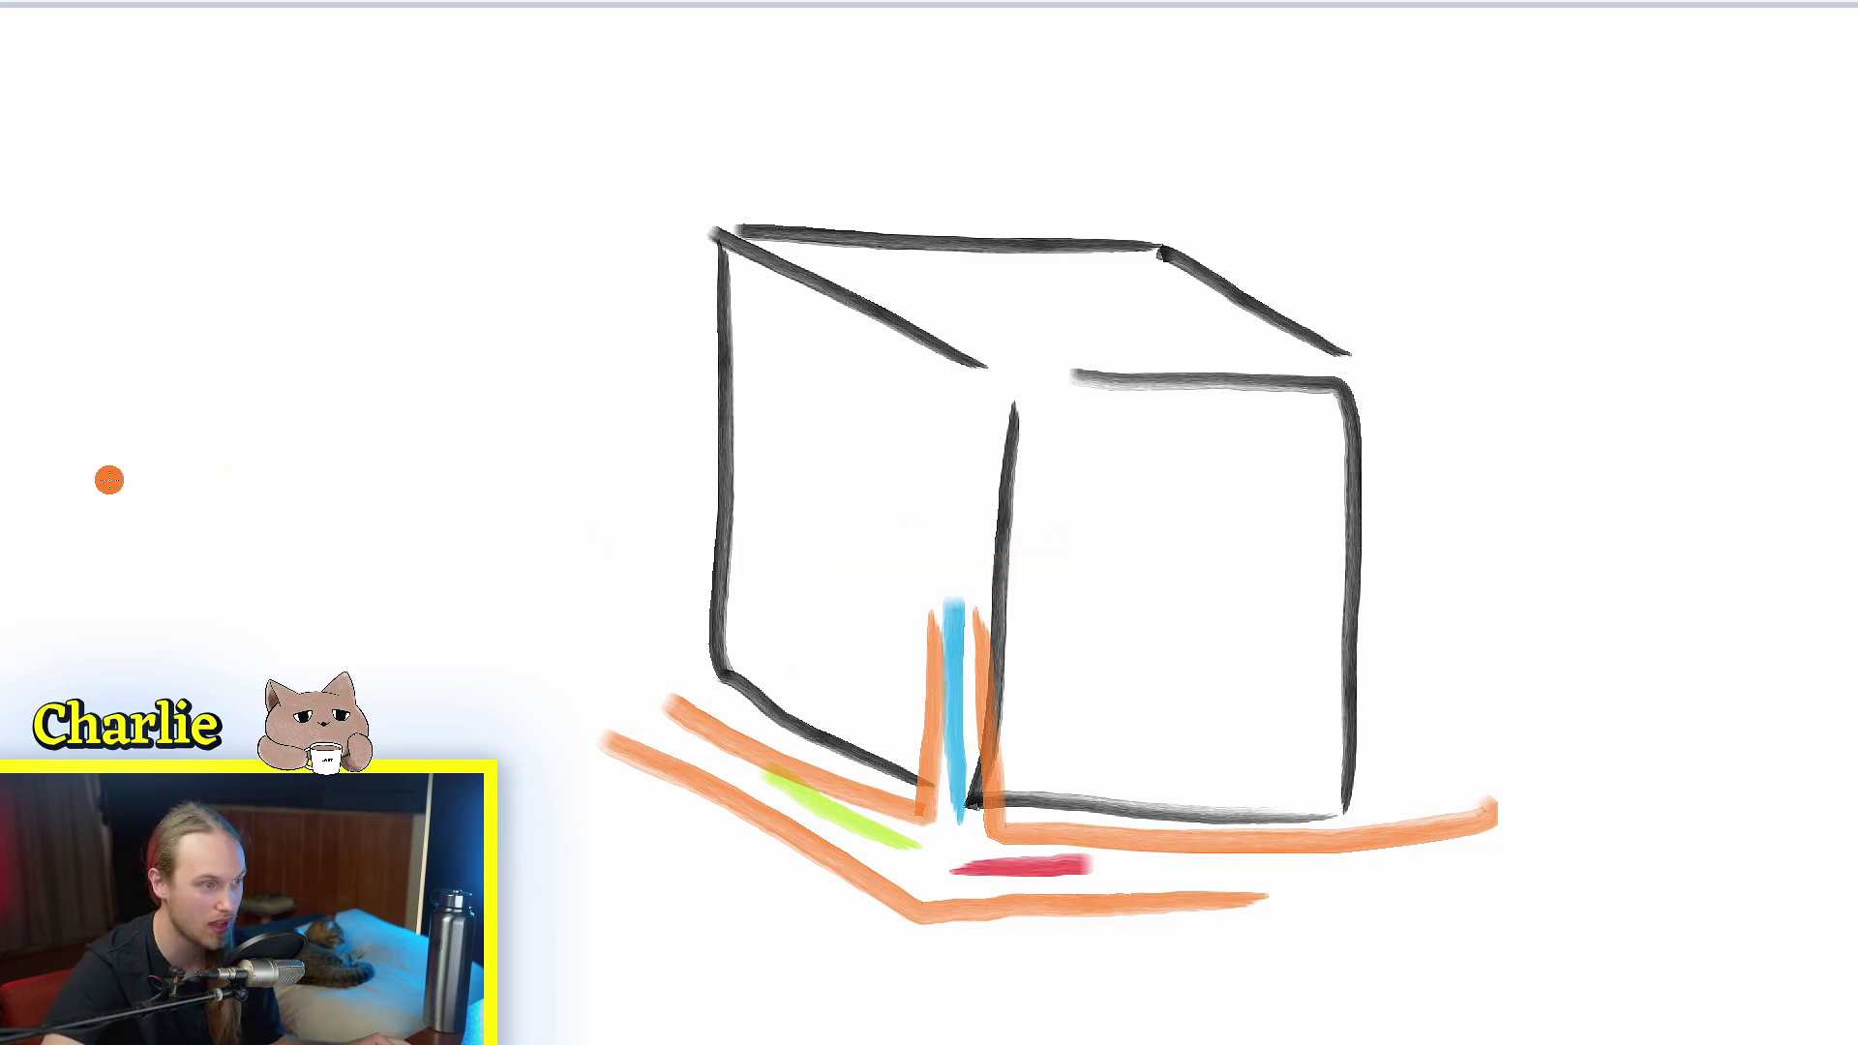
pyautogui.moveTo(107, 484); pyautogui.dragTo(915, 462)
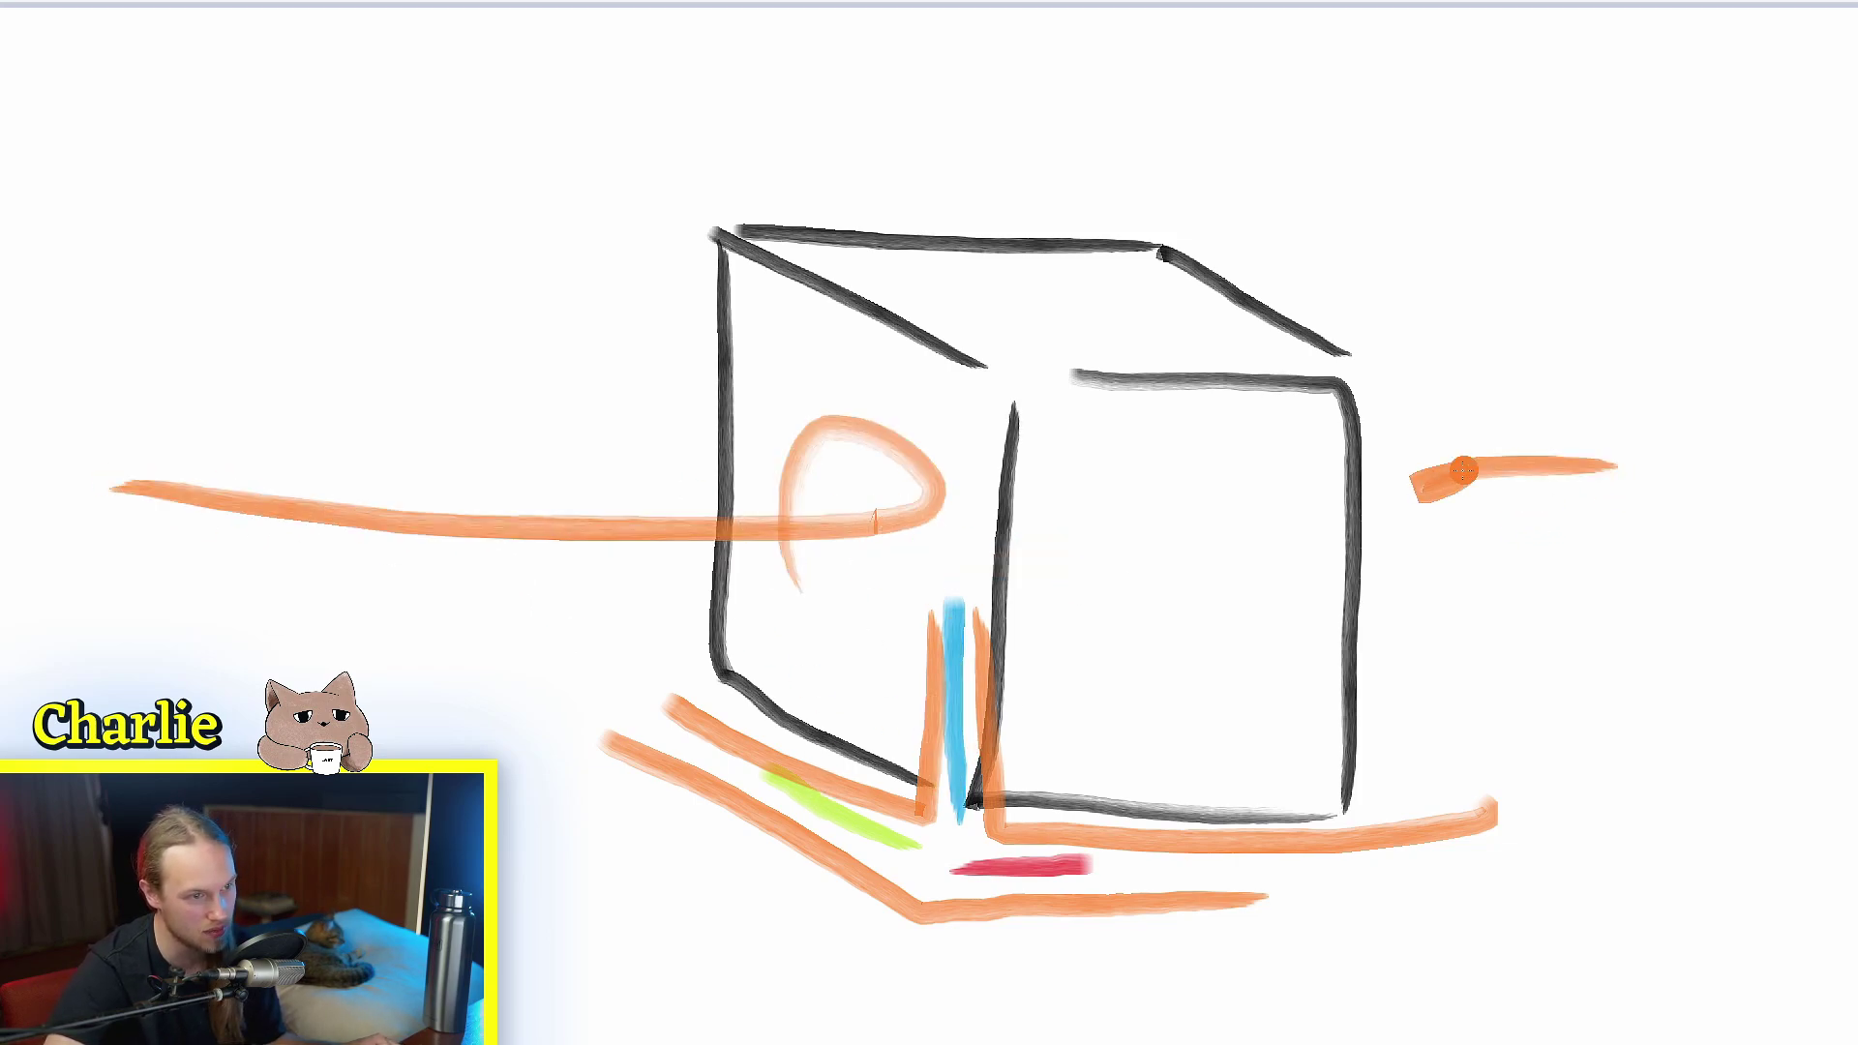
pyautogui.hotkey('ctrl', 'z')
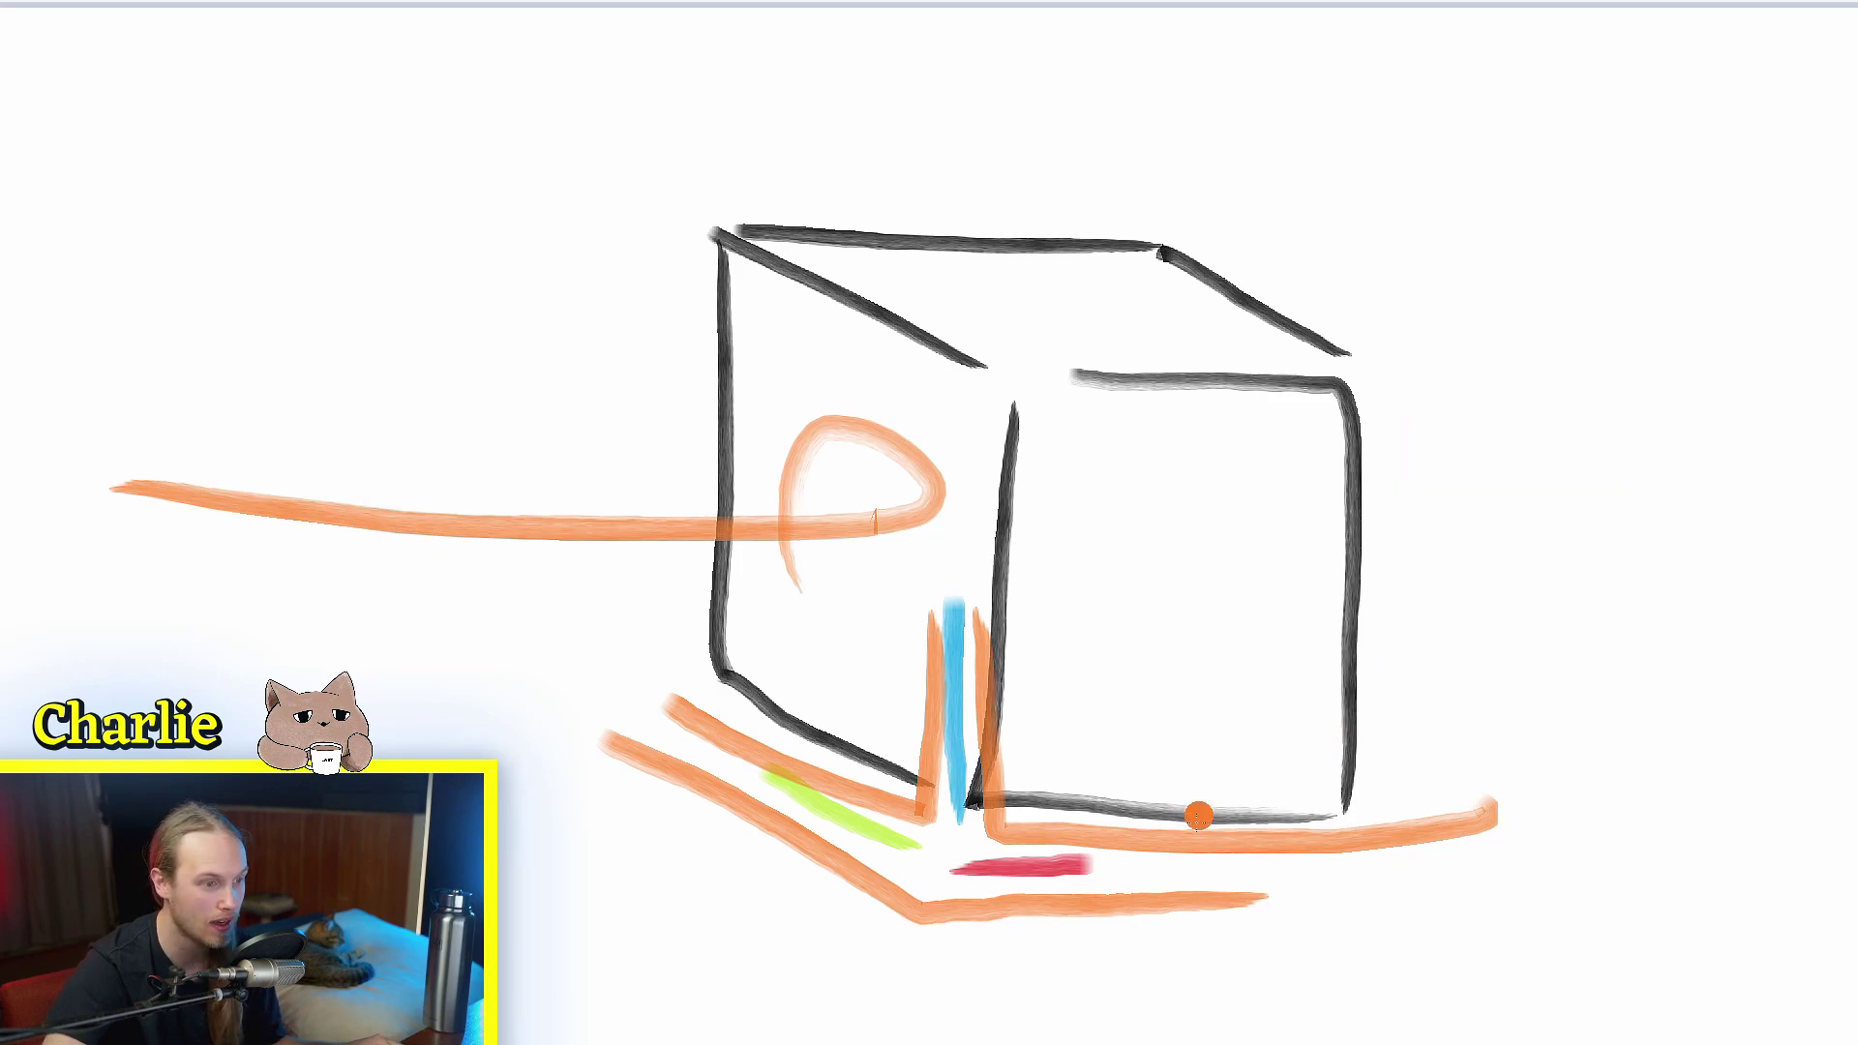
pyautogui.moveTo(1740, 932); pyautogui.dragTo(1149, 616)
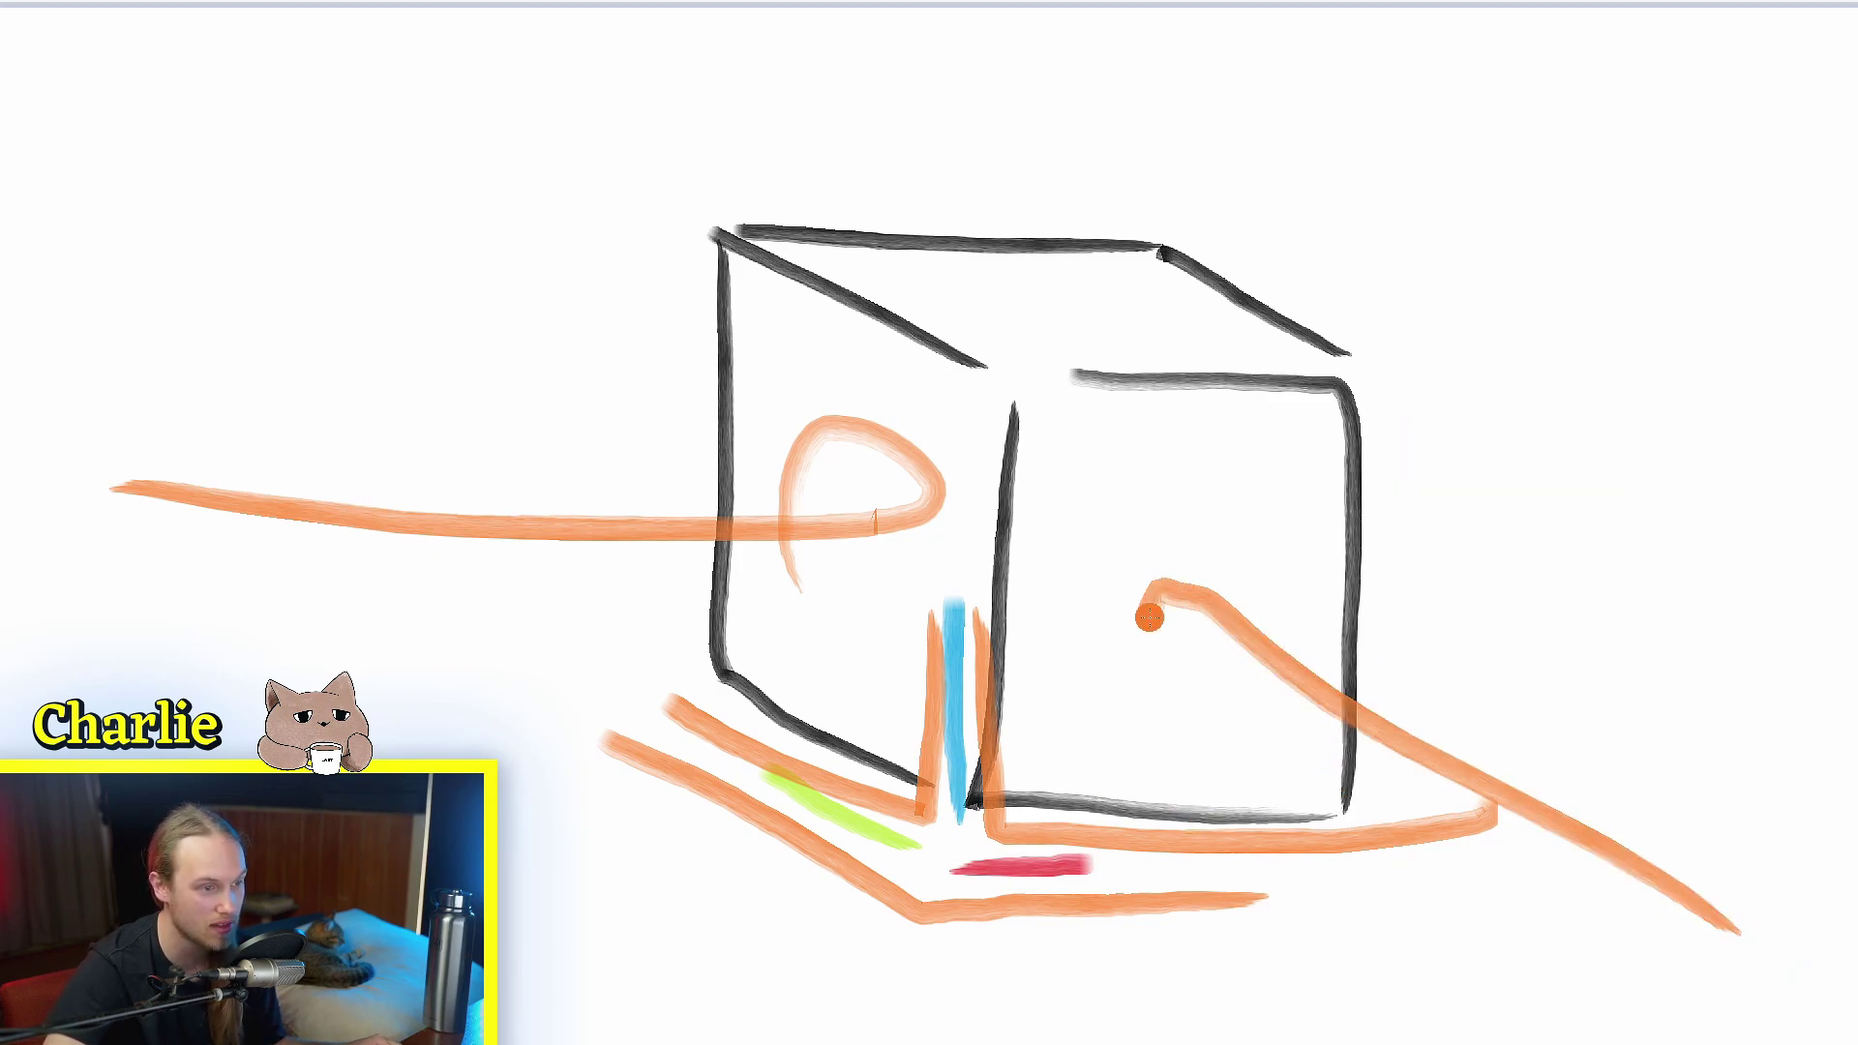
pyautogui.moveTo(941, 909); pyautogui.dragTo(708, 912)
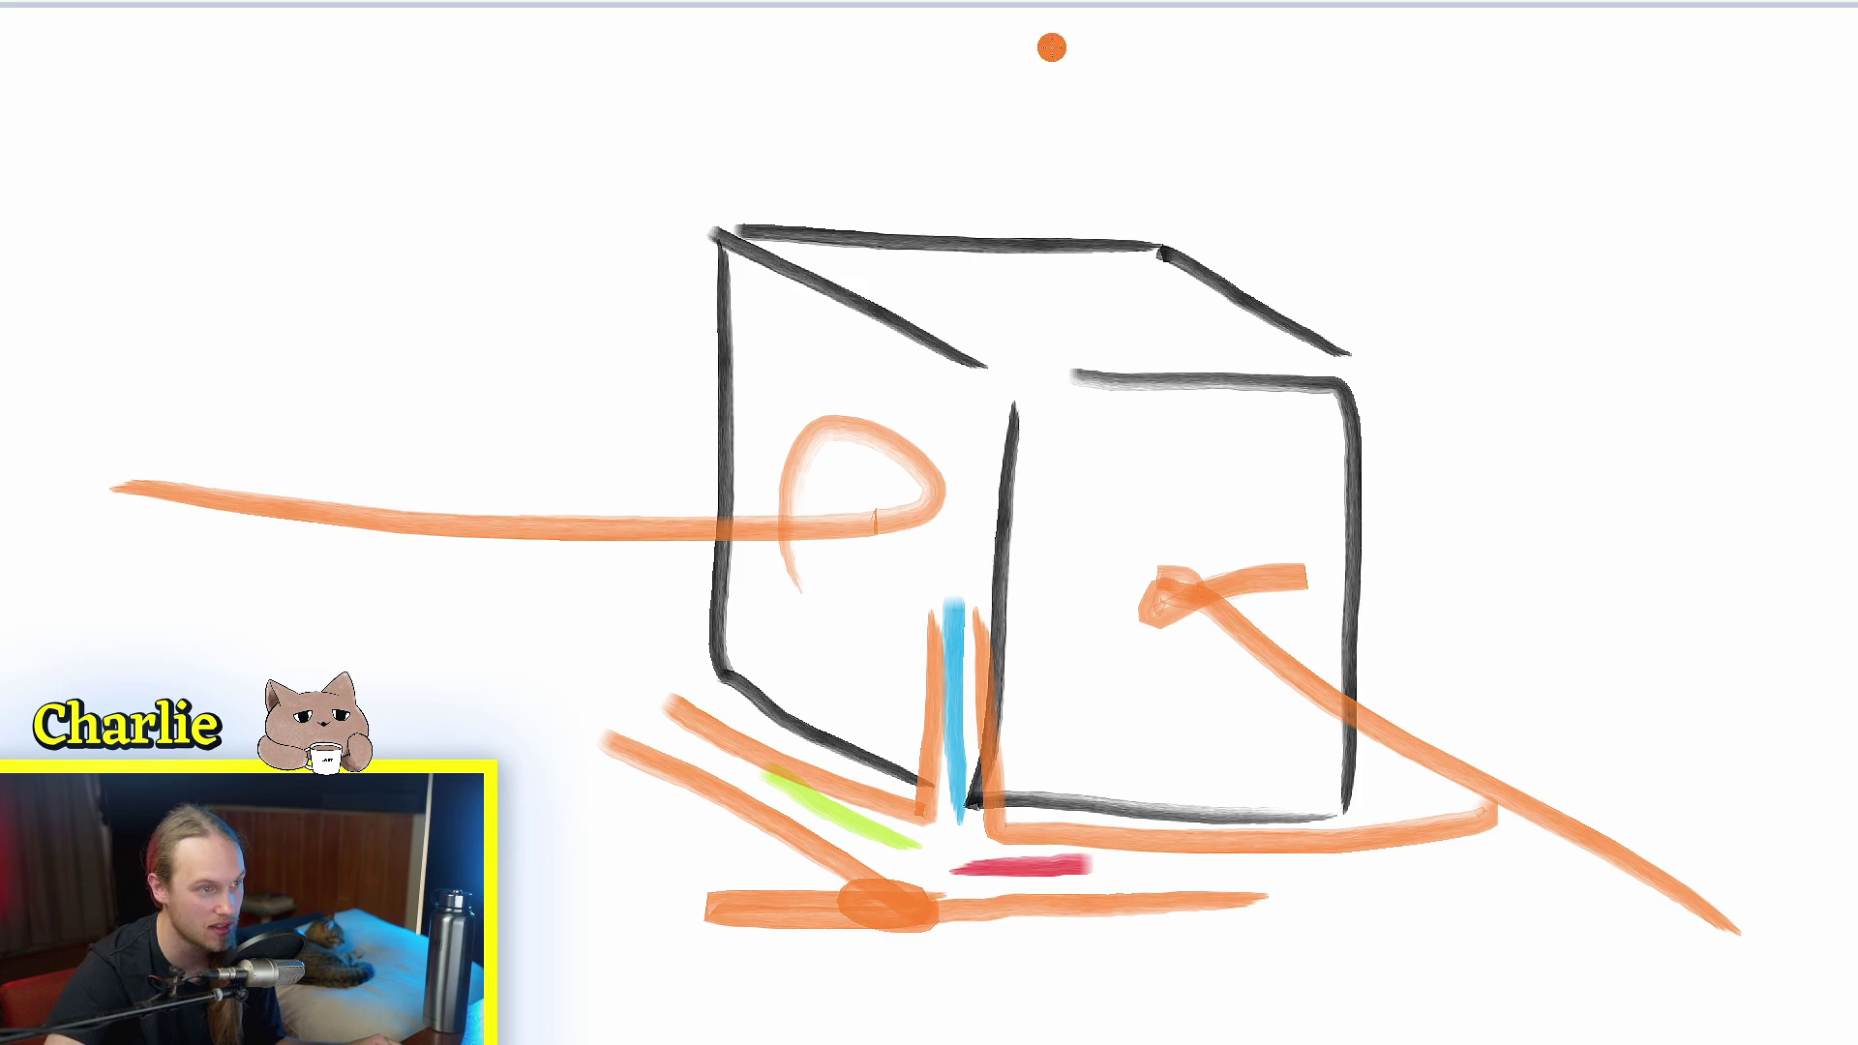
pyautogui.moveTo(1044, 291); pyautogui.dragTo(967, 275)
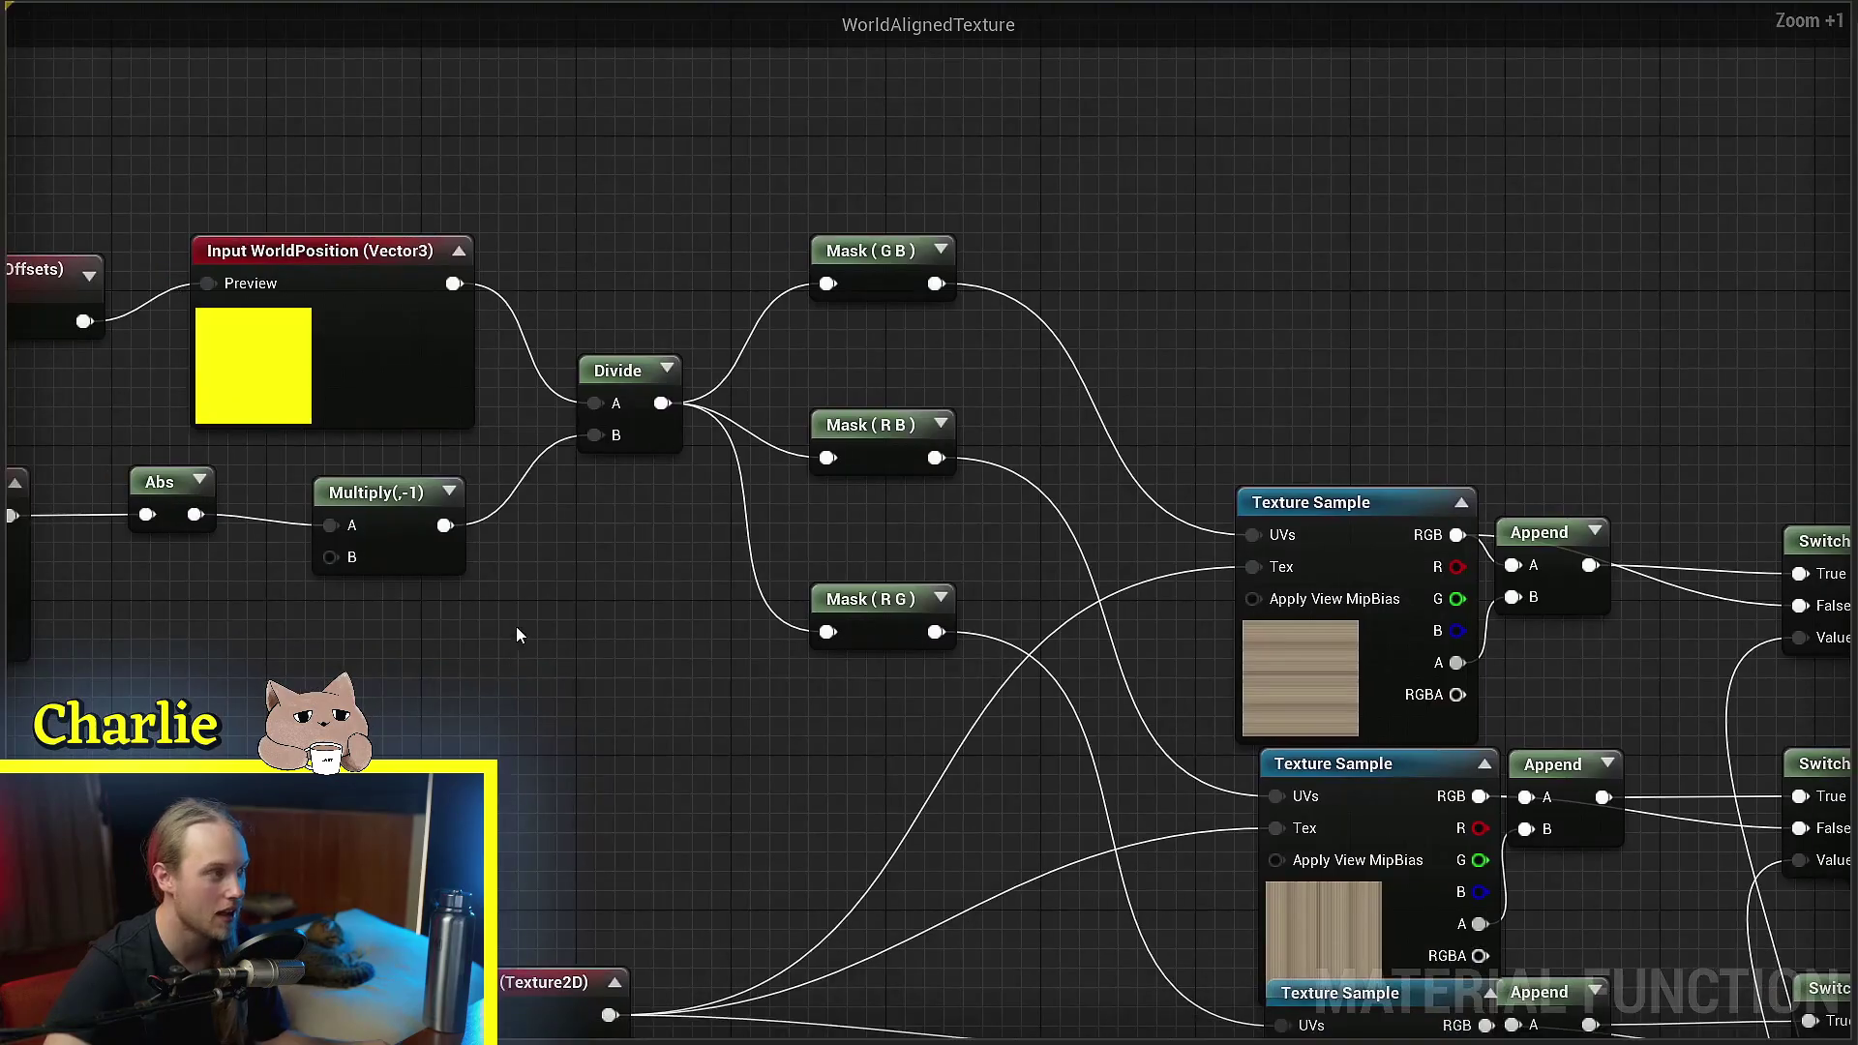
# Examine how the three Texture Sample nodes pass through the Append and Switch nodes into the Lerp nodes
pyautogui.scroll(-2, 695, 716)
pyautogui.moveTo(676, 716); pyautogui.dragTo(664, 484, button='right')
pyautogui.moveTo(752, 735); pyautogui.dragTo(315, 670, button='right')
pyautogui.scroll(3, 315, 671)
pyautogui.moveTo(651, 660); pyautogui.dragTo(832, 736)
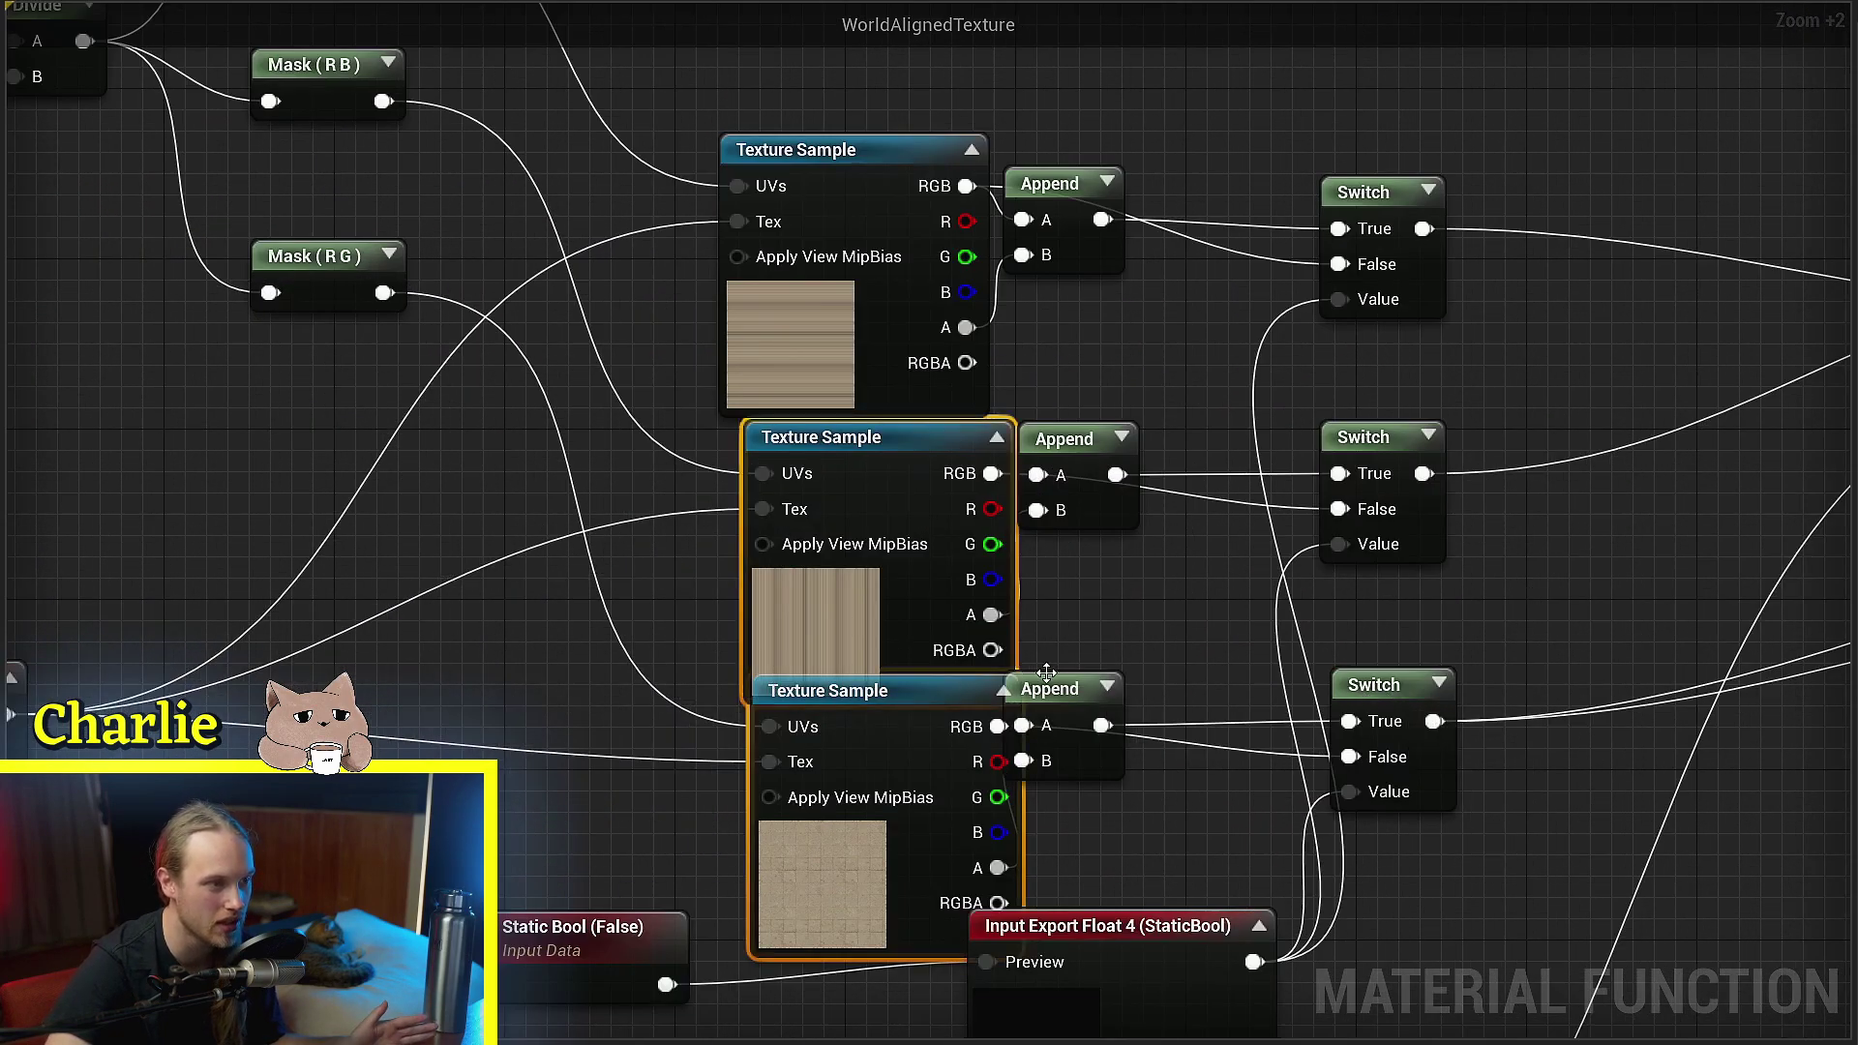
pyautogui.click(1152, 655)
pyautogui.scroll(-2, 1368, 510)
pyautogui.moveTo(1369, 510); pyautogui.dragTo(762, 531, button='right')
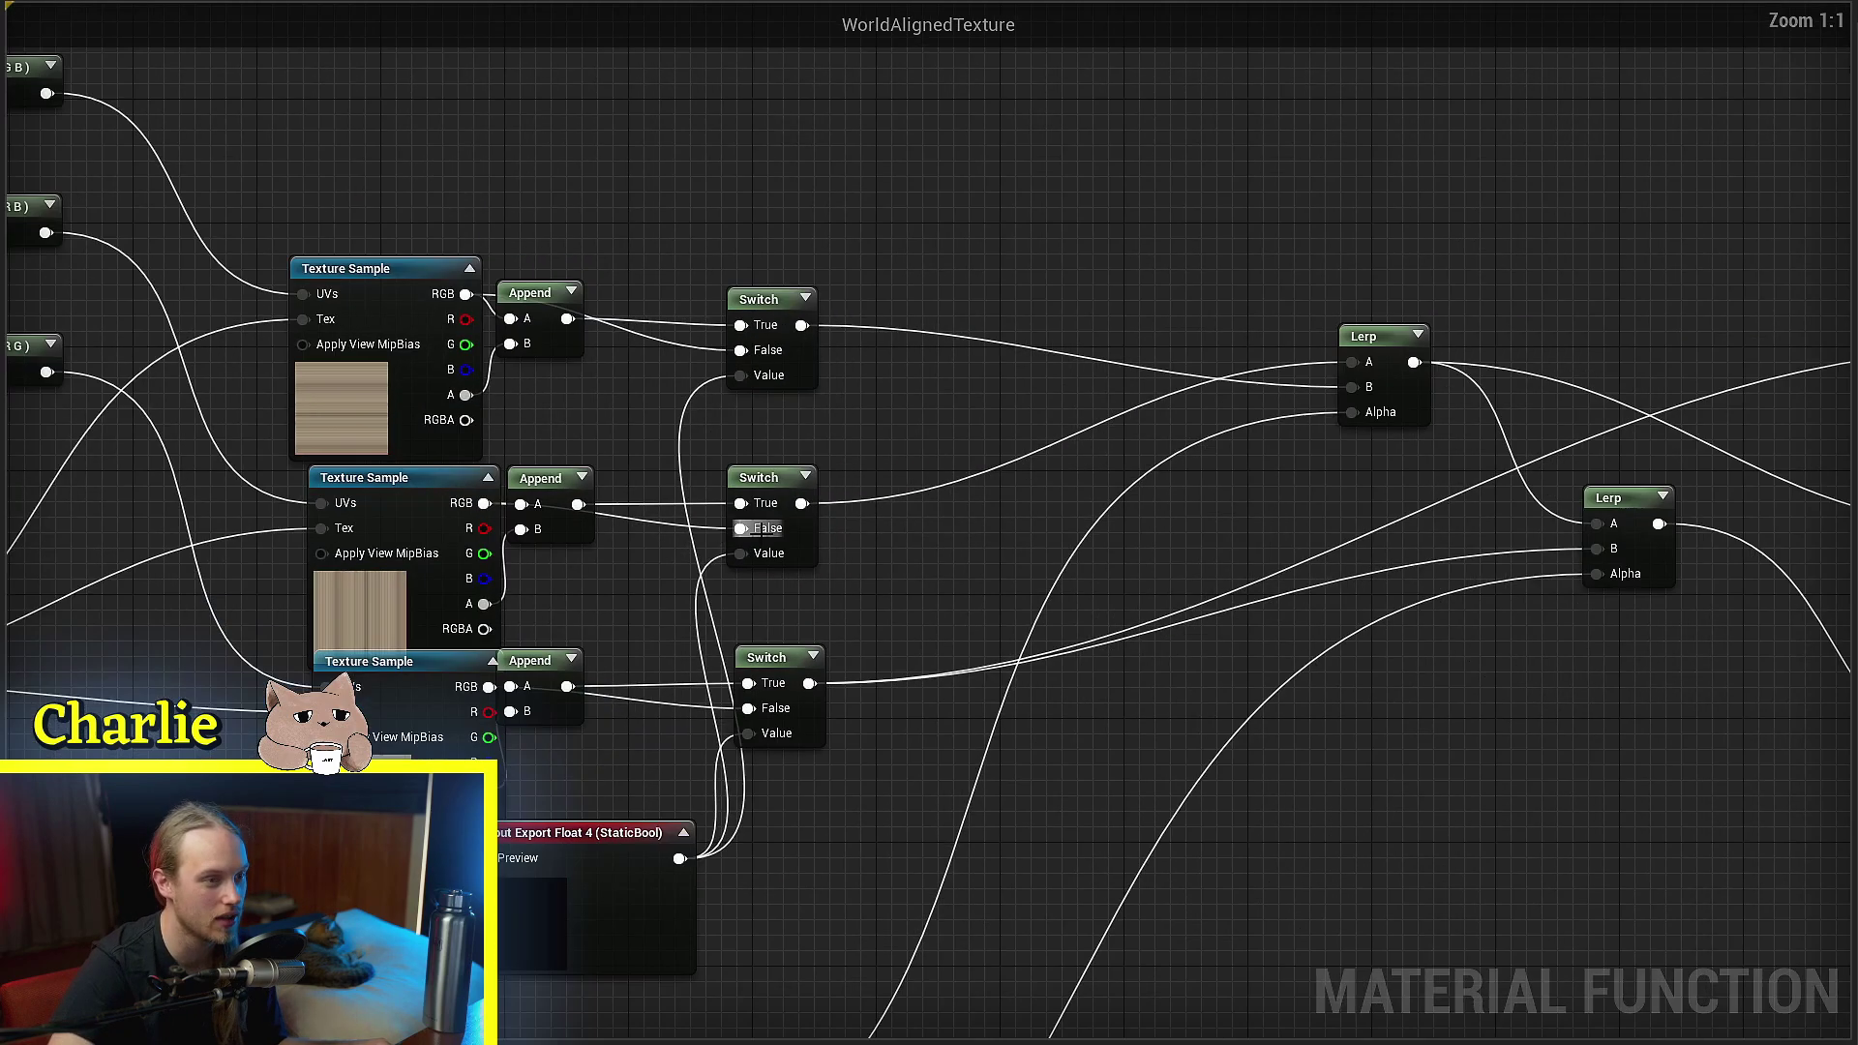
# Examine the VertexNormalWS branch with its Mask, Abs and CheapContrast nodes that drives the Lerp alphas
pyautogui.moveTo(967, 723); pyautogui.dragTo(948, 308, button='right')
pyautogui.scroll(-2, 672, 730)
pyautogui.moveTo(672, 730); pyautogui.dragTo(535, 722, button='right')
pyautogui.moveTo(395, 645); pyautogui.dragTo(1631, 399, button='right')
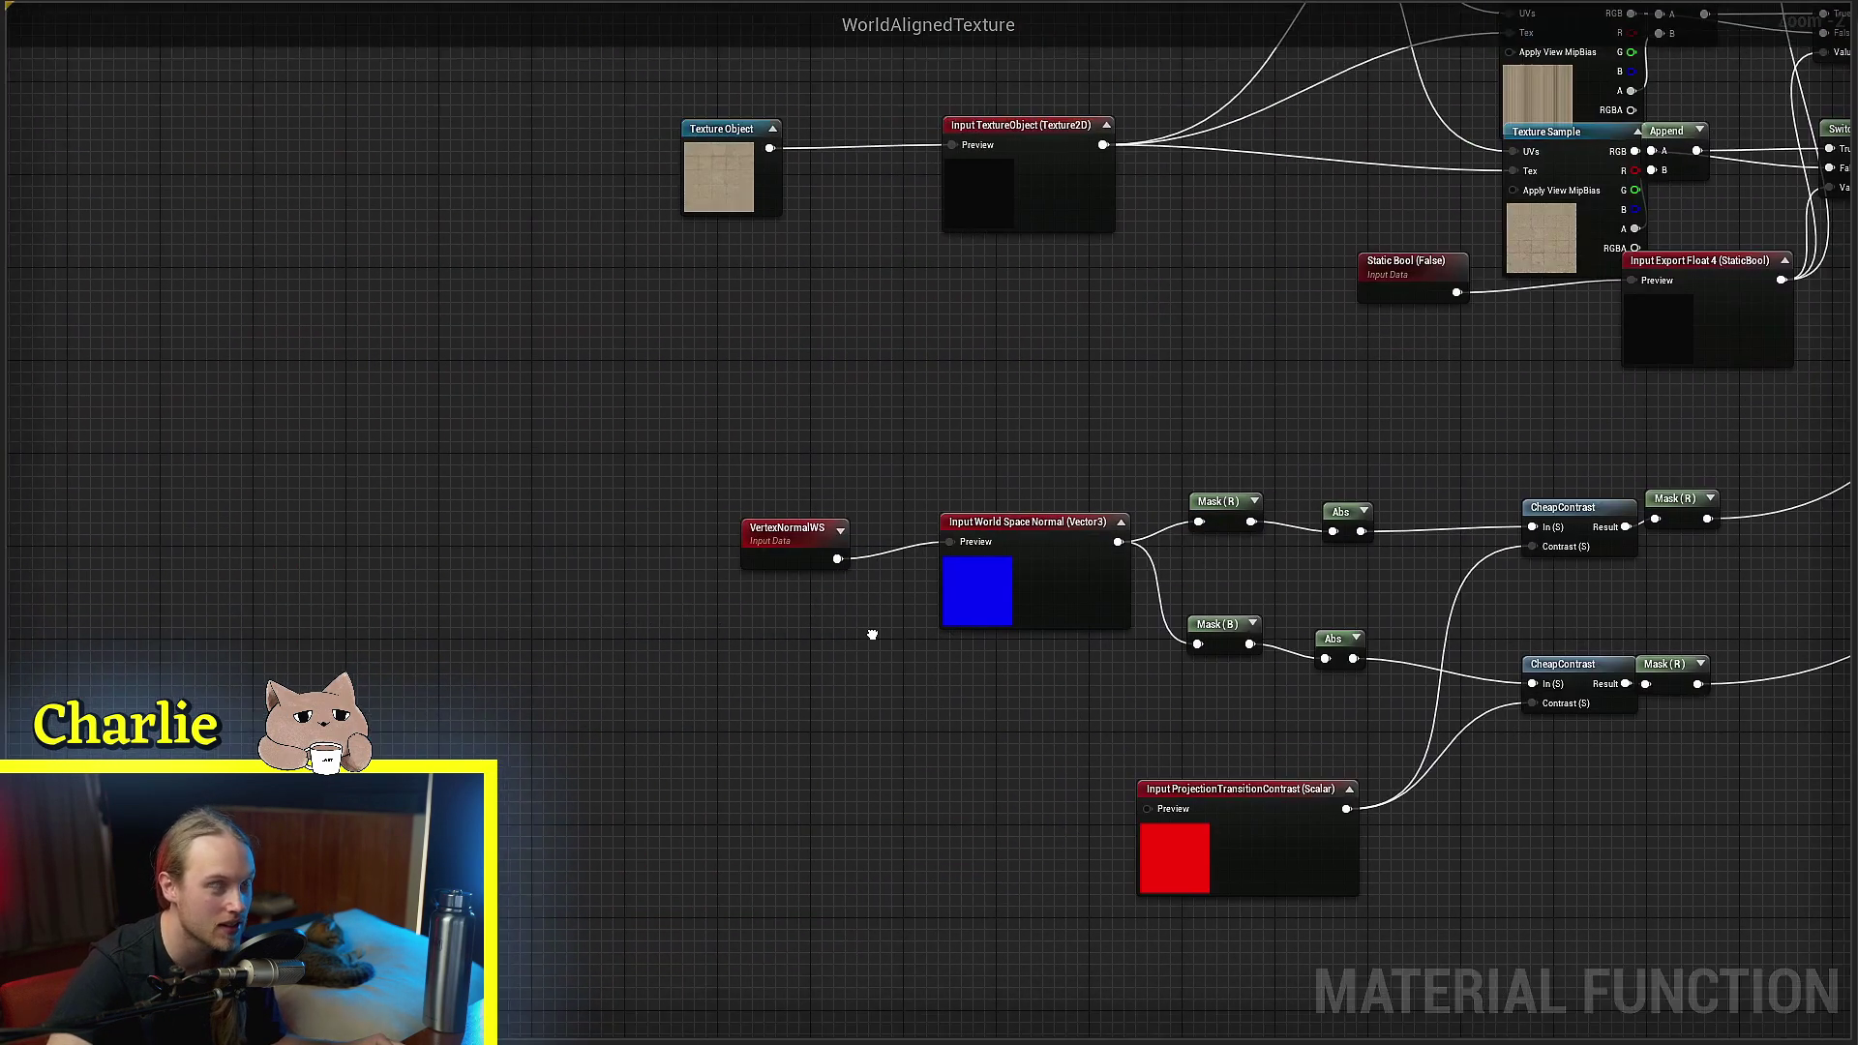
pyautogui.scroll(3, 802, 699)
pyautogui.moveTo(802, 699); pyautogui.dragTo(409, 731, button='right')
pyautogui.click(381, 495)
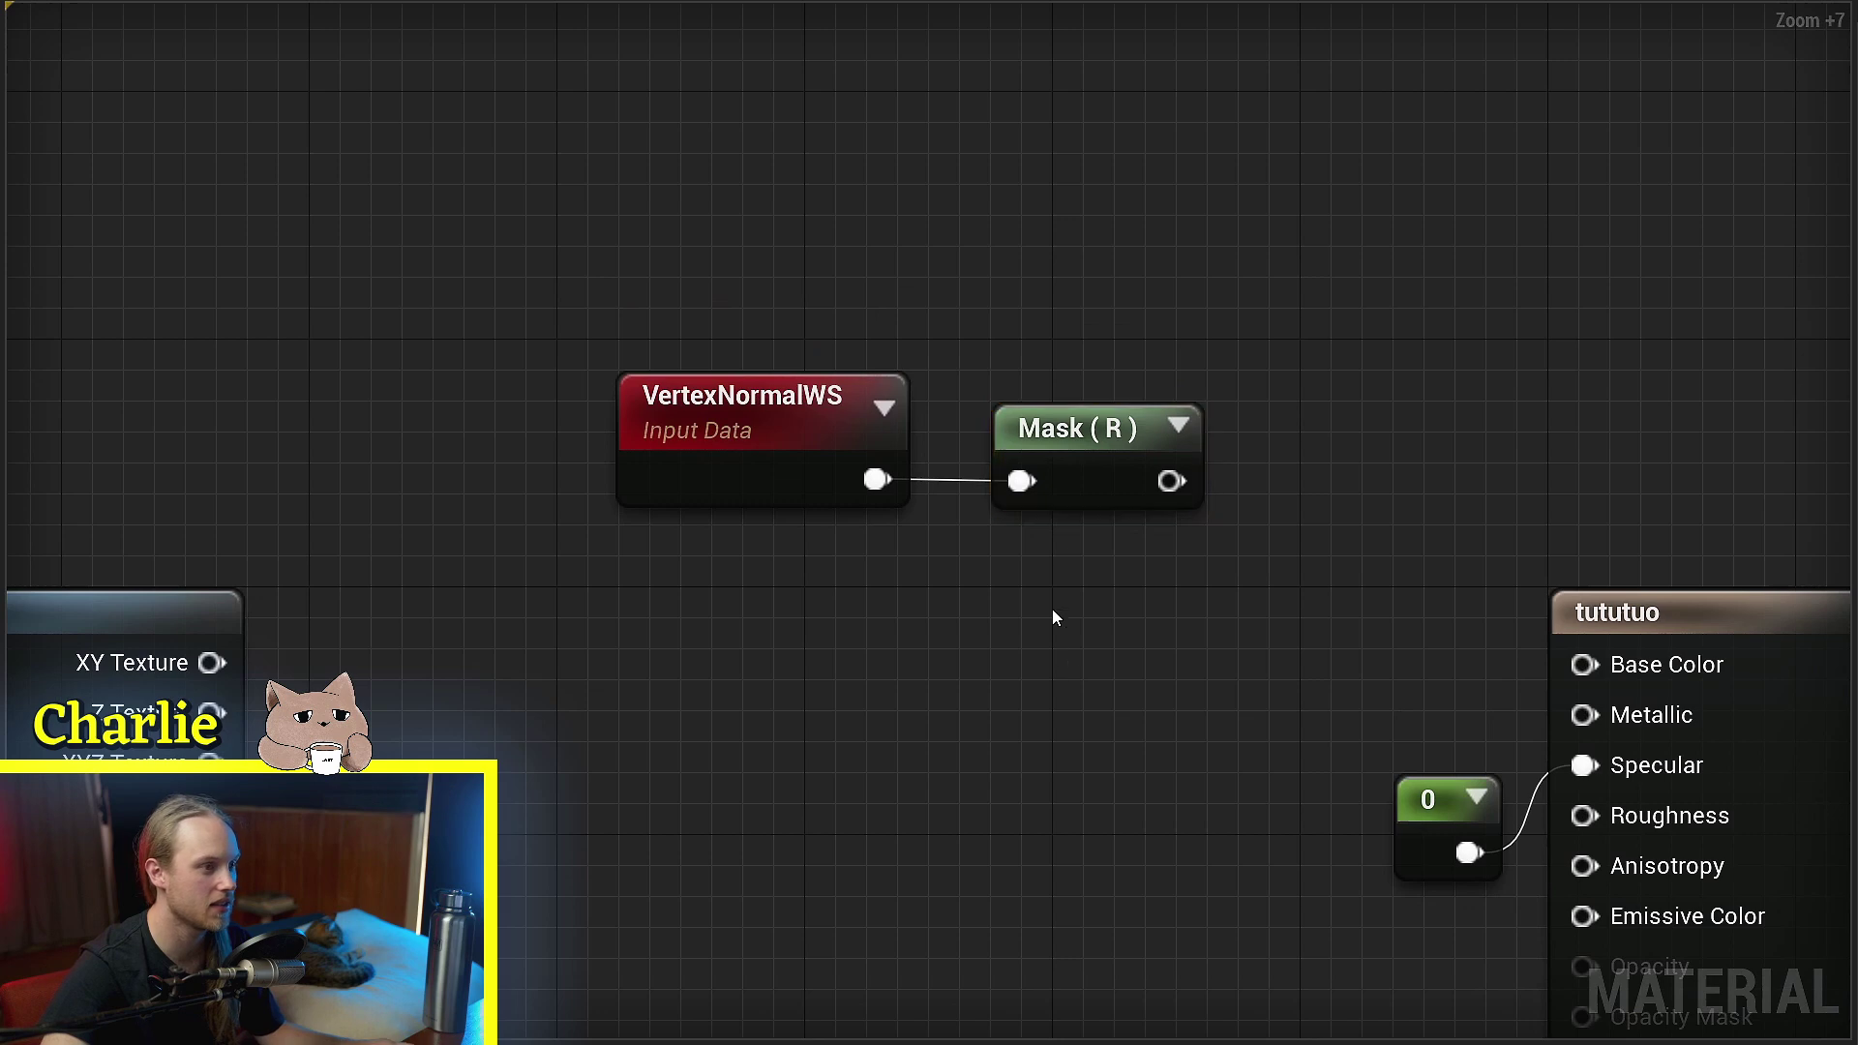
# Add an Abs node fed by Mask (R) and connect its output to the material's Base Color
pyautogui.moveTo(1054, 614); pyautogui.dragTo(659, 499)
pyautogui.moveTo(981, 511); pyautogui.dragTo(825, 460, button='right')
pyautogui.moveTo(824, 460); pyautogui.dragTo(981, 473)
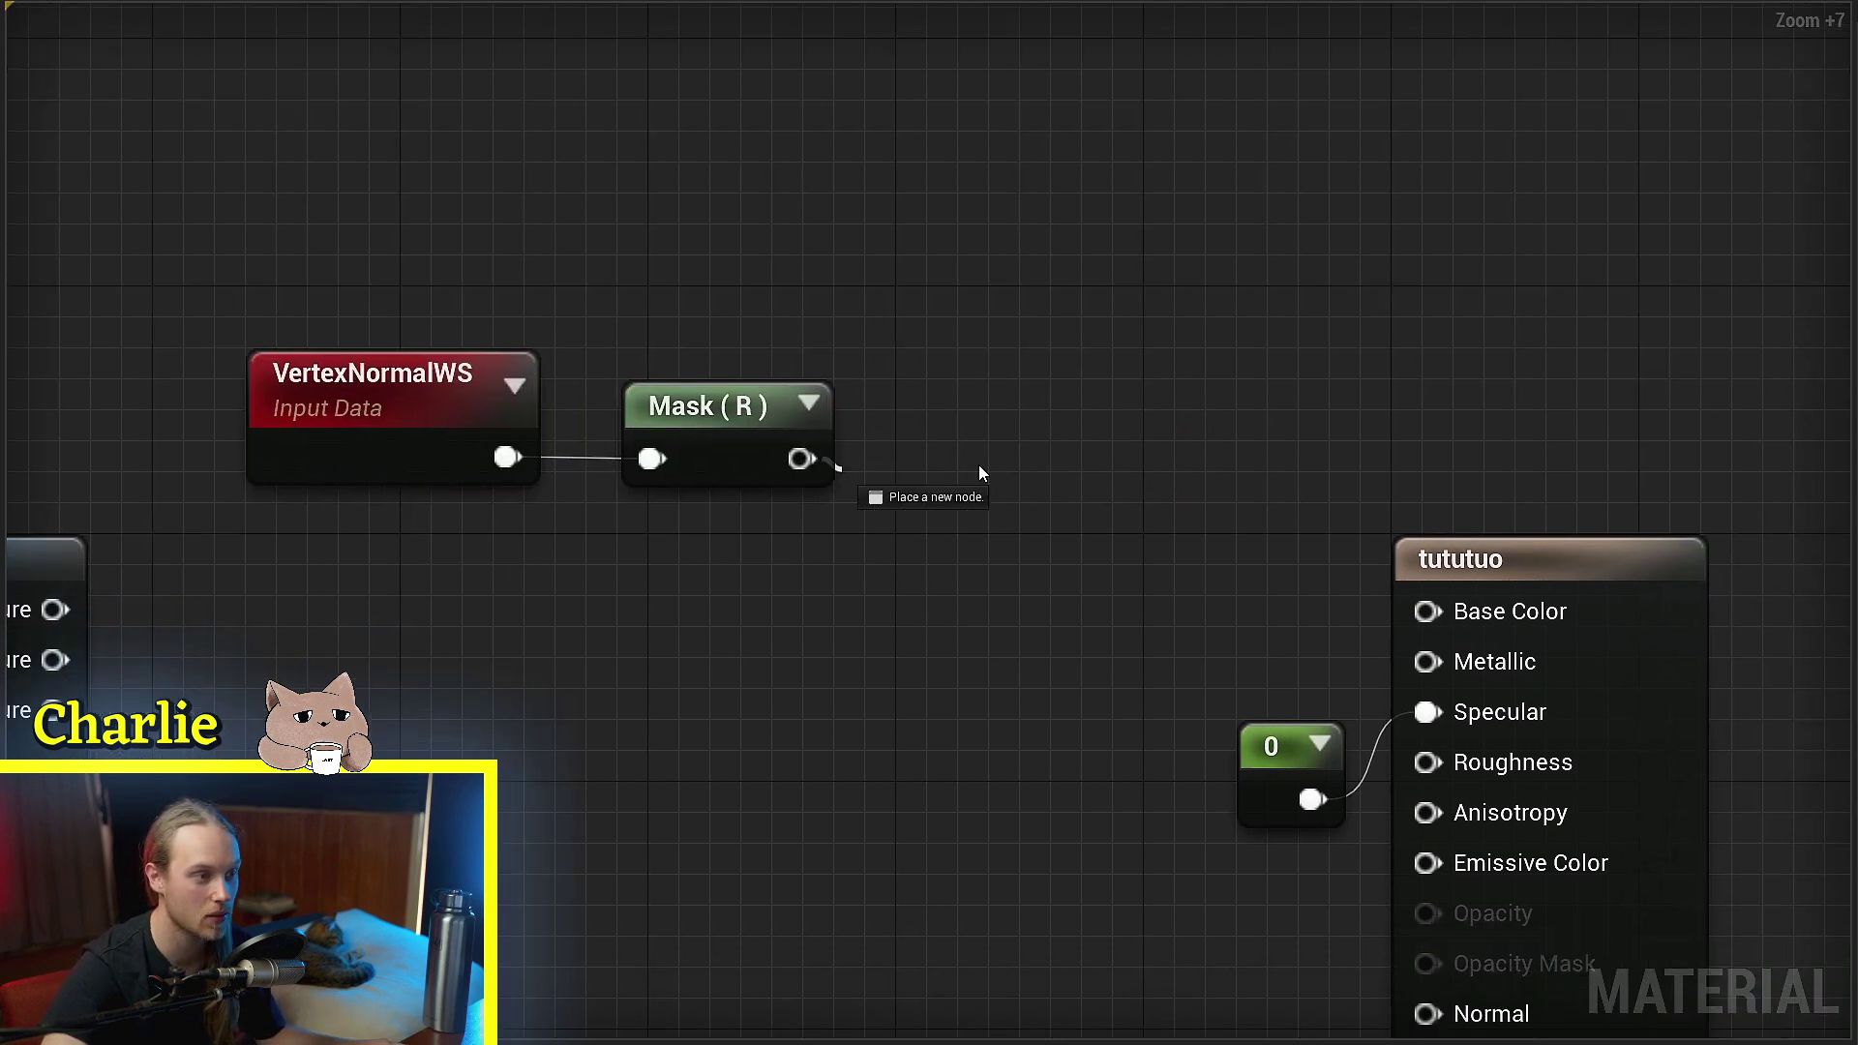
pyautogui.moveTo(1052, 423); pyautogui.dragTo(1053, 424)
pyautogui.write('abs')
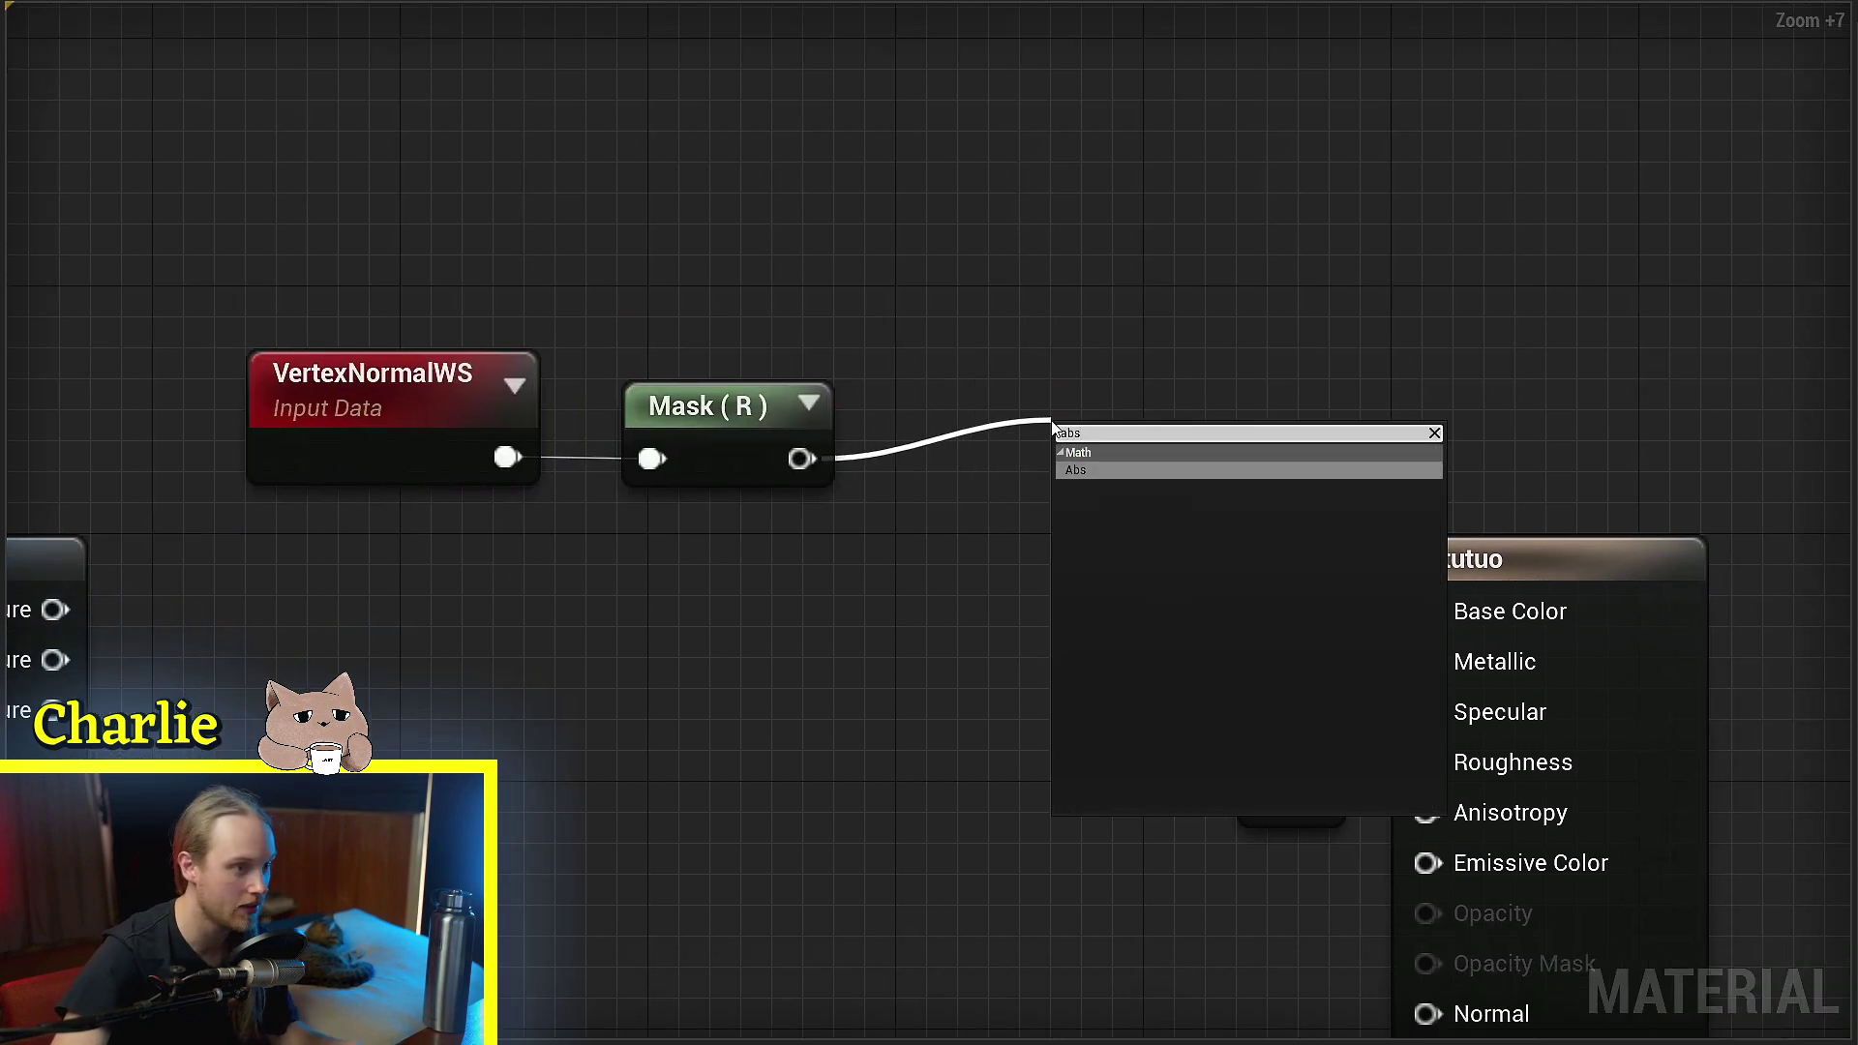
pyautogui.press('Return')
pyautogui.moveTo(1186, 502); pyautogui.dragTo(1320, 597)
pyautogui.moveTo(1461, 614); pyautogui.dragTo(1461, 614)
pyautogui.moveTo(981, 658); pyautogui.dragTo(837, 664, button='right')
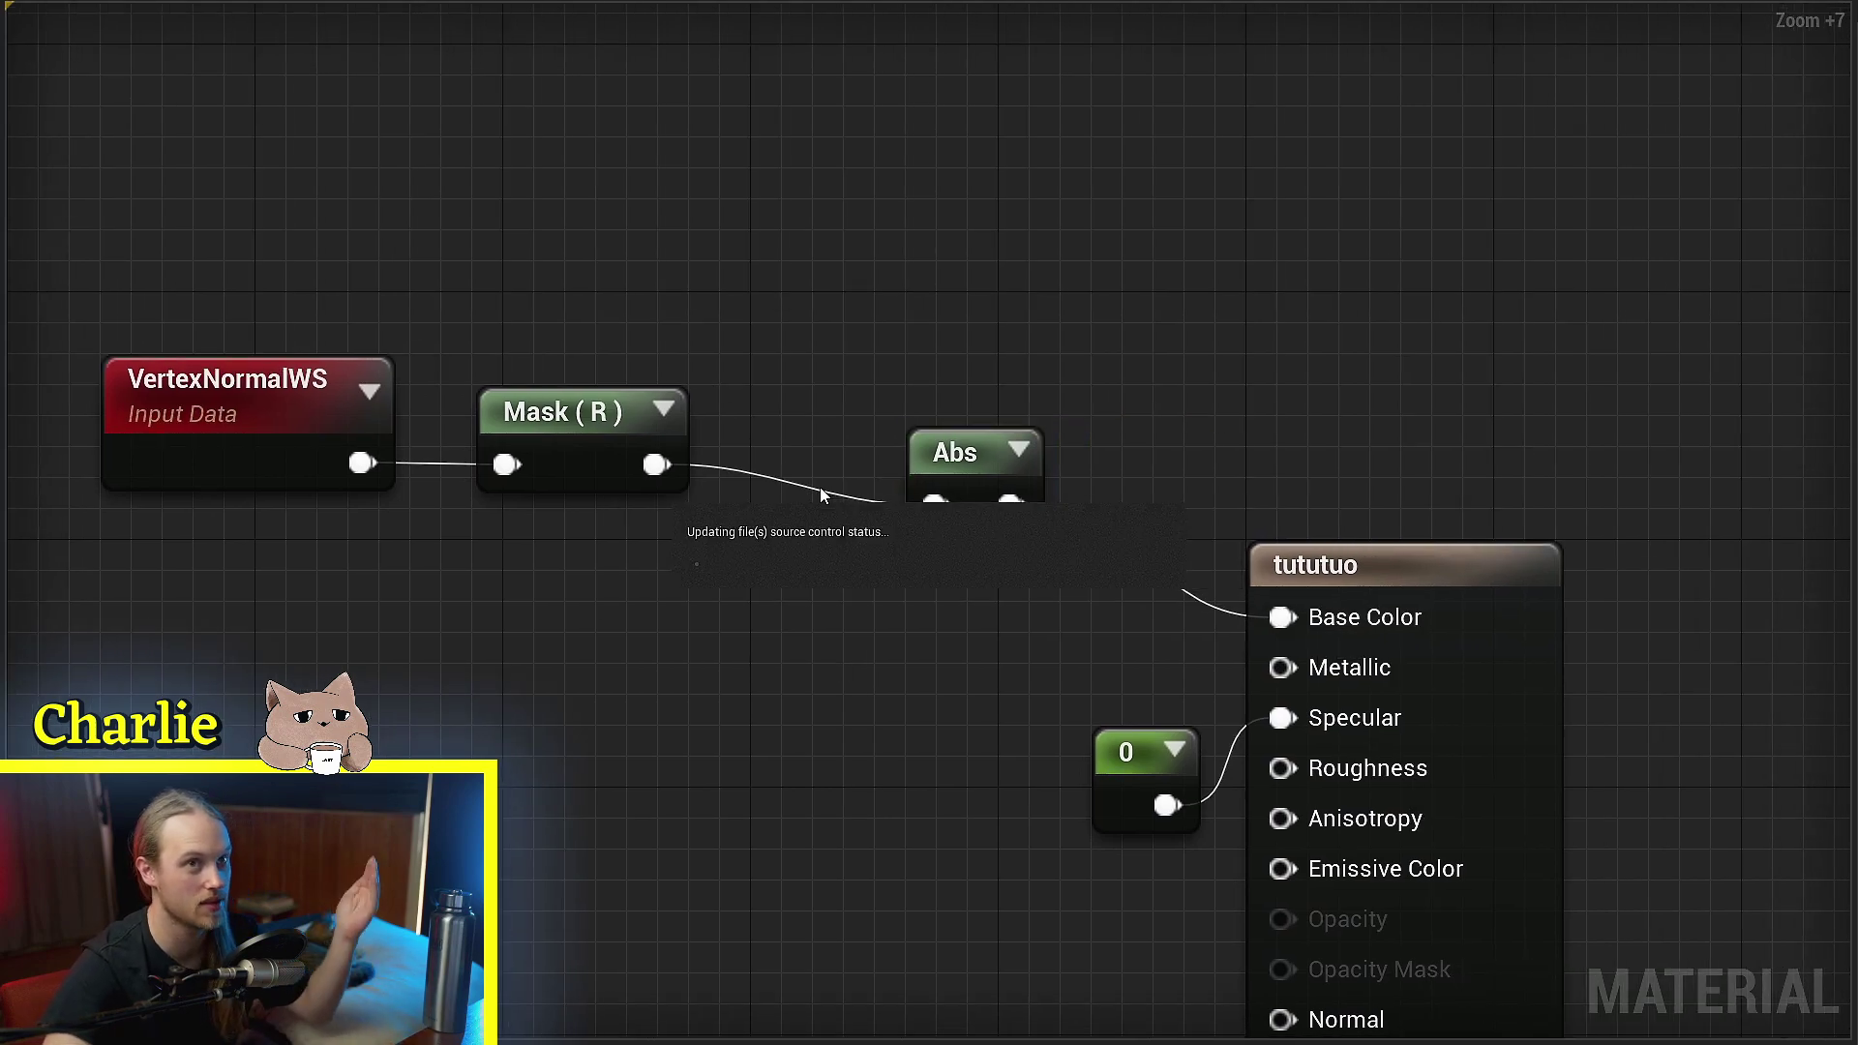
# Line the Abs node up with Mask (R) and inspect the resulting mask on the sphere in the level
pyautogui.moveTo(972, 451); pyautogui.dragTo(1067, 457, button='right')
pyautogui.moveTo(1066, 455); pyautogui.dragTo(1035, 416)
pyautogui.click(1314, 333)
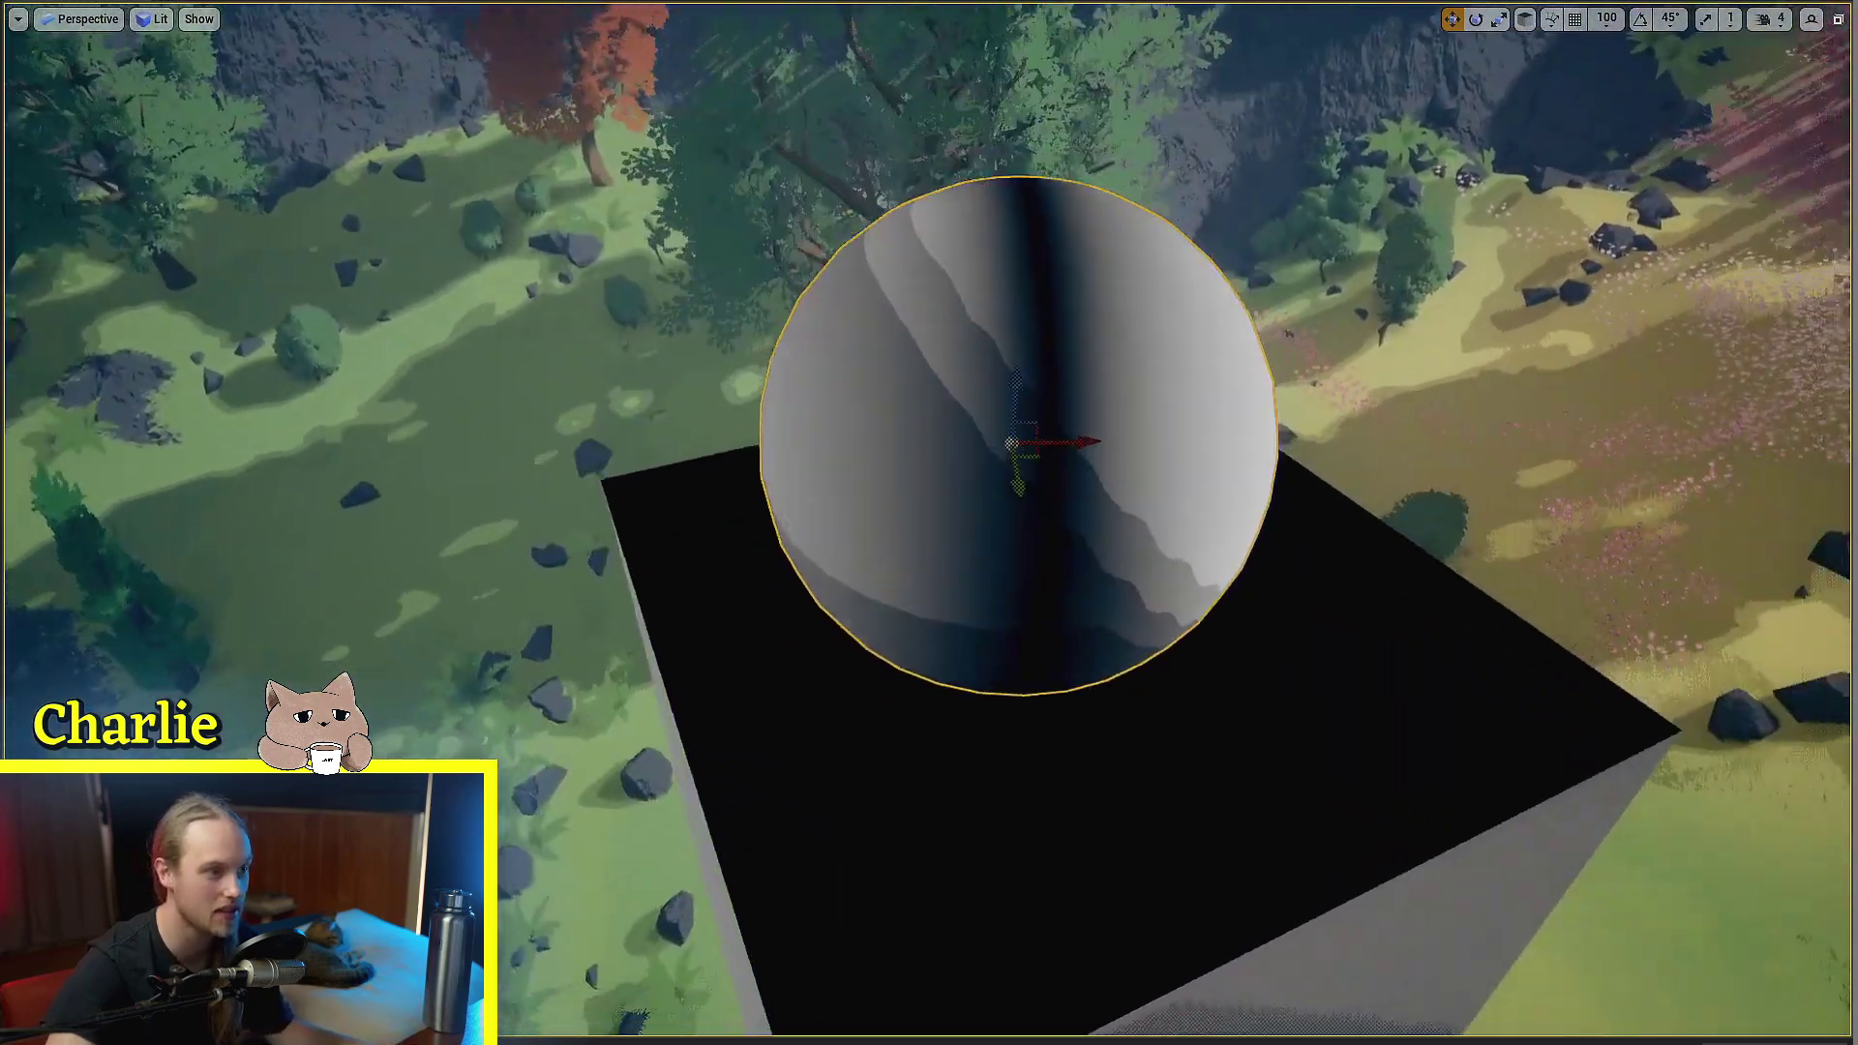
pyautogui.moveTo(904, 439)
pyautogui.mouseDown(button='right')
pyautogui.moveTo(904, 387)
pyautogui.moveTo(902, 446)
pyautogui.moveTo(822, 426)
pyautogui.moveTo(900, 454)
pyautogui.mouseUp(button='right')
pyautogui.moveTo(833, 459); pyautogui.dragTo(1129, 464)
pyautogui.hotkey('ctrl', 'z')
pyautogui.moveTo(1107, 488)
pyautogui.mouseDown(button='right')
pyautogui.moveTo(1084, 482)
pyautogui.moveTo(1107, 487)
pyautogui.mouseUp(button='right')
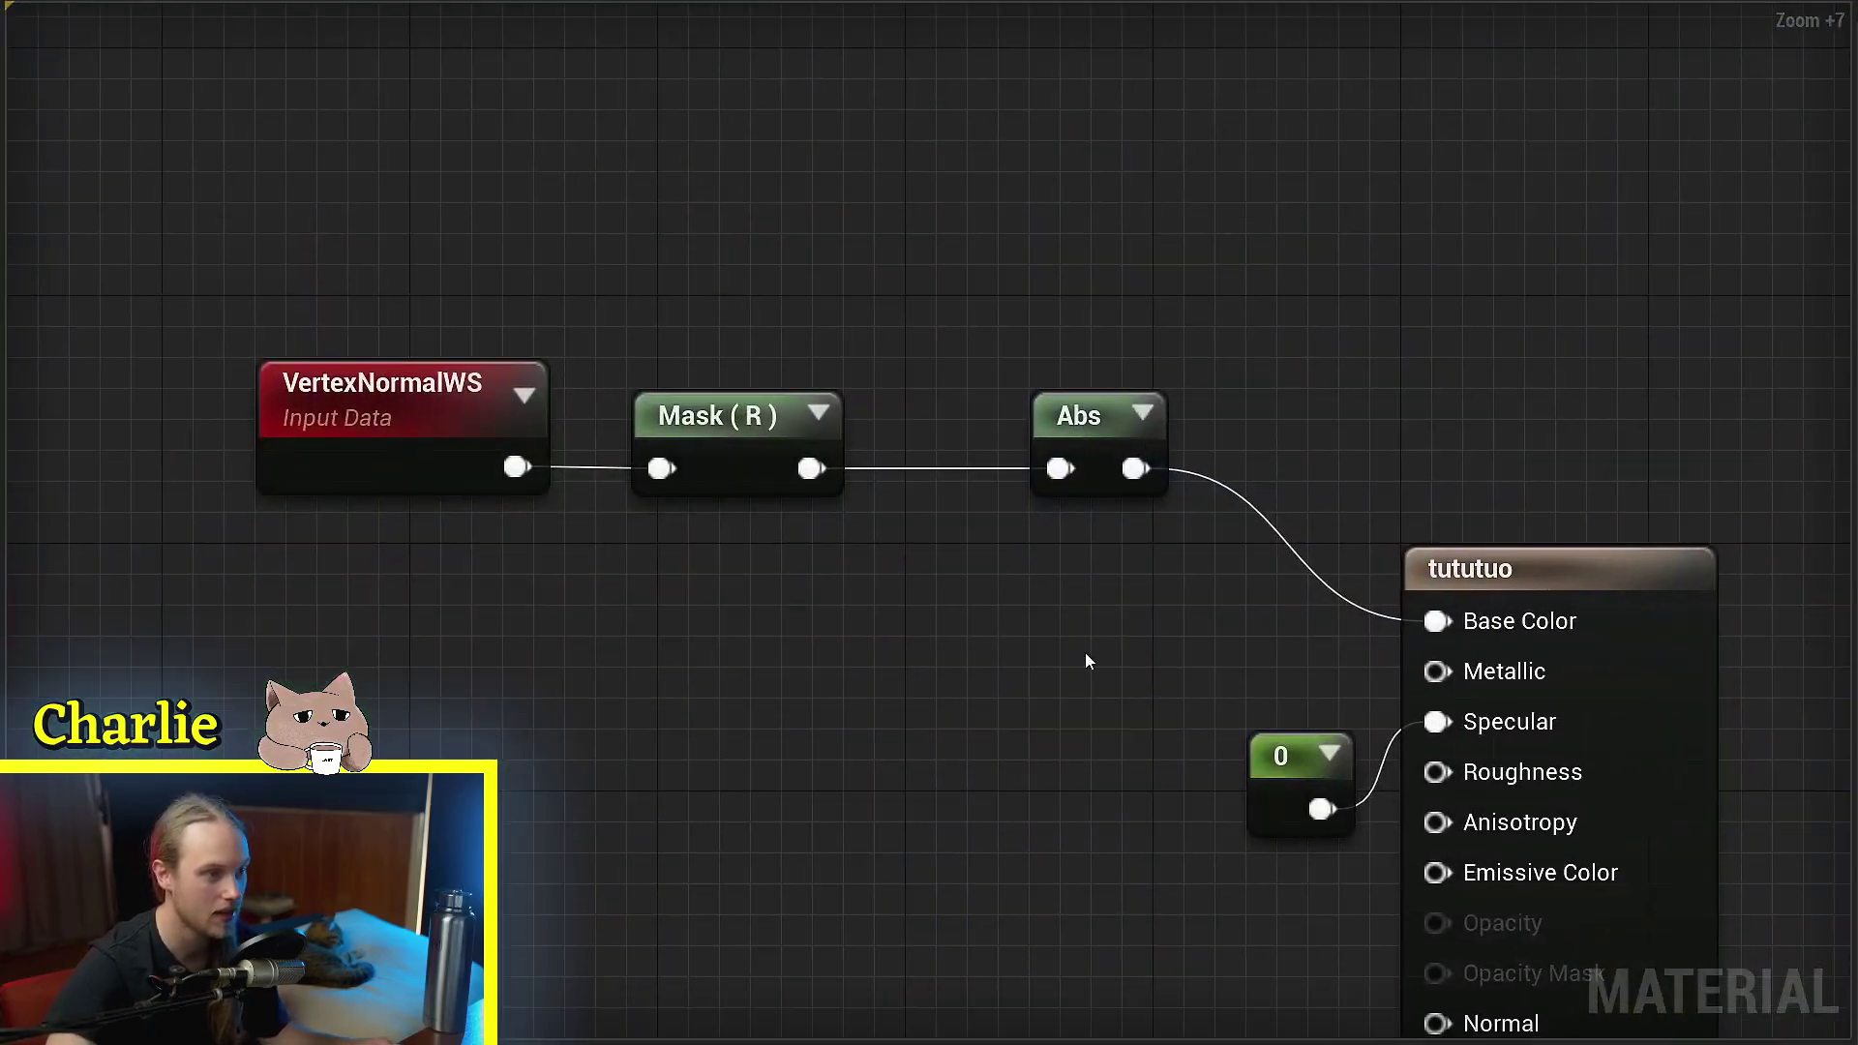
# Feed Abs into a new CheapContrast node with a Contrast constant of 3, connect Result to Base Color and check the sphere
pyautogui.click(1026, 421)
pyautogui.moveTo(1026, 421); pyautogui.dragTo(964, 421)
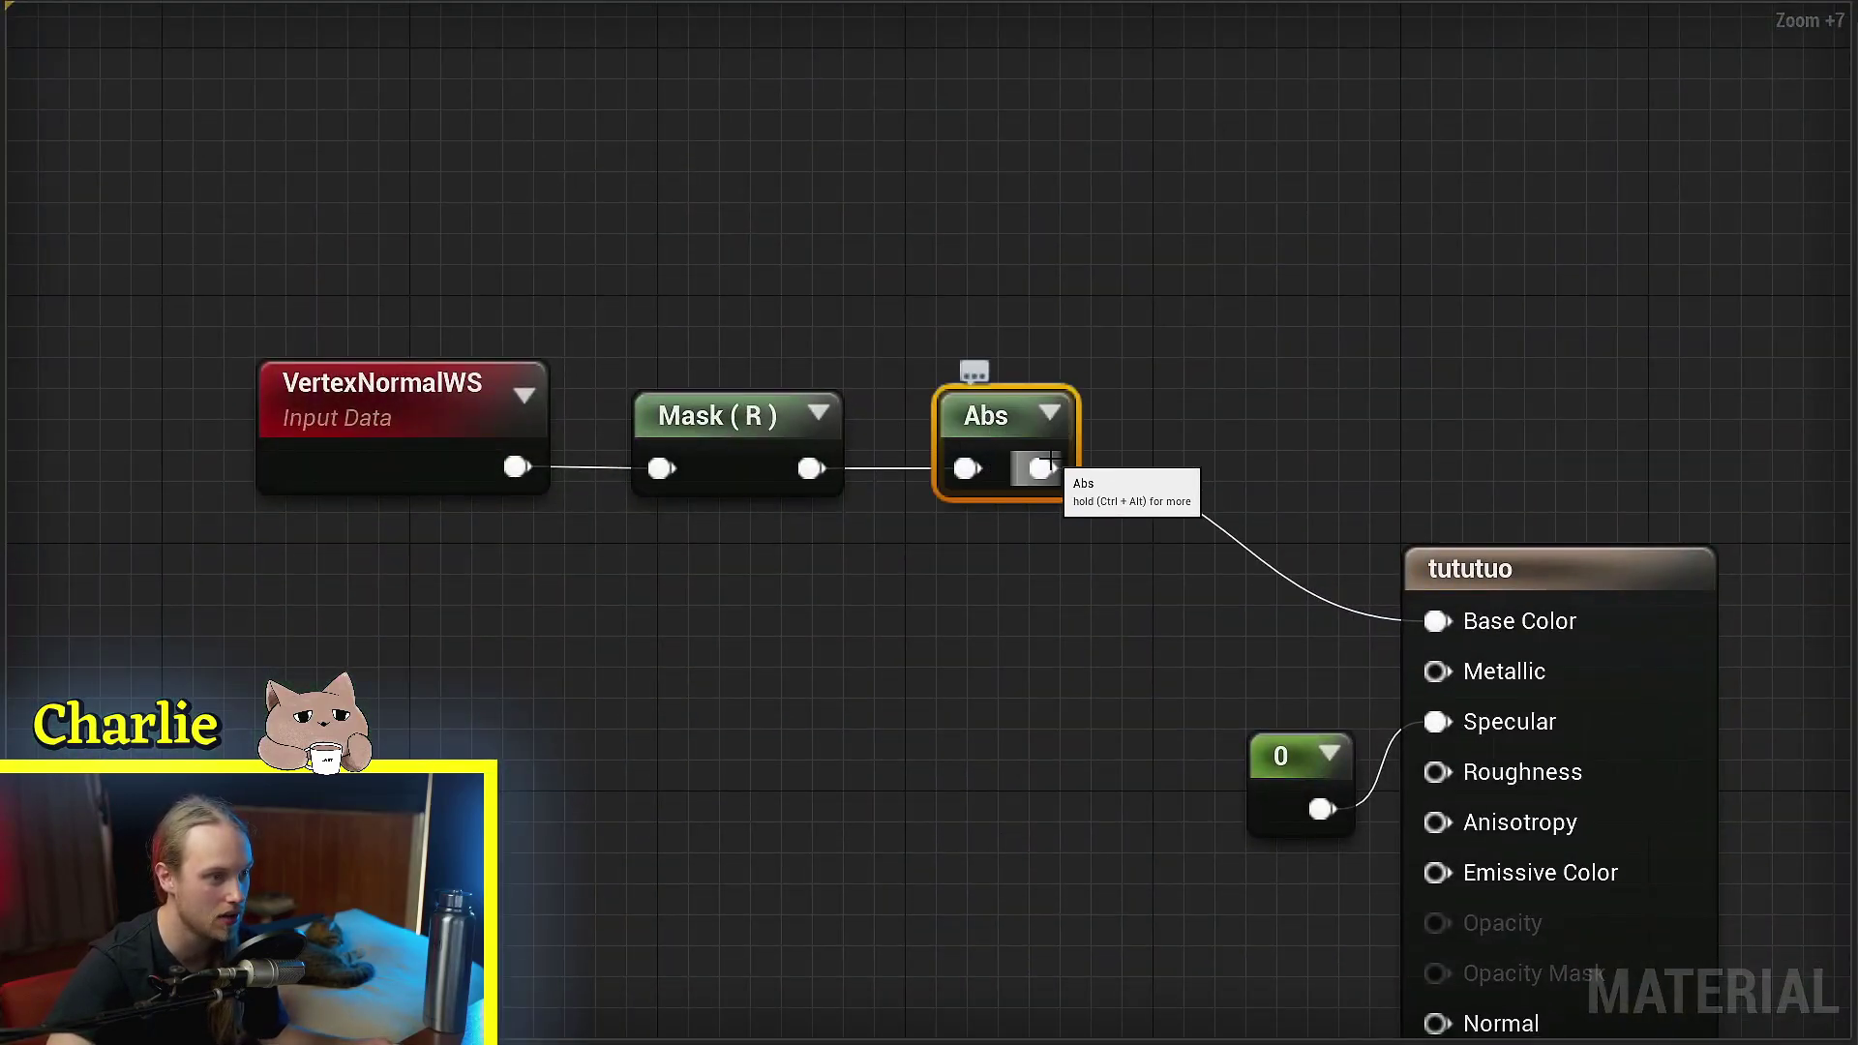
pyautogui.moveTo(1041, 469); pyautogui.dragTo(1261, 413)
pyautogui.write('contr')
pyautogui.press('Return')
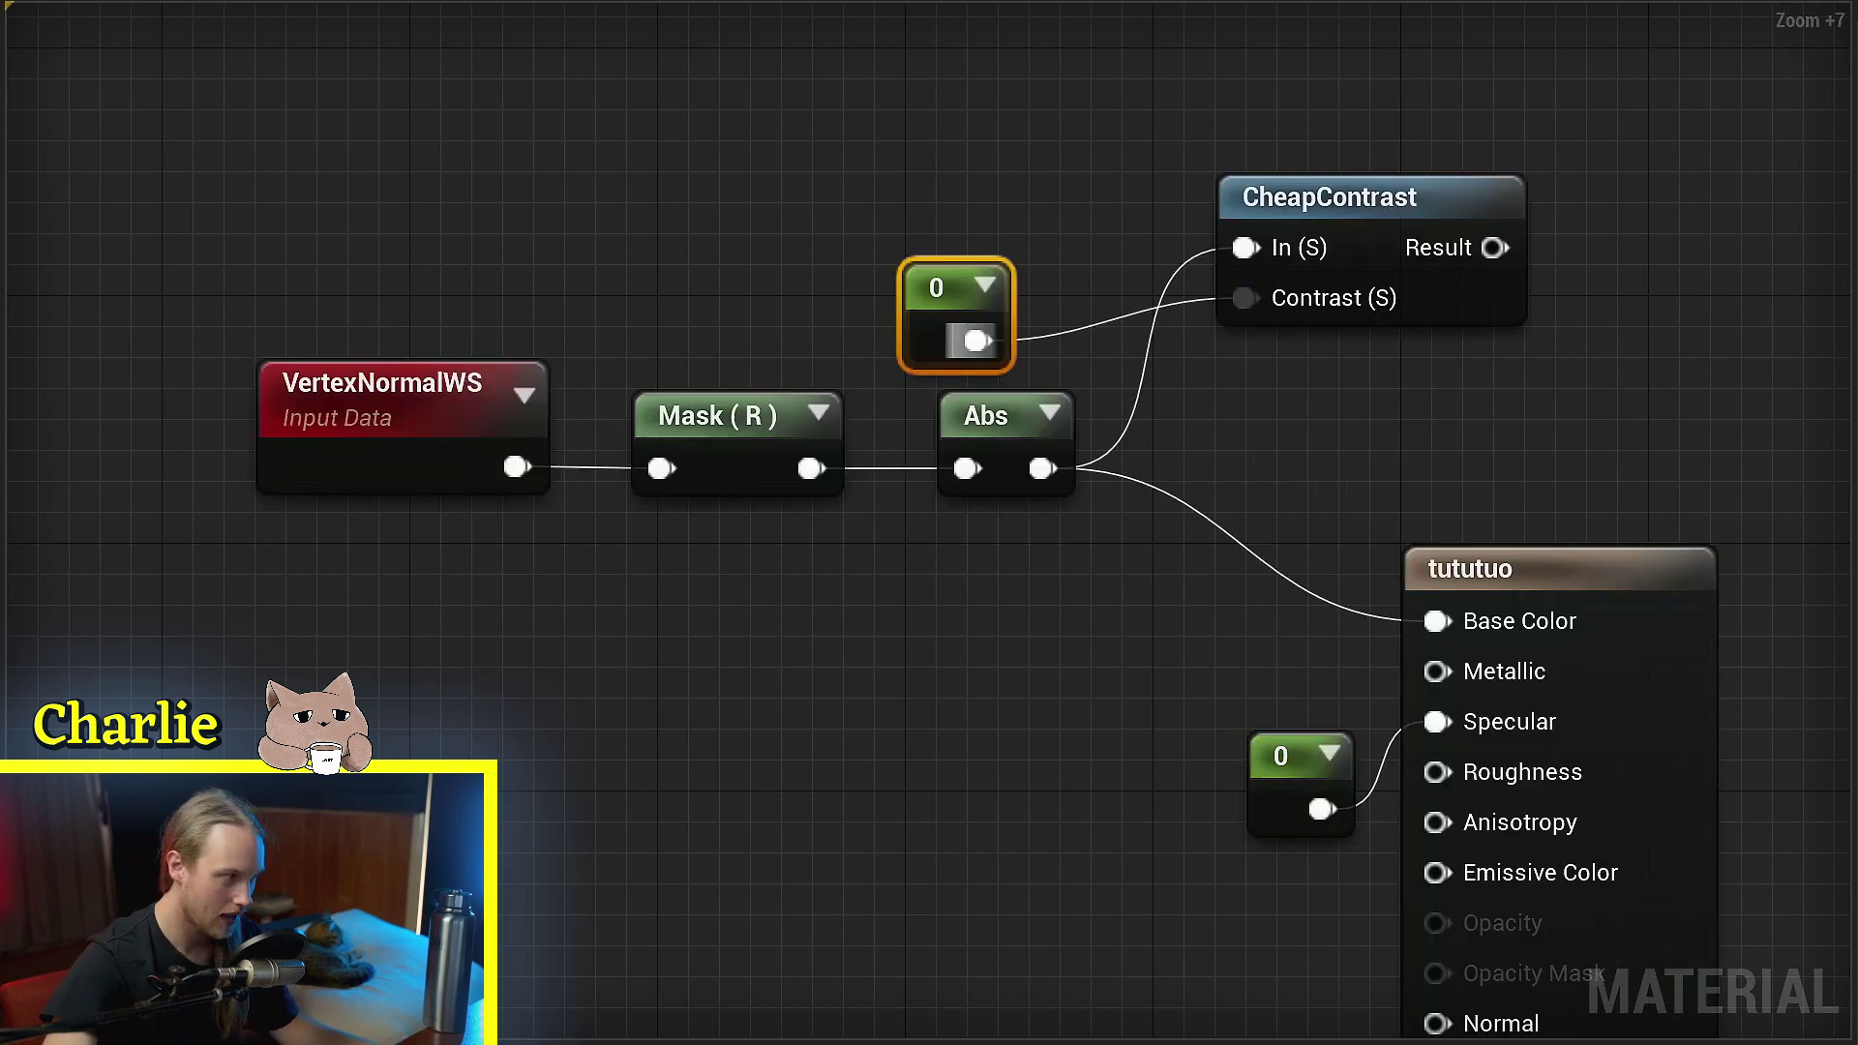
pyautogui.write('3')
pyautogui.click(854, 660)
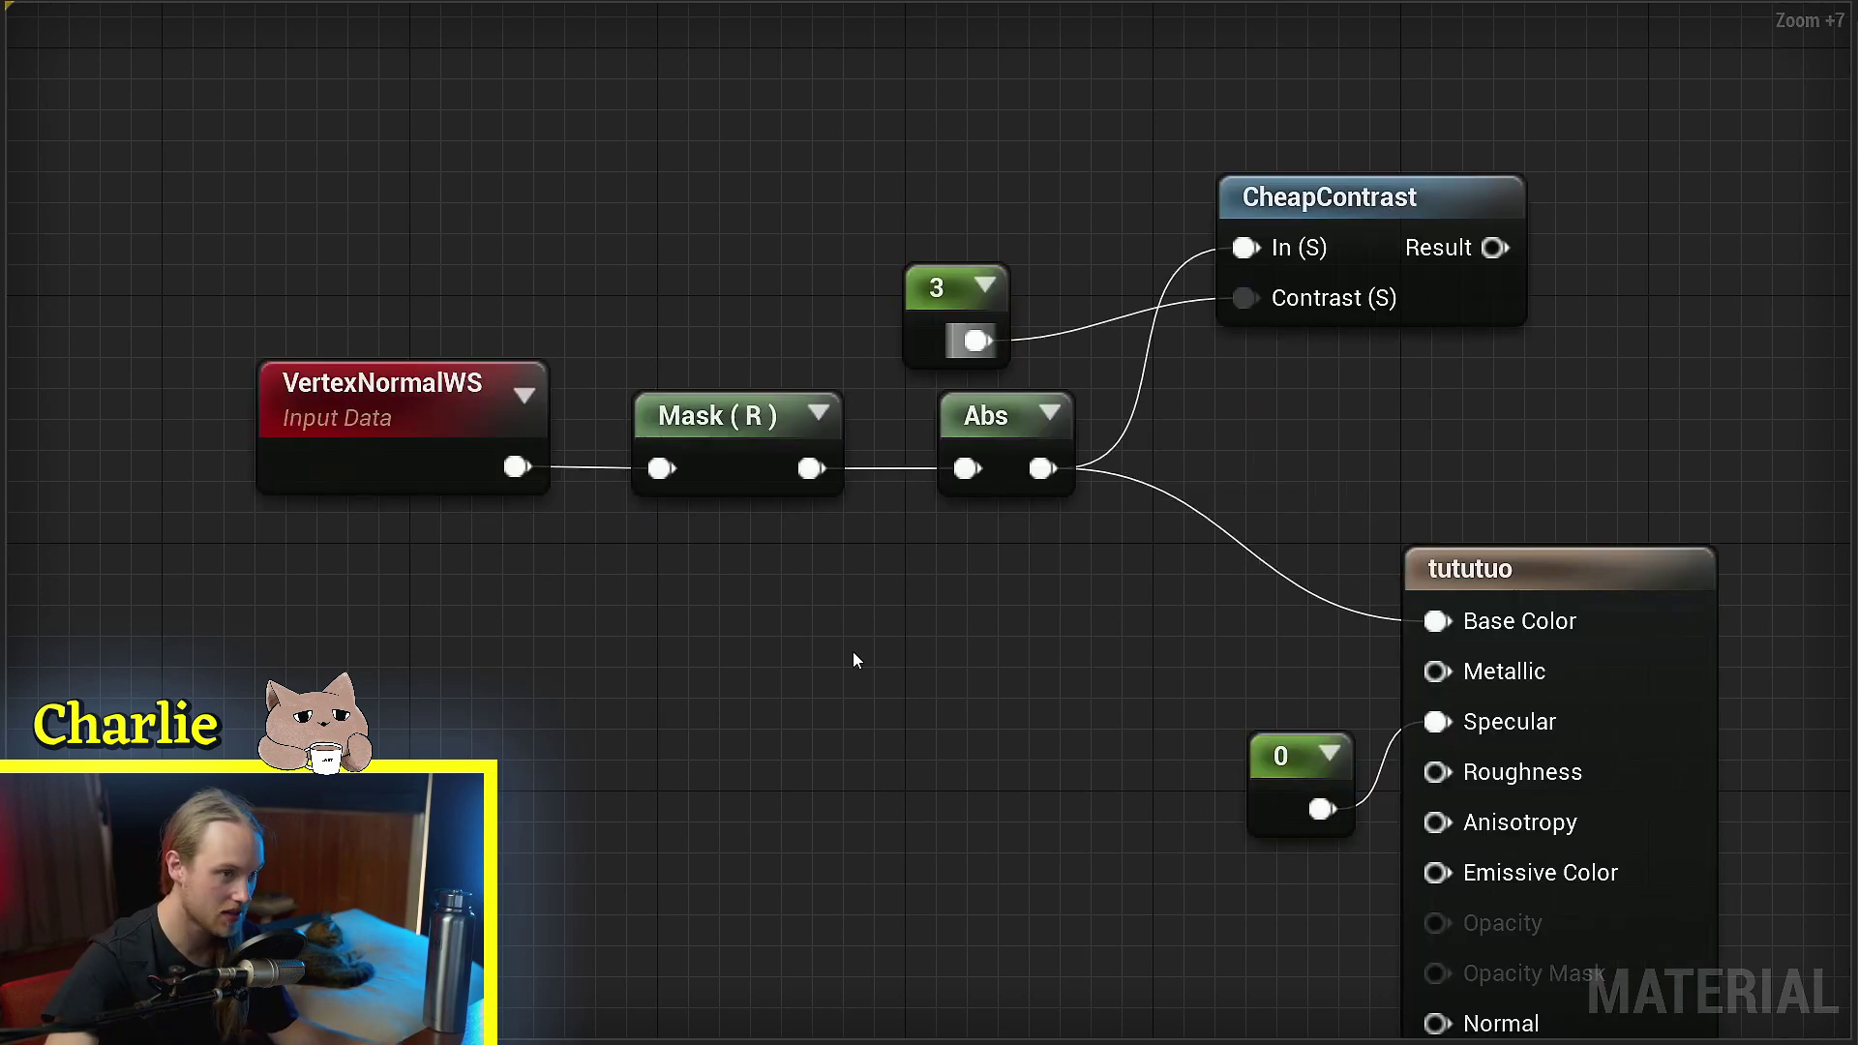
pyautogui.moveTo(1448, 259); pyautogui.dragTo(1412, 567)
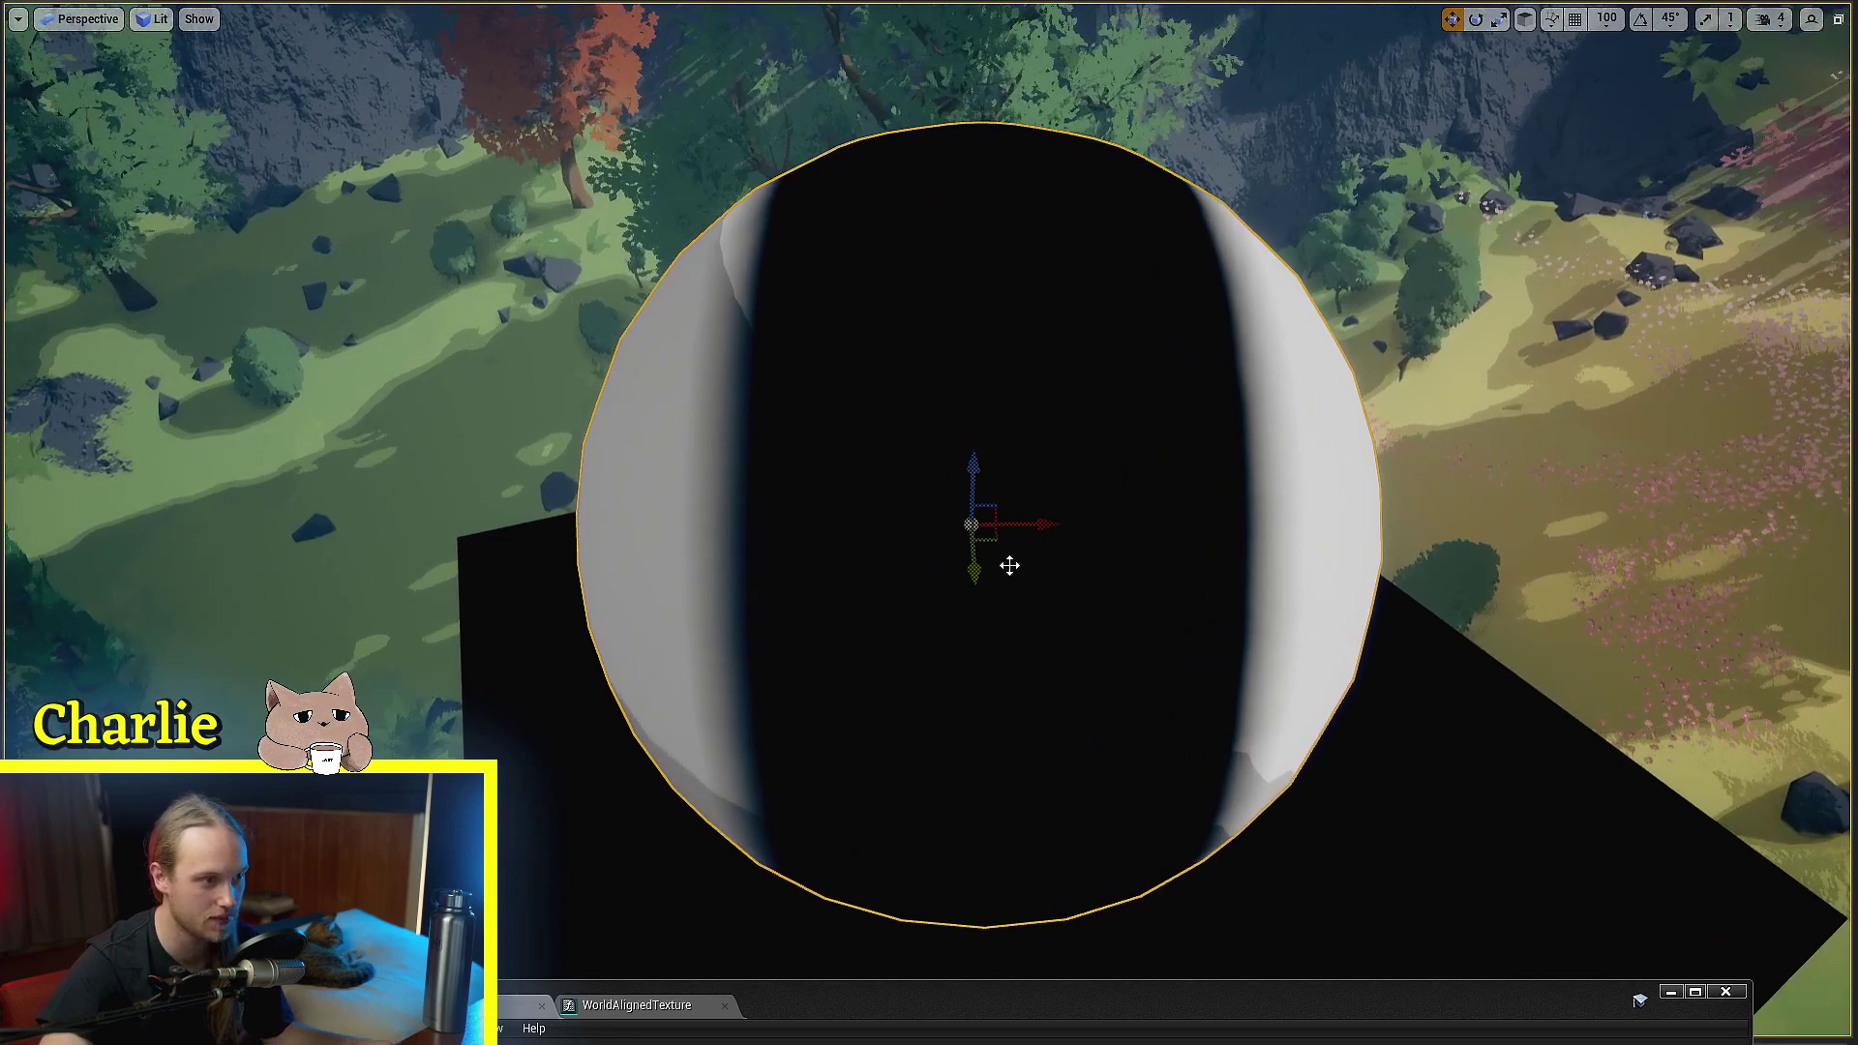
pyautogui.moveTo(1008, 564); pyautogui.dragTo(1092, 522, button='right')
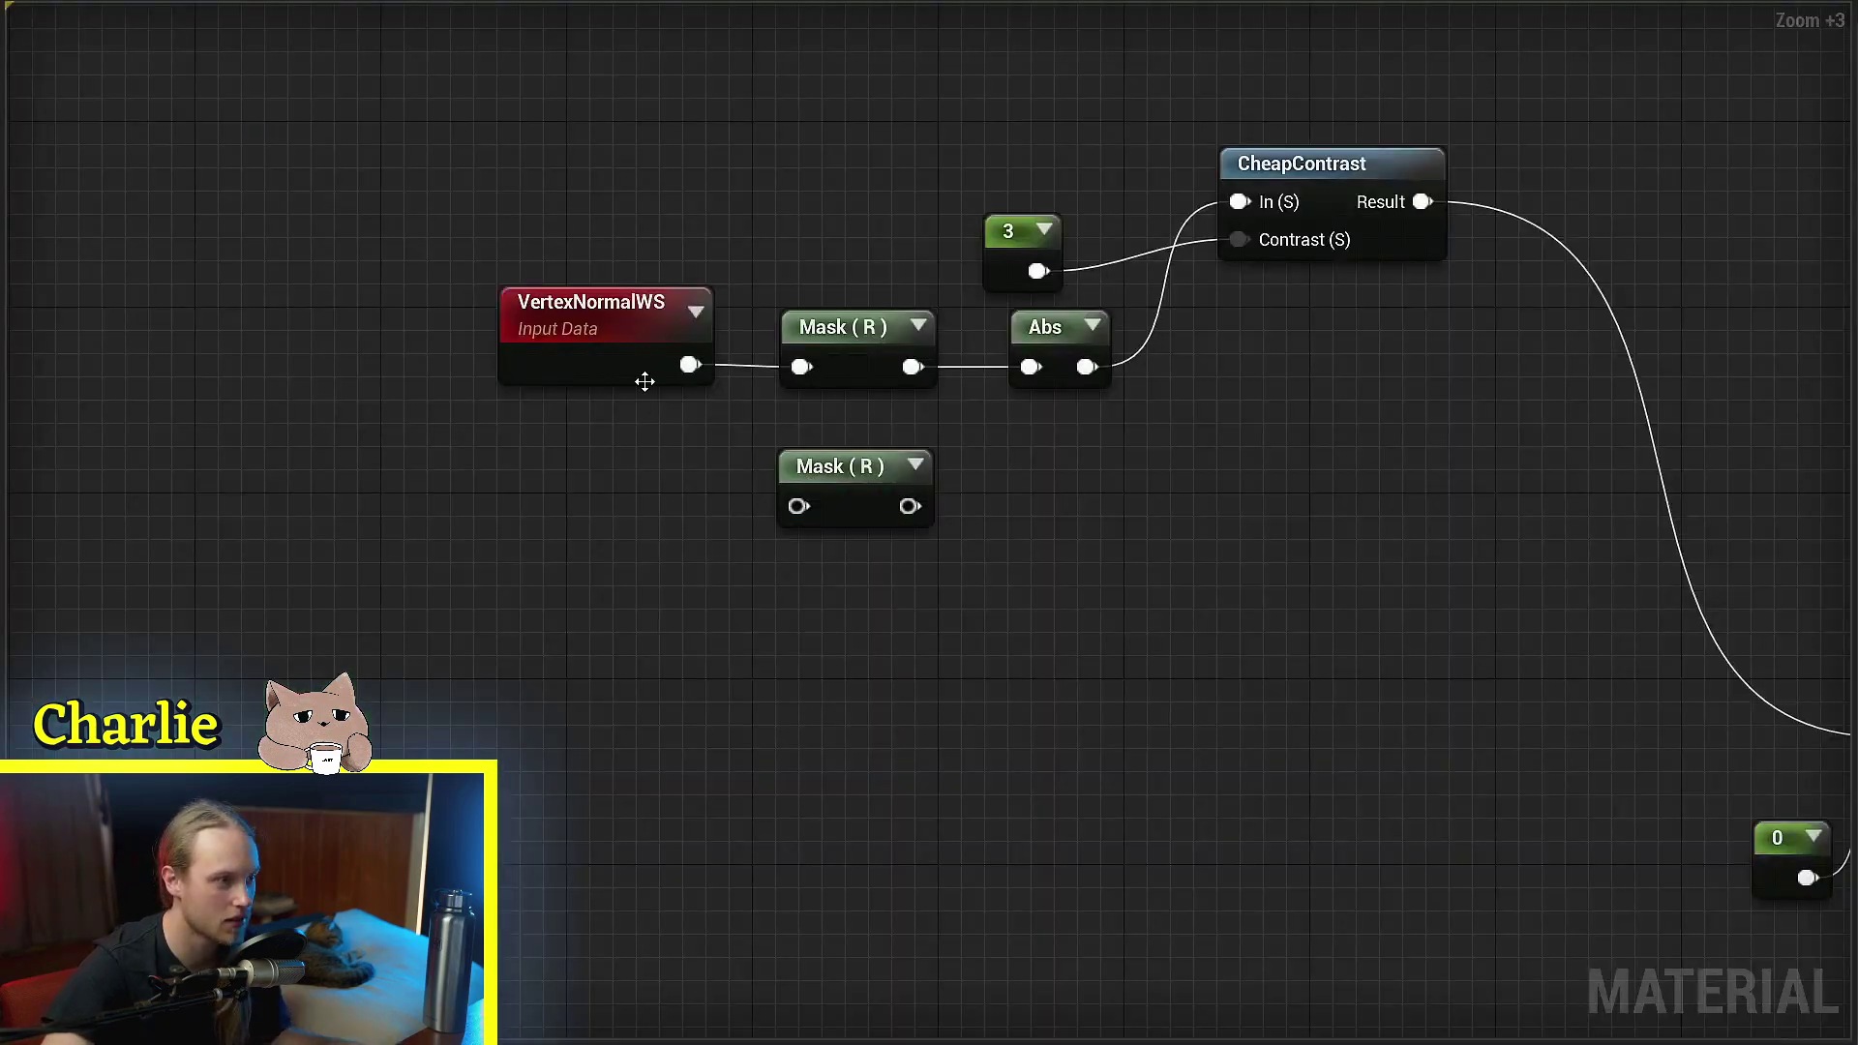
# Connect VertexNormalWS to a second Mask set to B, and route it through duplicates of the Abs, 3 and CheapContrast nodes
pyautogui.moveTo(690, 365); pyautogui.dragTo(802, 504)
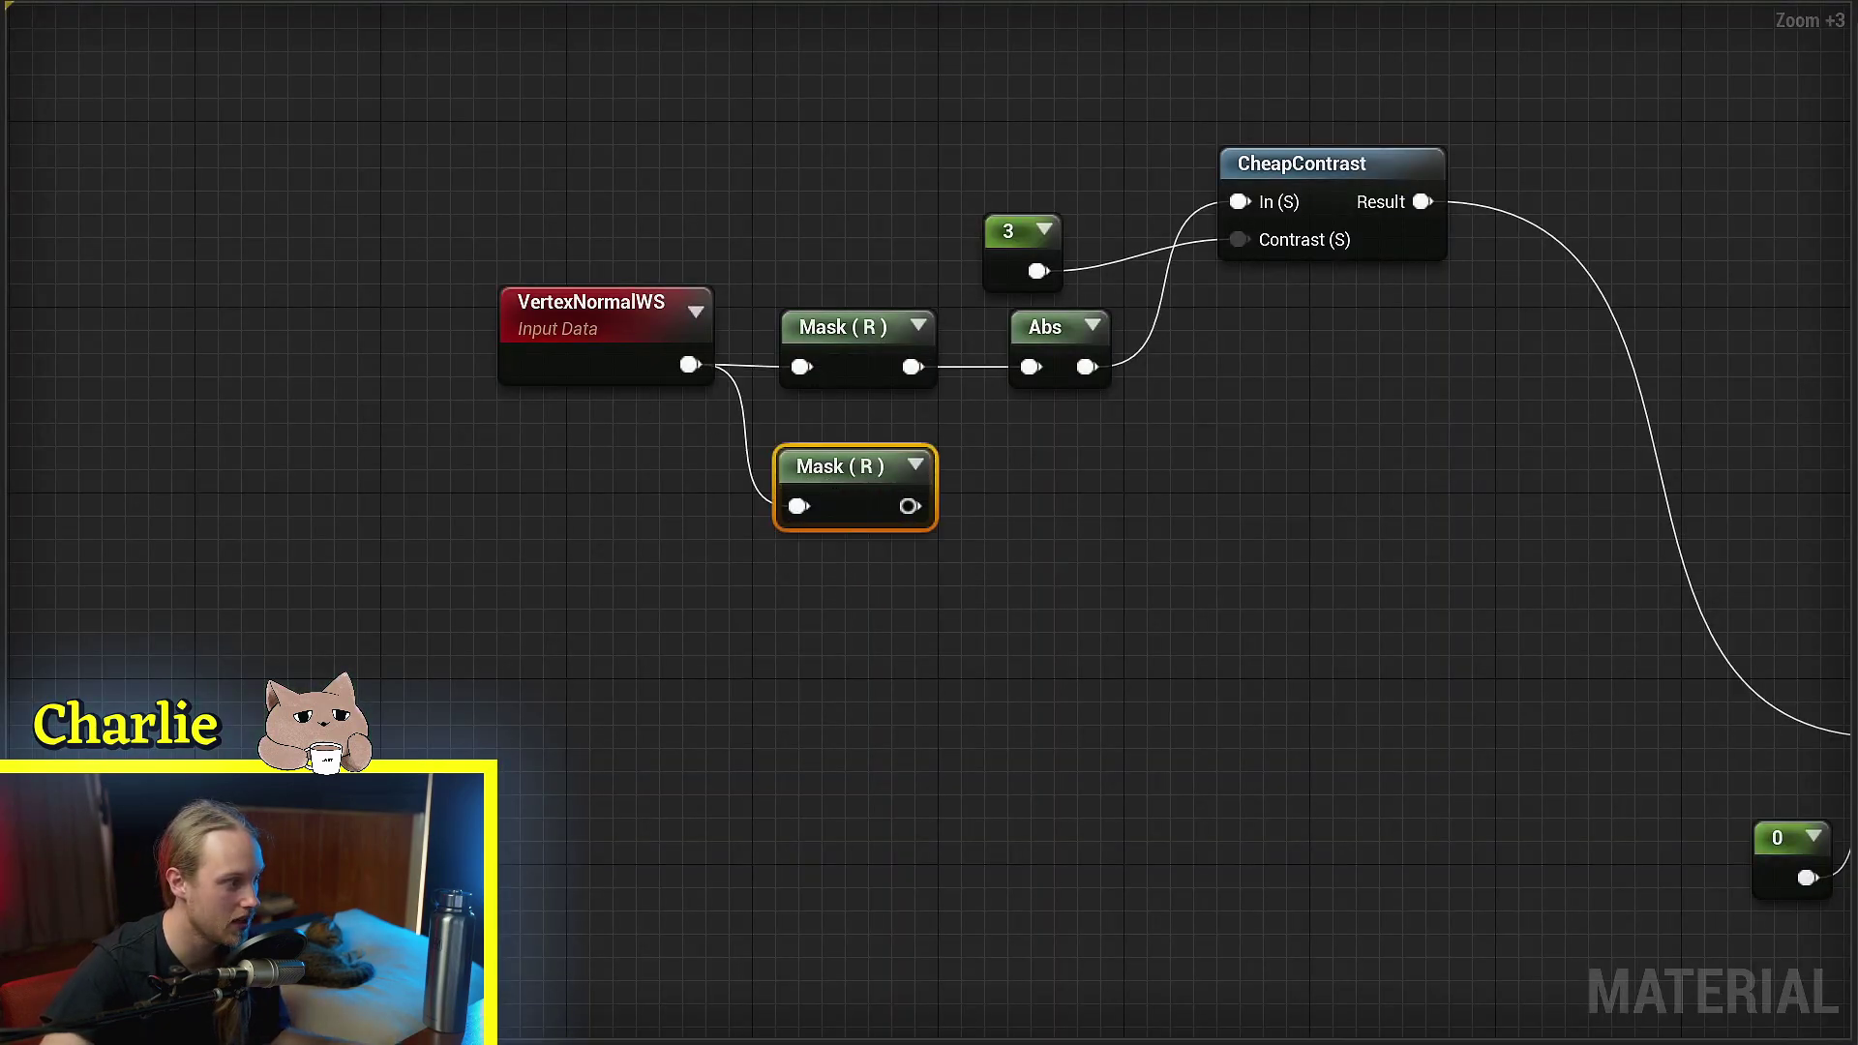
pyautogui.moveTo(1446, 254); pyautogui.dragTo(1101, 333, button='right')
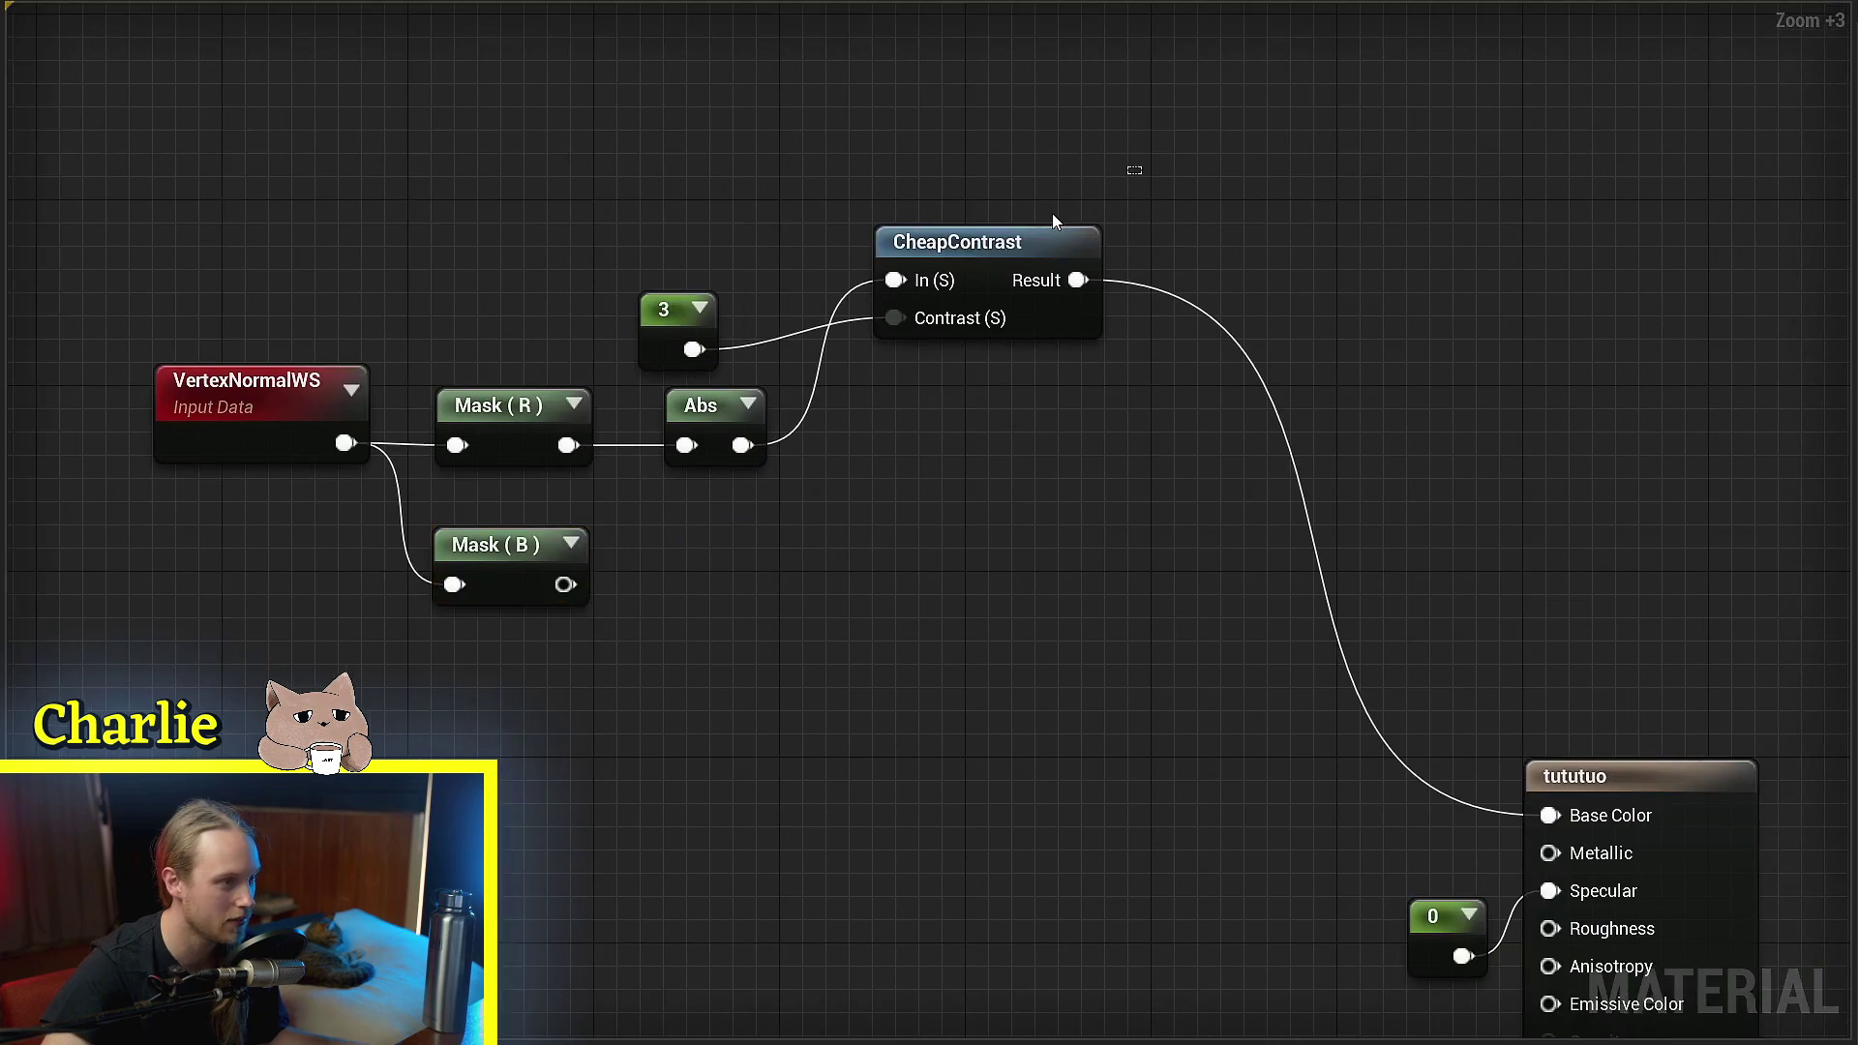
pyautogui.moveTo(1053, 215); pyautogui.dragTo(677, 425)
pyautogui.hotkey('ctrl', 'd')
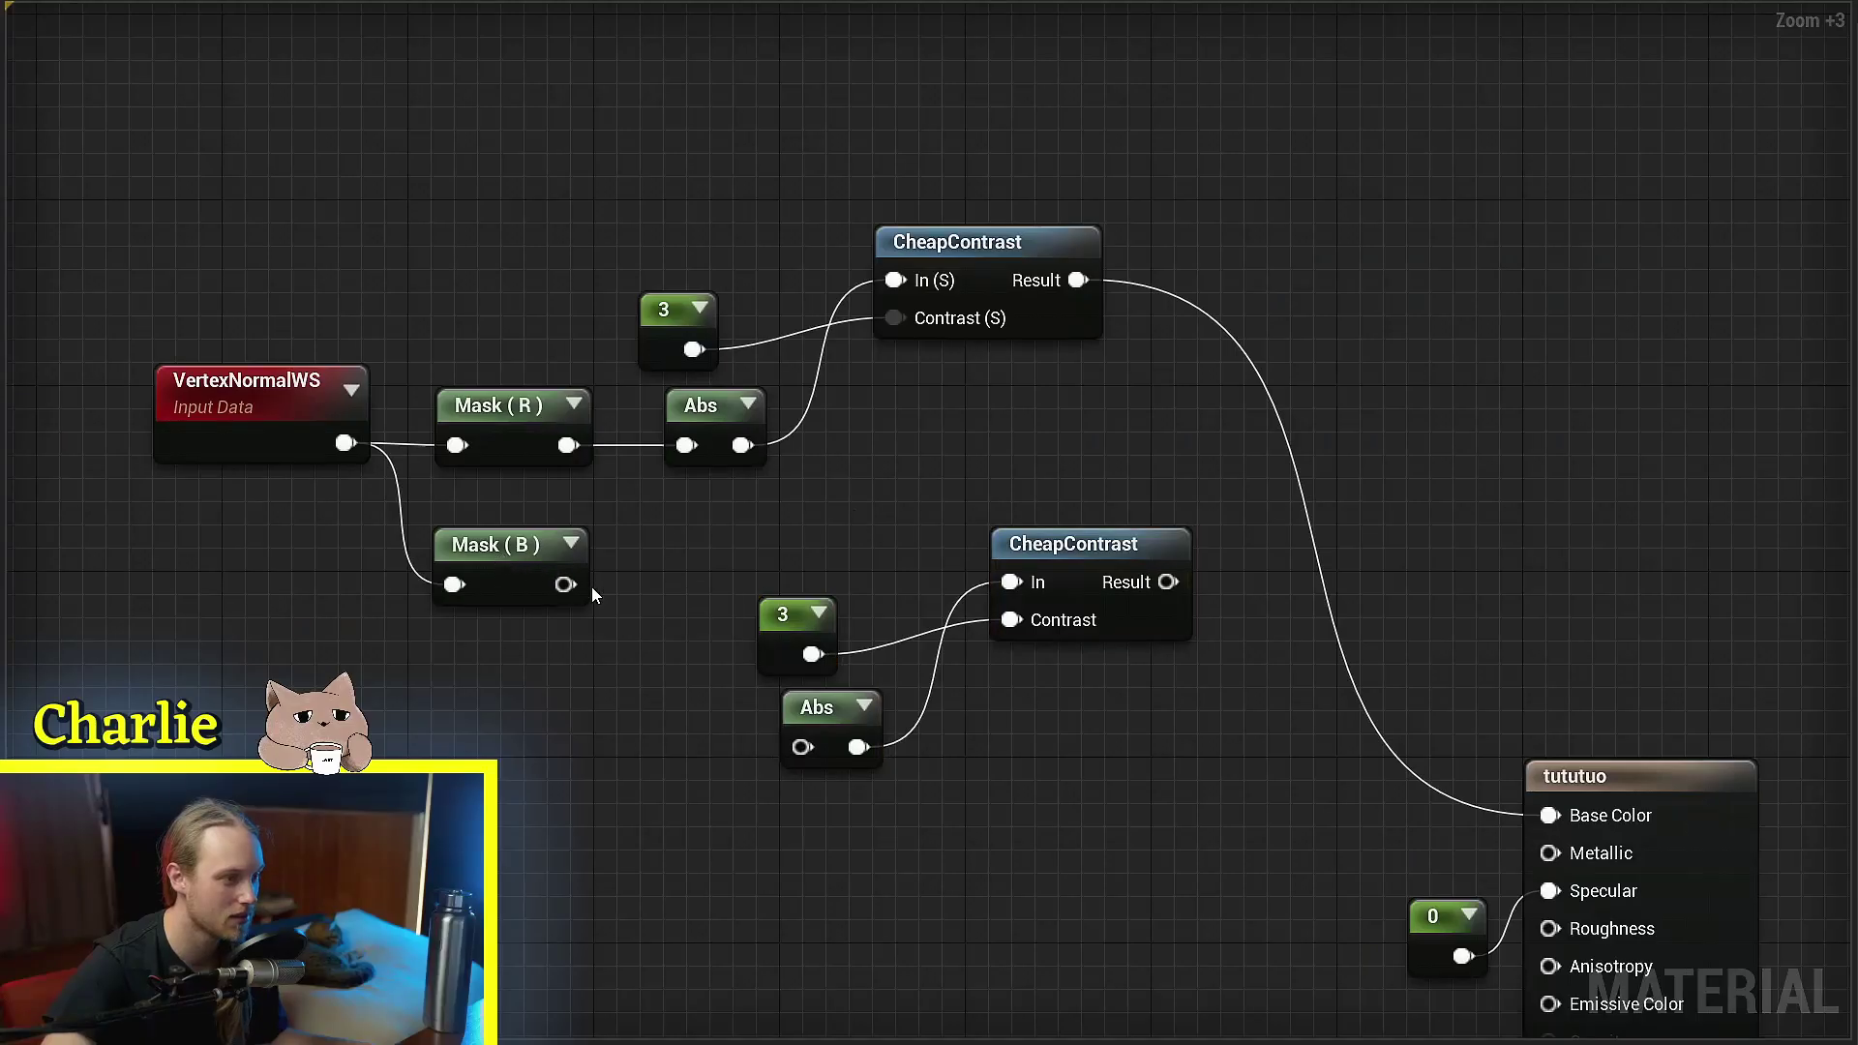
pyautogui.moveTo(565, 584); pyautogui.dragTo(802, 748)
pyautogui.moveTo(797, 601); pyautogui.dragTo(889, 507)
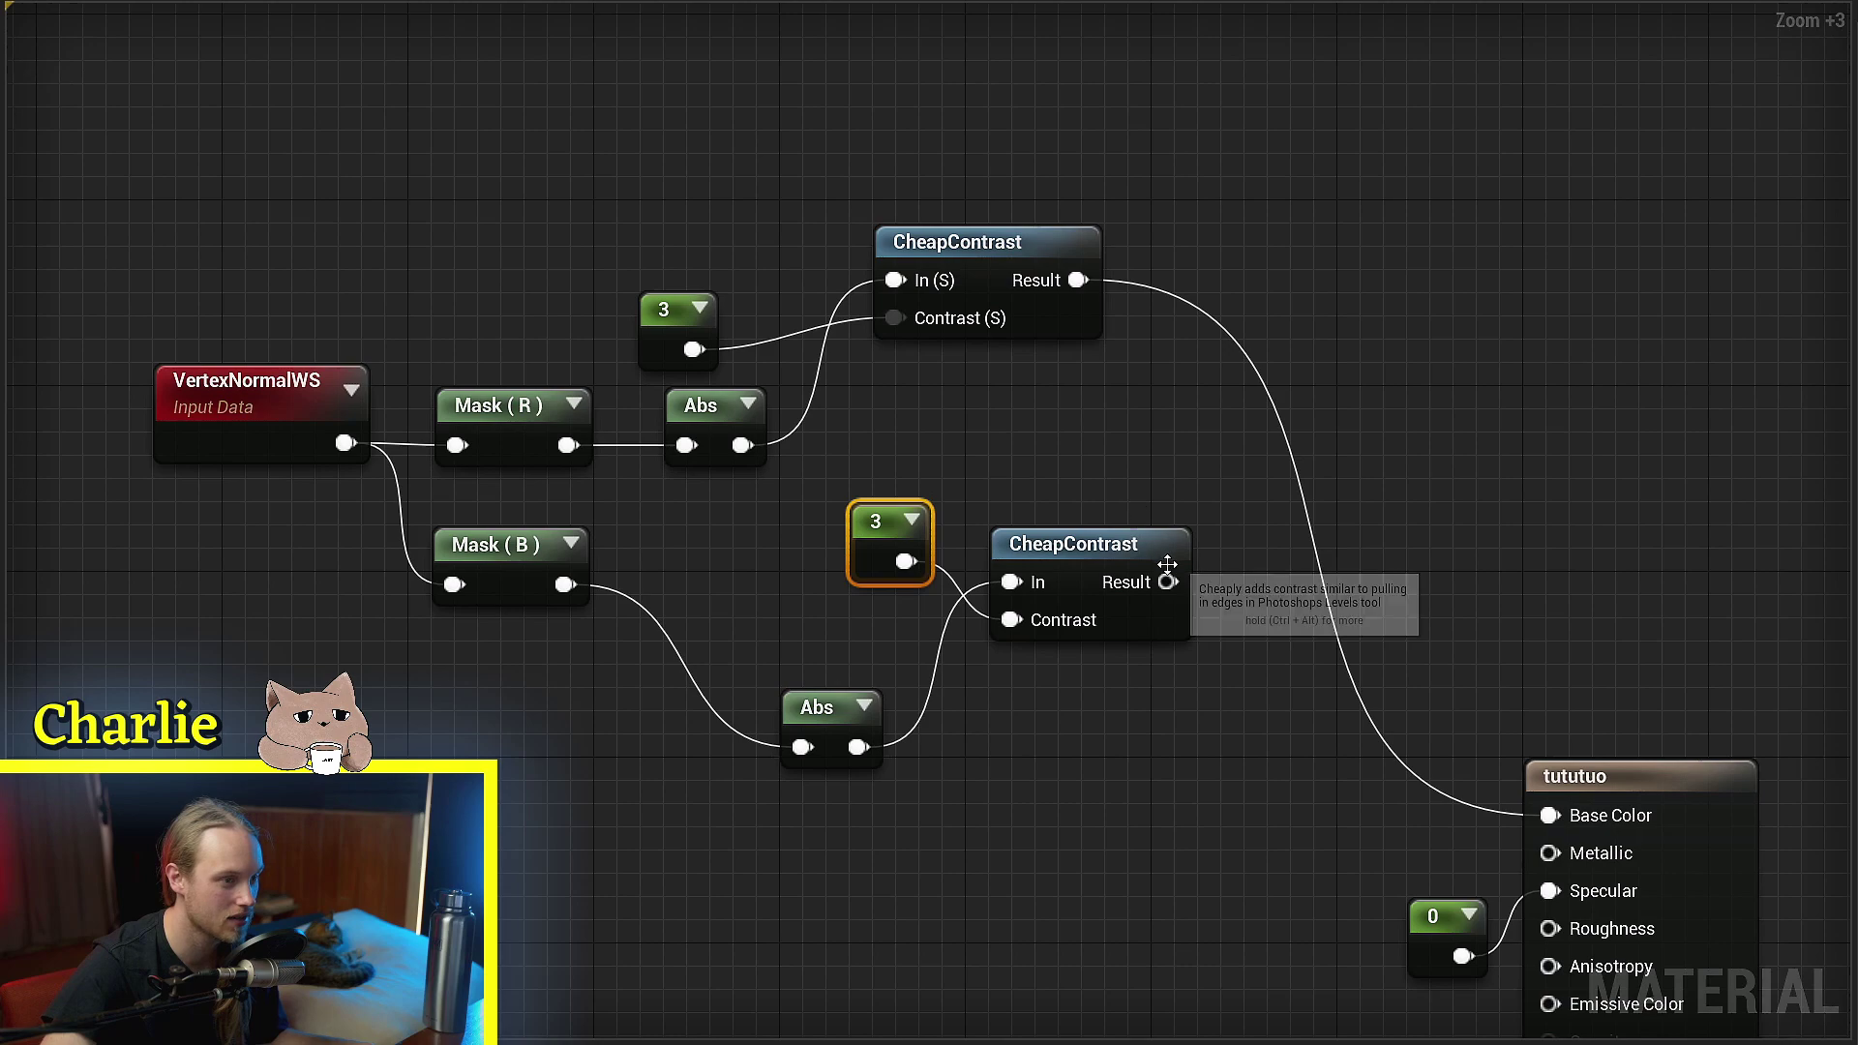
# Add a Lerp node beside the mask network and connect the upper CheapContrast Result to its Alpha
pyautogui.moveTo(1167, 582); pyautogui.dragTo(1467, 759)
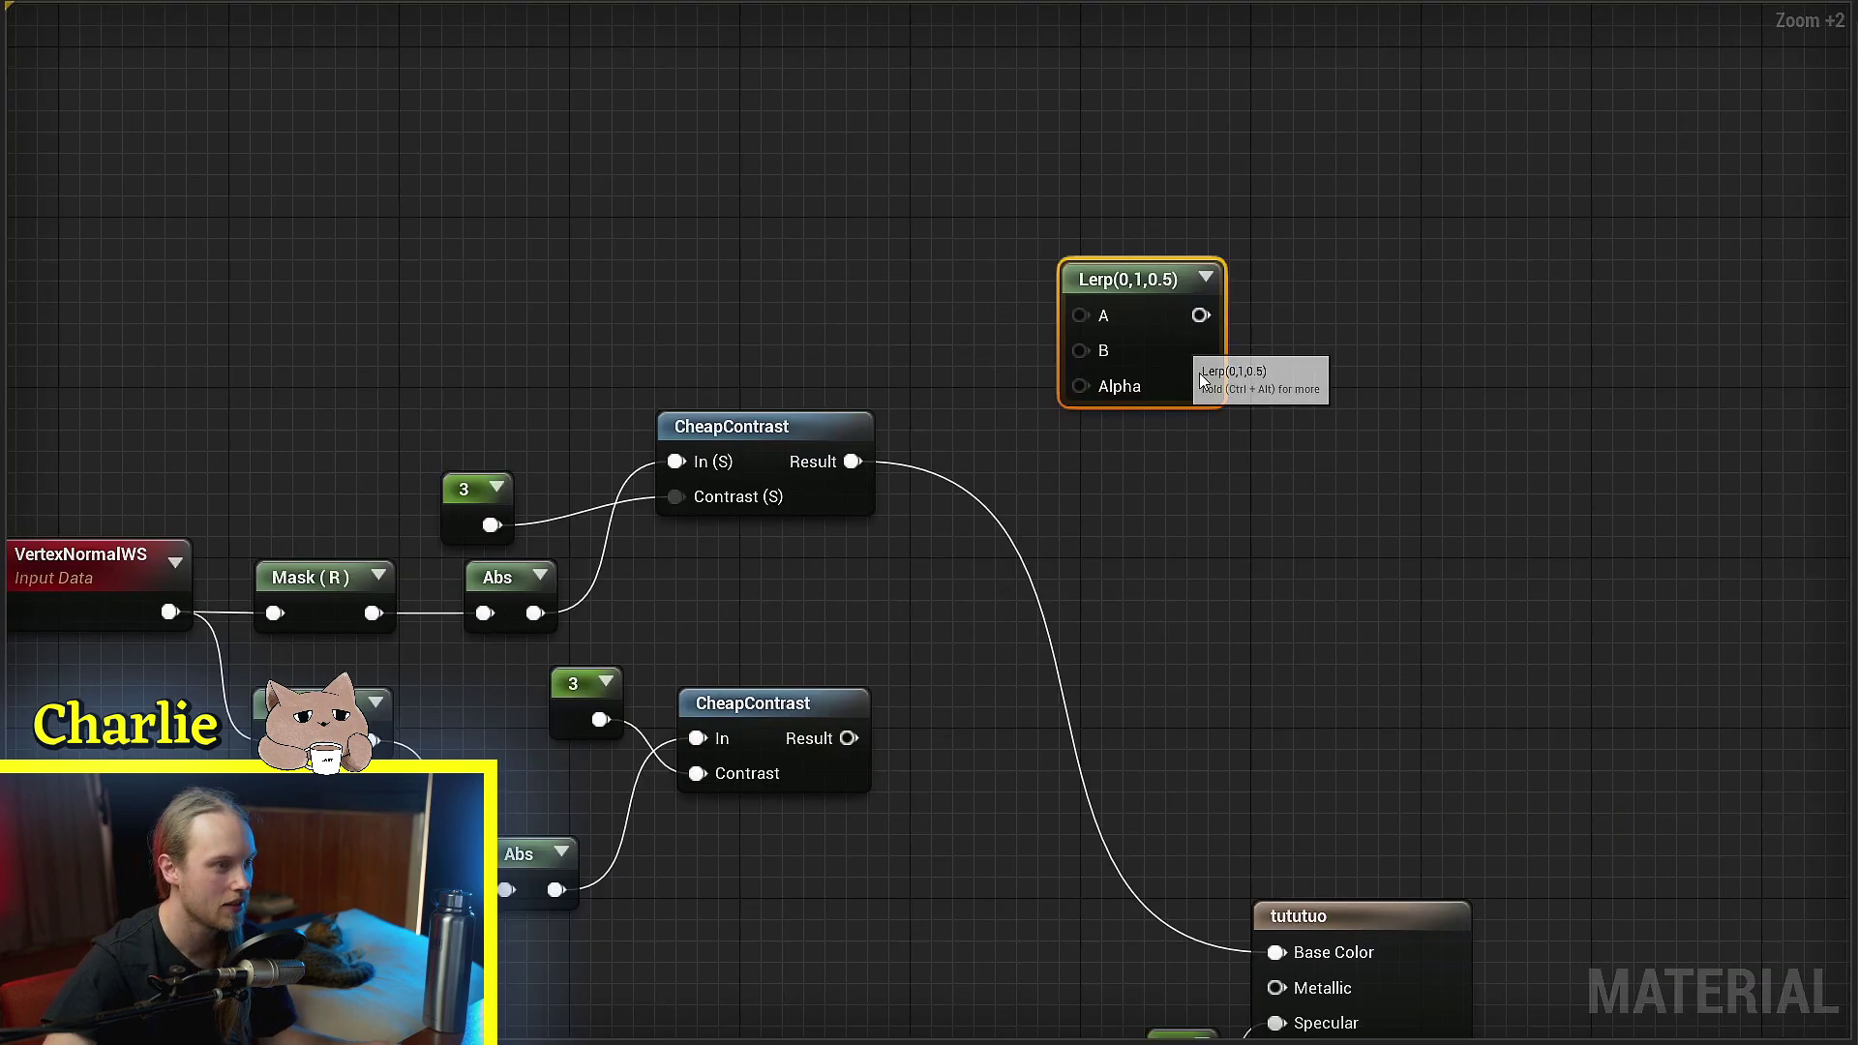
pyautogui.moveTo(1170, 350); pyautogui.dragTo(1218, 395)
pyautogui.moveTo(1218, 394); pyautogui.dragTo(1397, 262, button='right')
pyautogui.moveTo(948, 146); pyautogui.dragTo(149, 764)
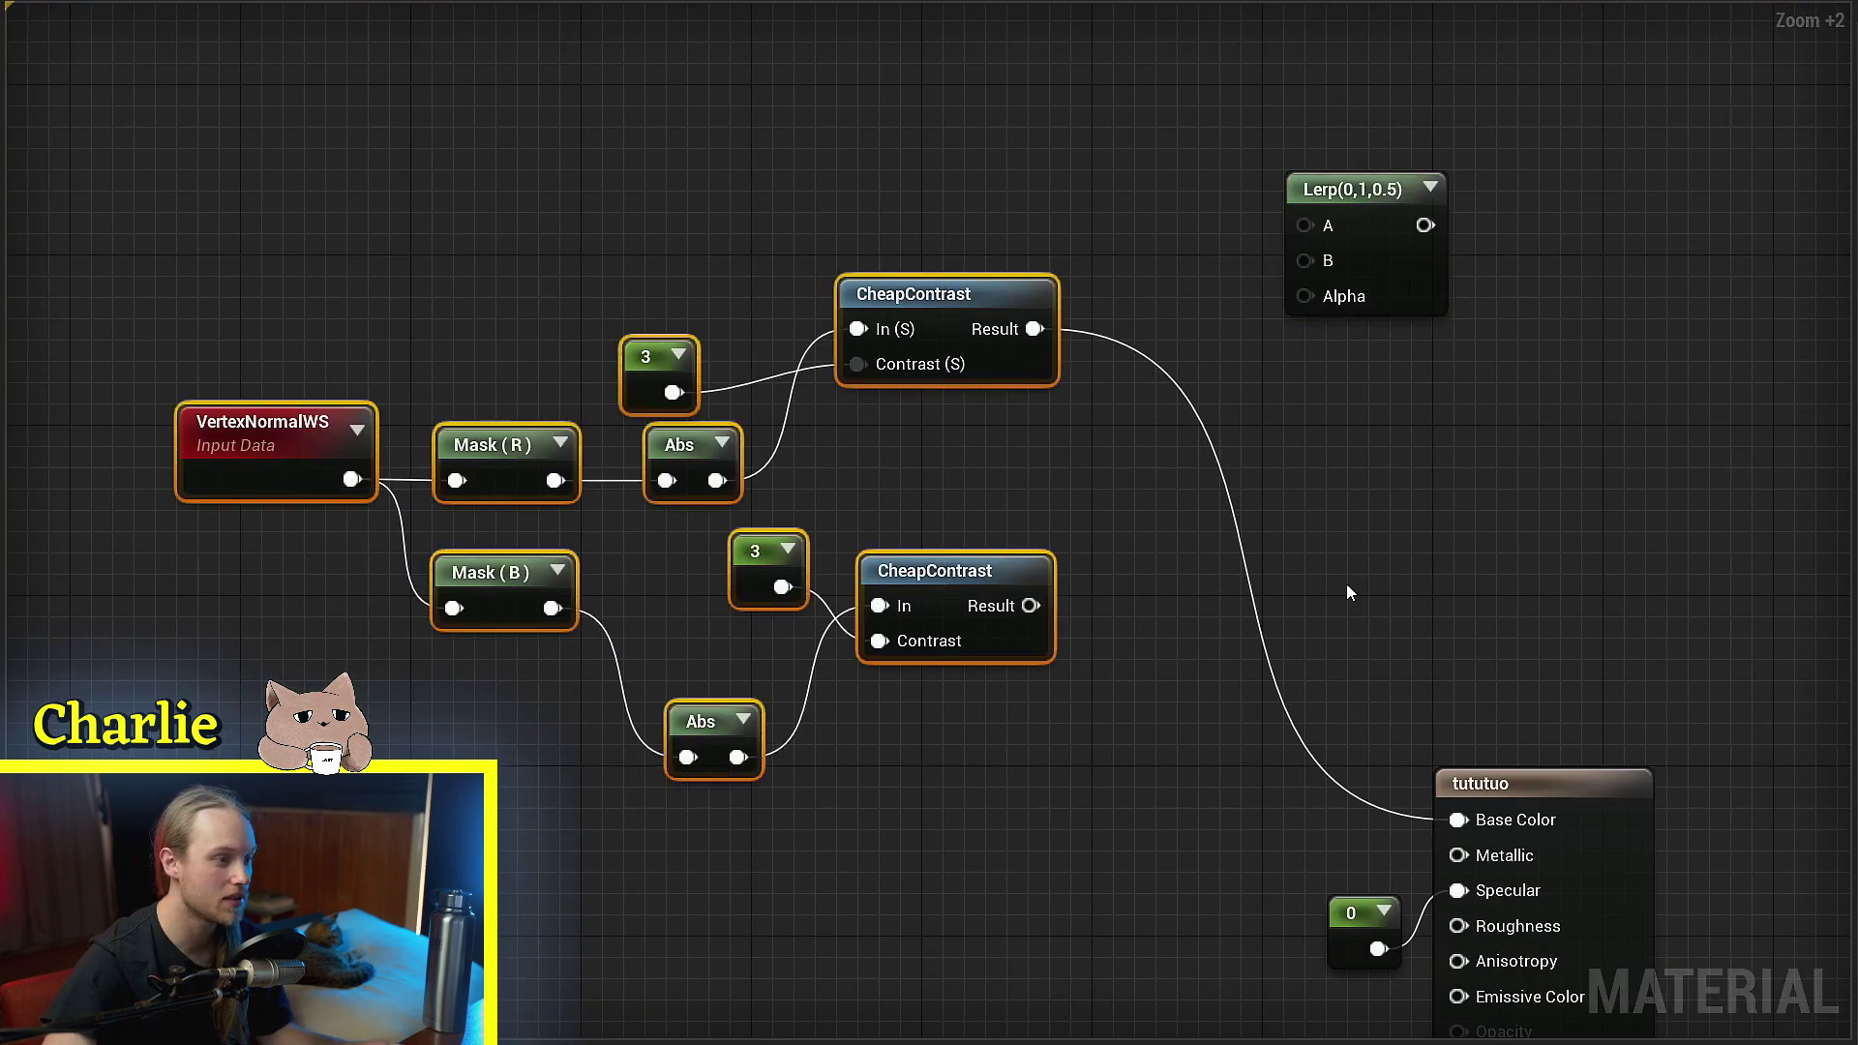
pyautogui.click(1346, 586)
pyautogui.moveTo(1367, 500); pyautogui.dragTo(1106, 548, button='right')
# Feed a green 0,1,0 vector into Lerp A and a red 1,0,0 vector into B, then connect Lerp to Base Color
pyautogui.click(1128, 378)
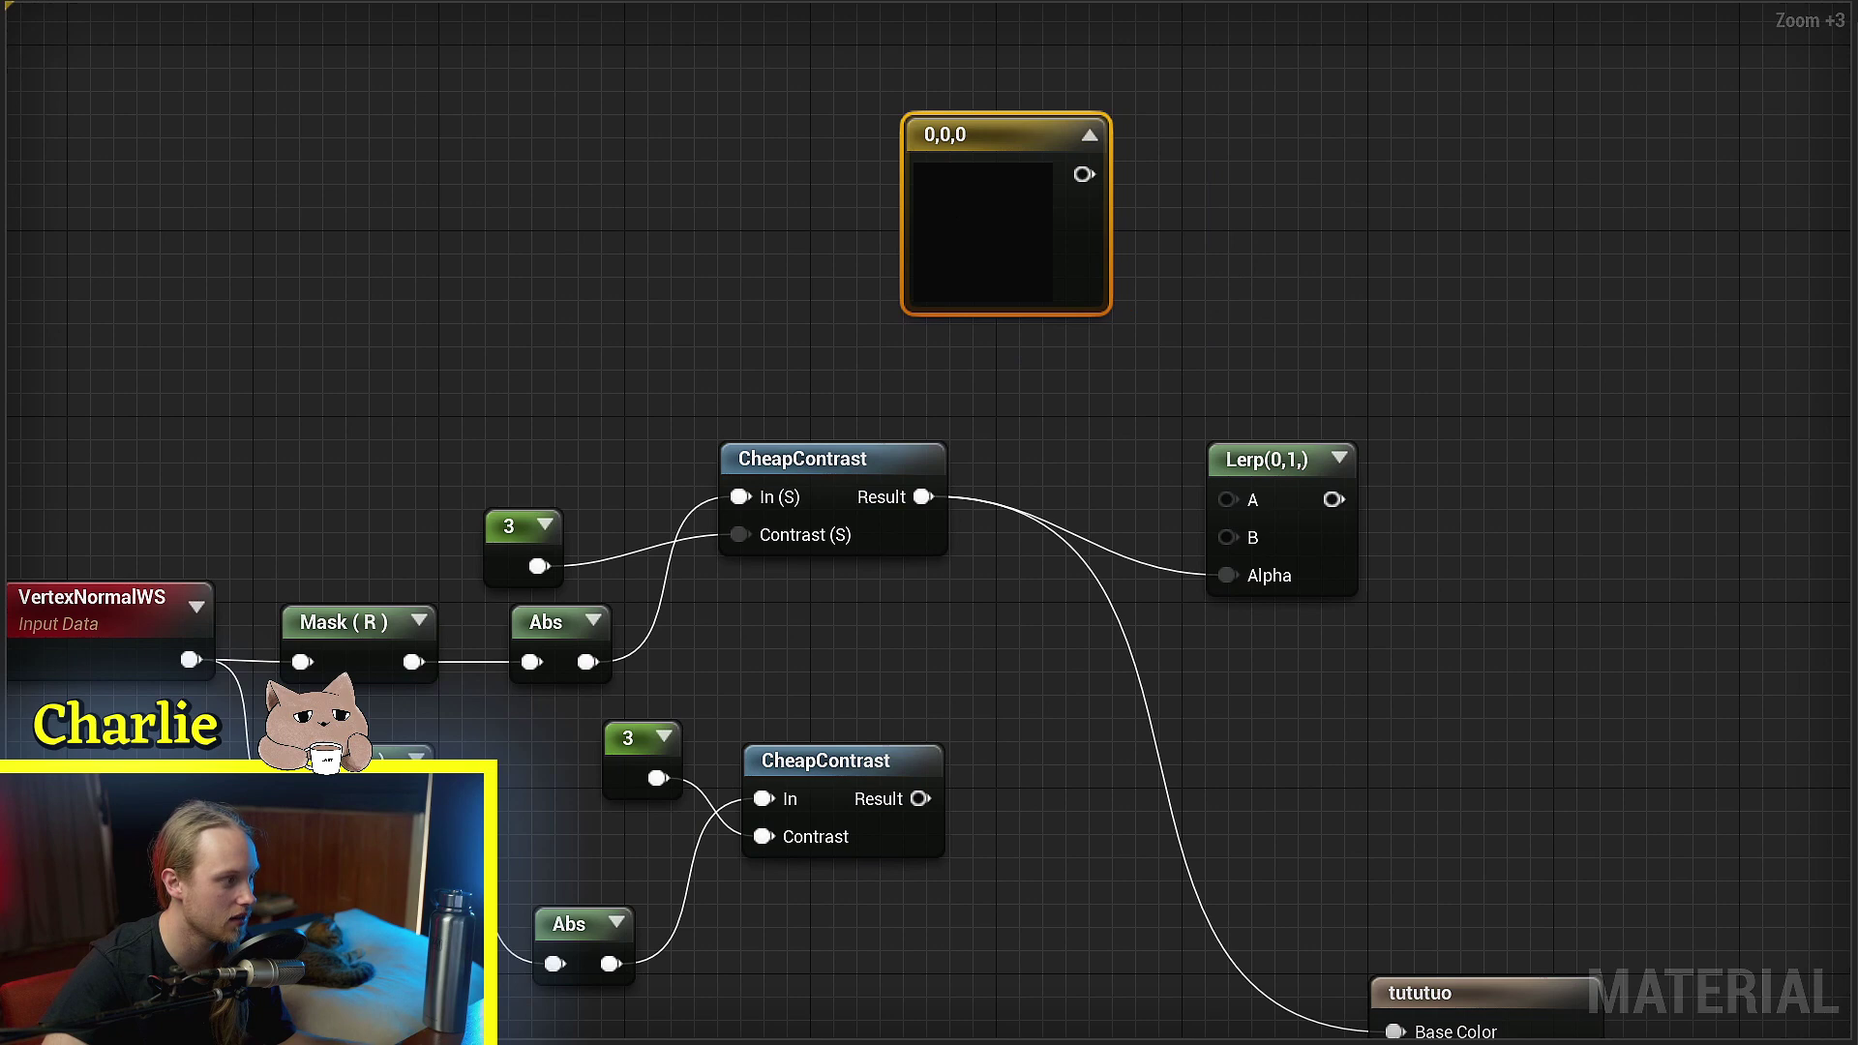
pyautogui.moveTo(916, 240); pyautogui.dragTo(887, 436, button='right')
pyautogui.moveTo(920, 465); pyautogui.dragTo(822, 151)
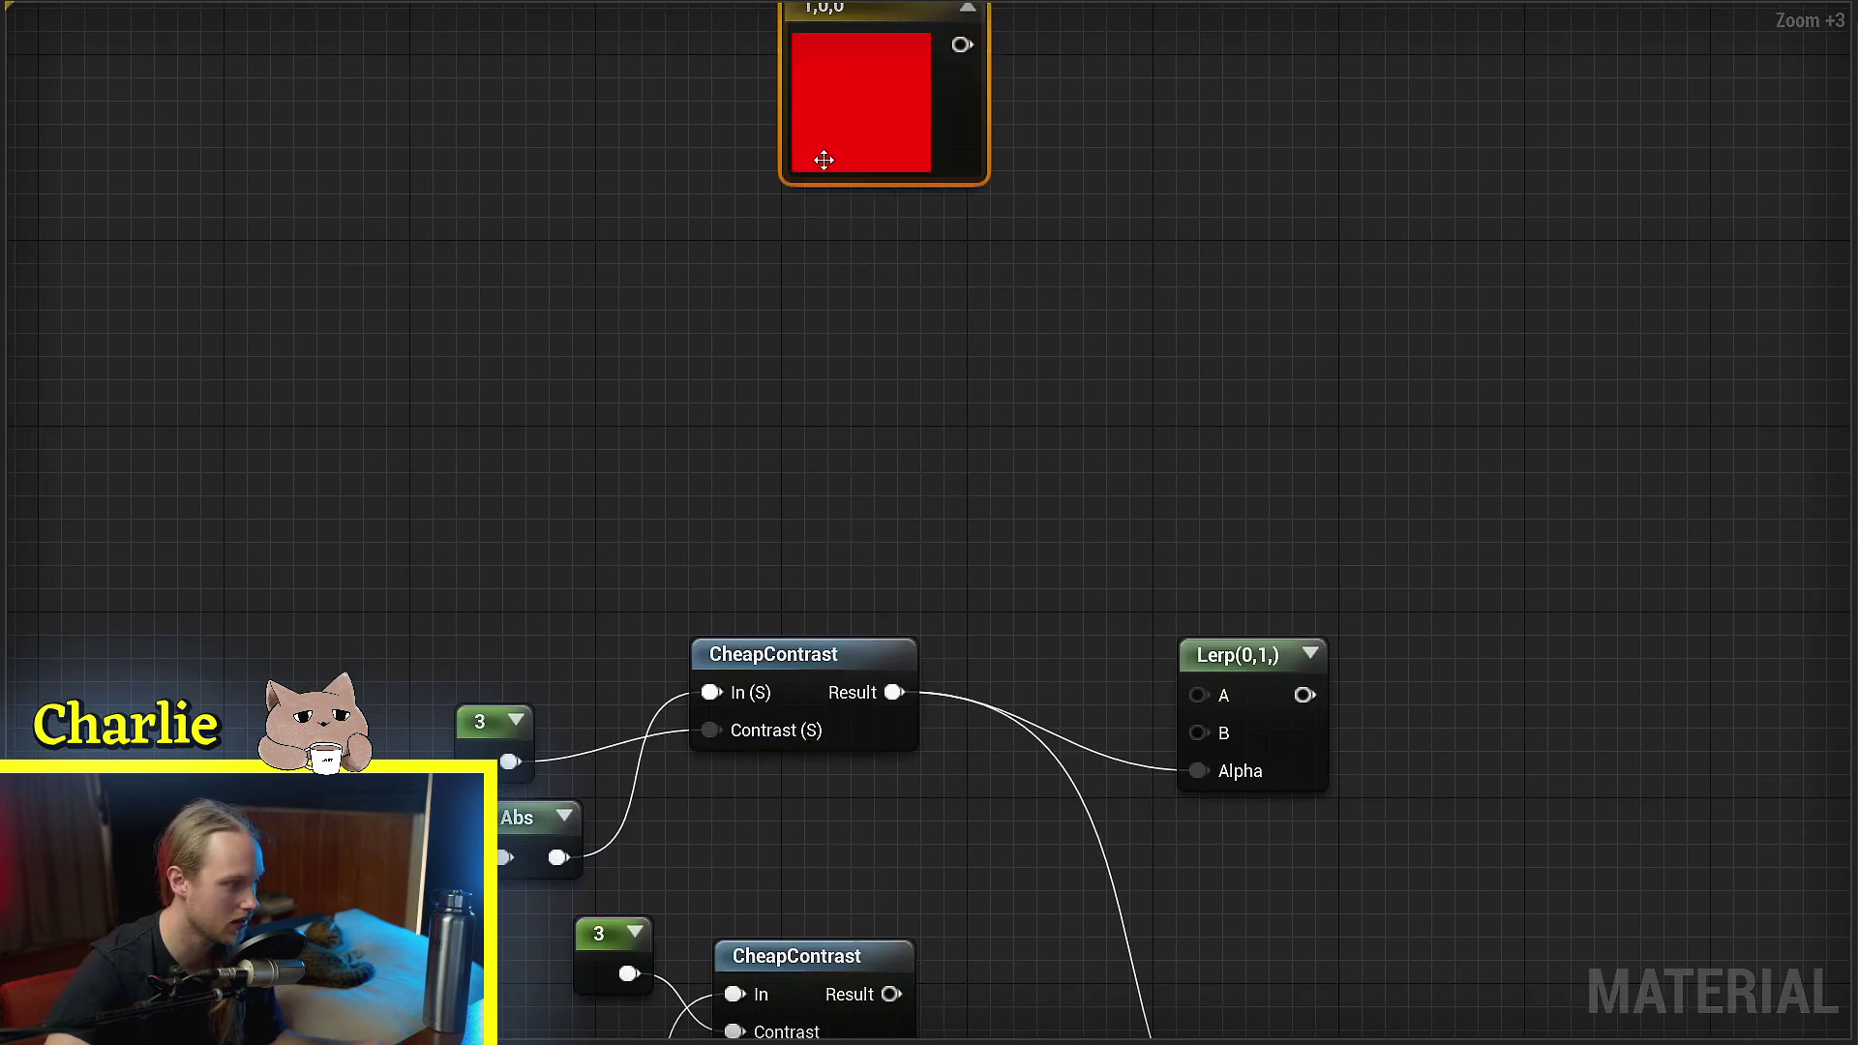
pyautogui.hotkey('ctrl', 'w')
pyautogui.press('Return')
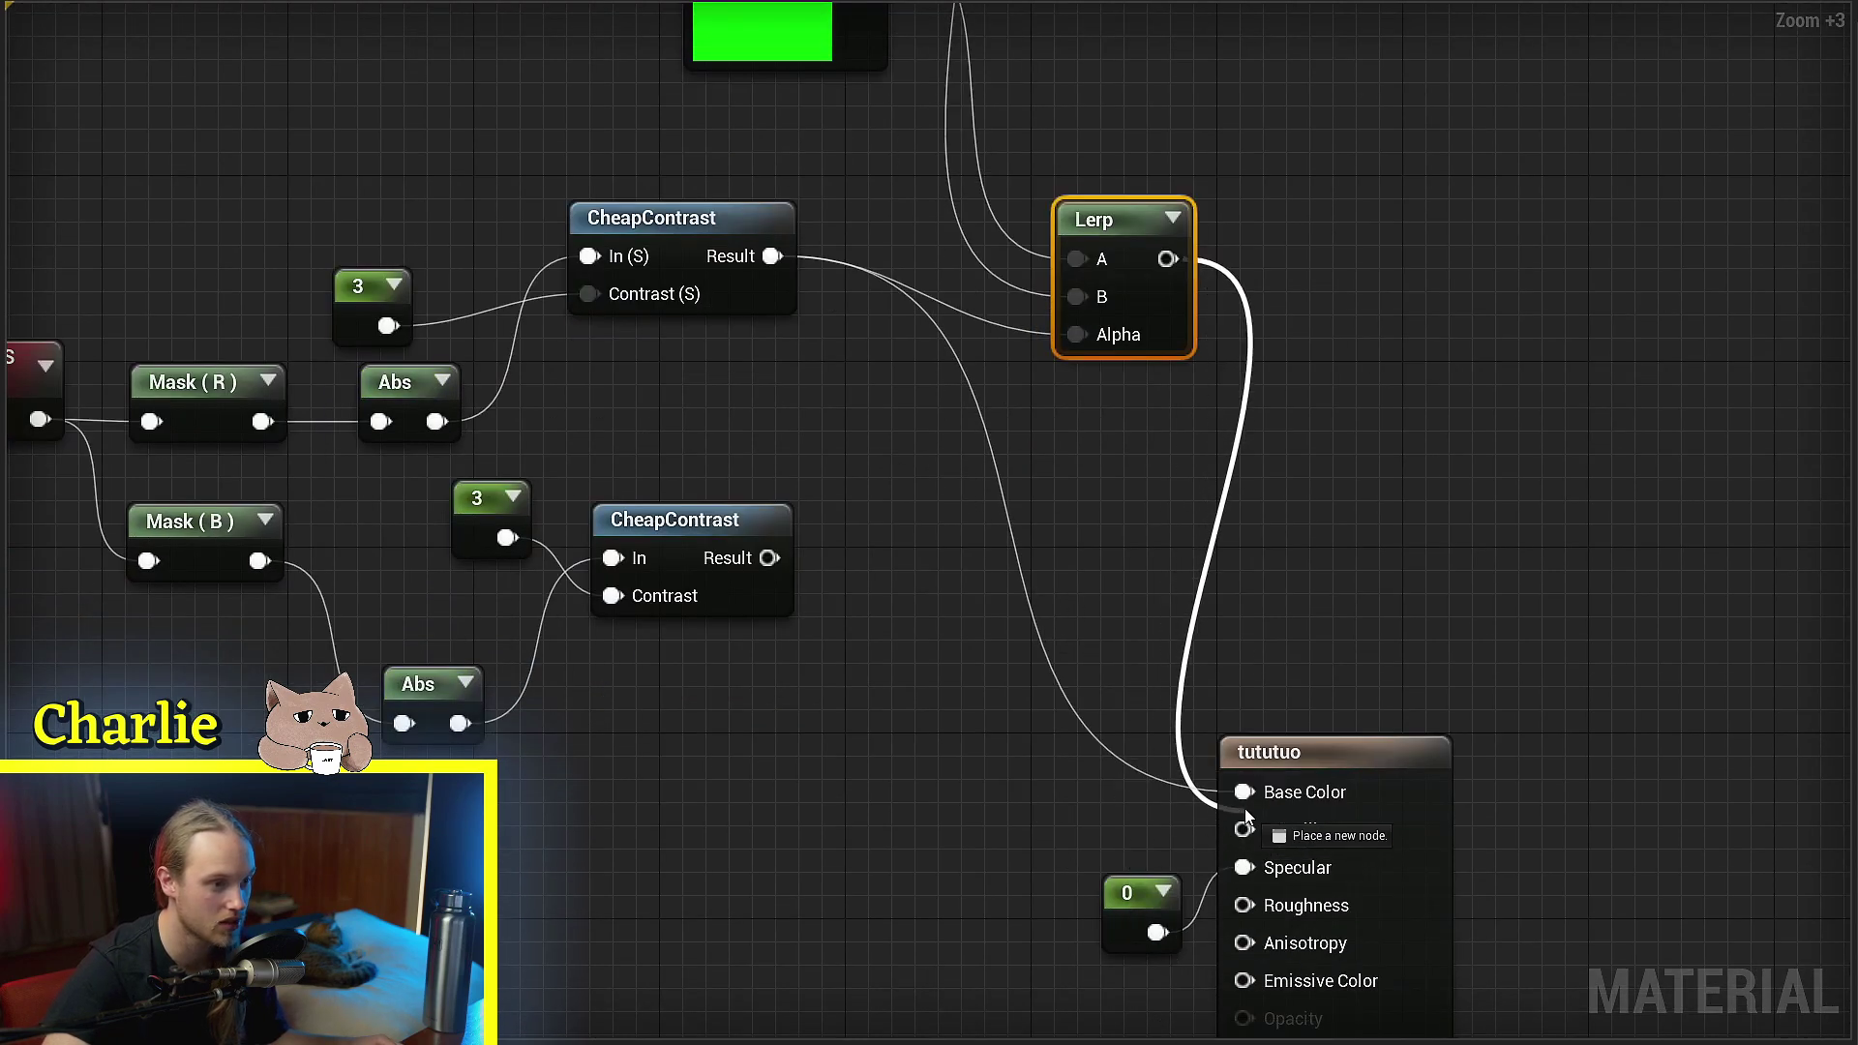
pyautogui.moveTo(1246, 818); pyautogui.dragTo(1244, 792)
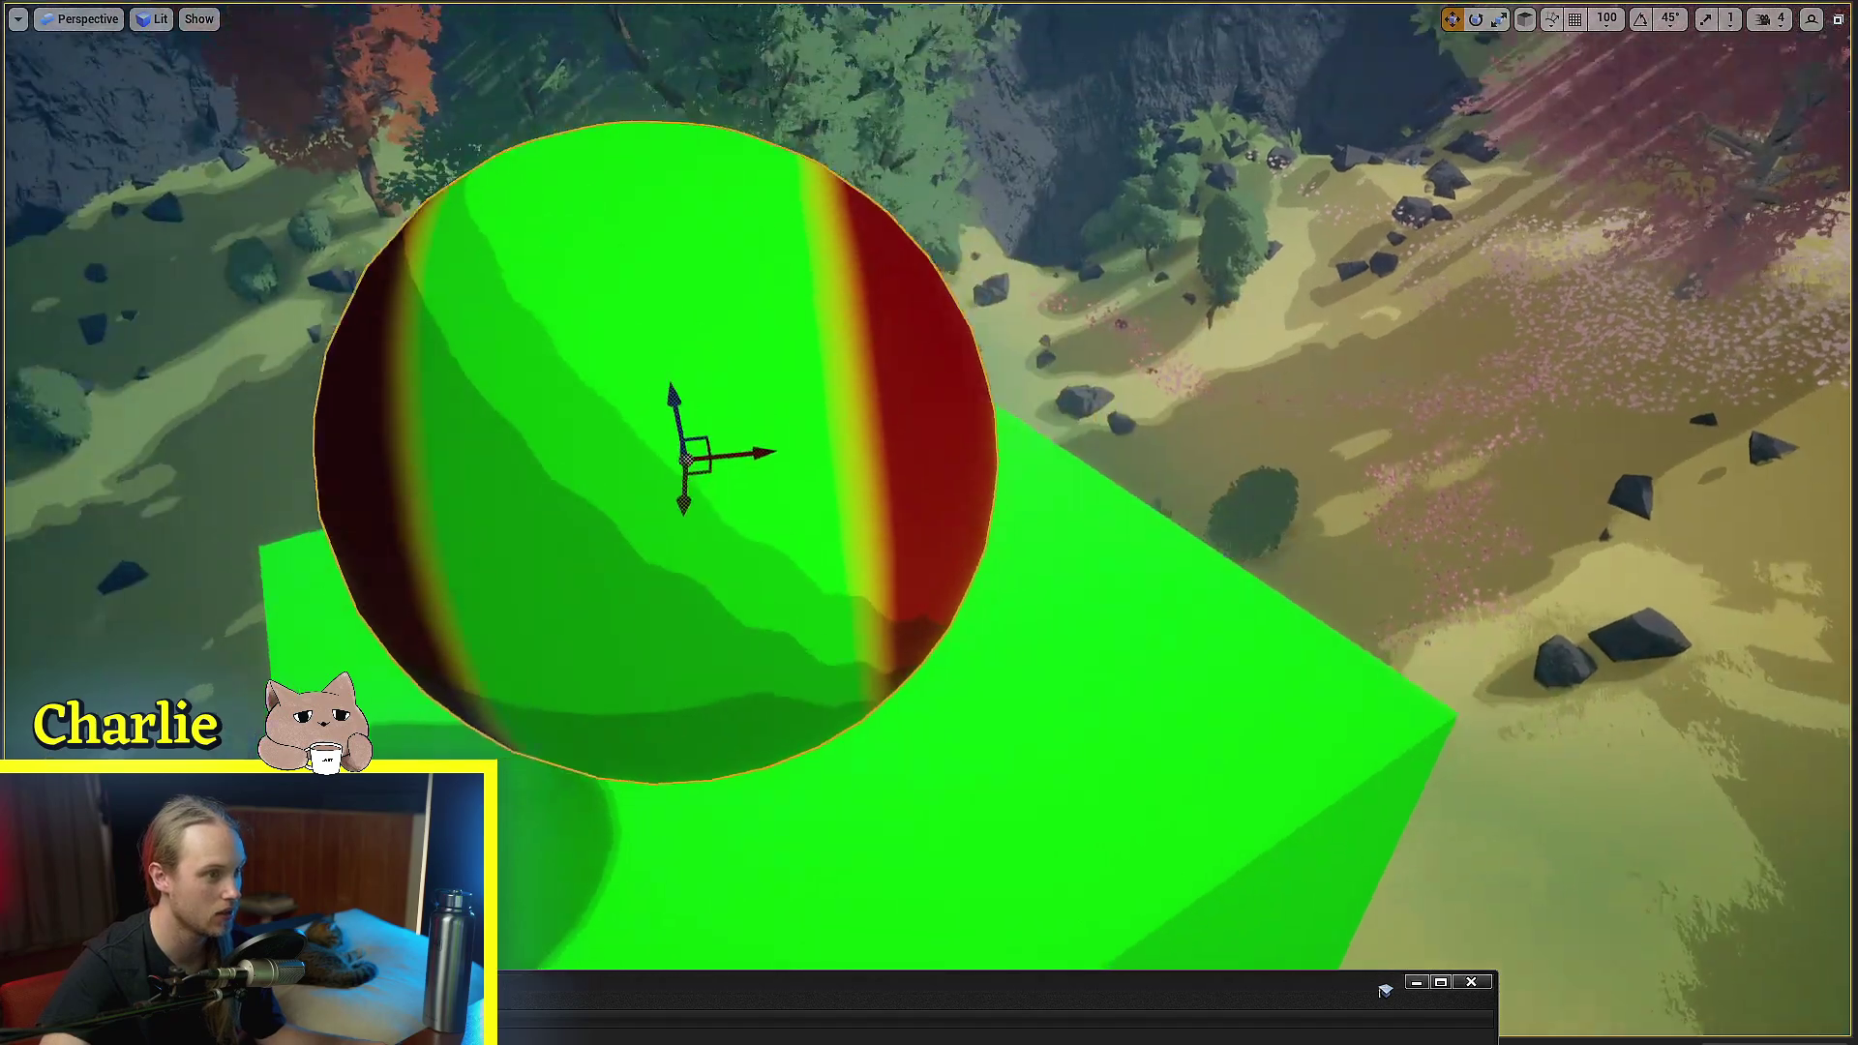
pyautogui.moveTo(1047, 453); pyautogui.dragTo(897, 474, button='right')
pyautogui.moveTo(879, 471); pyautogui.dragTo(822, 472)
pyautogui.moveTo(870, 322); pyautogui.dragTo(870, 323, button='right')
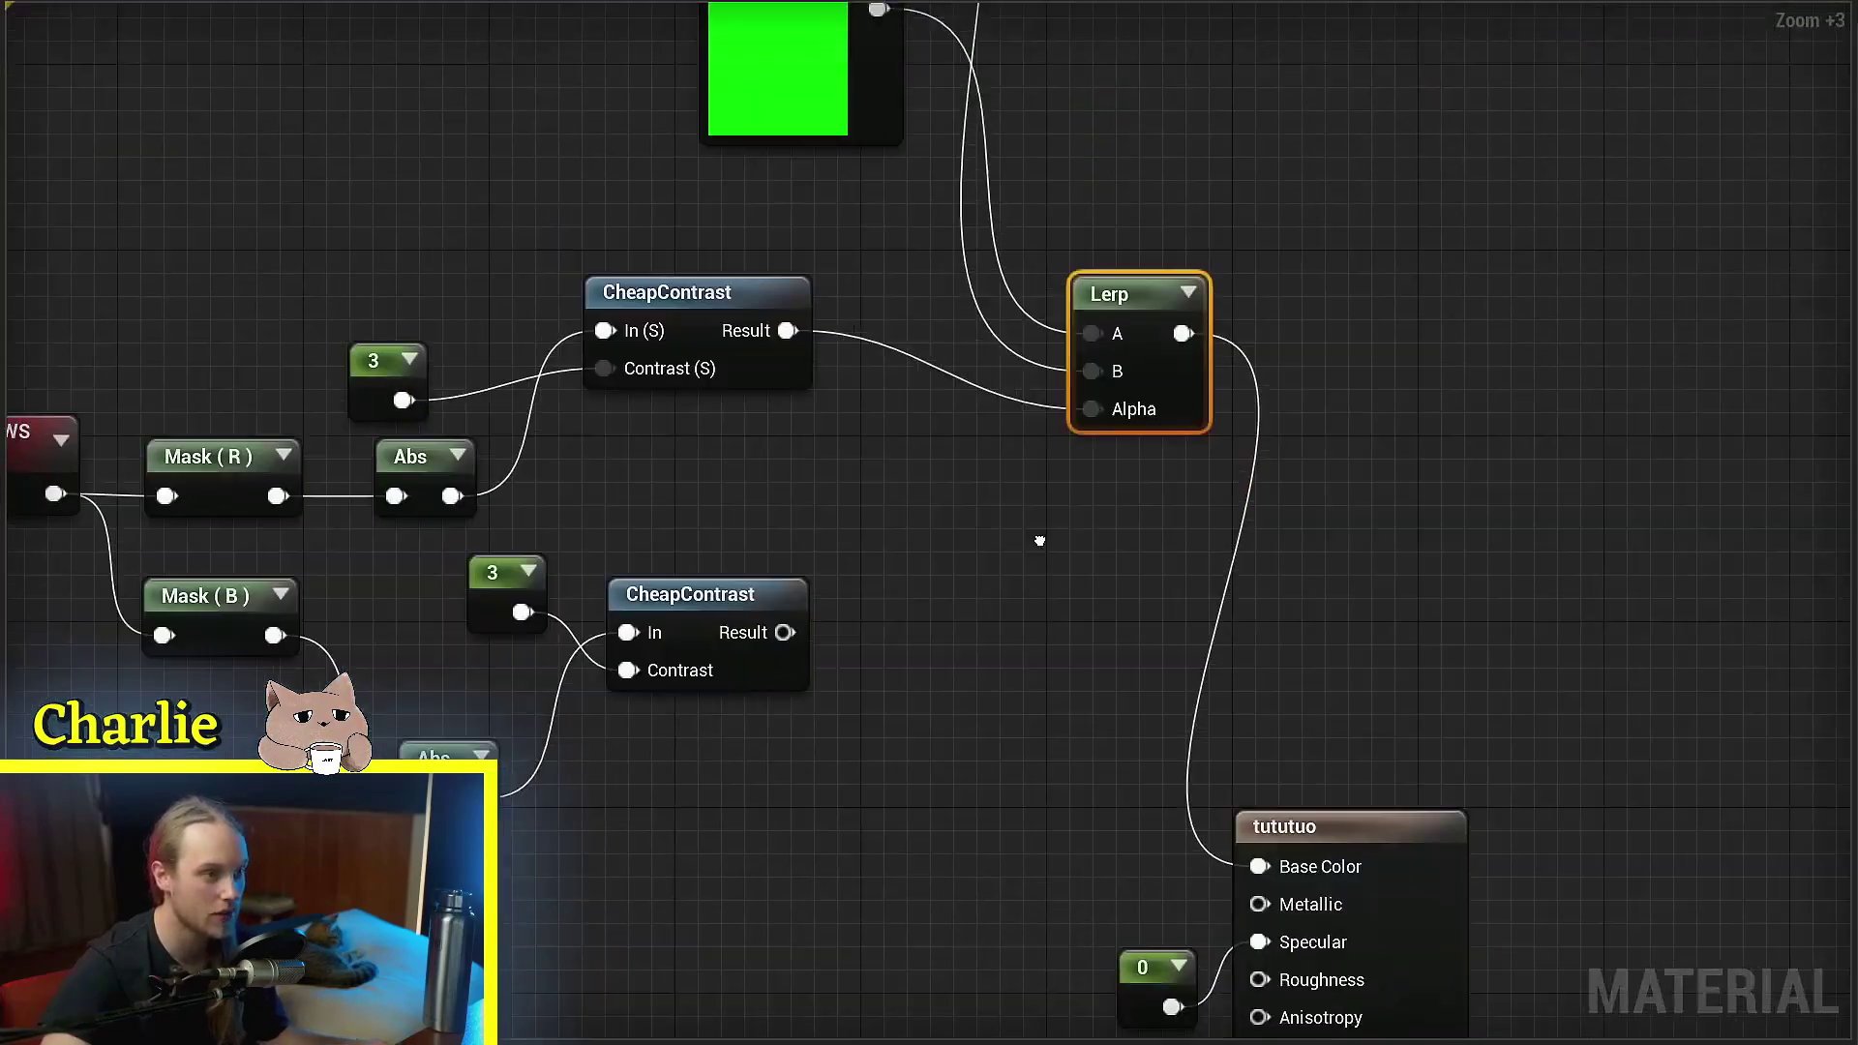
# Add a second Lerp with the first Lerp as A, blue 0,0,1 as B and the lower CheapContrast as Alpha, feeding Base Color
pyautogui.moveTo(1040, 541); pyautogui.dragTo(1032, 584, button='right')
pyautogui.click(1106, 642)
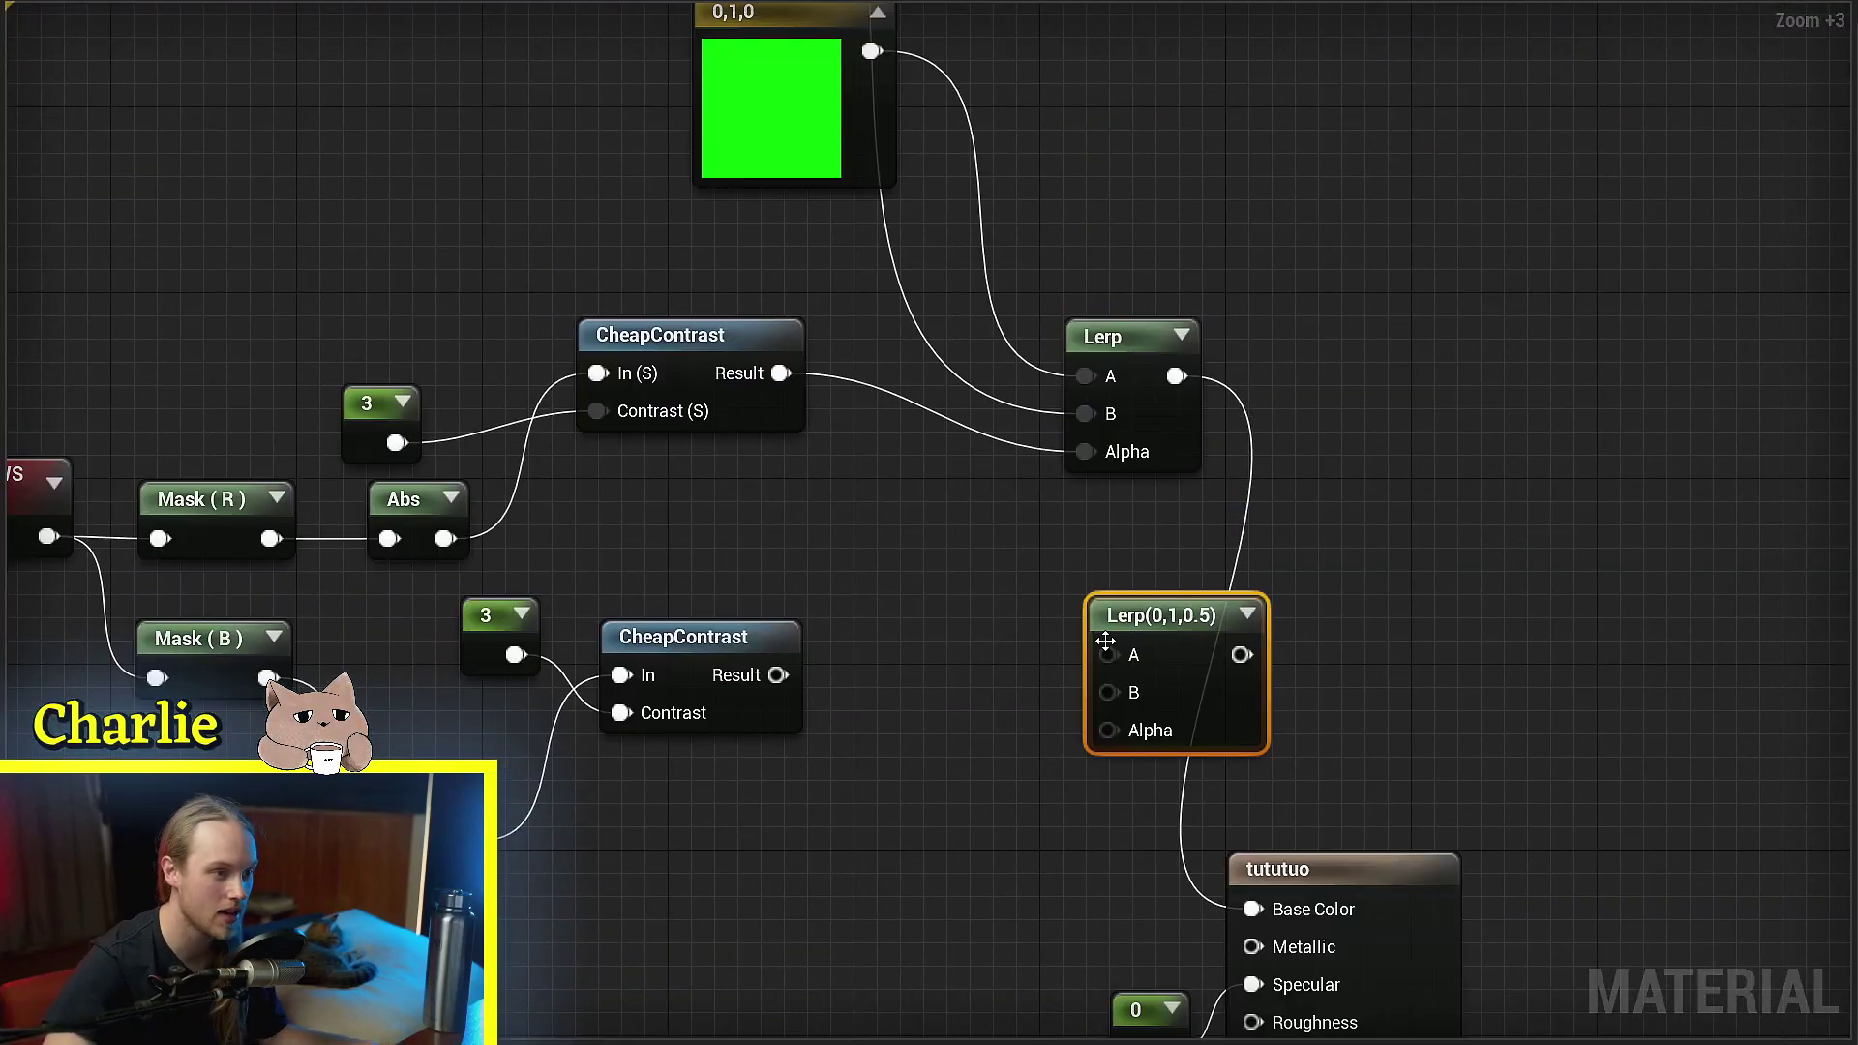
pyautogui.moveTo(777, 441); pyautogui.dragTo(990, 687)
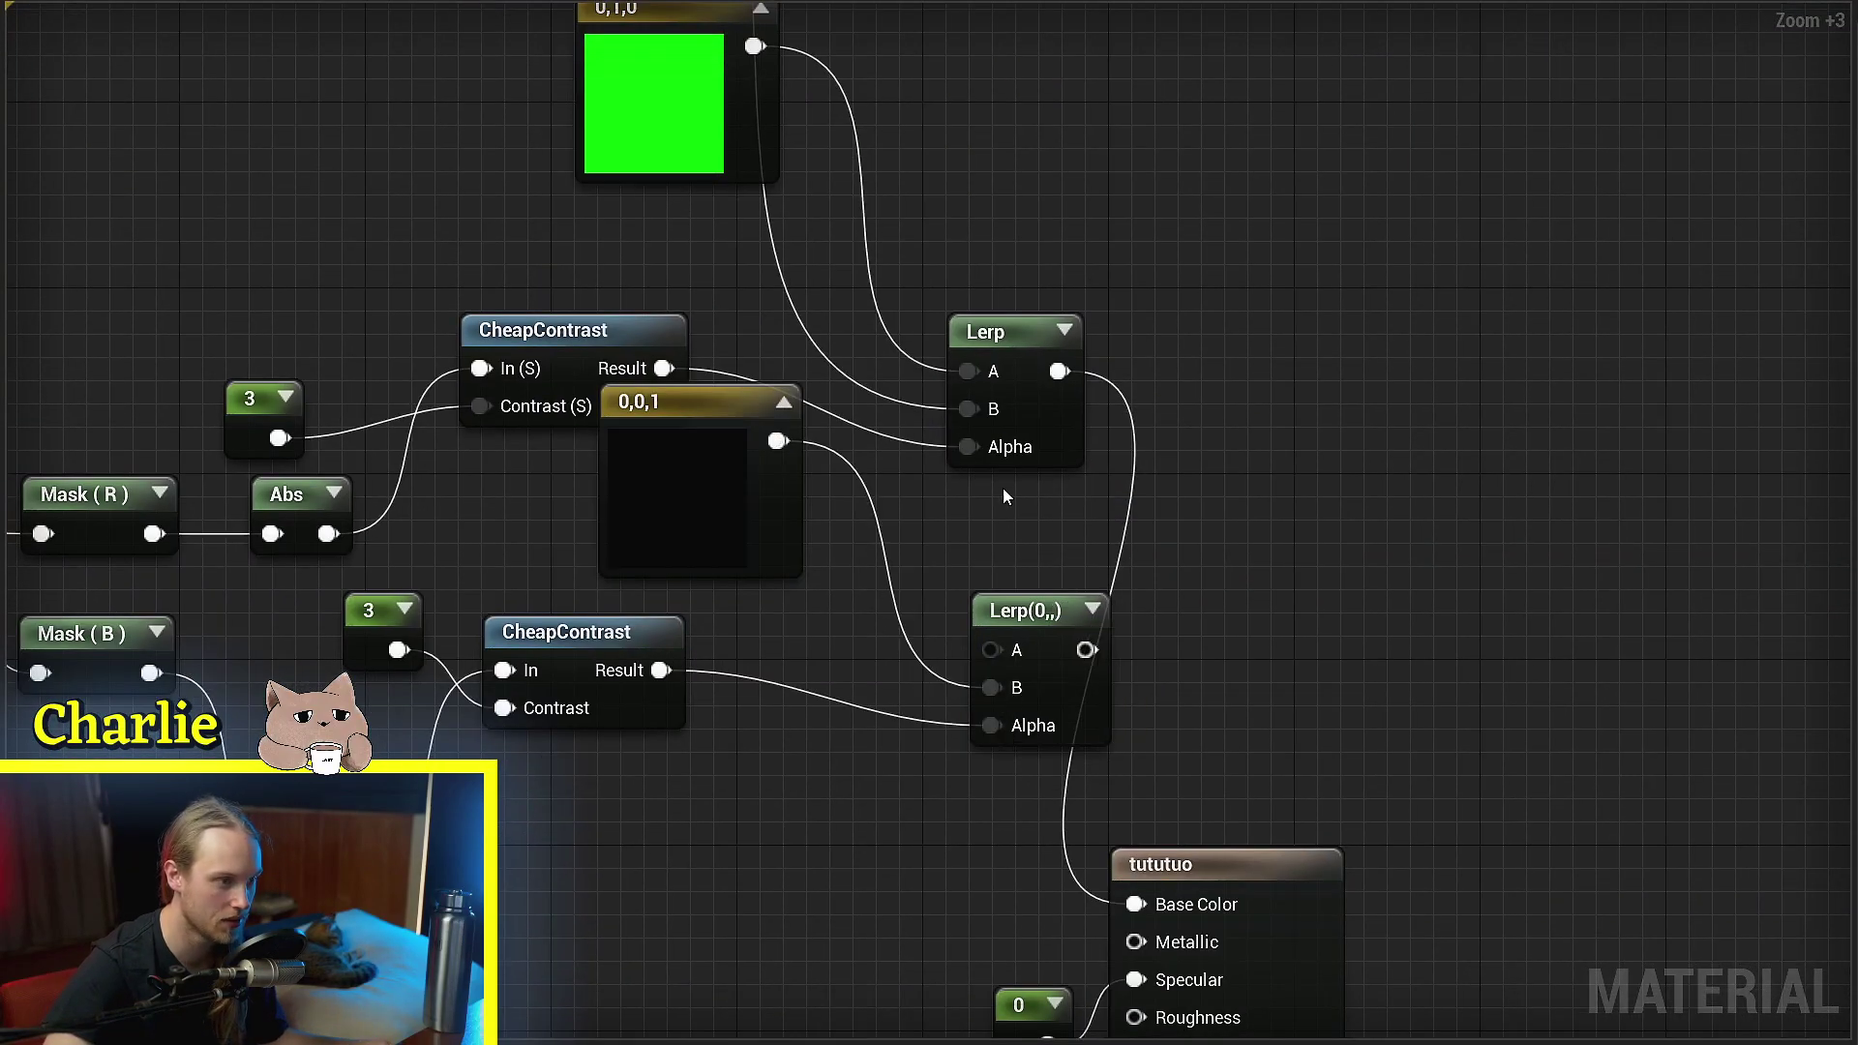
pyautogui.moveTo(1060, 371); pyautogui.dragTo(1205, 389)
pyautogui.moveTo(984, 659); pyautogui.dragTo(1117, 879)
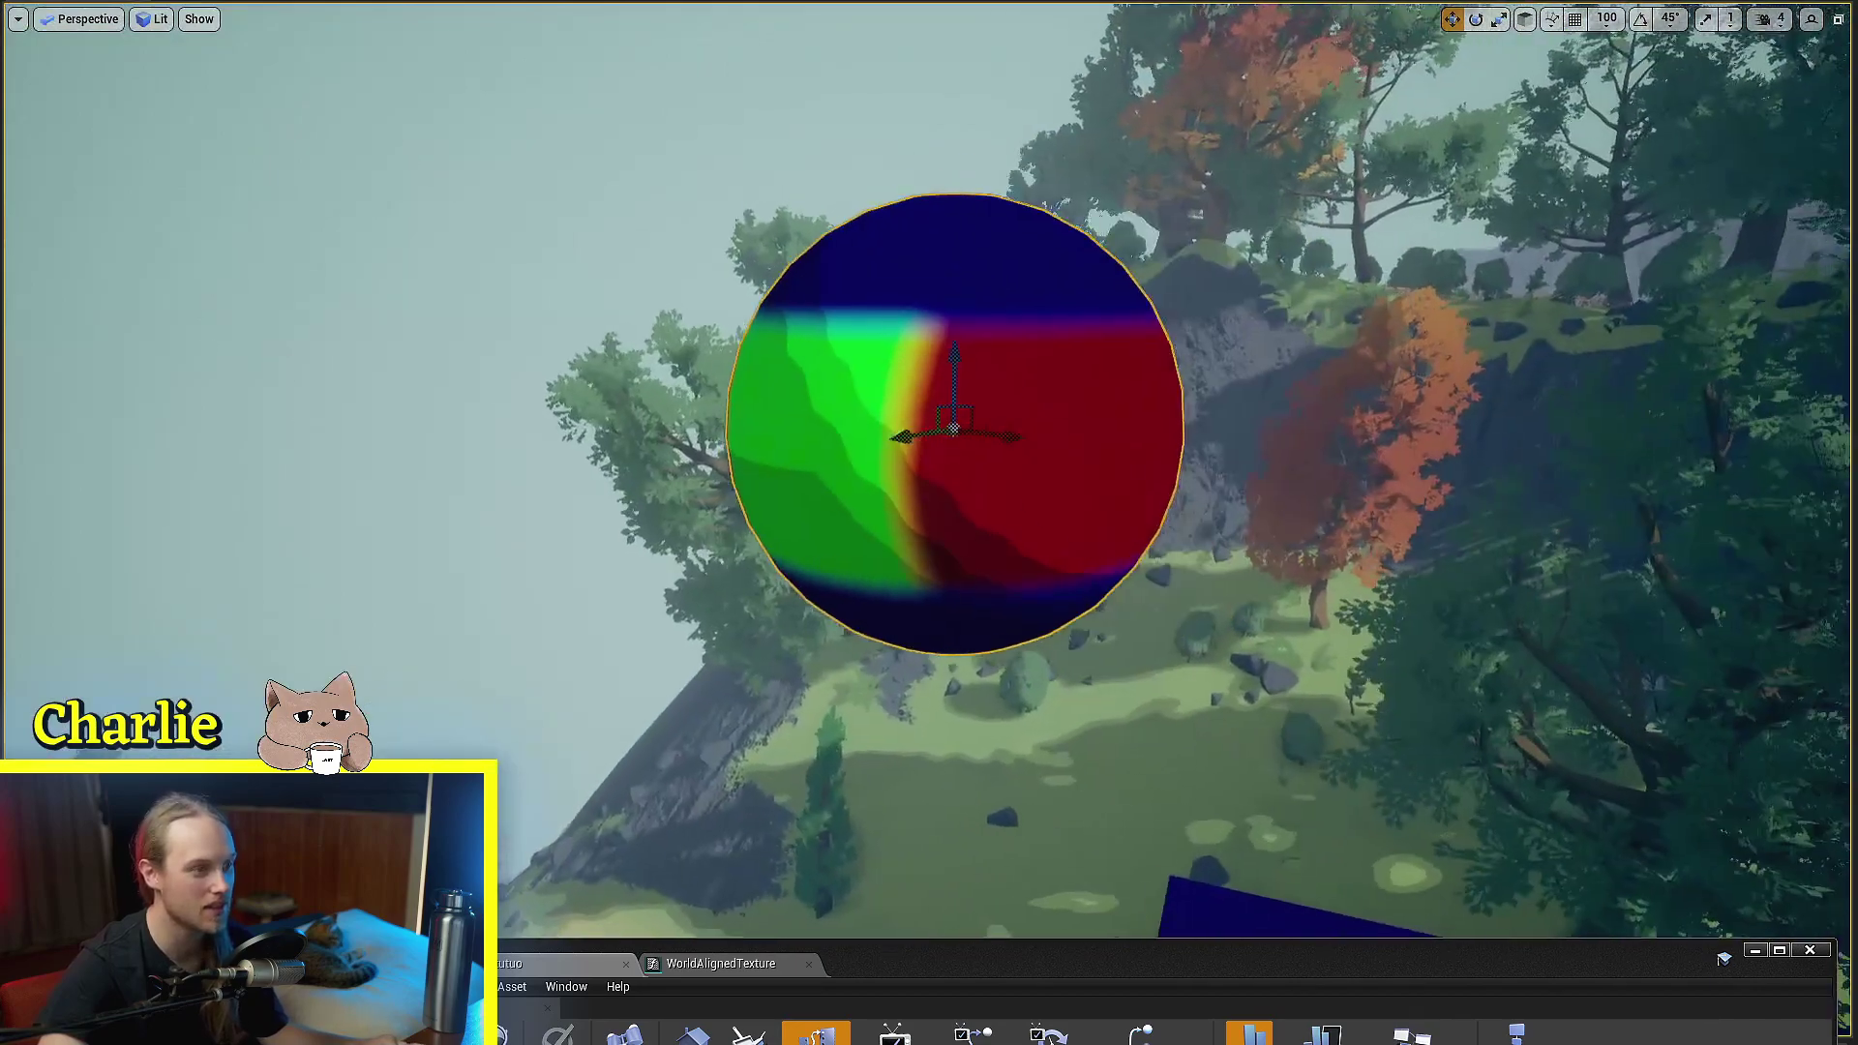
# Examine the colour-coded projection masks on the sphere from several sides and from above
pyautogui.moveTo(953, 429); pyautogui.dragTo(944, 376, button='right')
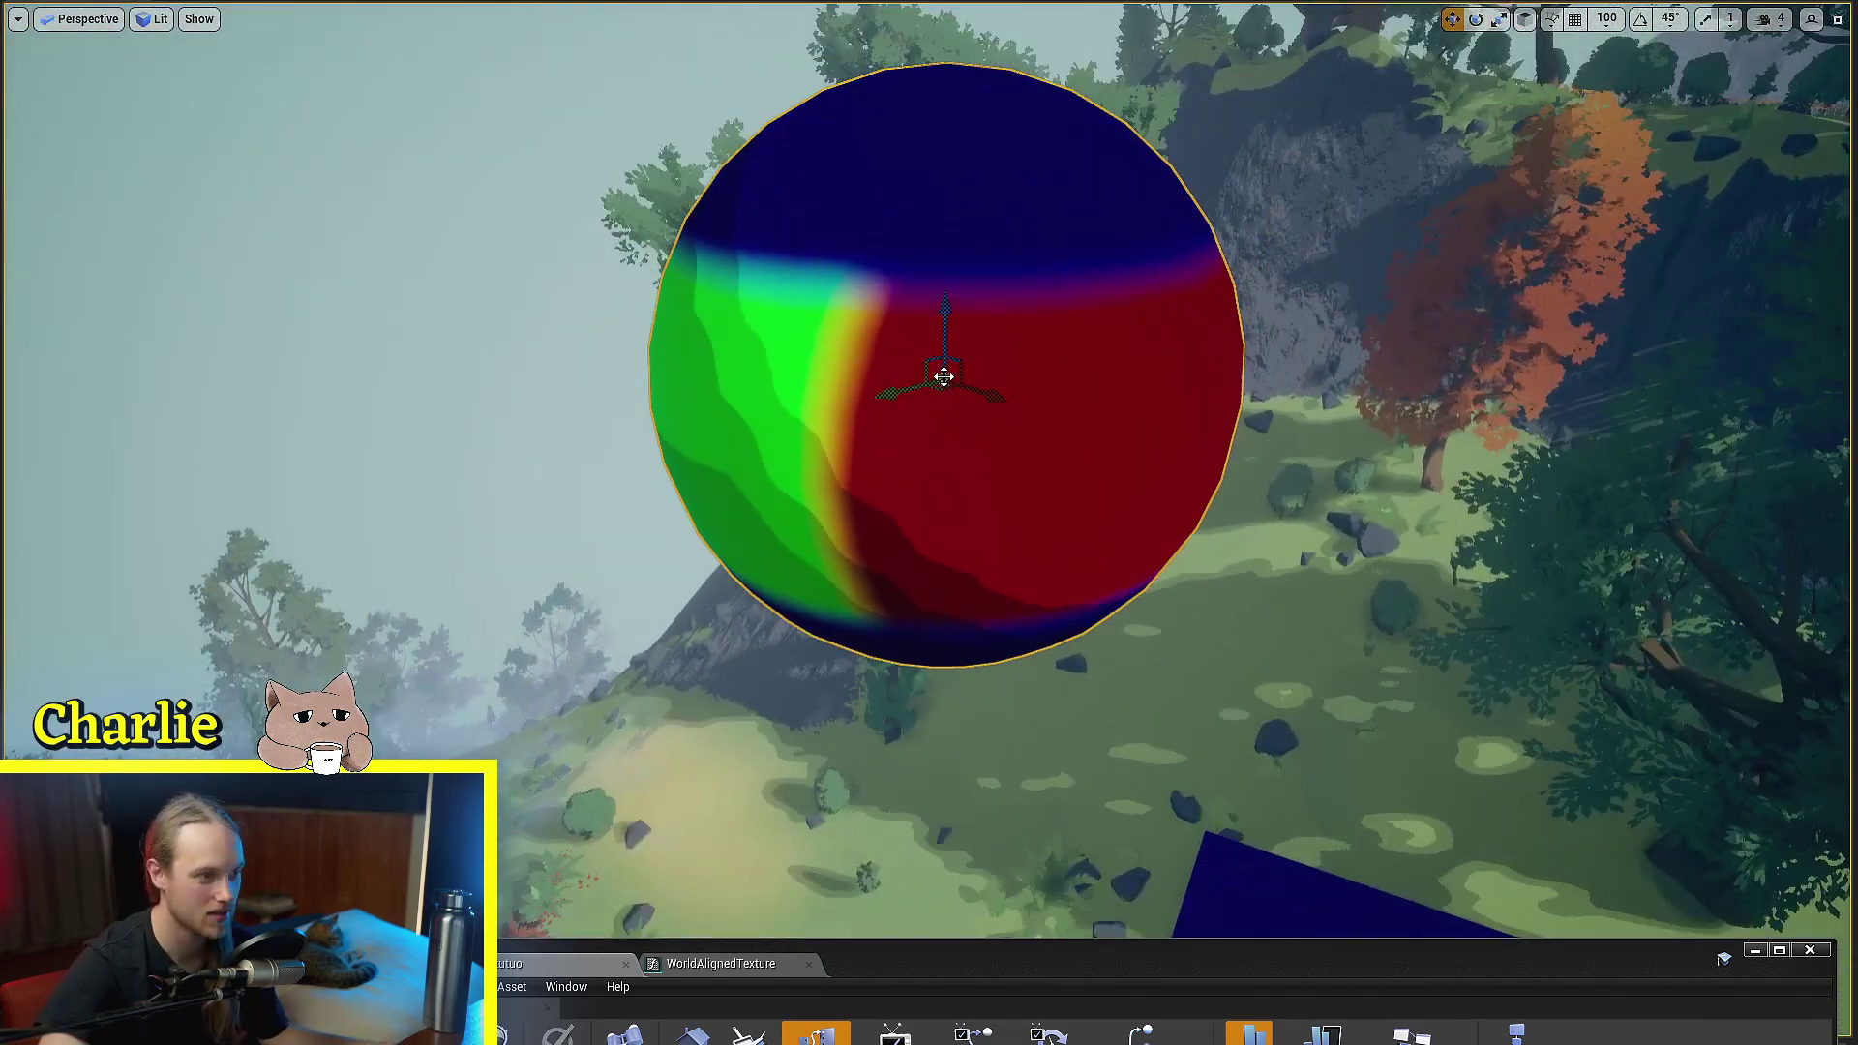
pyautogui.moveTo(943, 377); pyautogui.dragTo(991, 270)
pyautogui.moveTo(991, 270); pyautogui.dragTo(1597, 273, button='right')
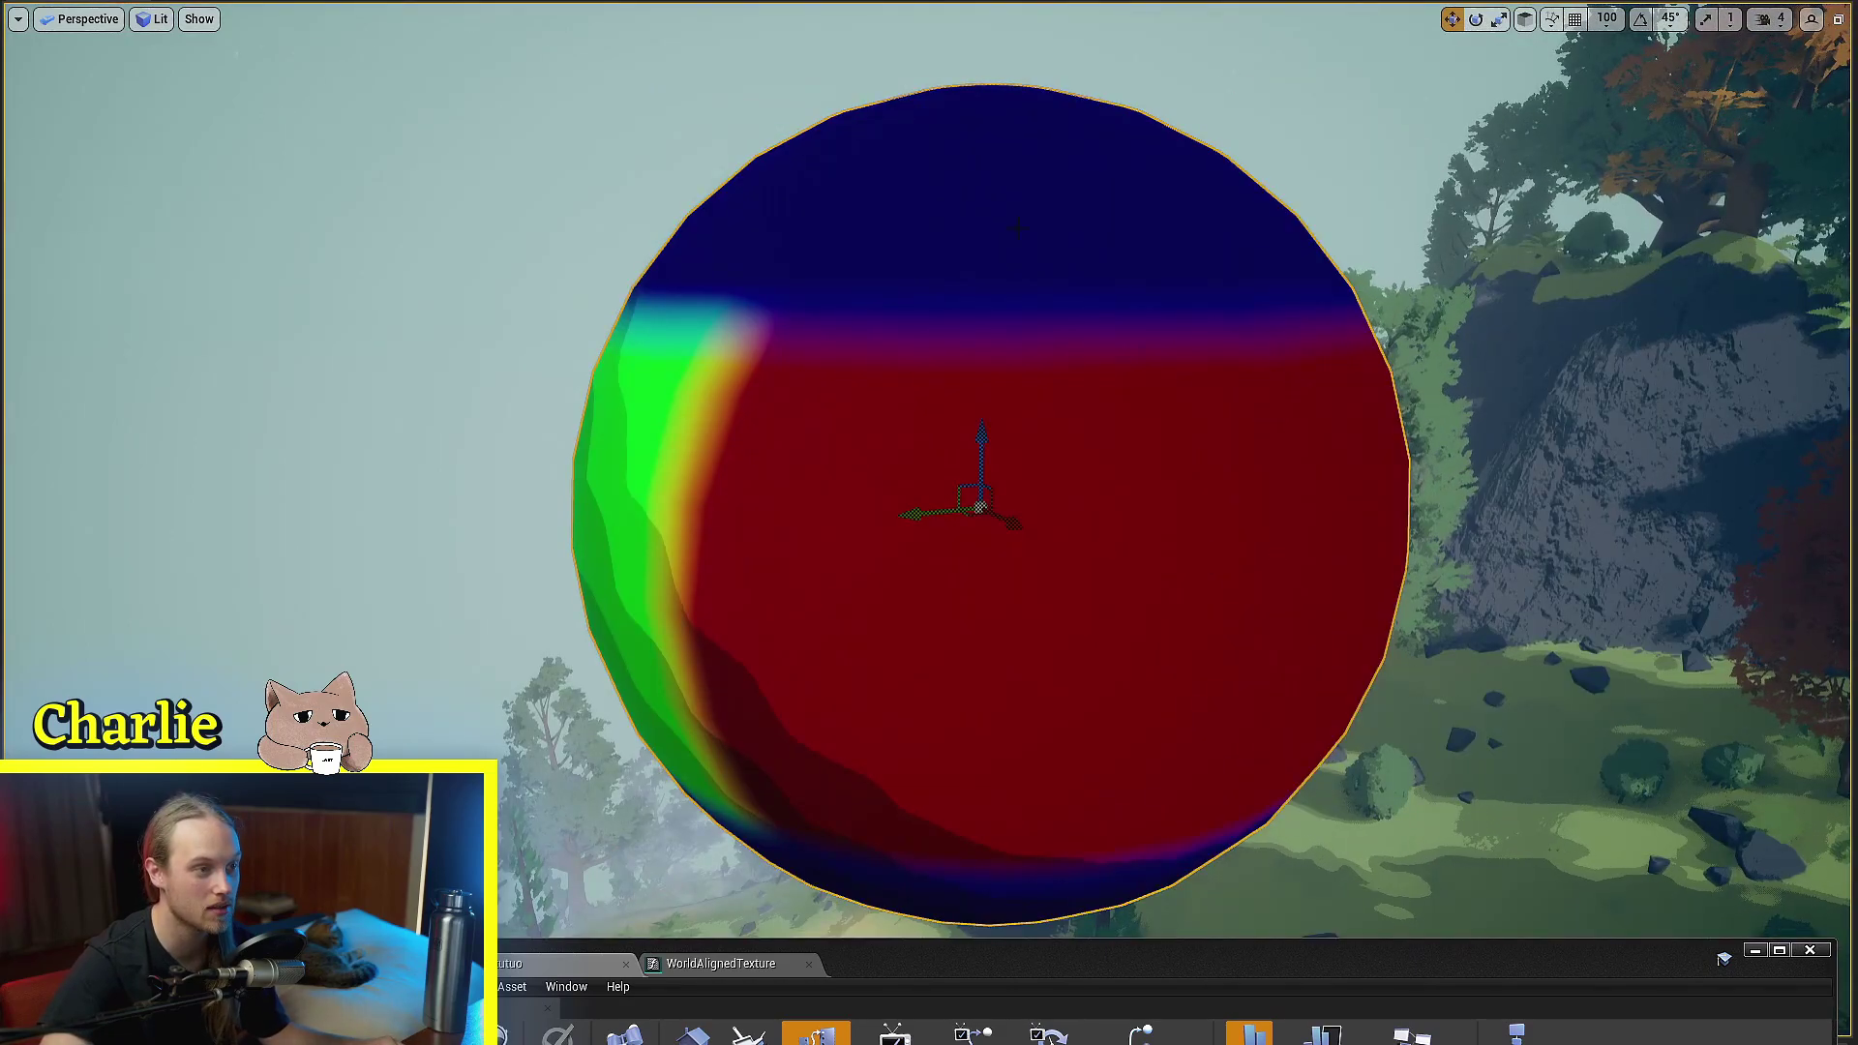
pyautogui.moveTo(1092, 294); pyautogui.dragTo(1790, 425, button='right')
pyautogui.moveTo(959, 365); pyautogui.dragTo(910, 422, button='right')
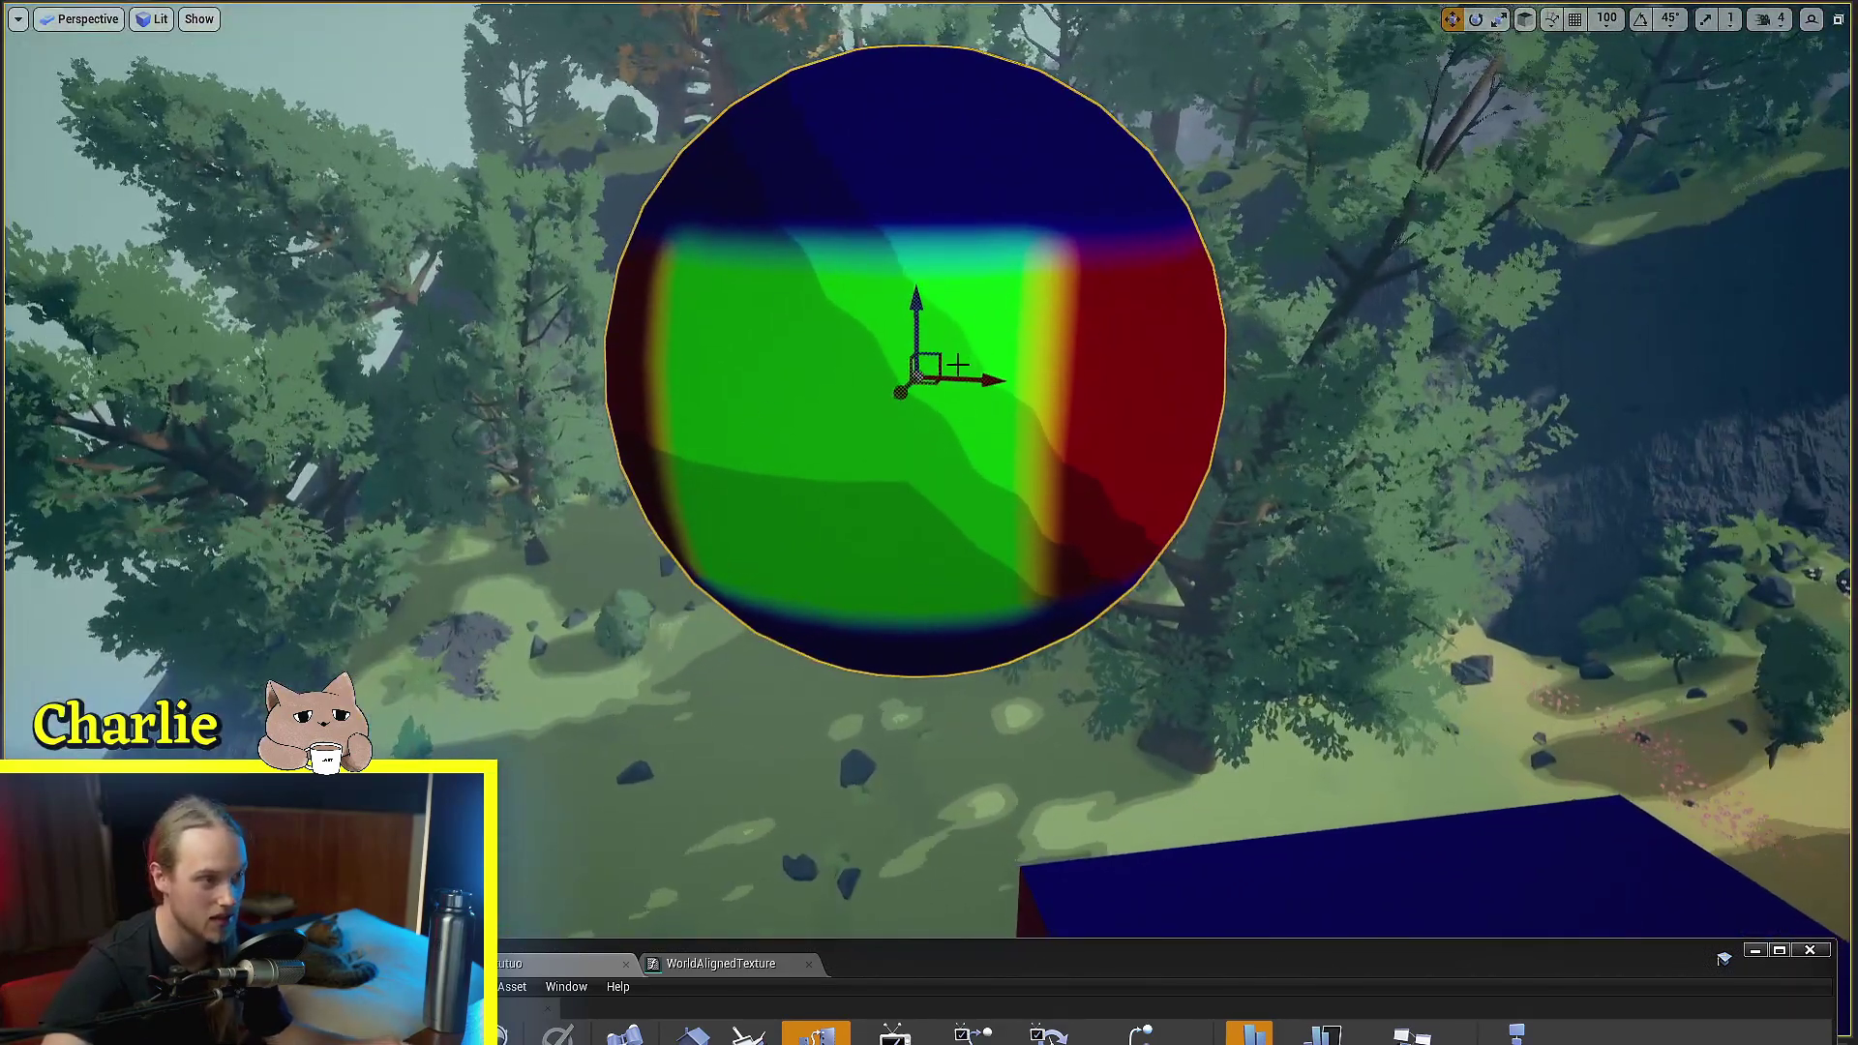
pyautogui.moveTo(958, 364); pyautogui.dragTo(921, 372, button='right')
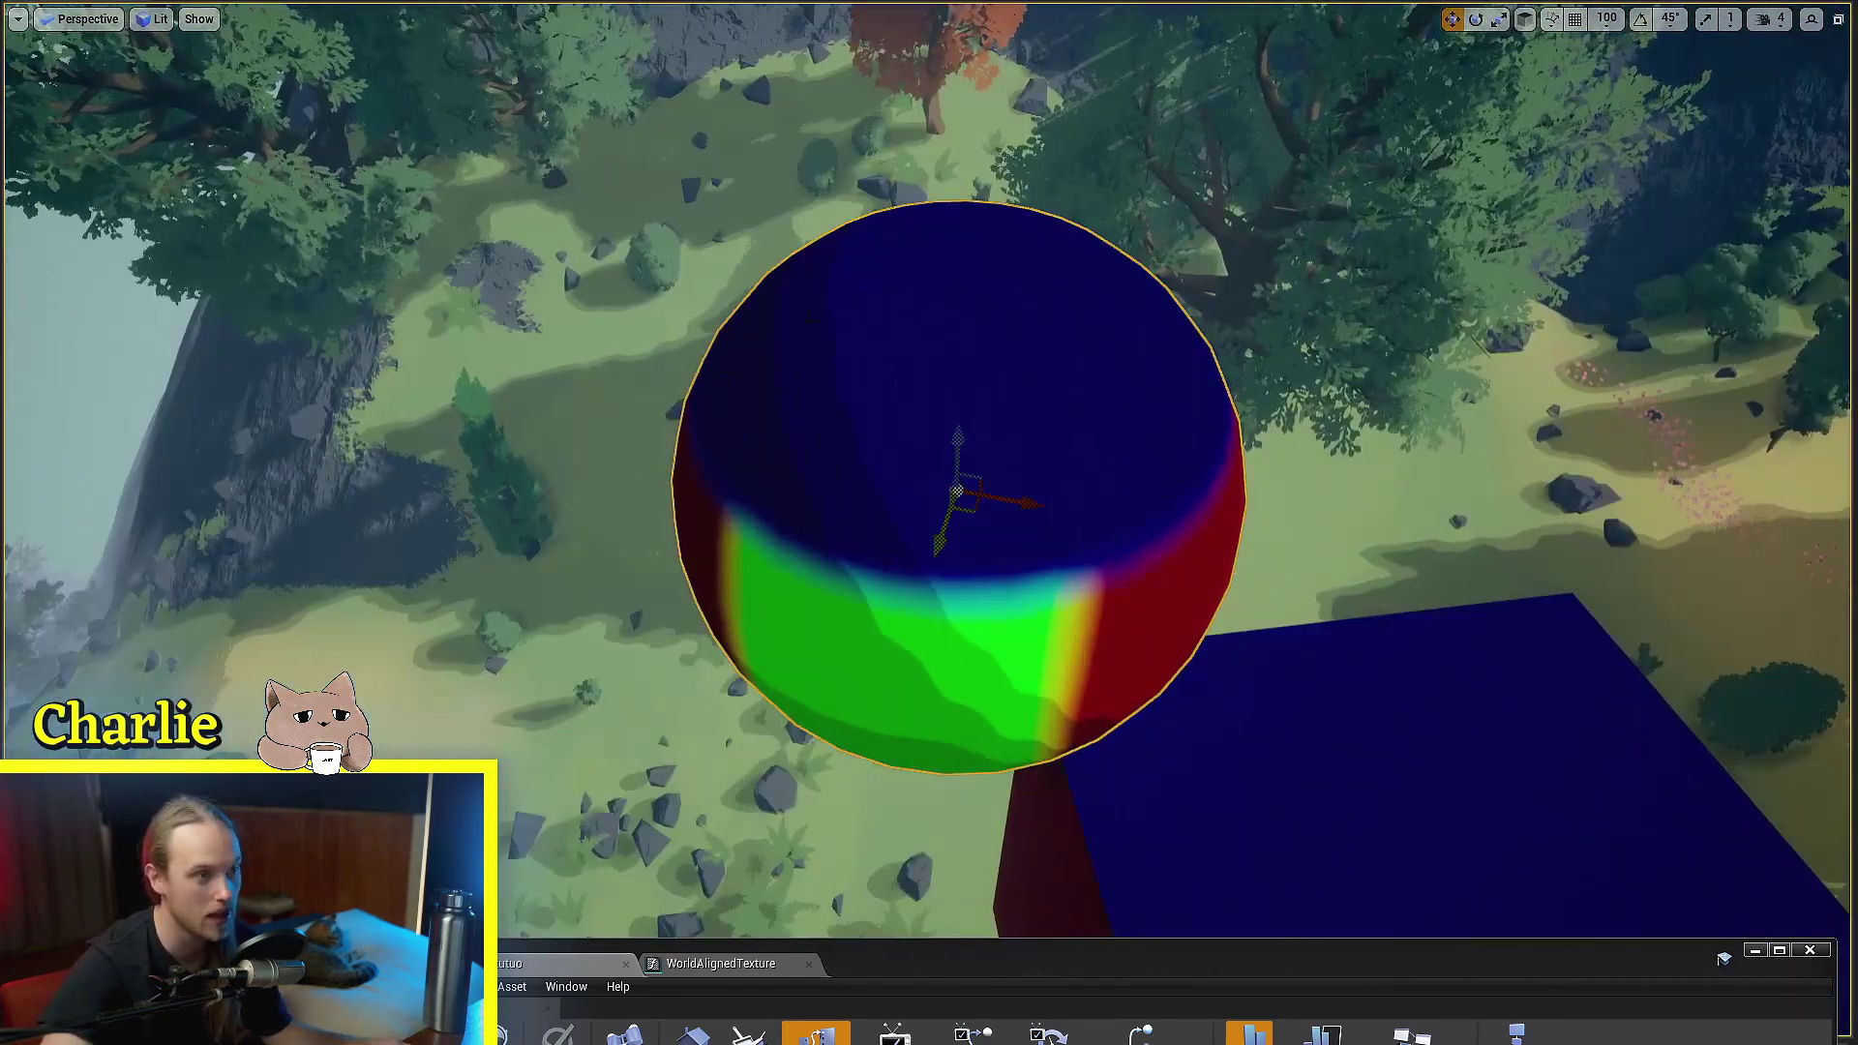
pyautogui.moveTo(1215, 542); pyautogui.dragTo(1259, 620, button='right')
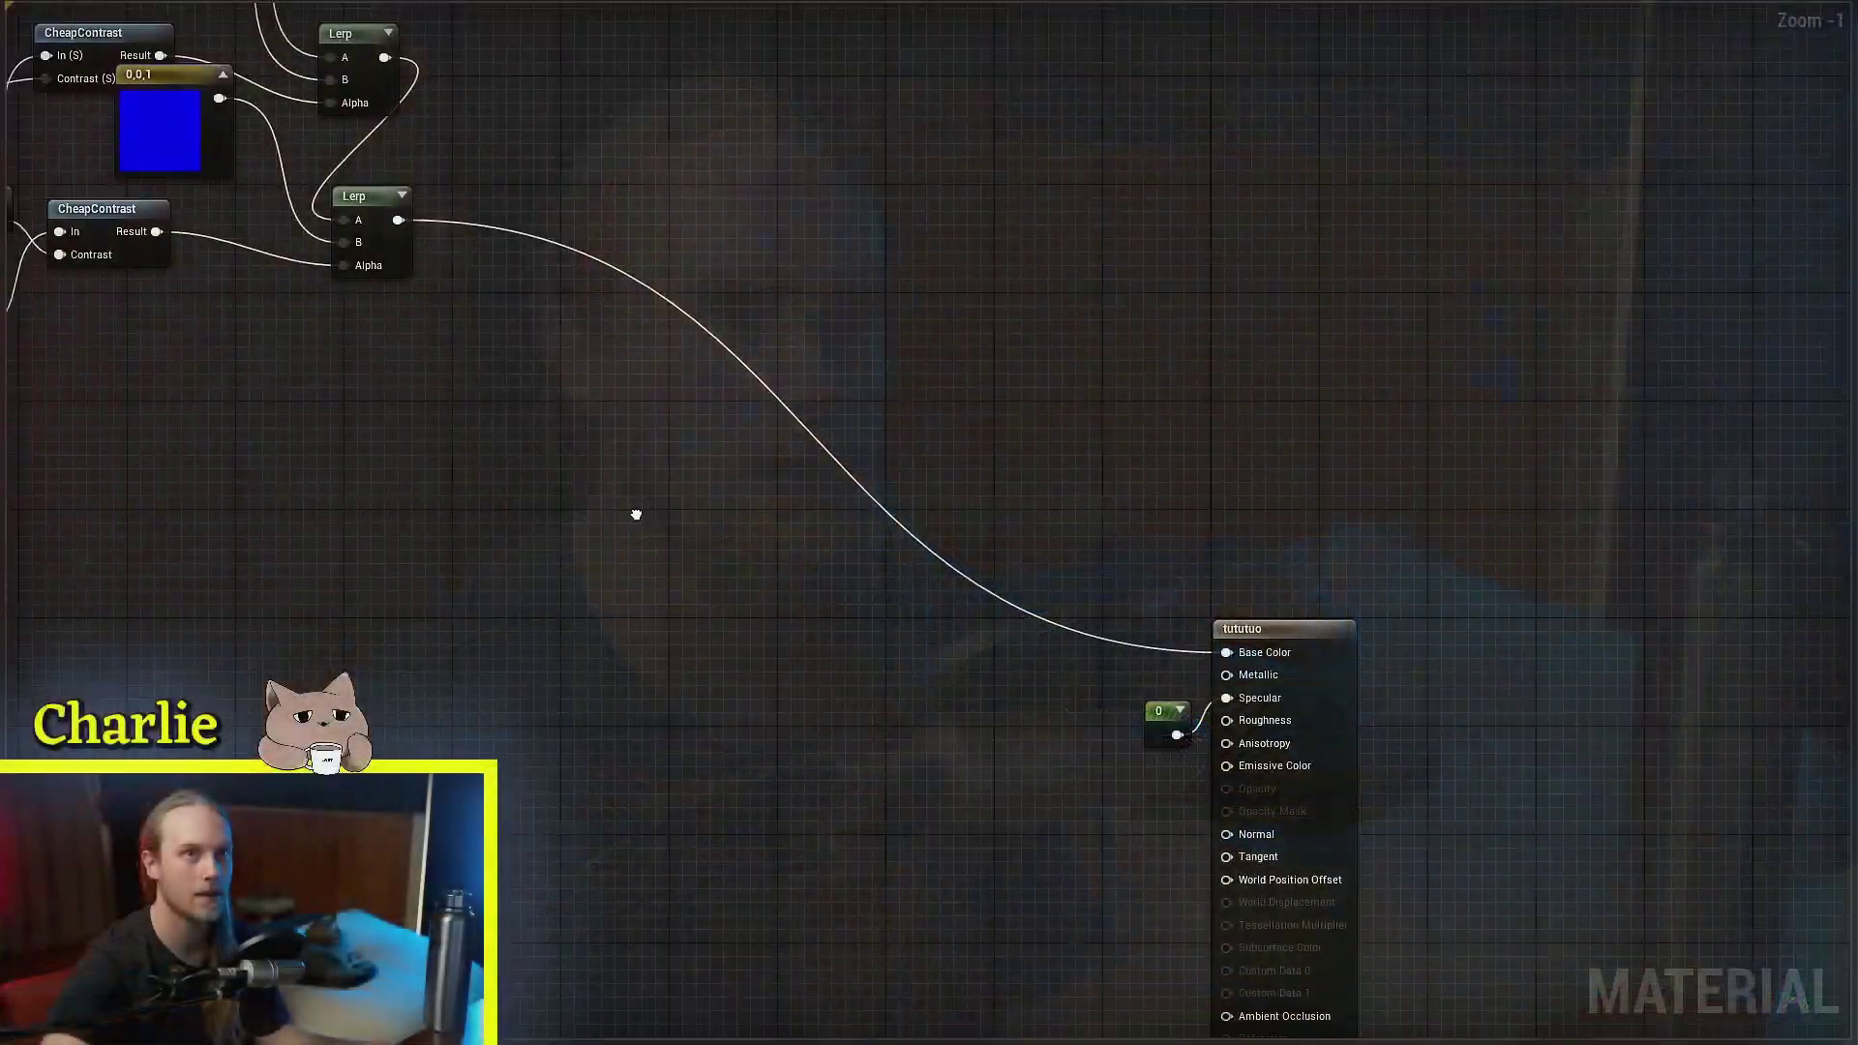
# Move the Texture Object and WorldAlignedTexture nodes near the material output and connect XYZ Texture to Base Color
pyautogui.moveTo(636, 514); pyautogui.dragTo(1039, 422, button='right')
pyautogui.moveTo(937, 657); pyautogui.dragTo(1518, 344)
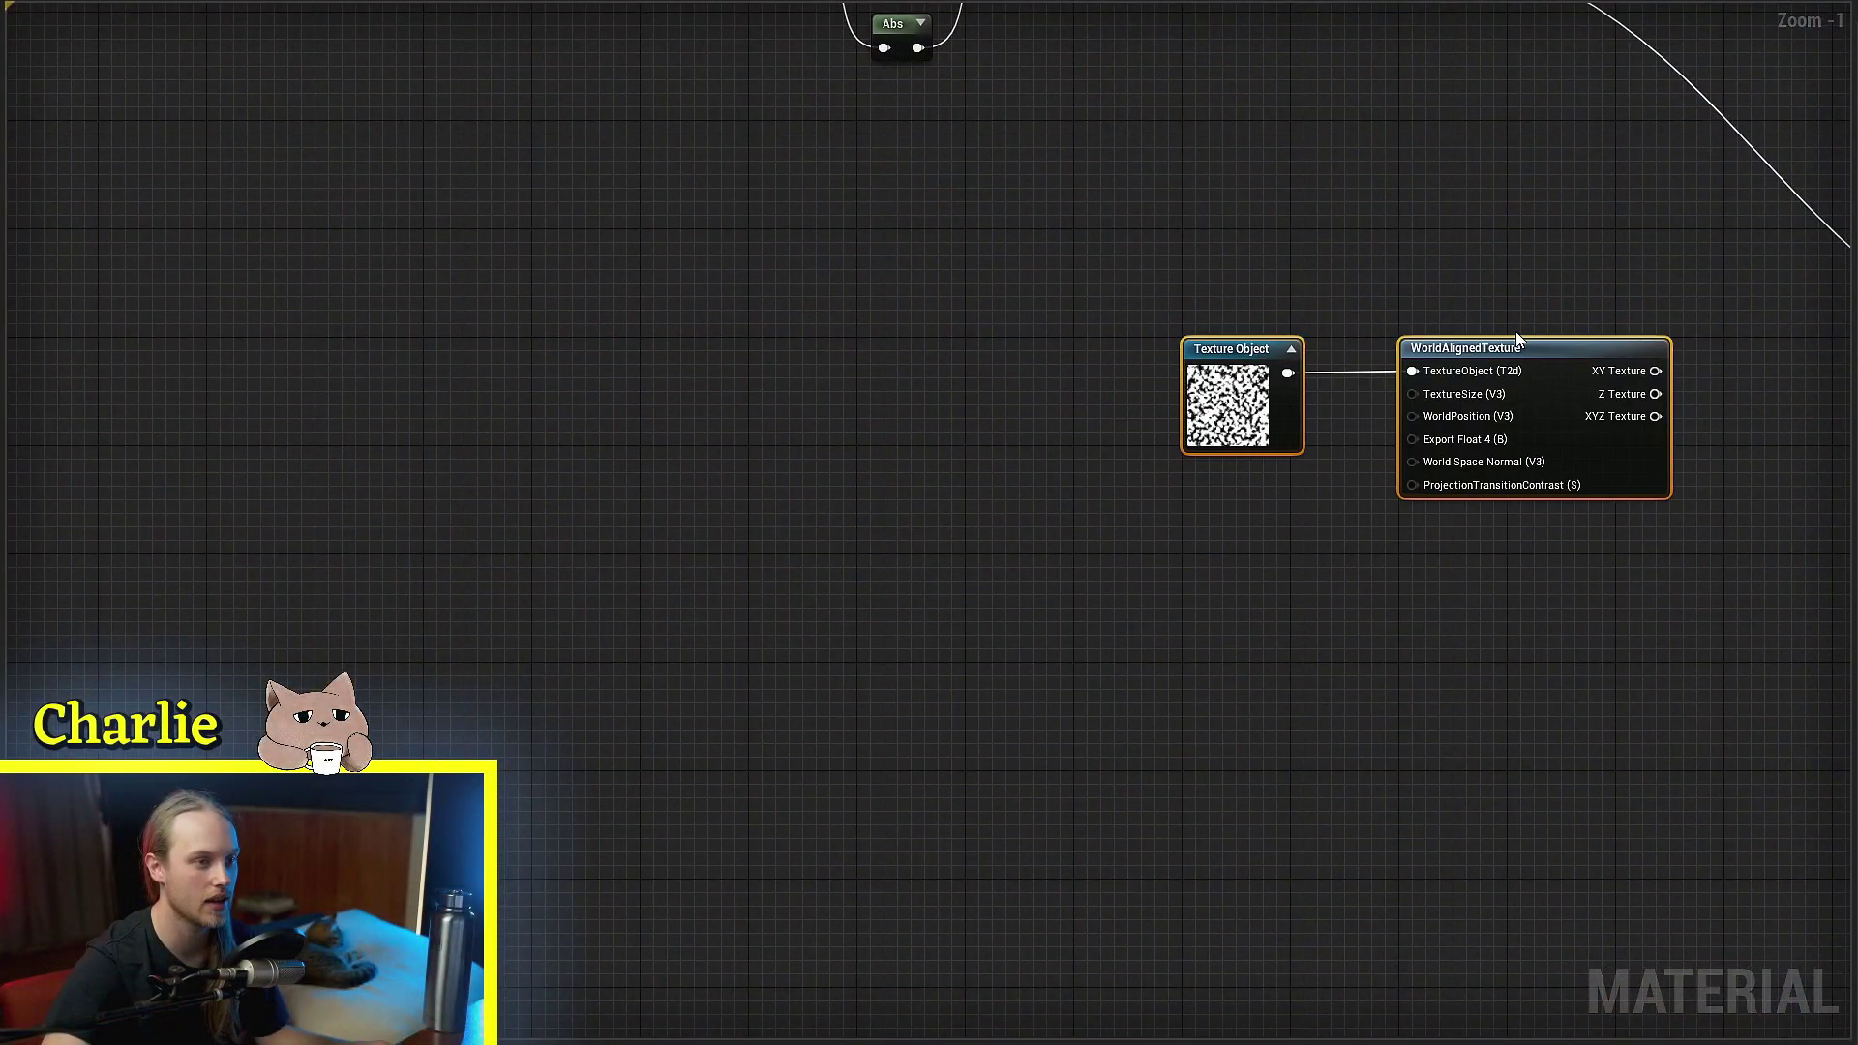
pyautogui.moveTo(1608, 276); pyautogui.dragTo(898, 459, button='right')
pyautogui.keyDown('ctrl'); pyautogui.scroll(4, 898, 460); pyautogui.keyUp('ctrl')
pyautogui.click(1296, 528)
pyautogui.moveTo(1296, 527); pyautogui.dragTo(956, 467, button='right')
pyautogui.moveTo(770, 558); pyautogui.dragTo(883, 532, button='right')
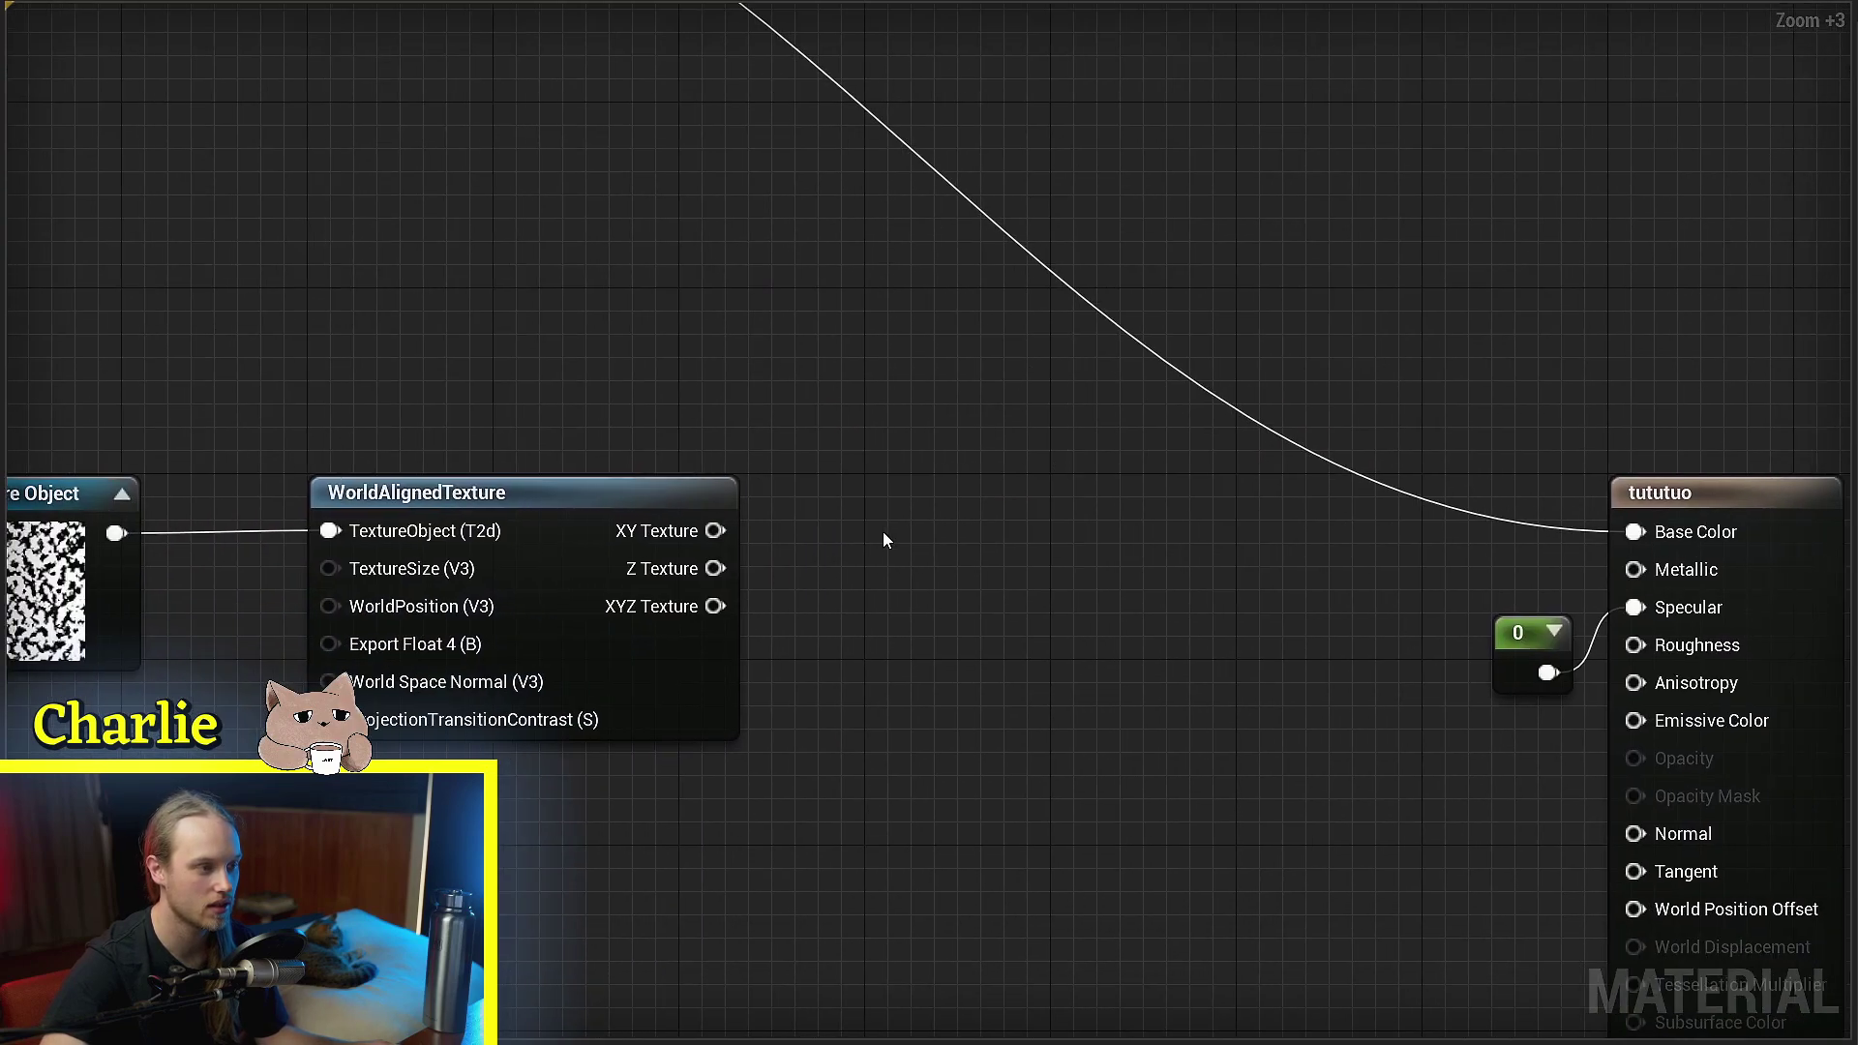
pyautogui.moveTo(1630, 559); pyautogui.dragTo(1634, 532)
# Spread the Texture Object and WorldAlignedTexture nodes apart to leave room for more input nodes
pyautogui.moveTo(543, 348); pyautogui.dragTo(1132, 308, button='right')
pyautogui.moveTo(590, 530); pyautogui.dragTo(727, 172)
pyautogui.moveTo(1673, 333); pyautogui.dragTo(1227, 392, button='right')
pyautogui.click(470, 523)
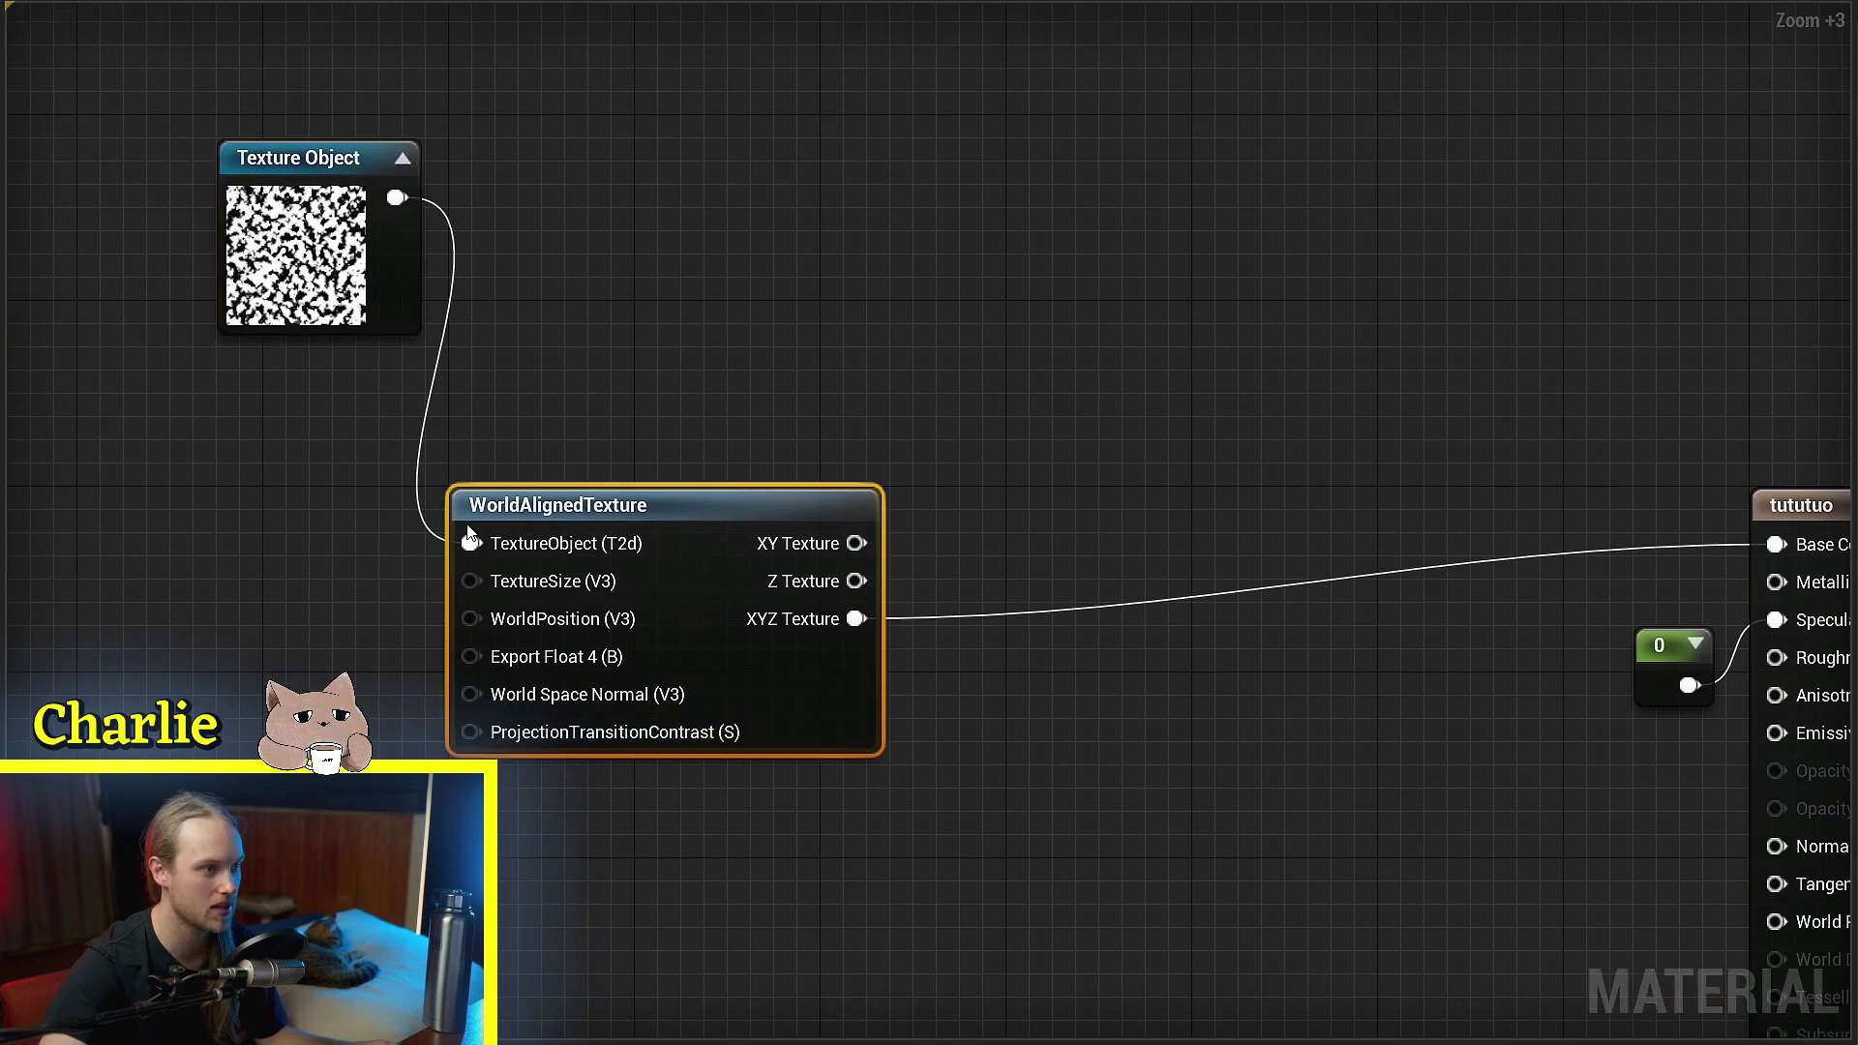
pyautogui.moveTo(842, 504); pyautogui.dragTo(1285, 293)
pyautogui.moveTo(940, 632); pyautogui.dragTo(874, 699, button='right')
pyautogui.scroll(4, 874, 699)
pyautogui.moveTo(508, 548); pyautogui.dragTo(784, 711, button='right')
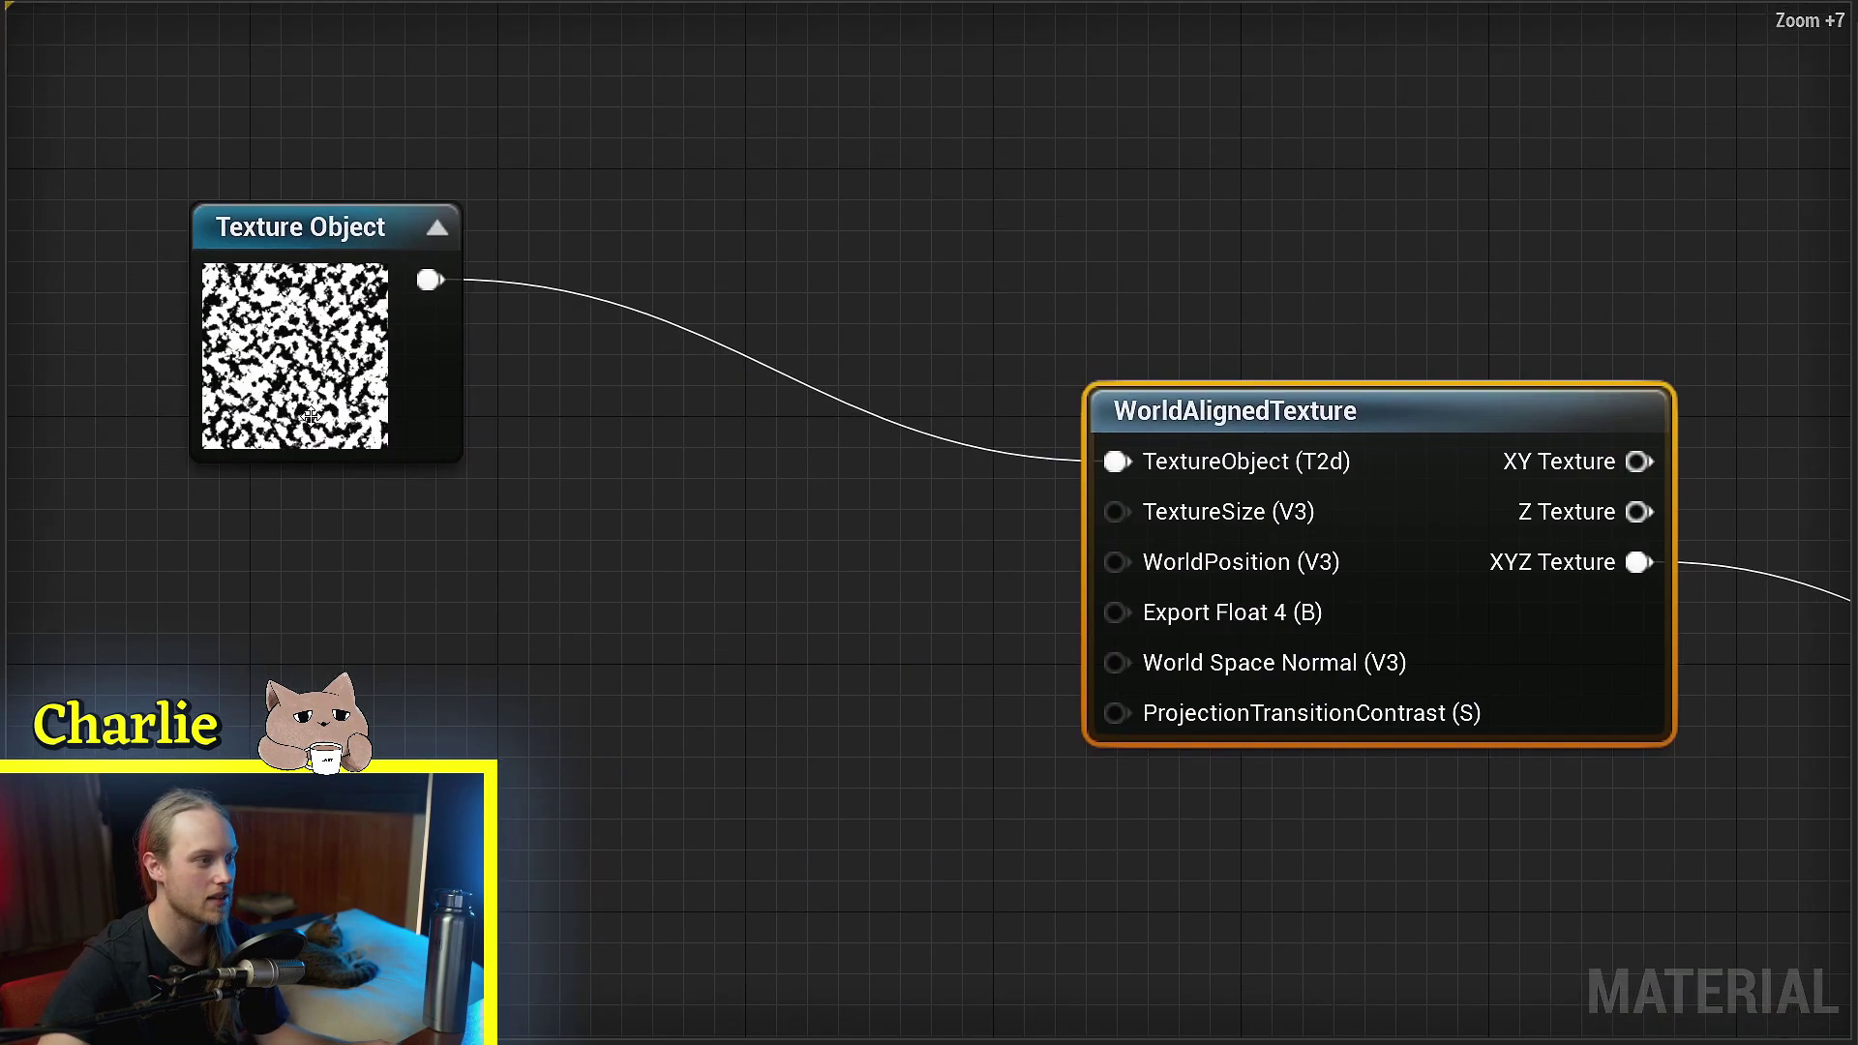
pyautogui.moveTo(377, 329); pyautogui.dragTo(560, 172)
pyautogui.moveTo(1337, 551); pyautogui.dragTo(1089, 501, button='right')
pyautogui.moveTo(600, 543); pyautogui.dragTo(677, 541, button='right')
# Add a Constant3Vector below the Texture Object and connect it to the TextureSize input of WorldAlignedTexture
pyautogui.click(542, 470)
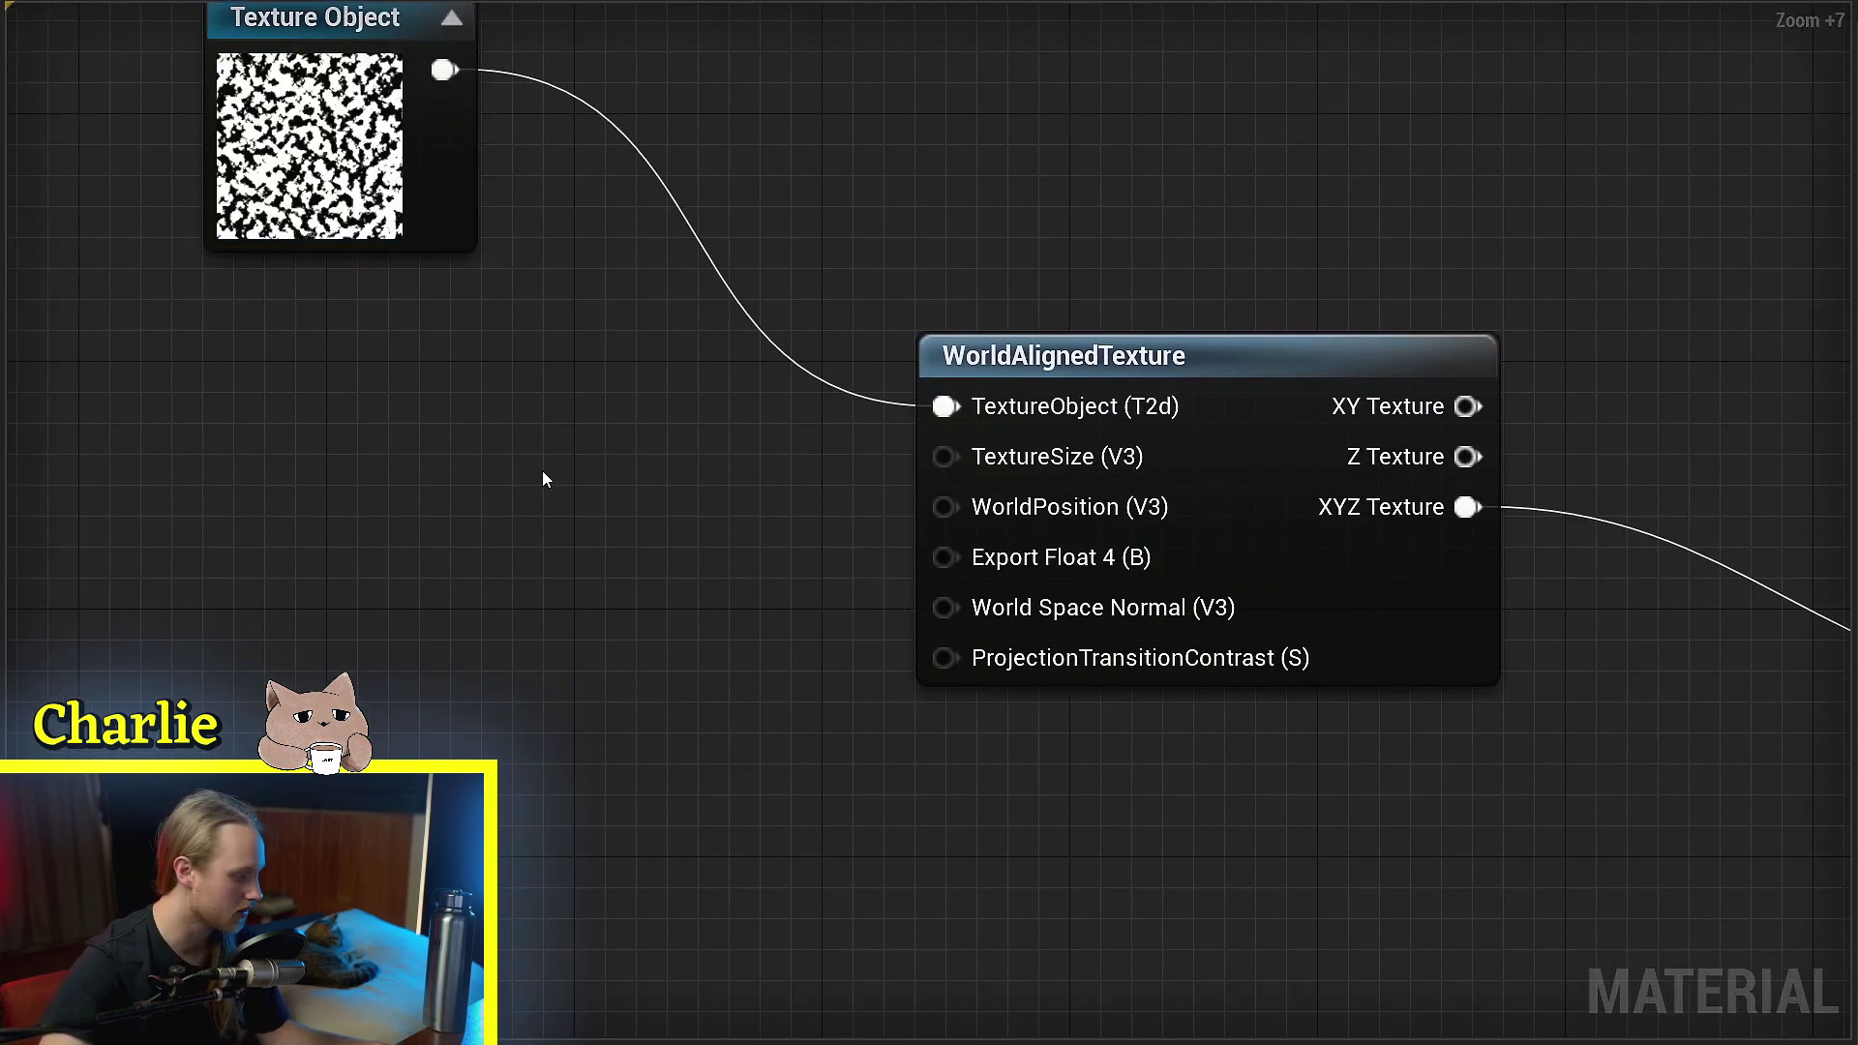
pyautogui.press('3')
pyautogui.click(501, 448)
pyautogui.moveTo(501, 448); pyautogui.dragTo(311, 421)
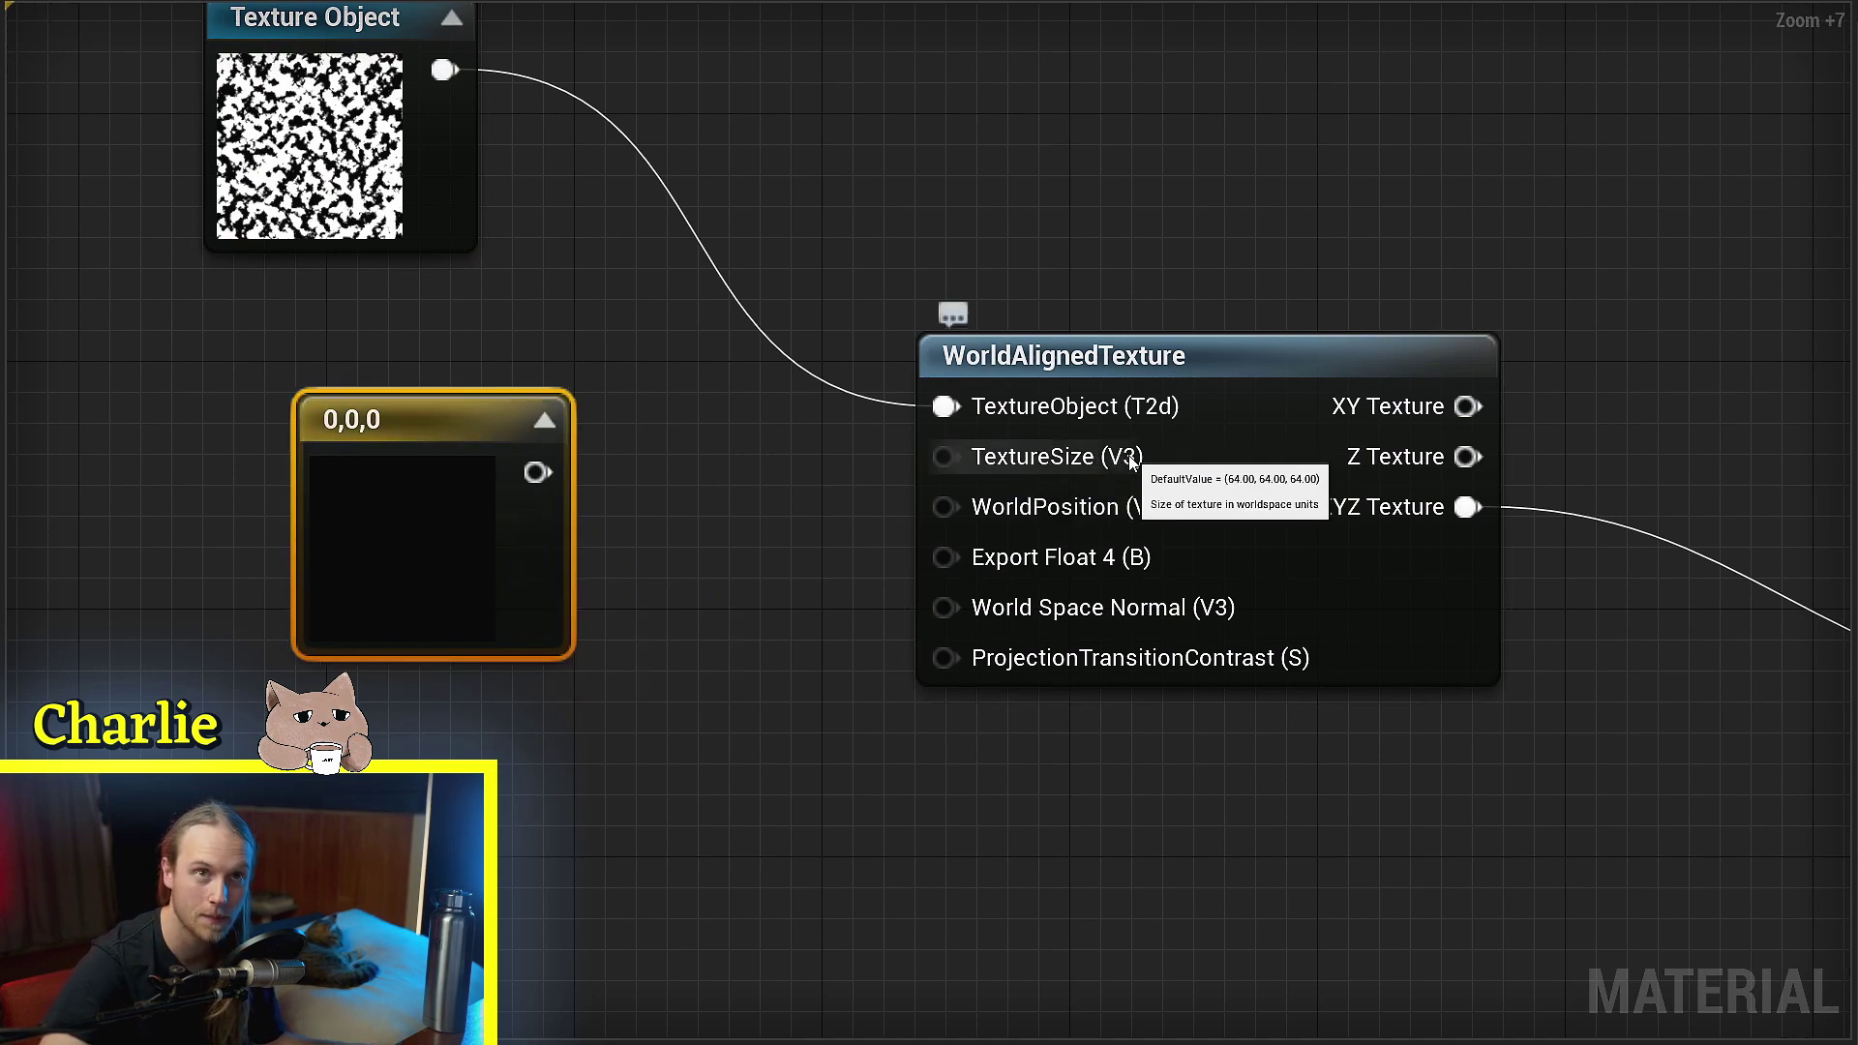
pyautogui.moveTo(535, 473); pyautogui.dragTo(945, 459)
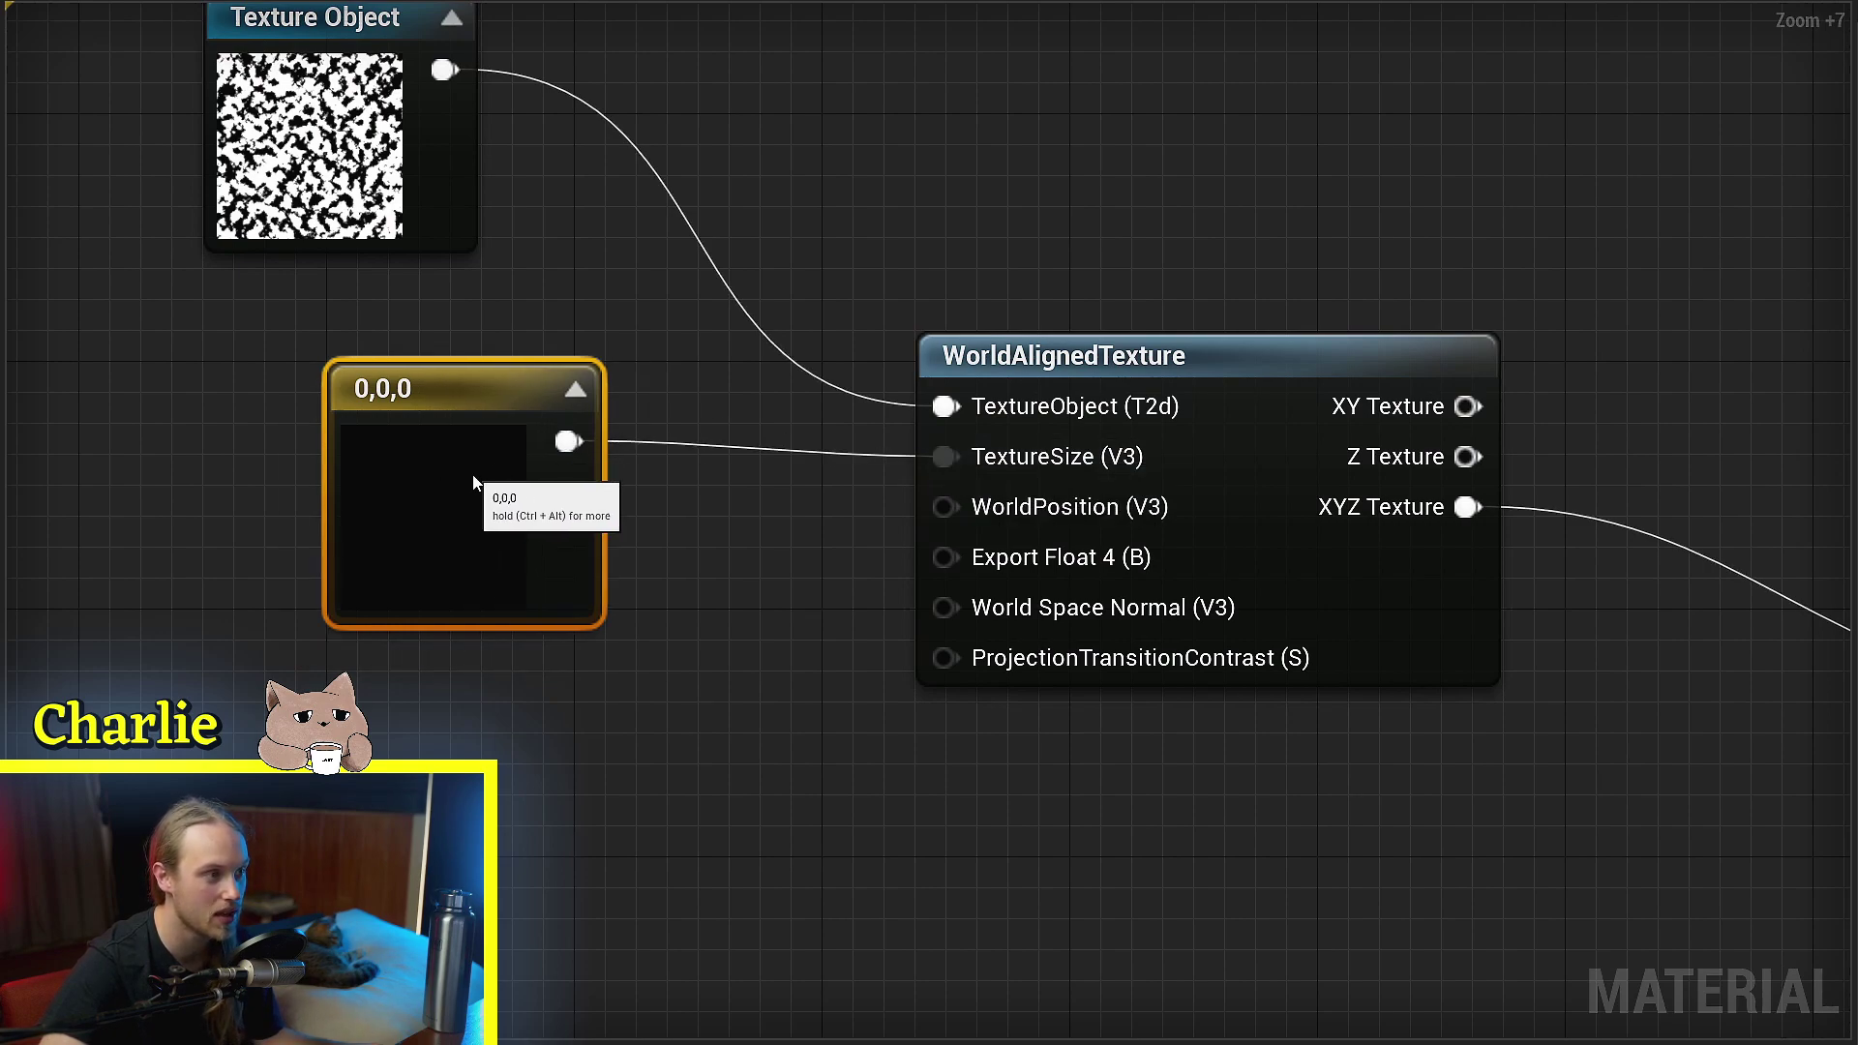
pyautogui.moveTo(474, 481); pyautogui.dragTo(478, 446)
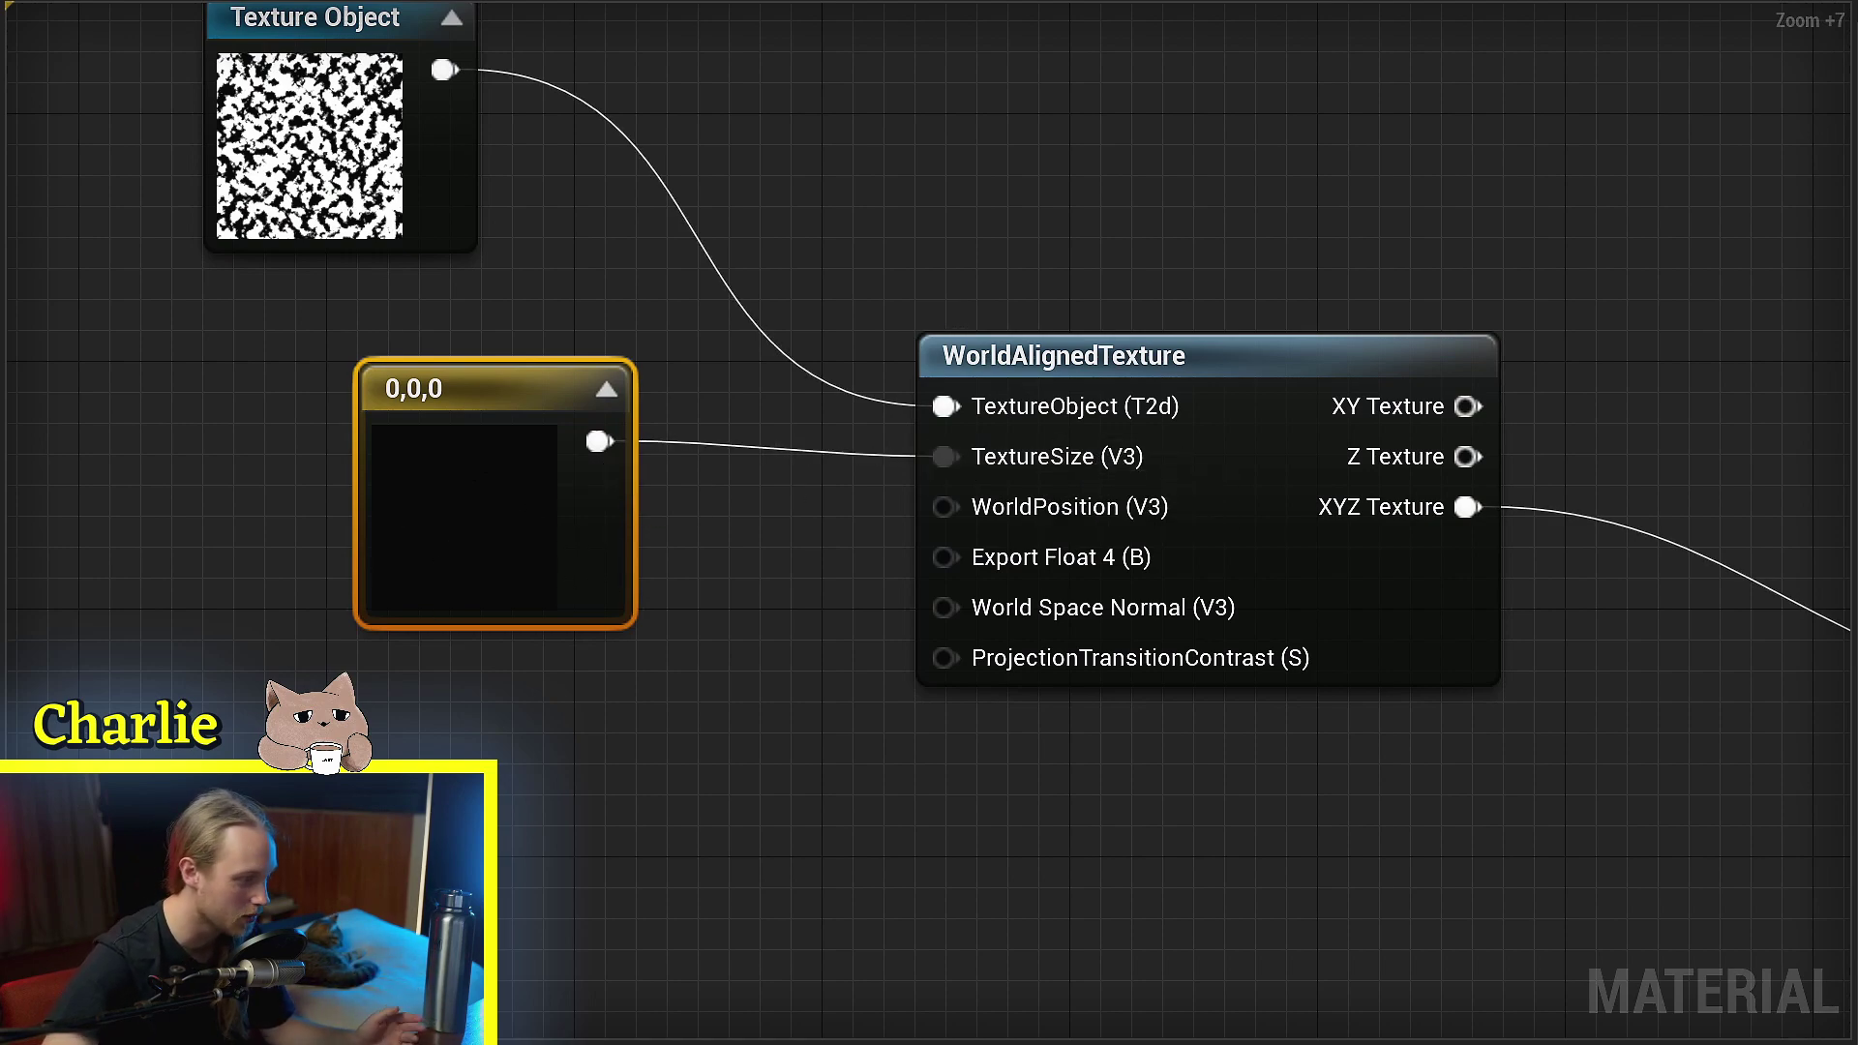
# Set the texture size vector to 500,500,500
pyautogui.write('500')
pyautogui.press('Tab')
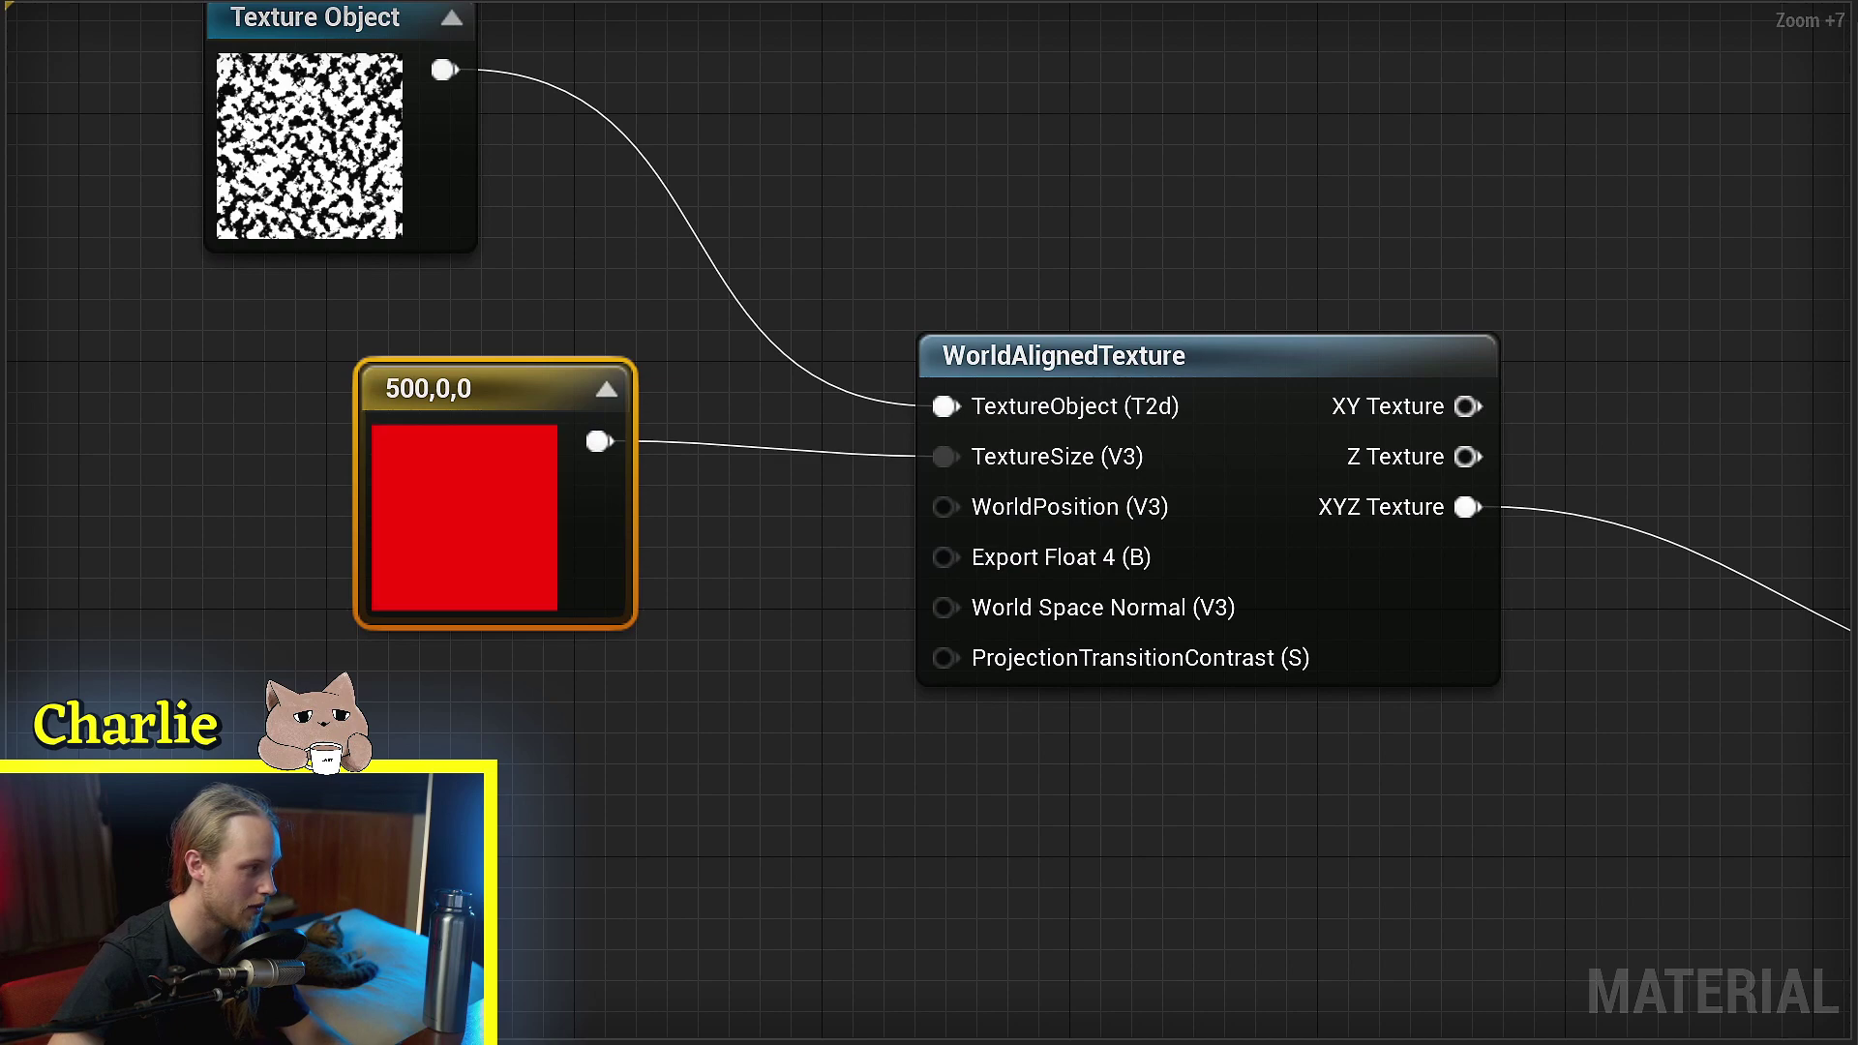
pyautogui.write('500')
pyautogui.press('Tab')
pyautogui.write('500')
pyautogui.press('Tab')
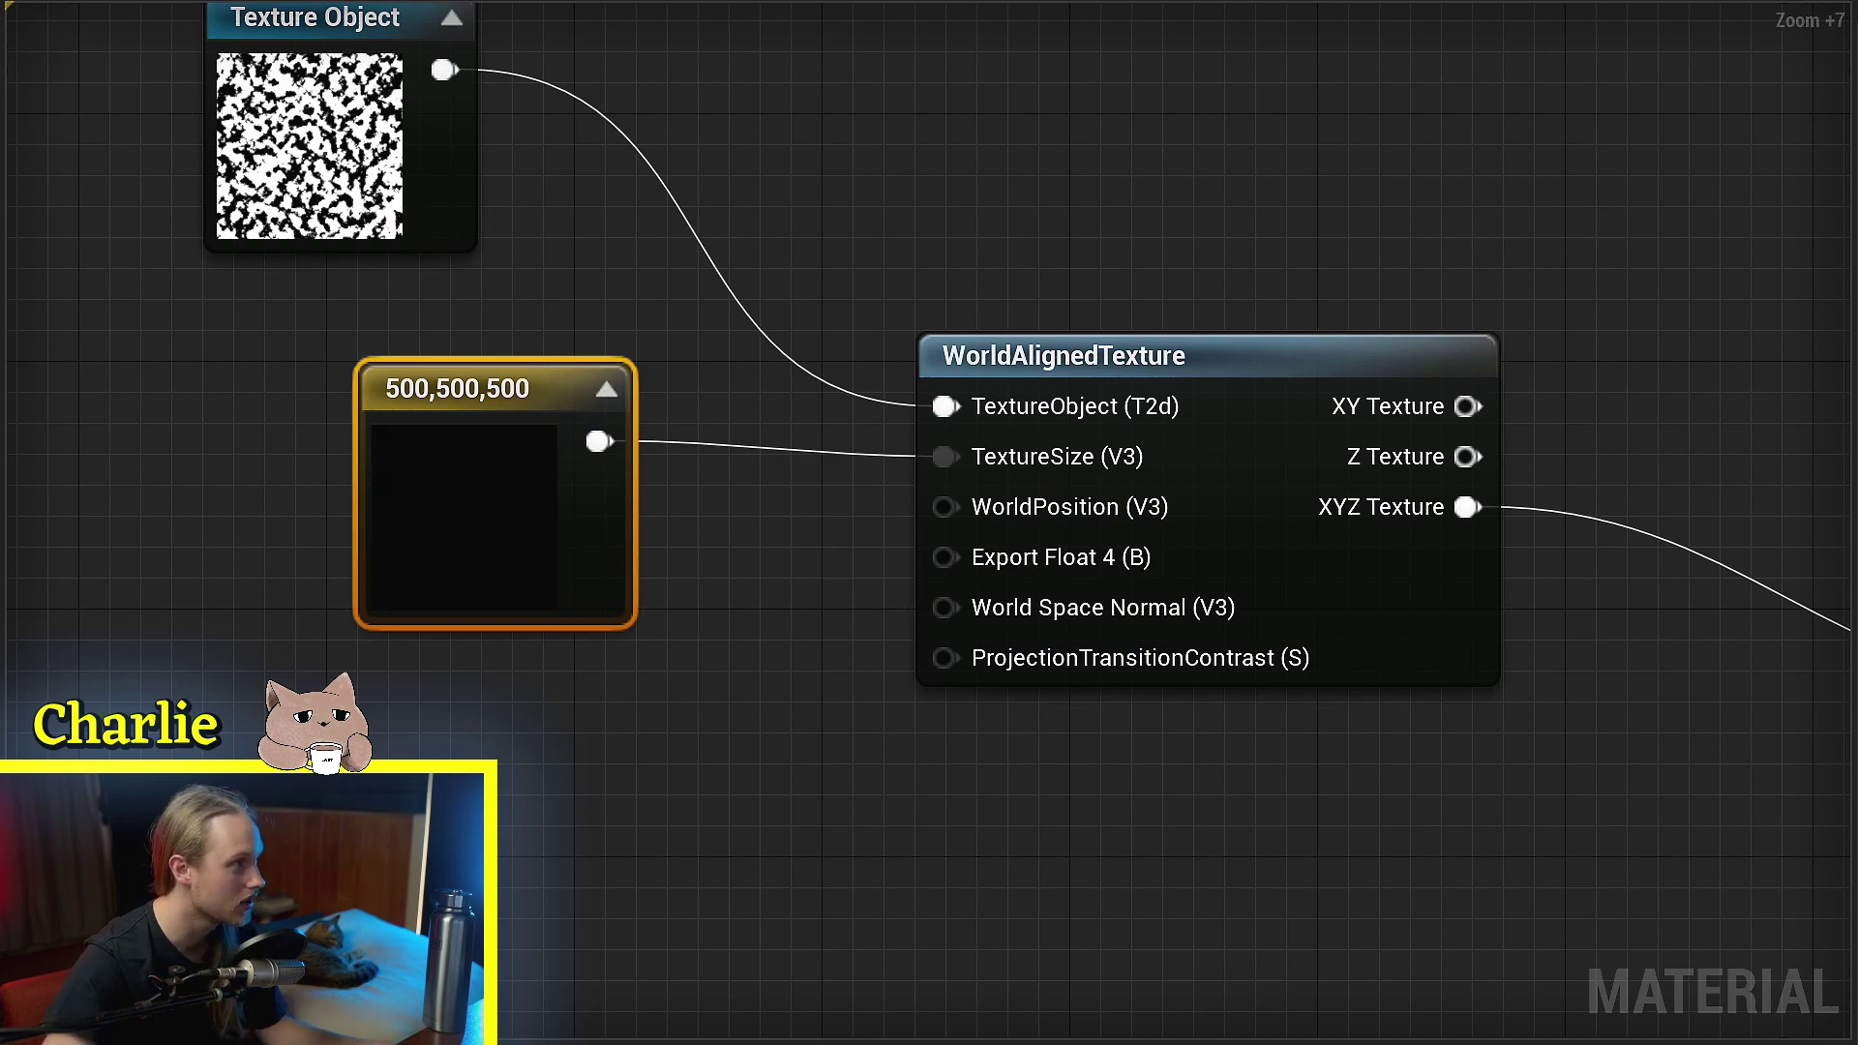
# Replace the texture size vector with a single Constant of 500 feeding TextureSize, and delete the vector node
pyautogui.moveTo(475, 383); pyautogui.dragTo(165, 353)
pyautogui.click(540, 515)
pyautogui.moveTo(613, 587); pyautogui.dragTo(923, 464)
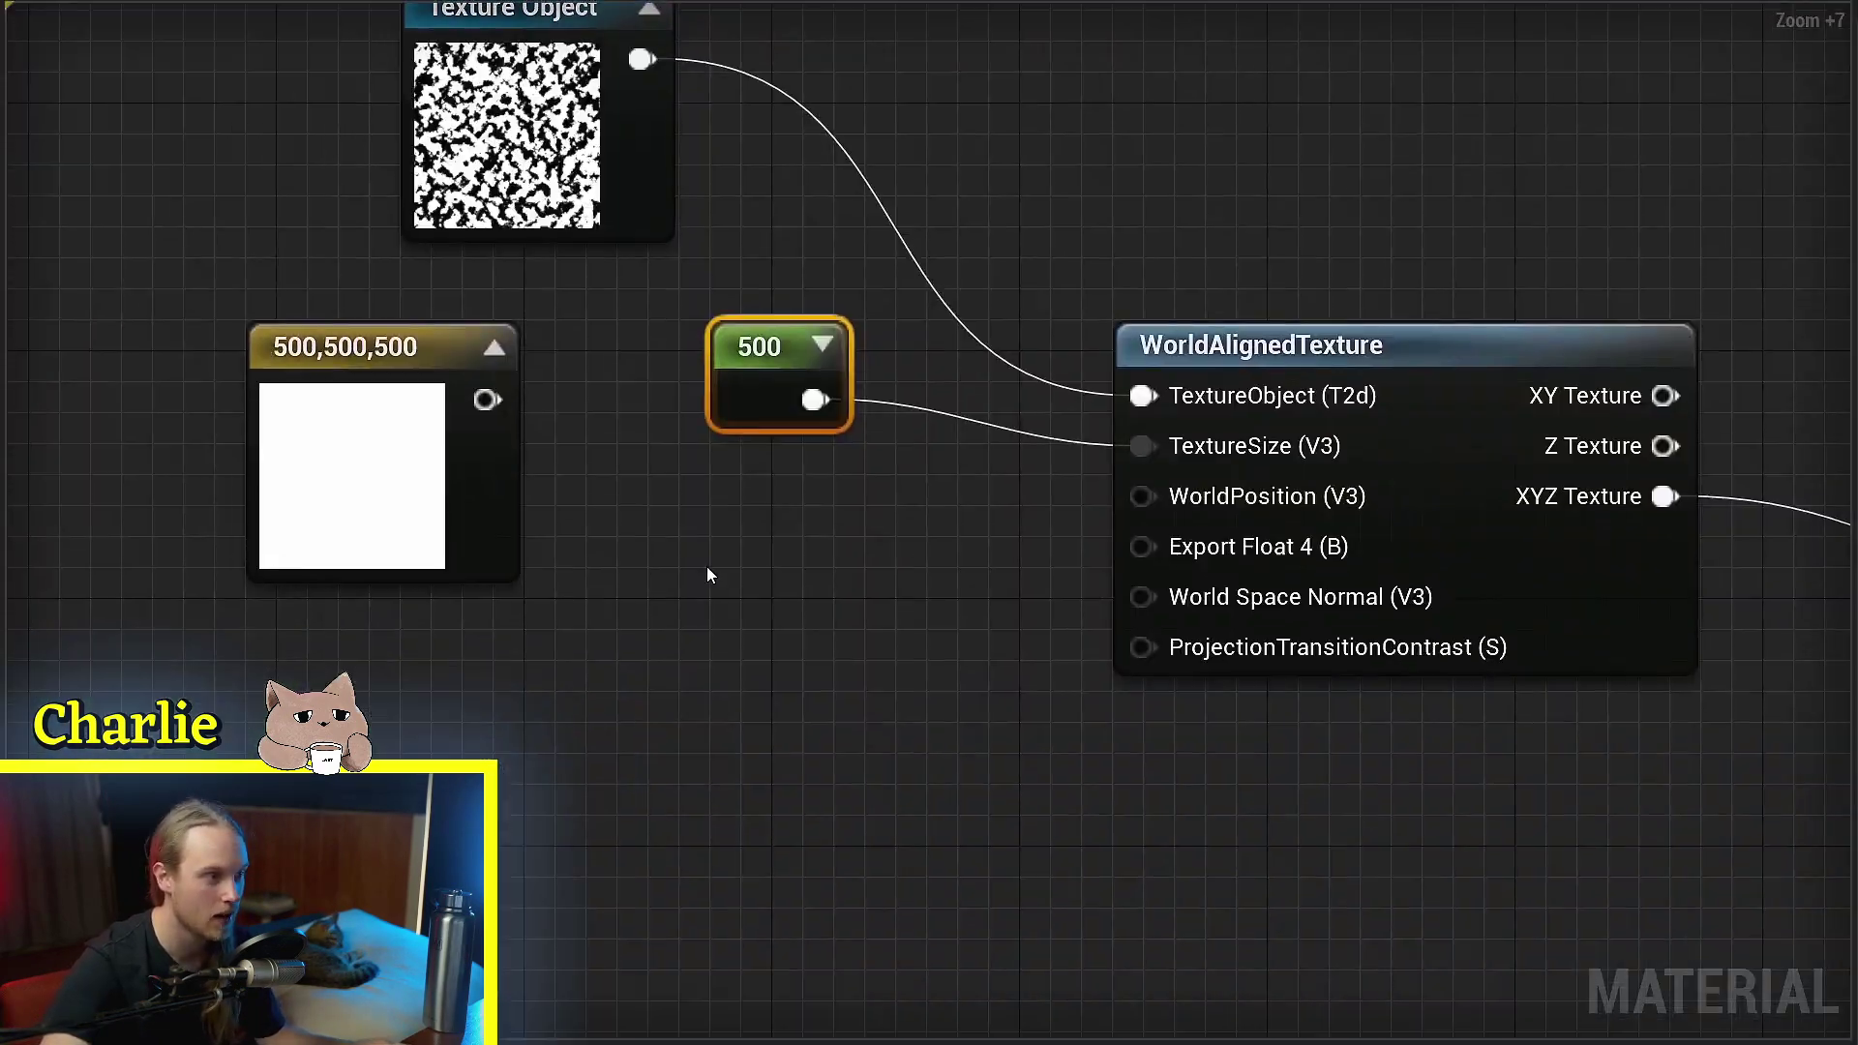
pyautogui.click(435, 465)
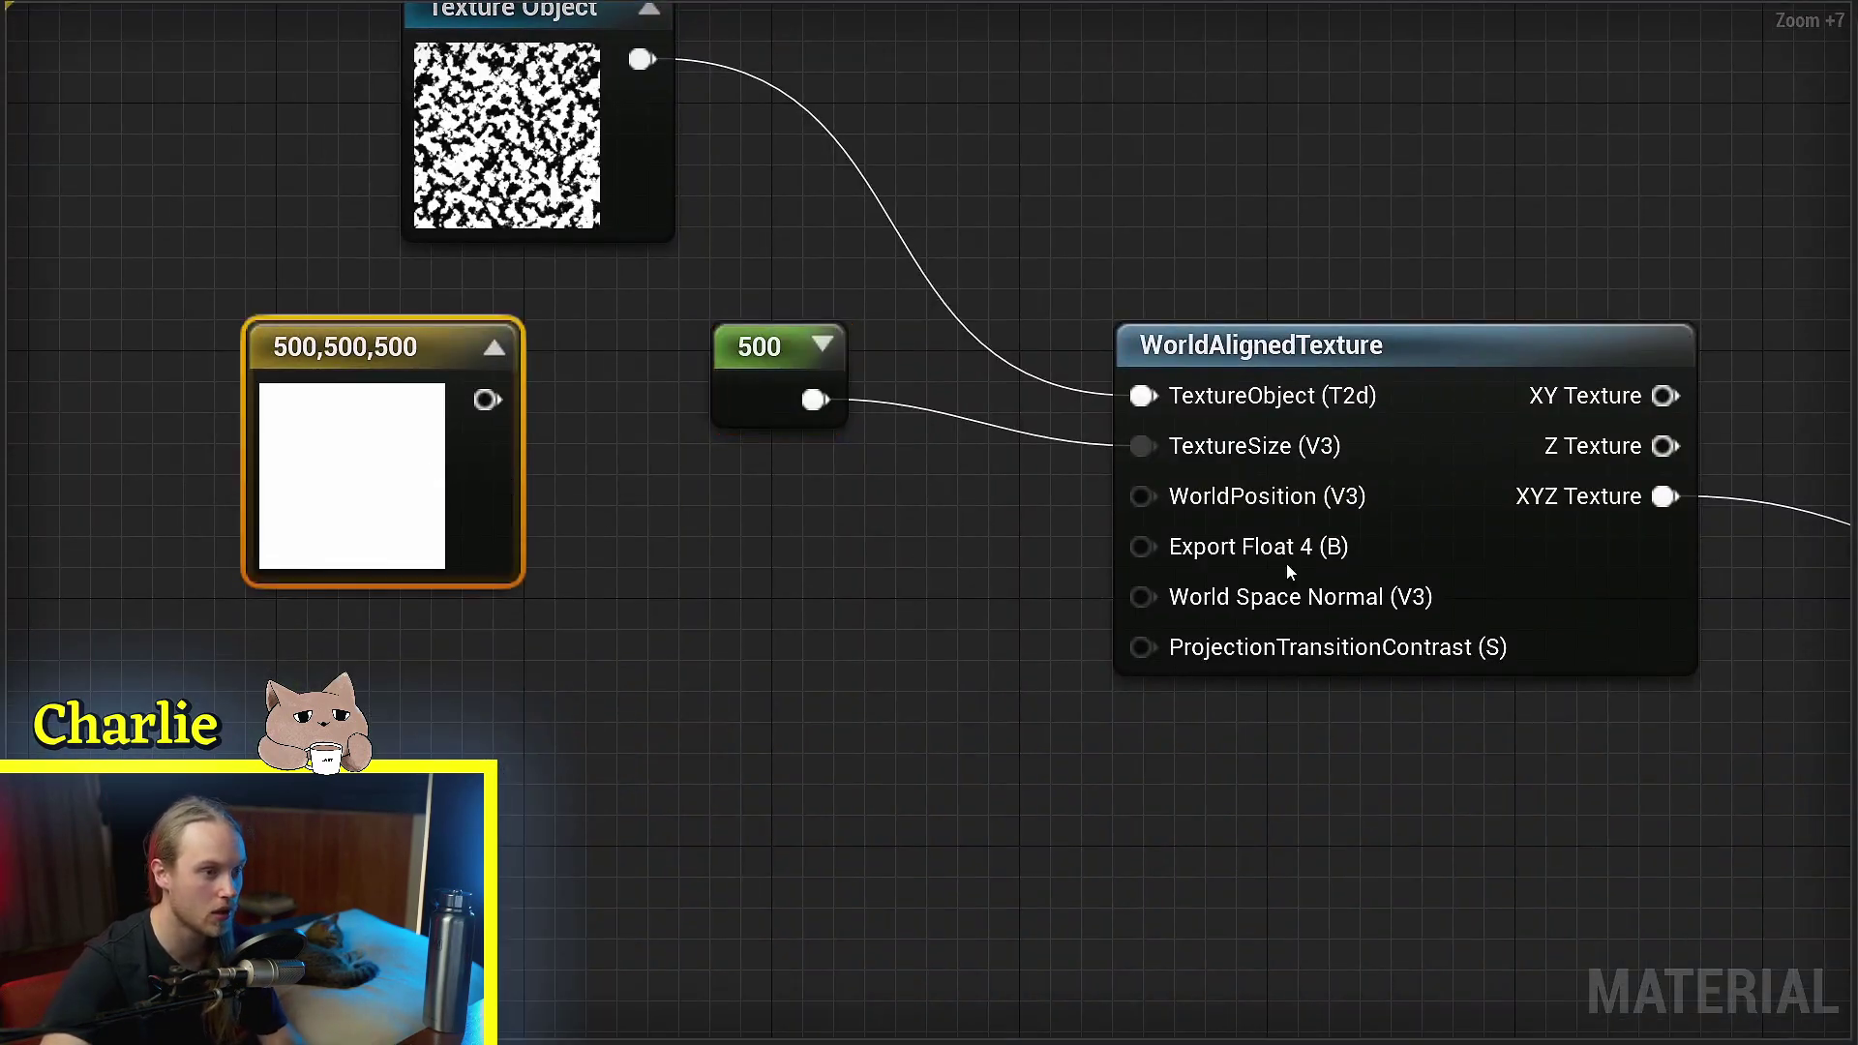
pyautogui.press('Delete')
pyautogui.moveTo(318, 643); pyautogui.dragTo(457, 649, button='right')
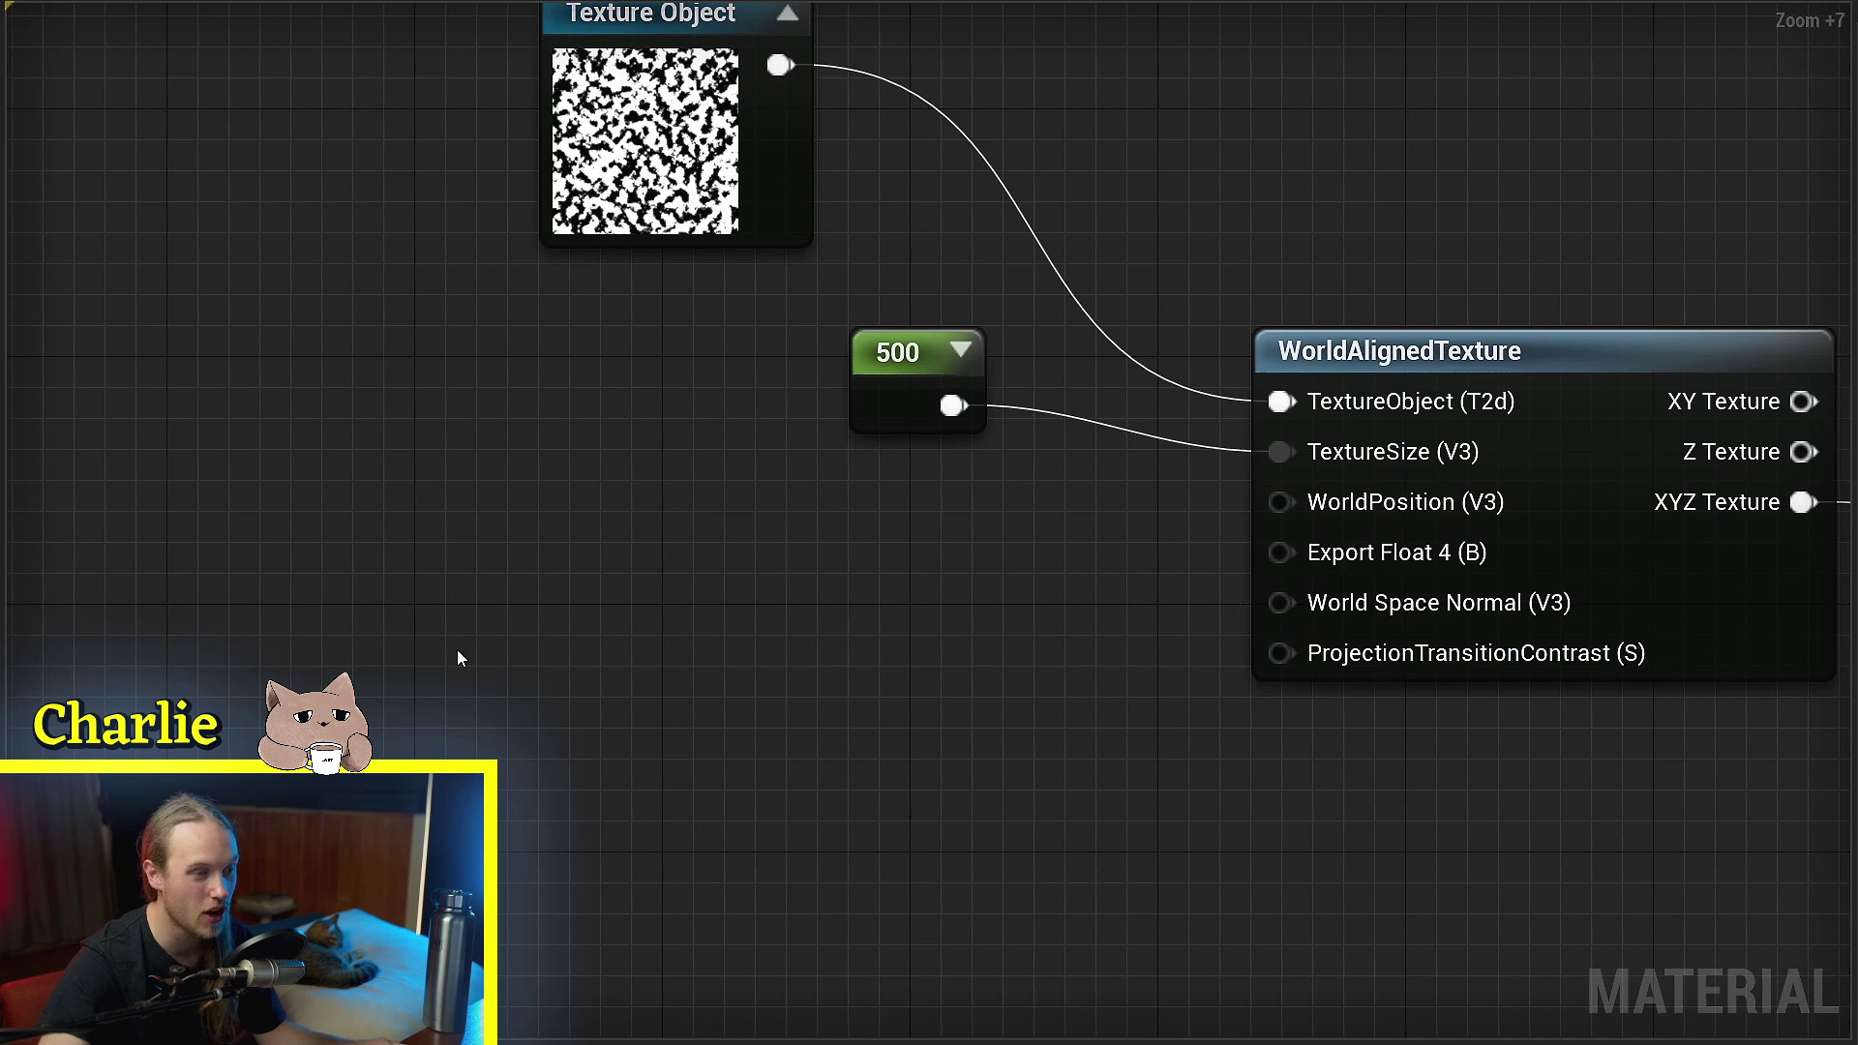
# Offset the WorldPosition input with an Add node combining Absolute World Position as A and a new Constant3Vector as B
pyautogui.rightClick(366, 611)
pyautogui.write('world')
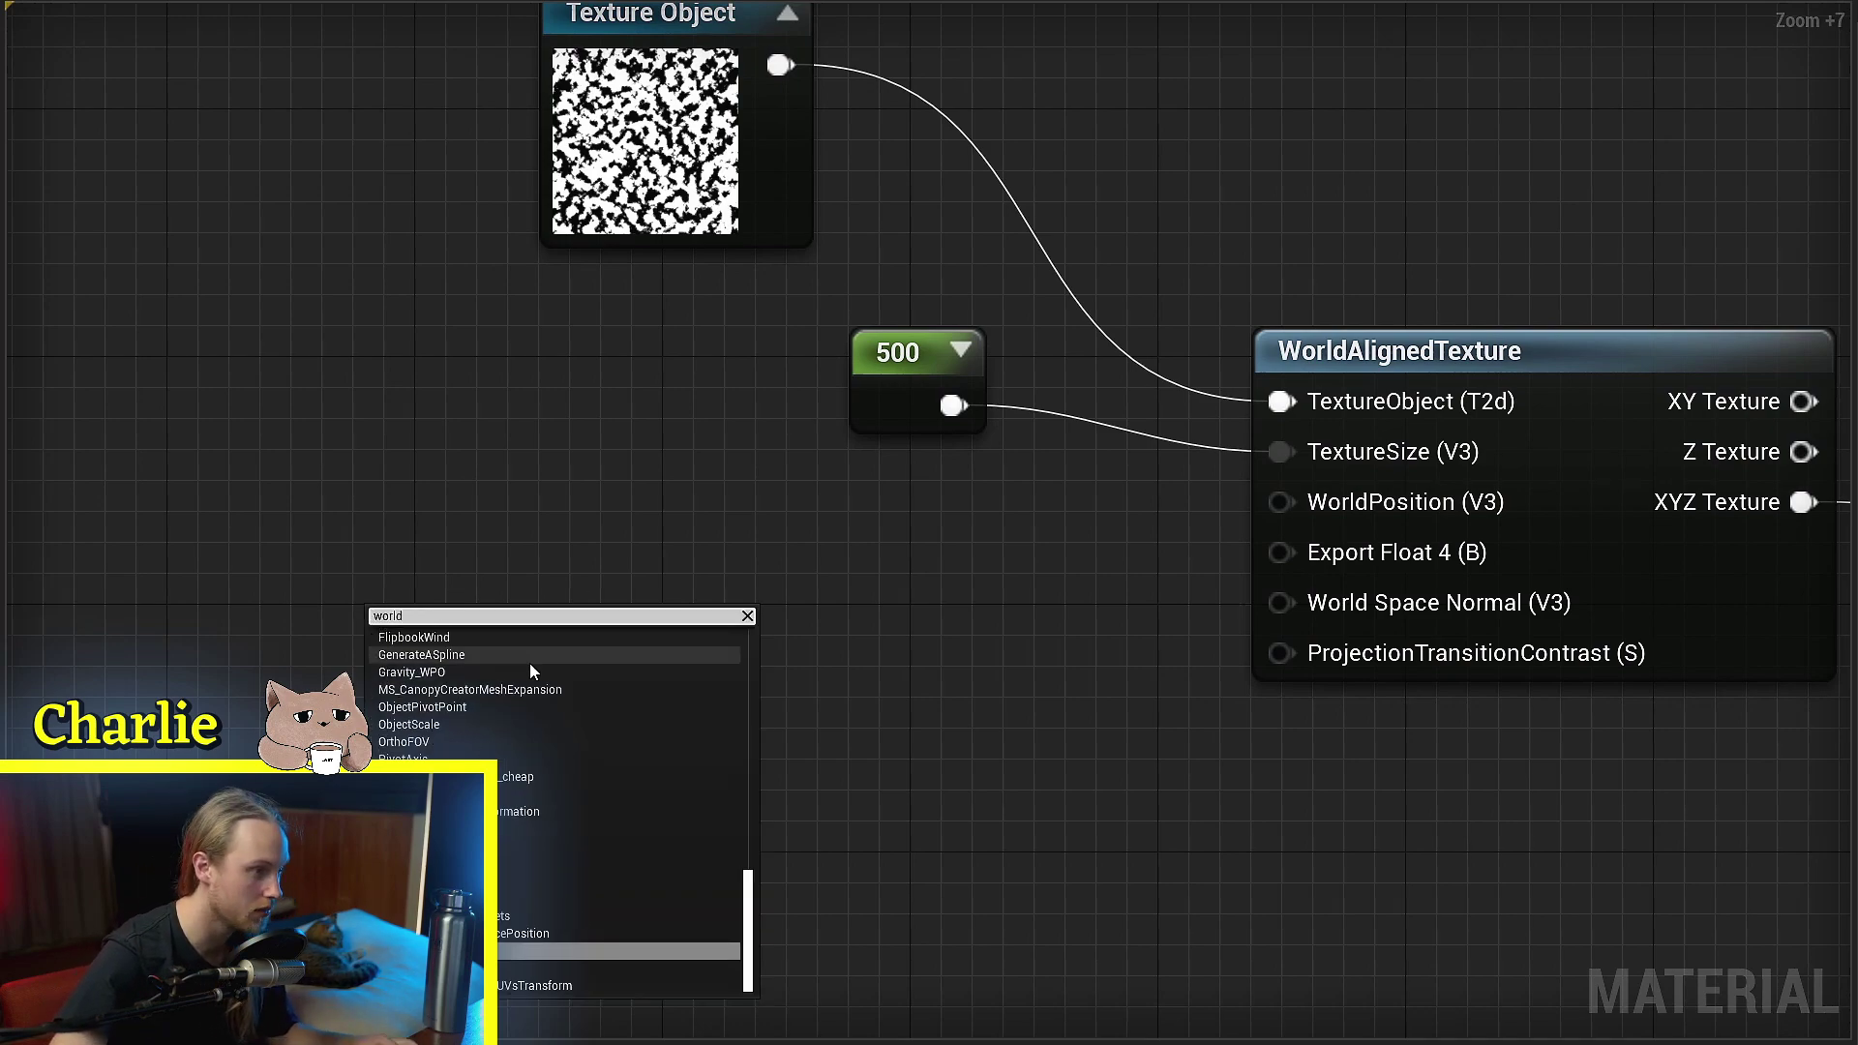
pyautogui.scroll(10, 531, 664)
pyautogui.click(449, 654)
pyautogui.moveTo(502, 638); pyautogui.dragTo(332, 485)
pyautogui.moveTo(537, 559); pyautogui.dragTo(665, 571)
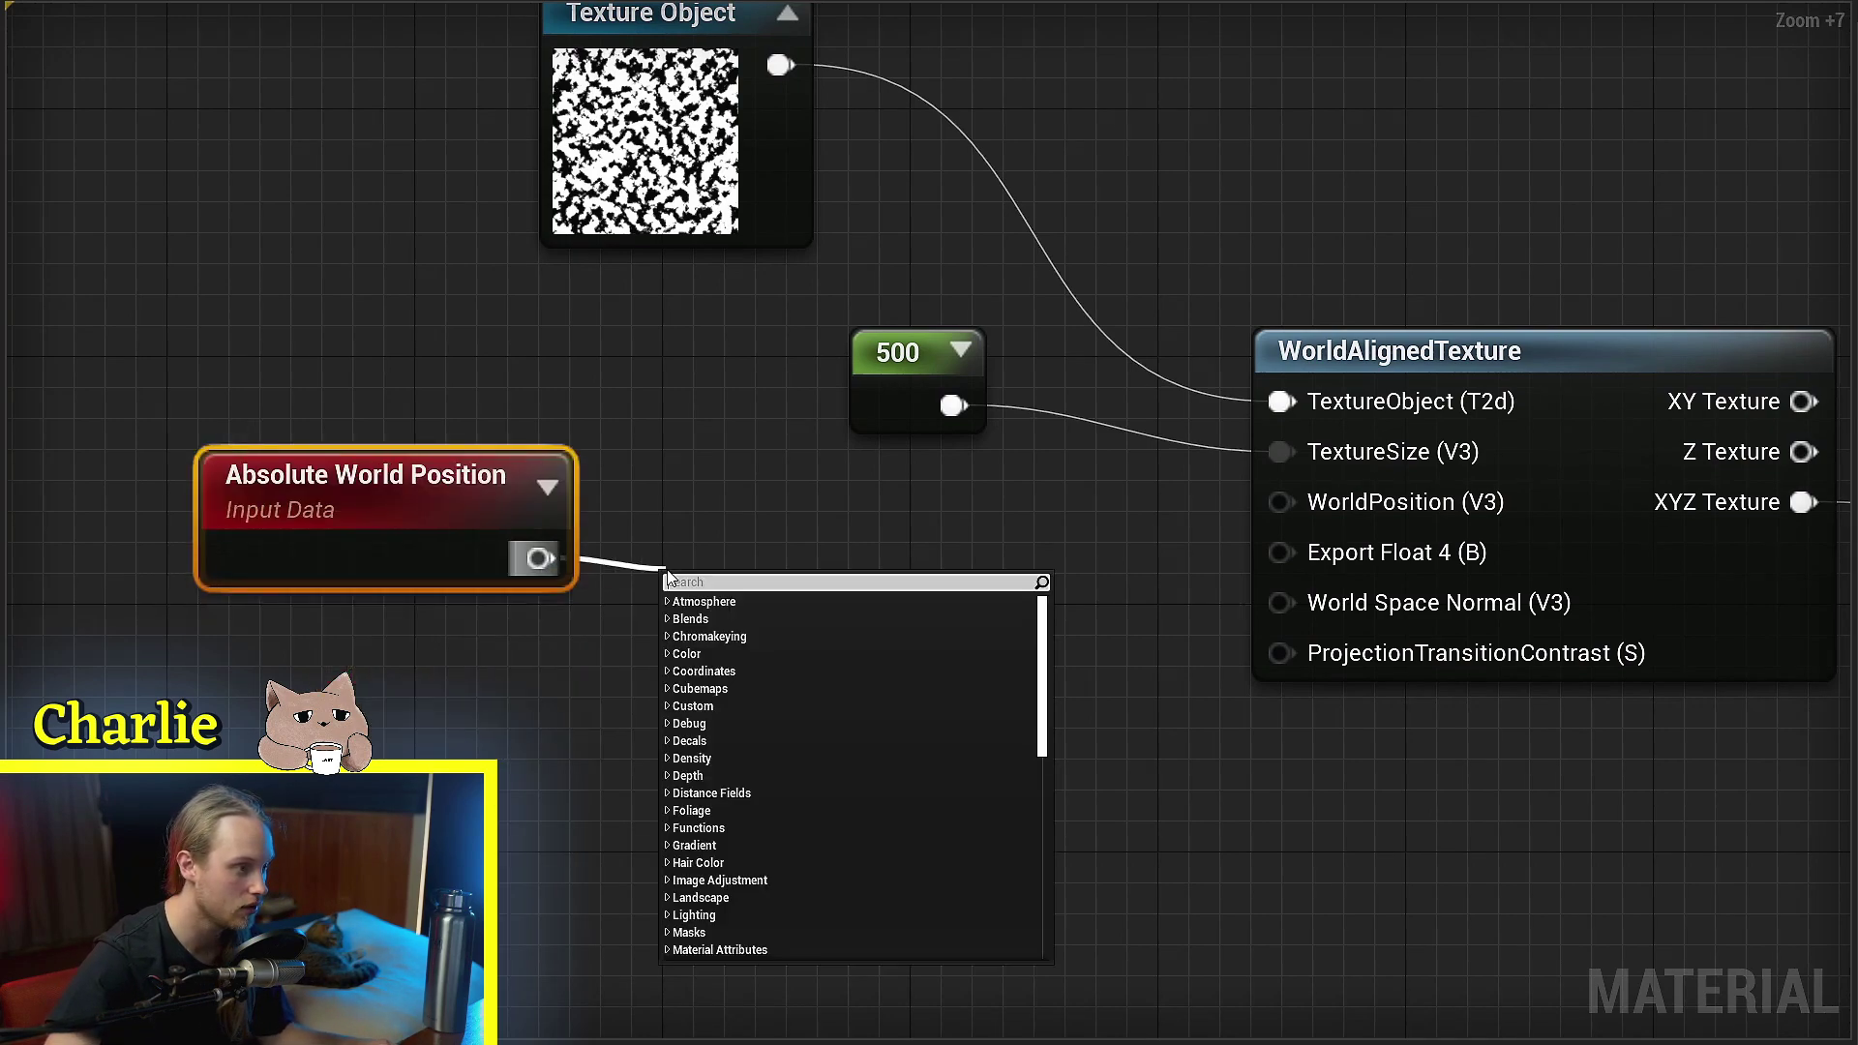
pyautogui.write('add')
pyautogui.press('Return')
pyautogui.click(442, 734)
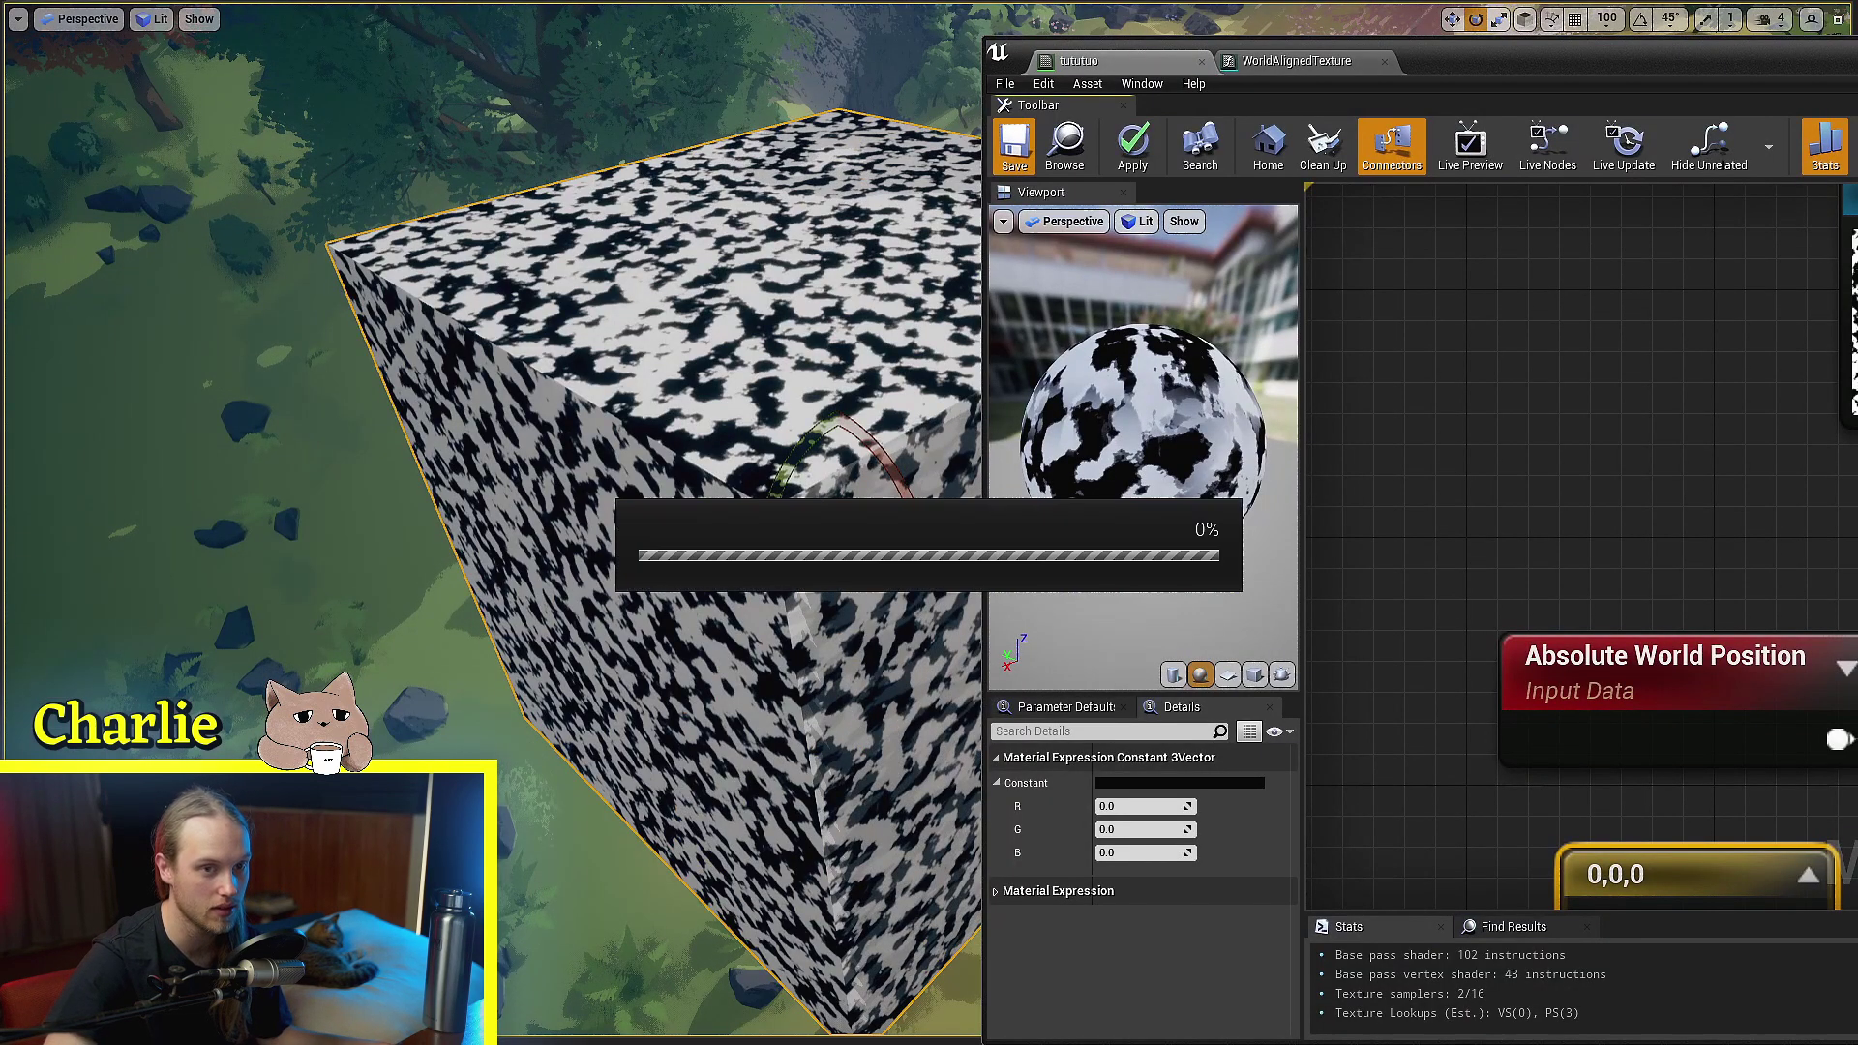
# Shrink and move the material editor window aside from the cube, and set the offset vector's G value to 40
pyautogui.moveTo(1857, 338); pyautogui.dragTo(1548, 338)
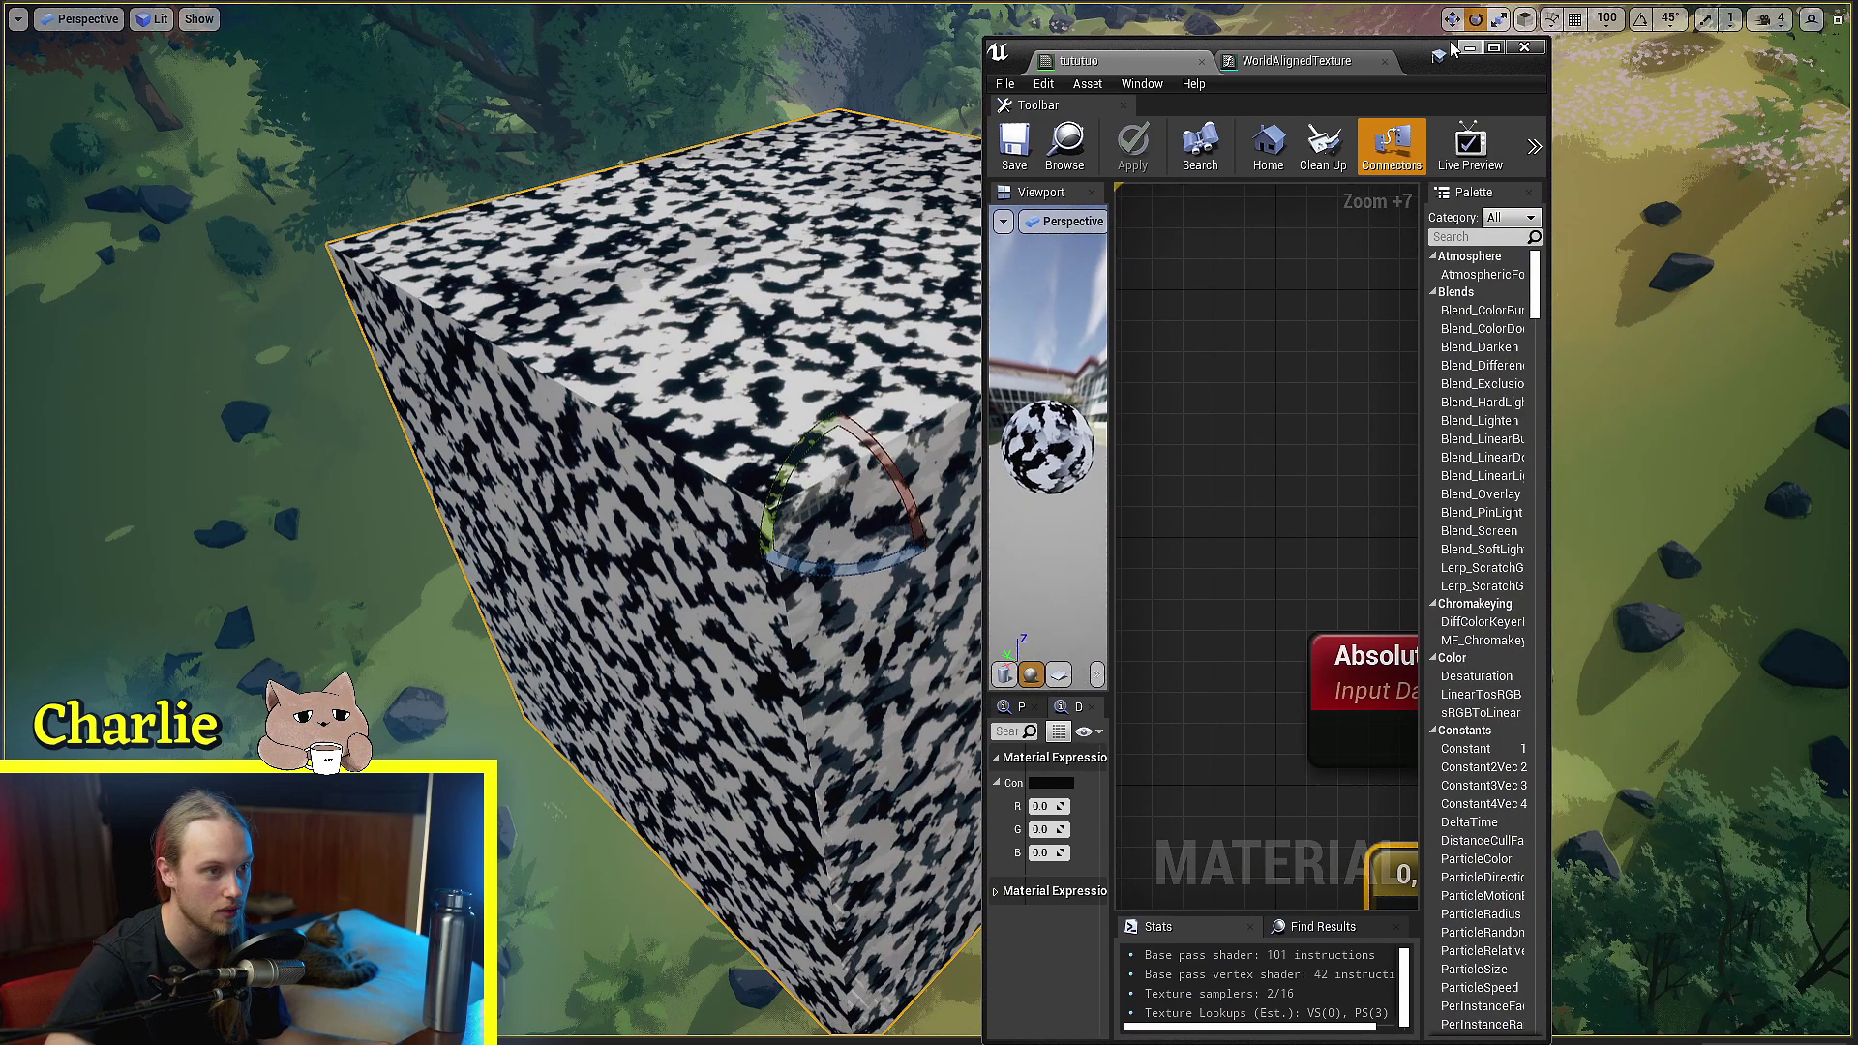
pyautogui.moveTo(1409, 64); pyautogui.dragTo(1703, 18)
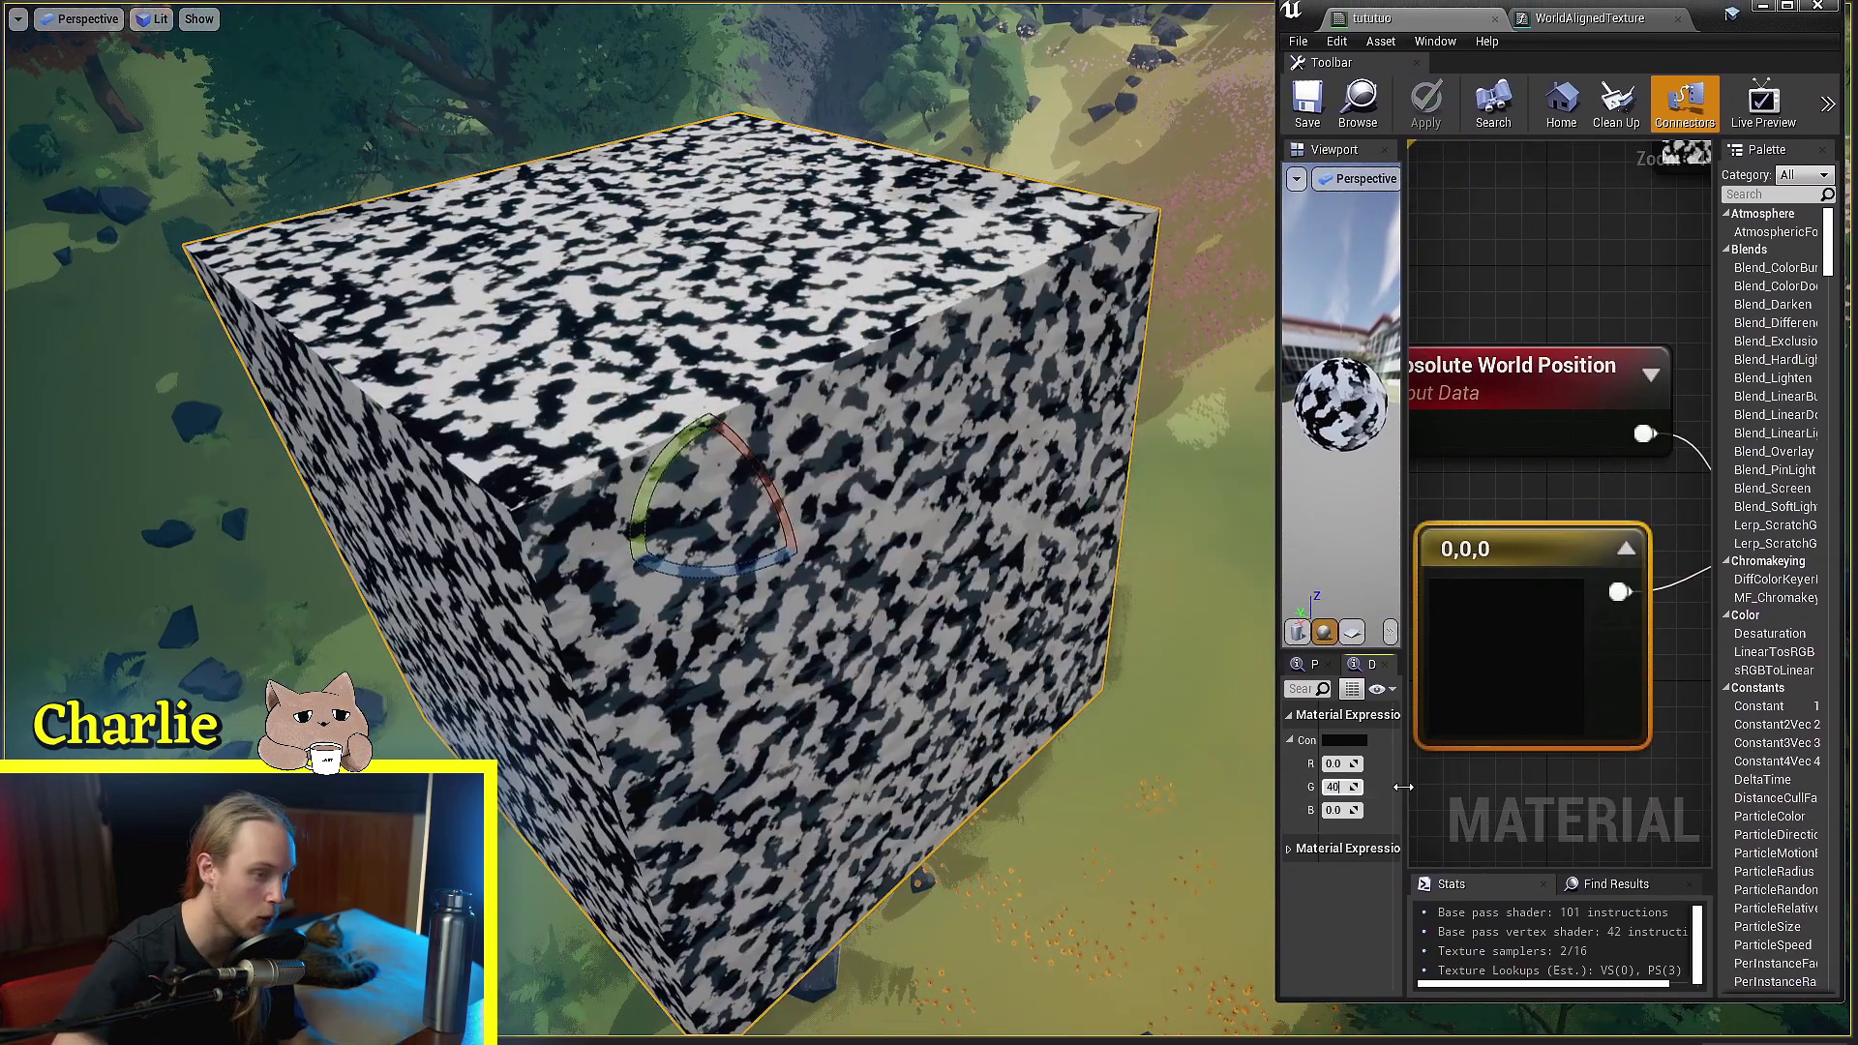
pyautogui.press('Return')
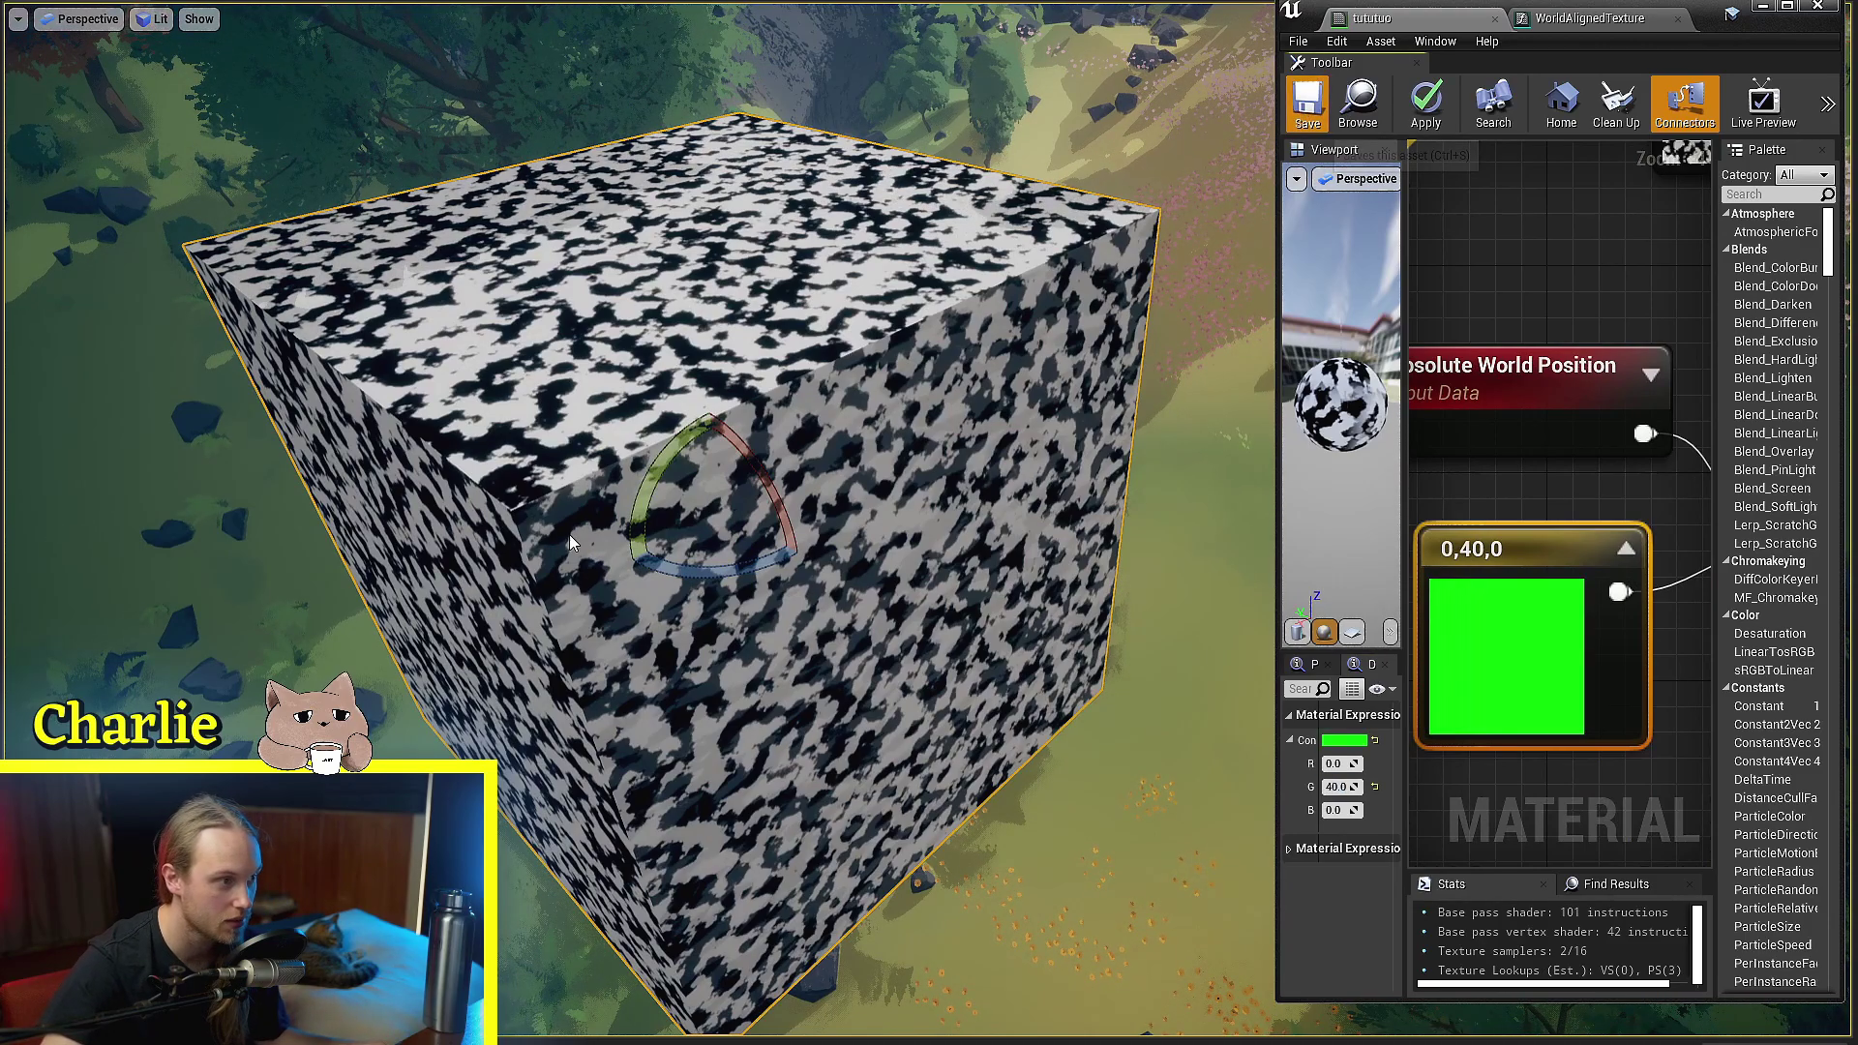
pyautogui.moveTo(570, 535); pyautogui.dragTo(658, 532, button='right')
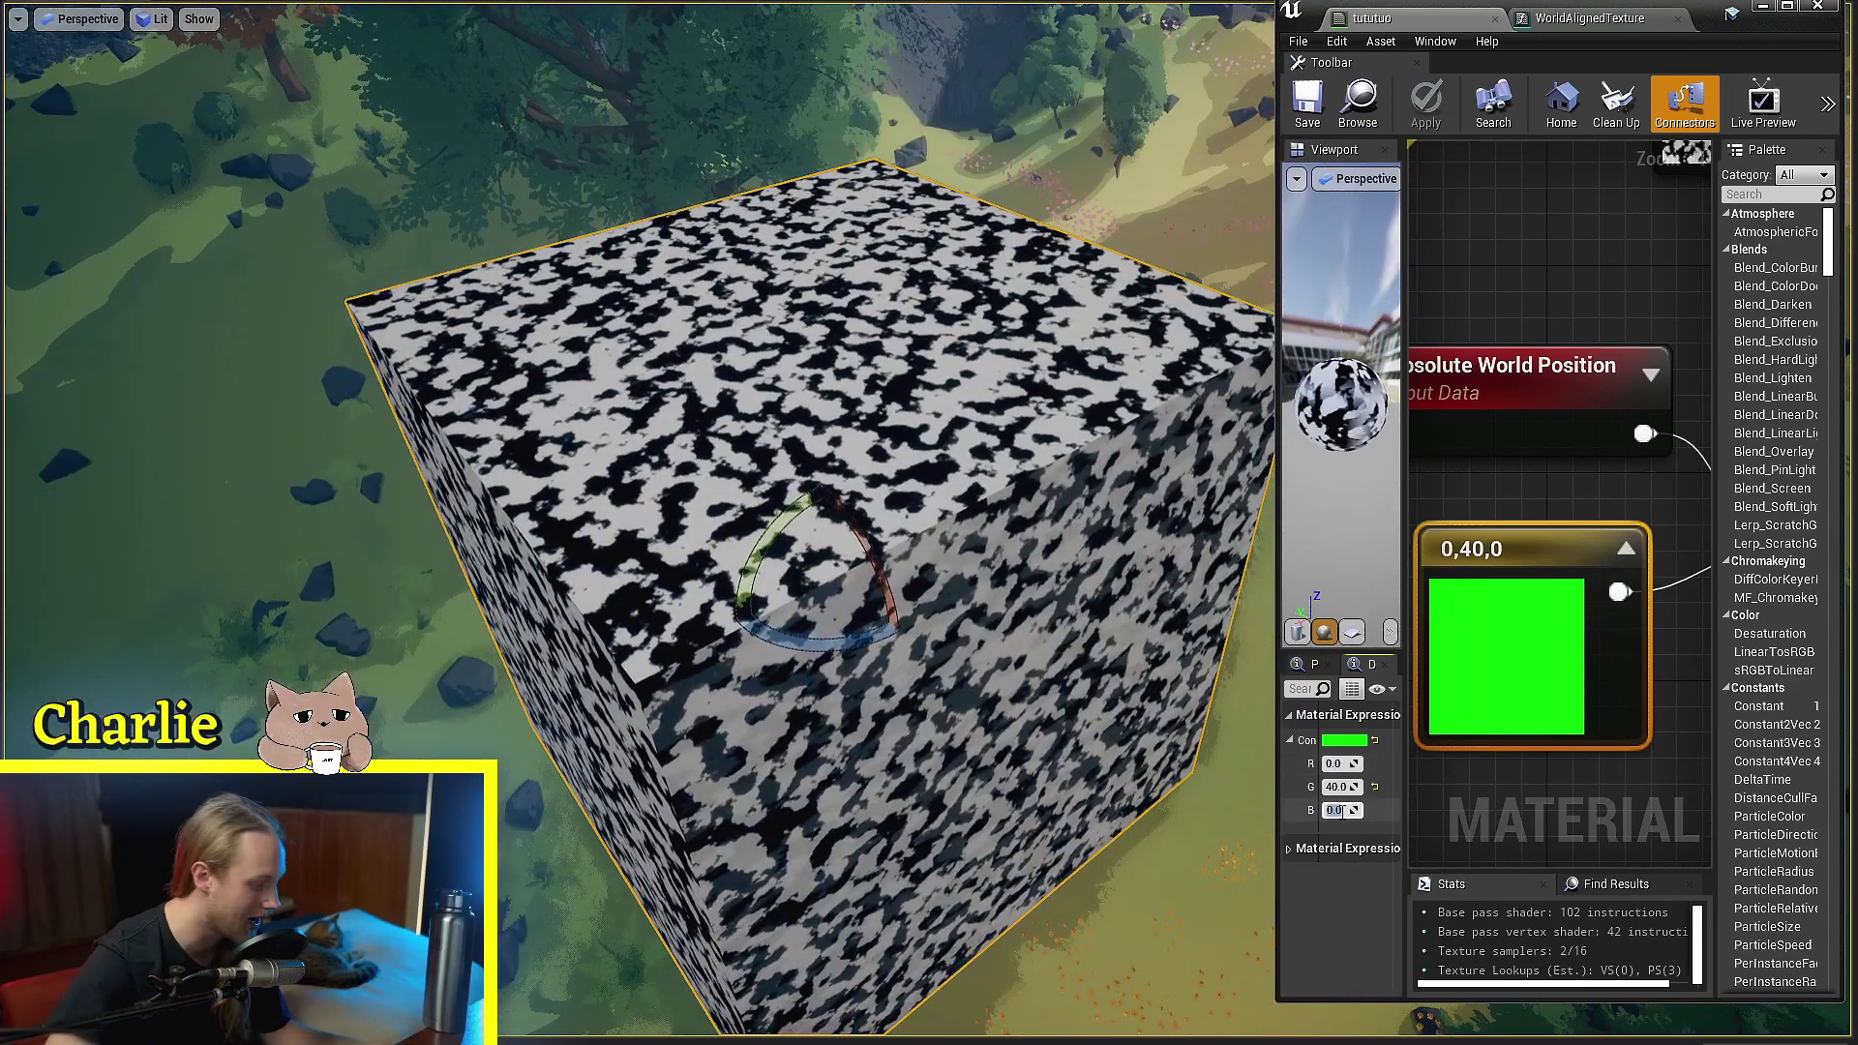
# Set the offset vector's B value to 100 and inspect the texture's position on the cube's faces
pyautogui.click(1348, 810)
pyautogui.write('100')
pyautogui.press('Return')
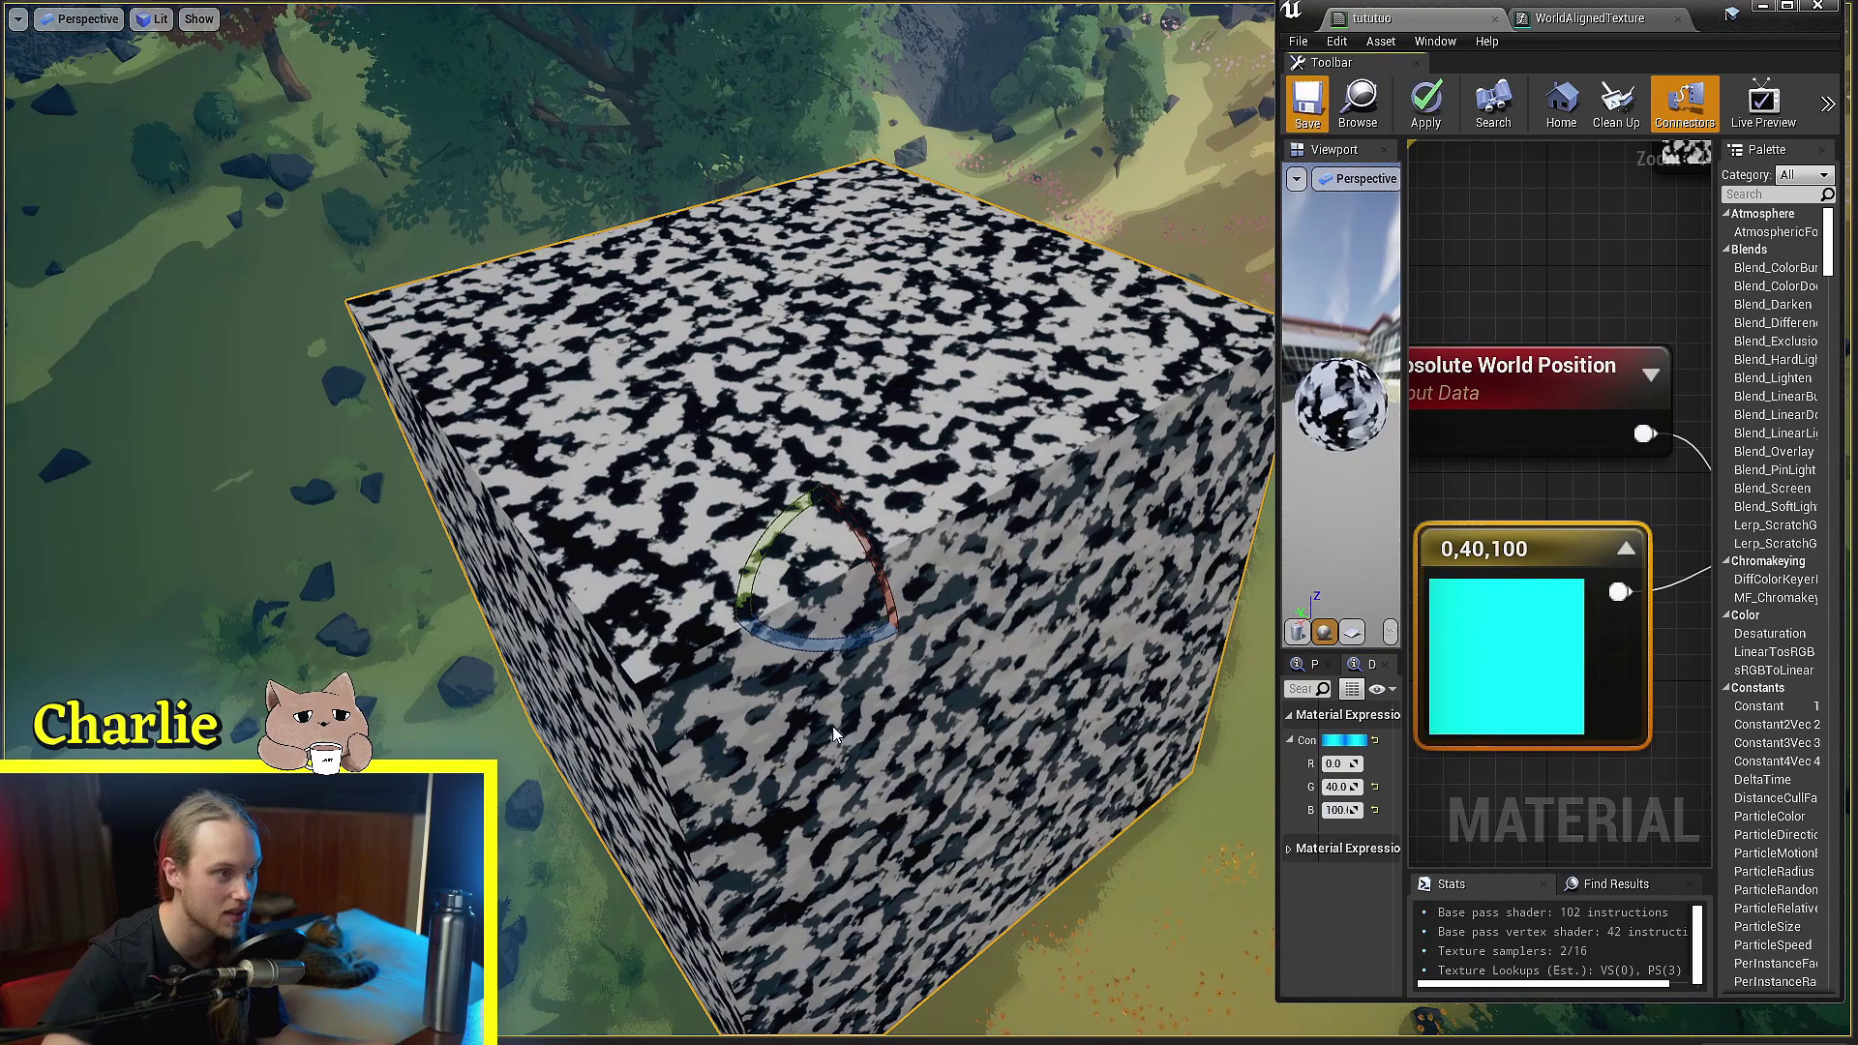
pyautogui.moveTo(914, 696)
pyautogui.mouseDown(button='right')
pyautogui.moveTo(913, 648)
pyautogui.moveTo(913, 701)
pyautogui.mouseUp(button='right')
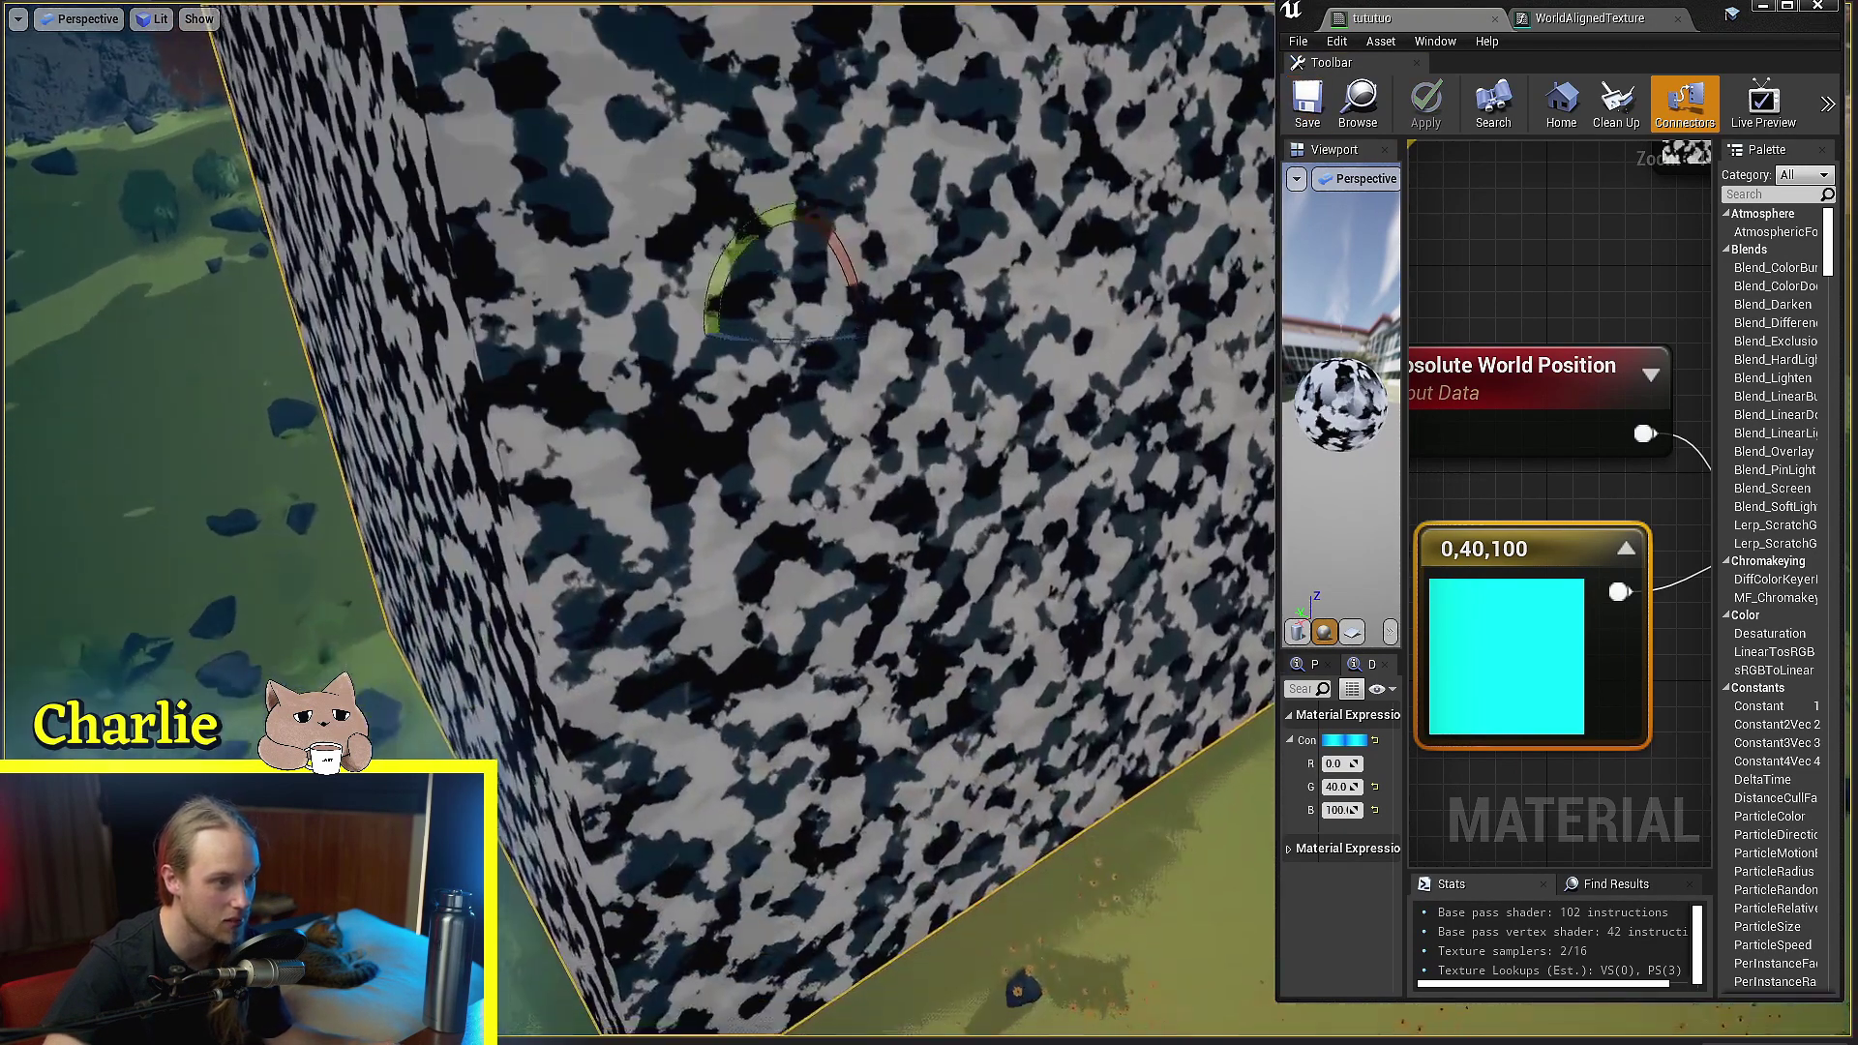
pyautogui.moveTo(670, 709); pyautogui.dragTo(796, 531, button='right')
pyautogui.press('f')
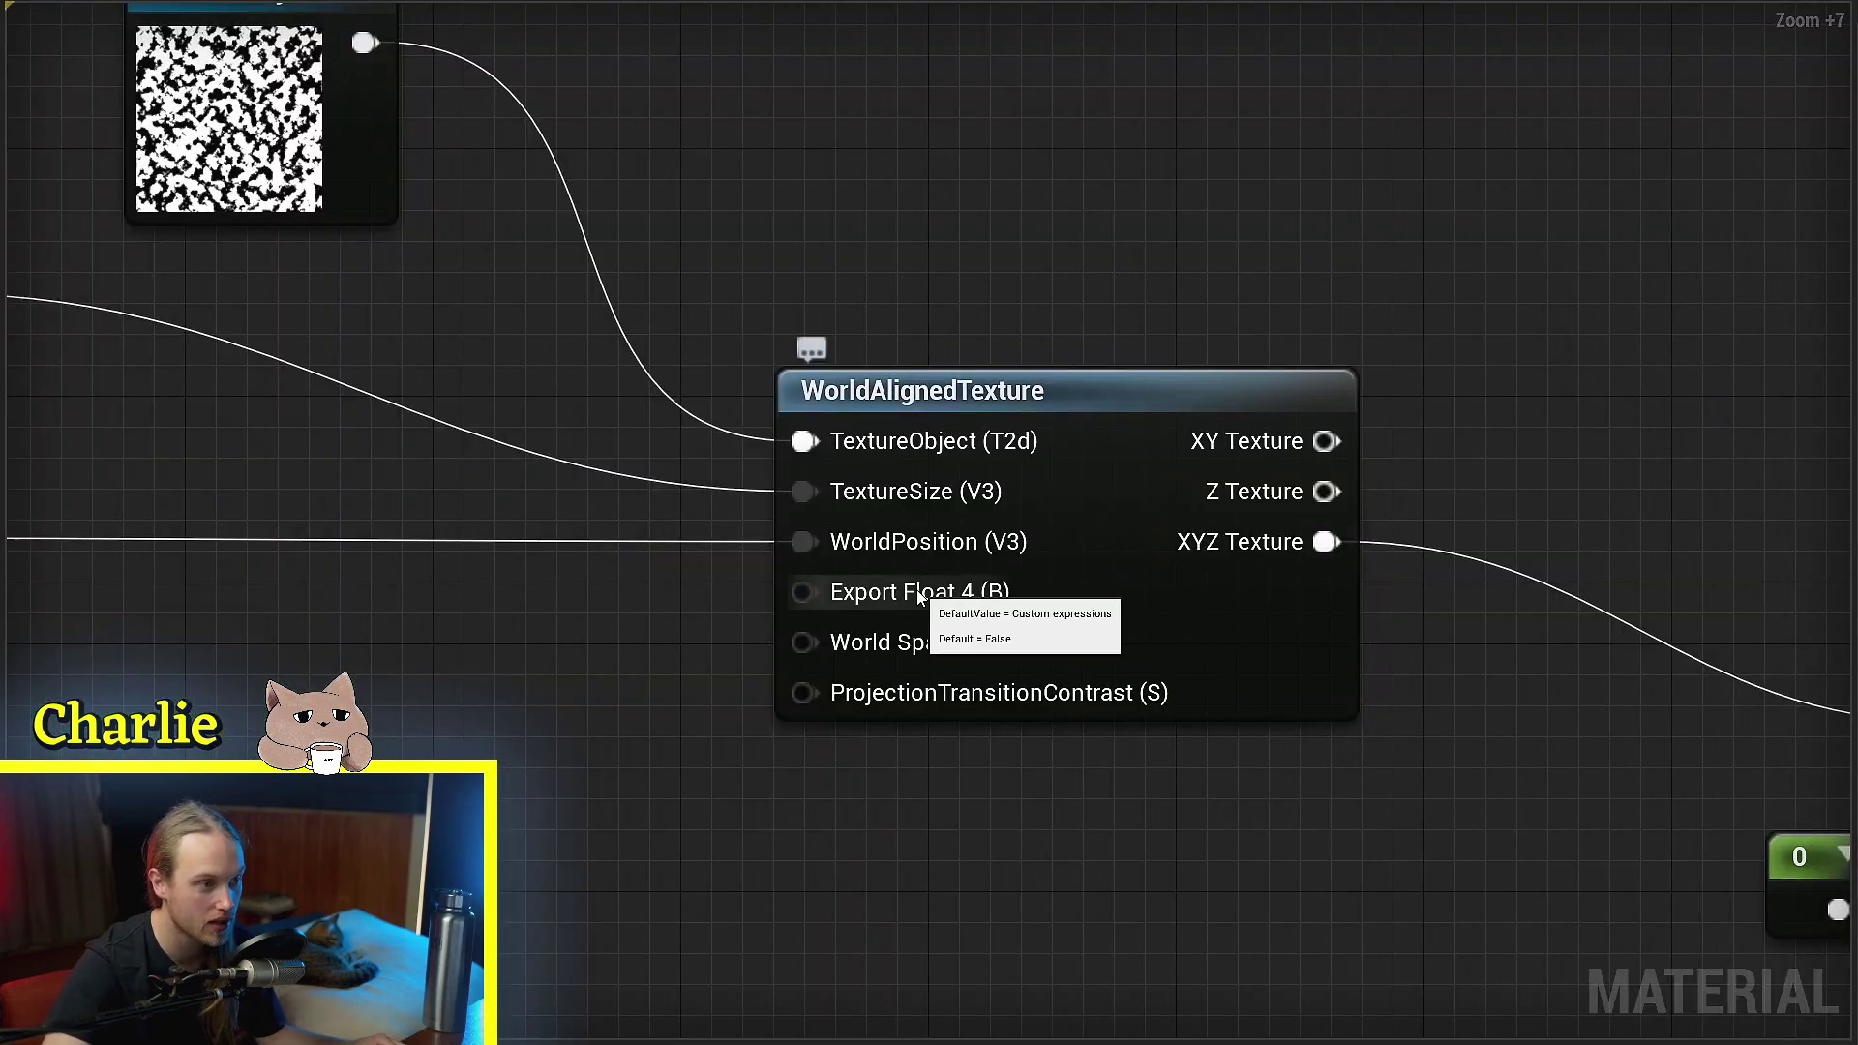
# Examine the Export Float 4 and World Space Normal inputs of WorldAlignedTexture and the nodes feeding the function
pyautogui.moveTo(1348, 569); pyautogui.dragTo(1124, 531, button='right')
pyautogui.moveTo(1547, 604); pyautogui.dragTo(1266, 554, button='right')
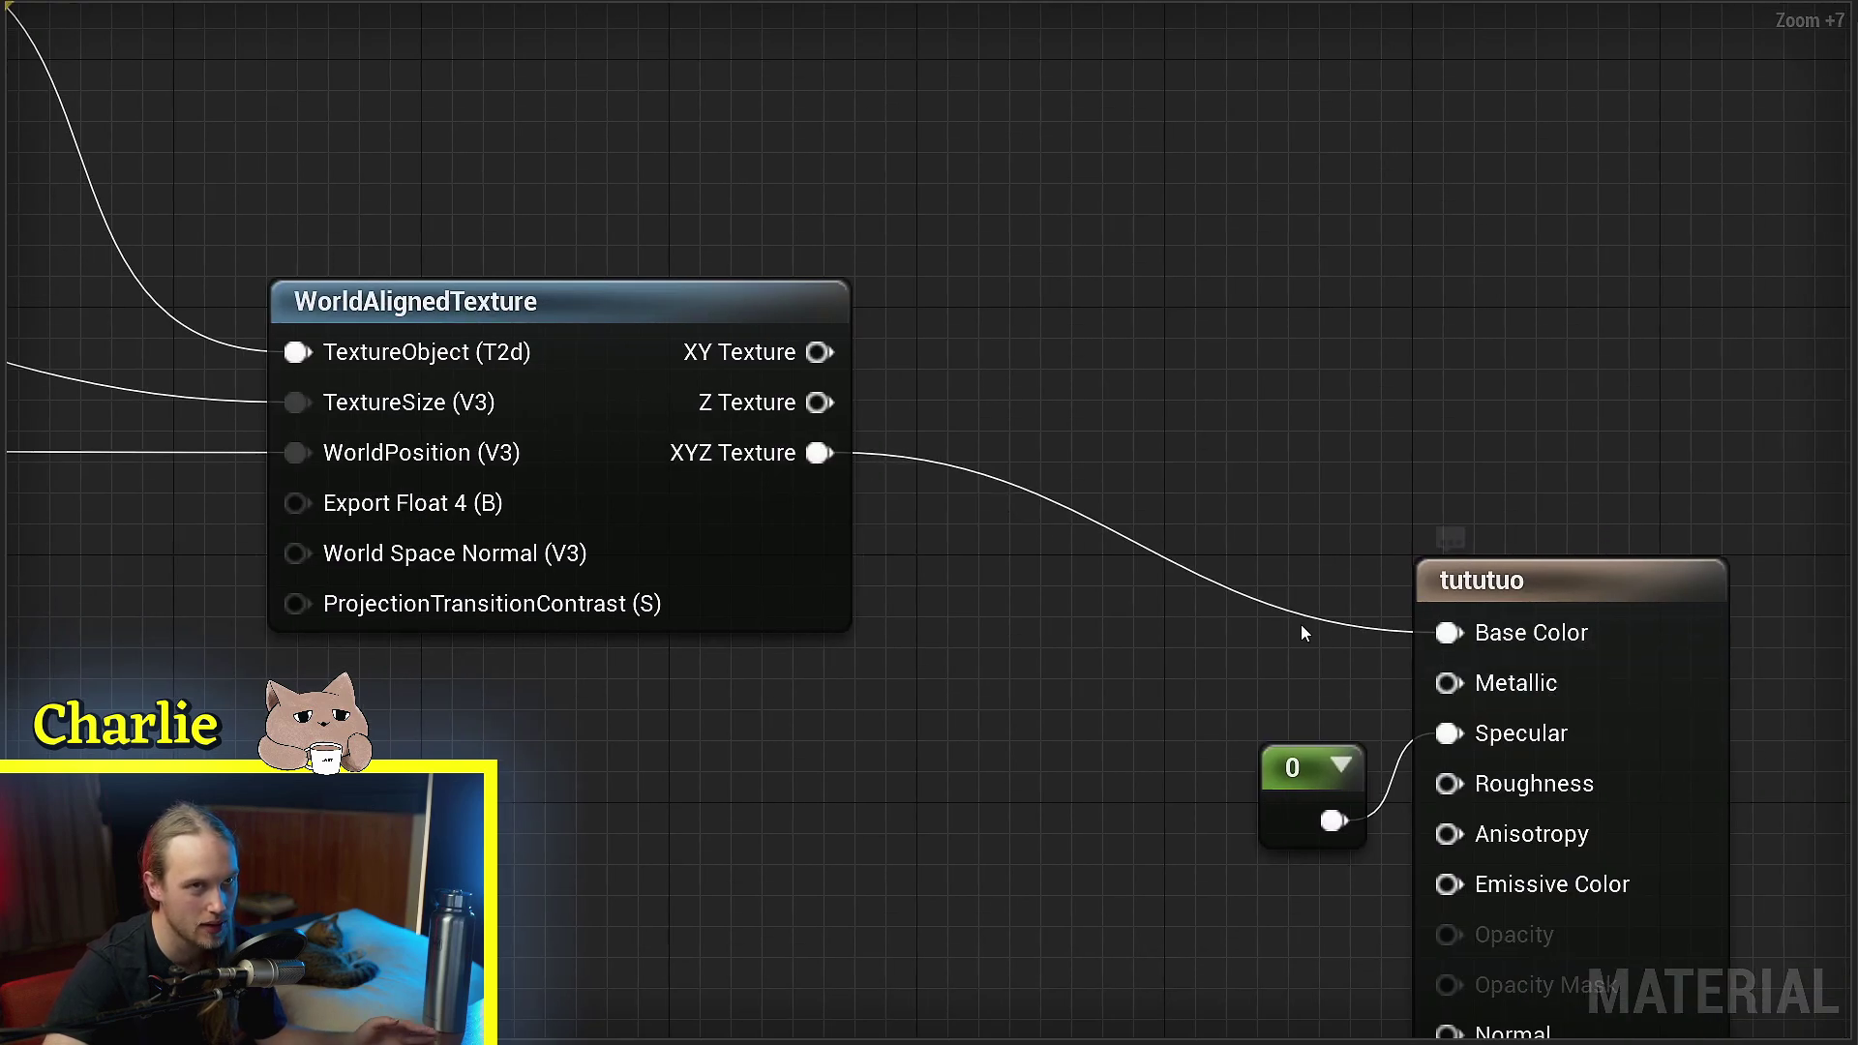
pyautogui.moveTo(487, 654); pyautogui.dragTo(756, 762, button='right')
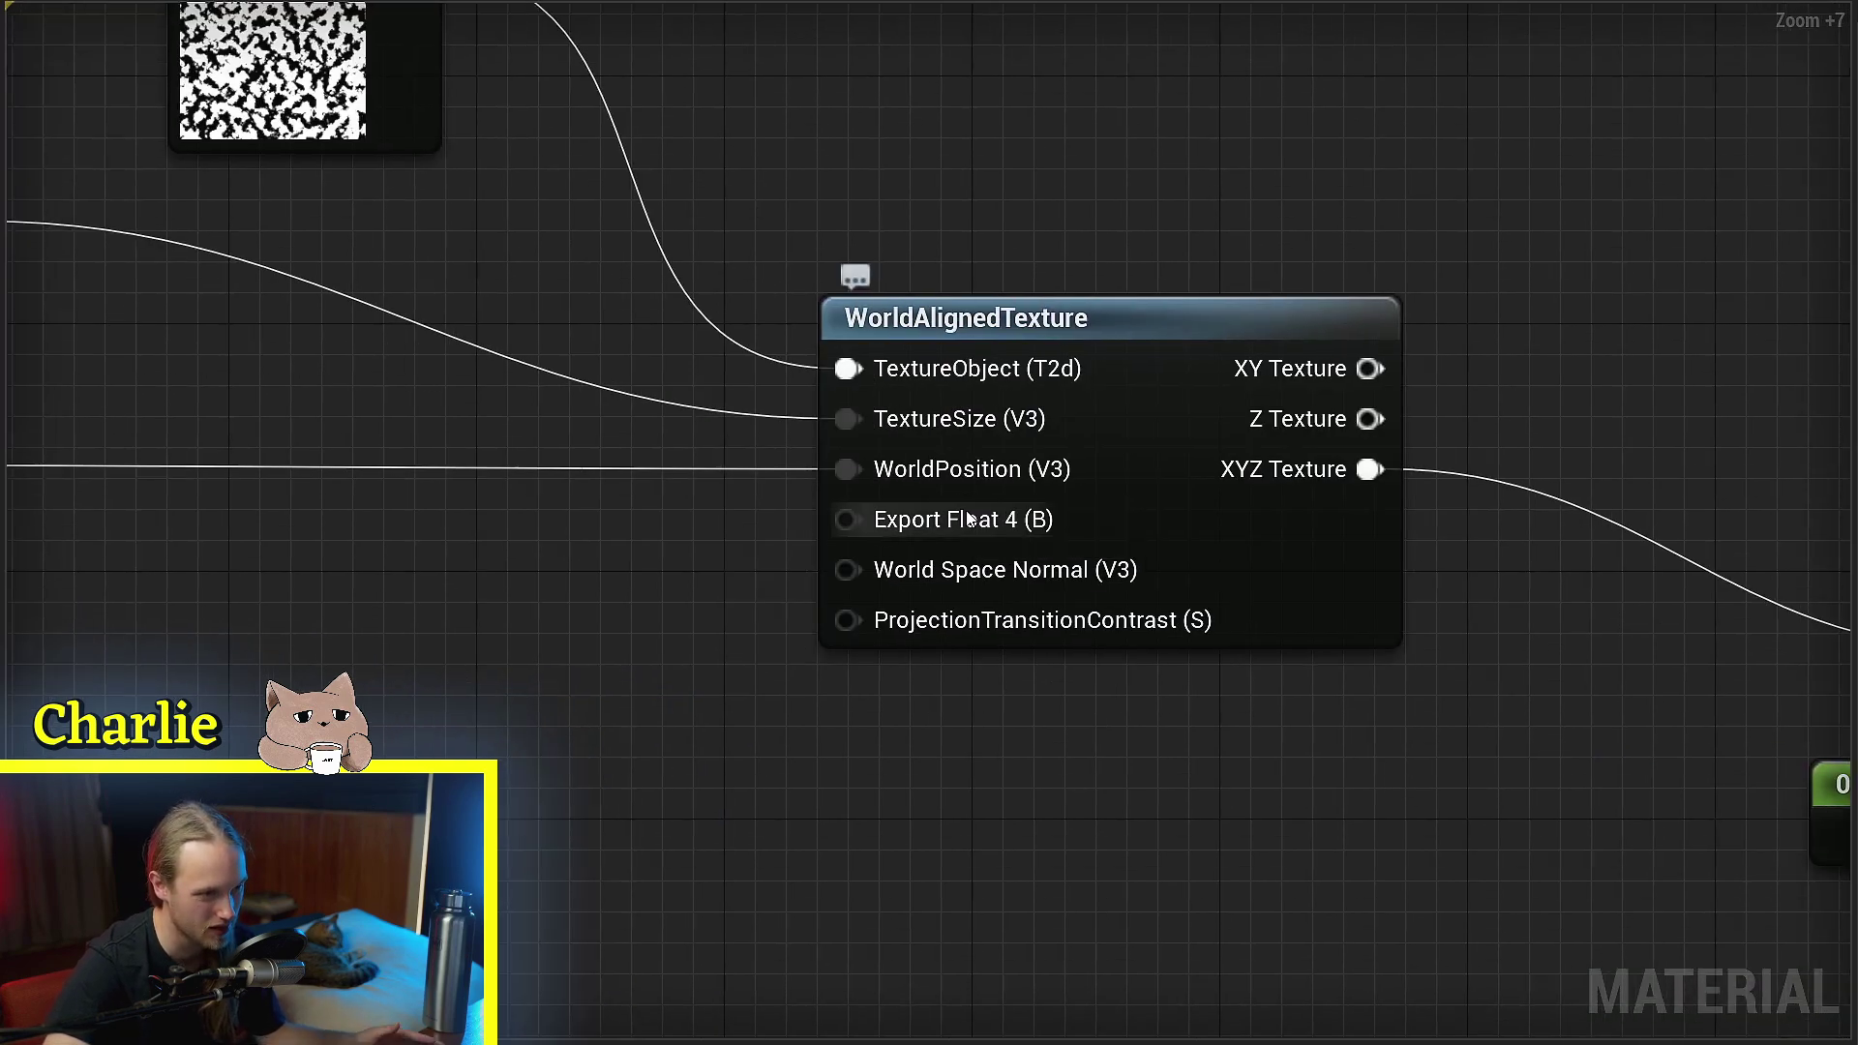
pyautogui.moveTo(493, 567)
pyautogui.mouseDown(button='right')
pyautogui.moveTo(660, 567)
pyautogui.moveTo(518, 573)
pyautogui.mouseUp(button='right')
pyautogui.scroll(-2, 659, 569)
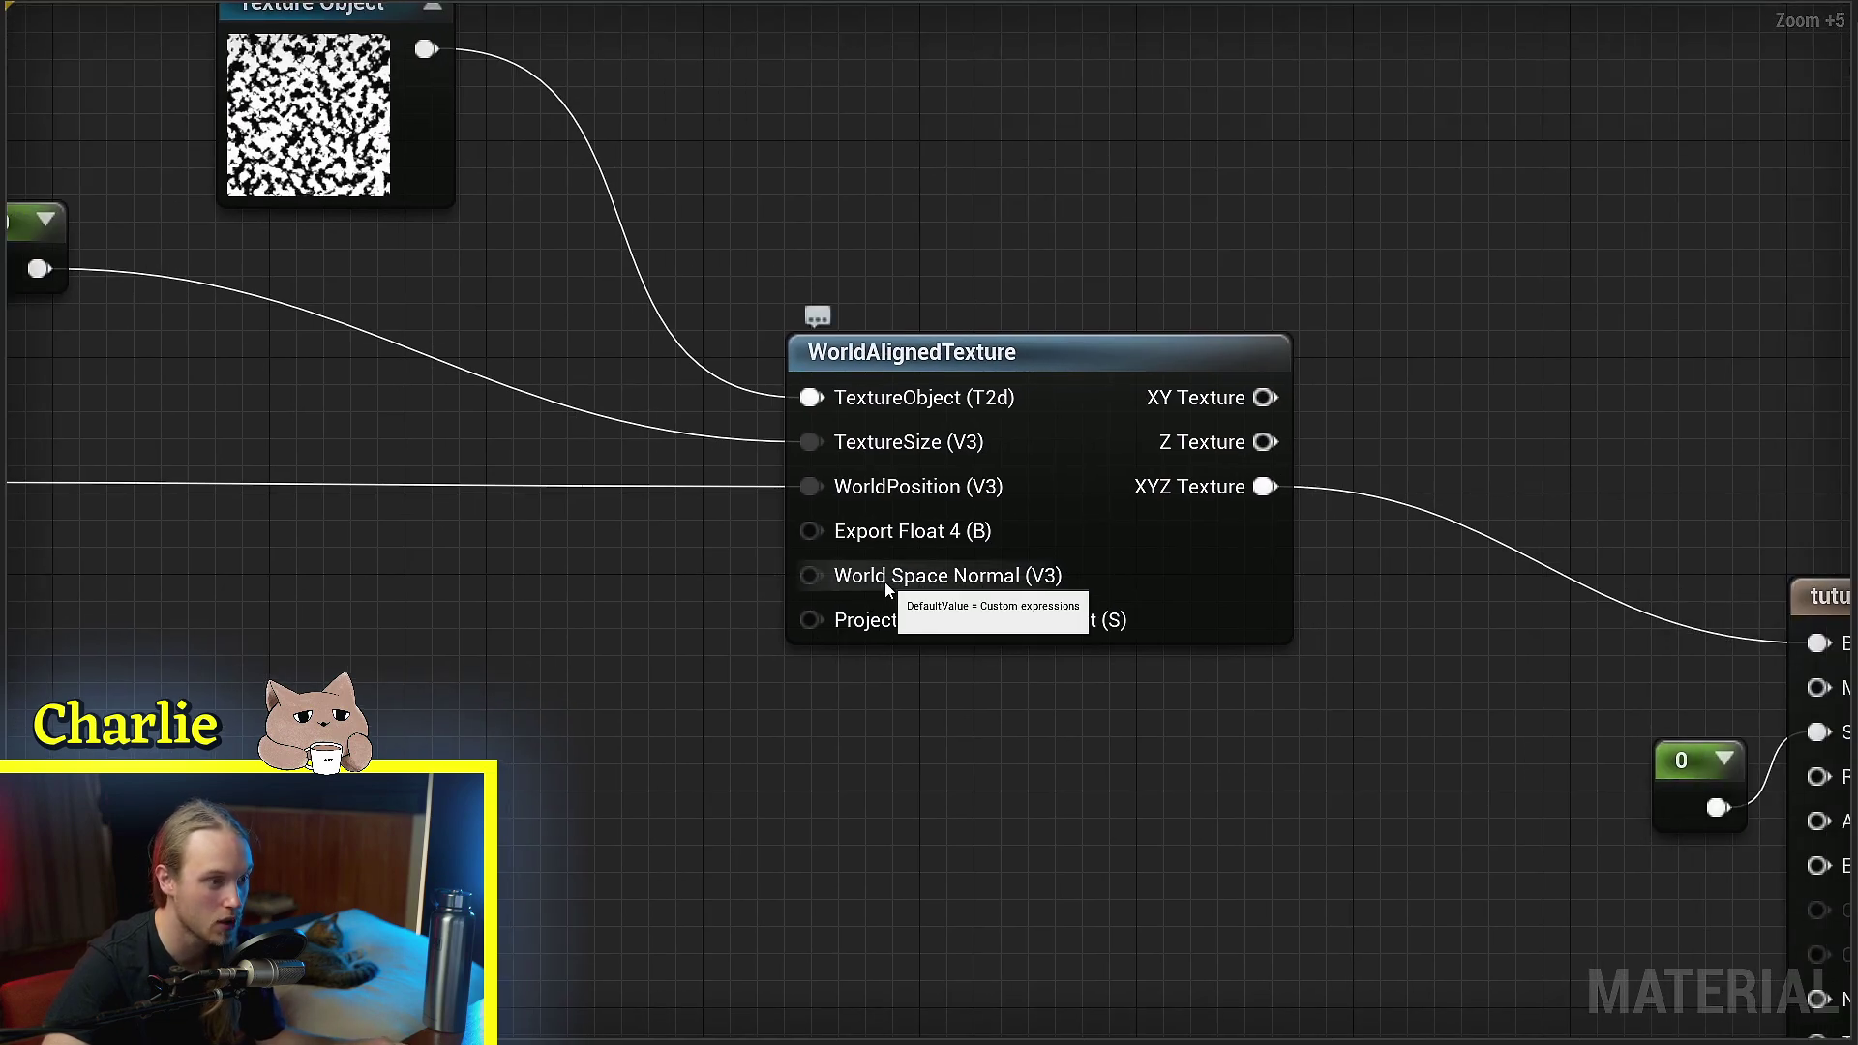
pyautogui.scroll(2, 542, 465)
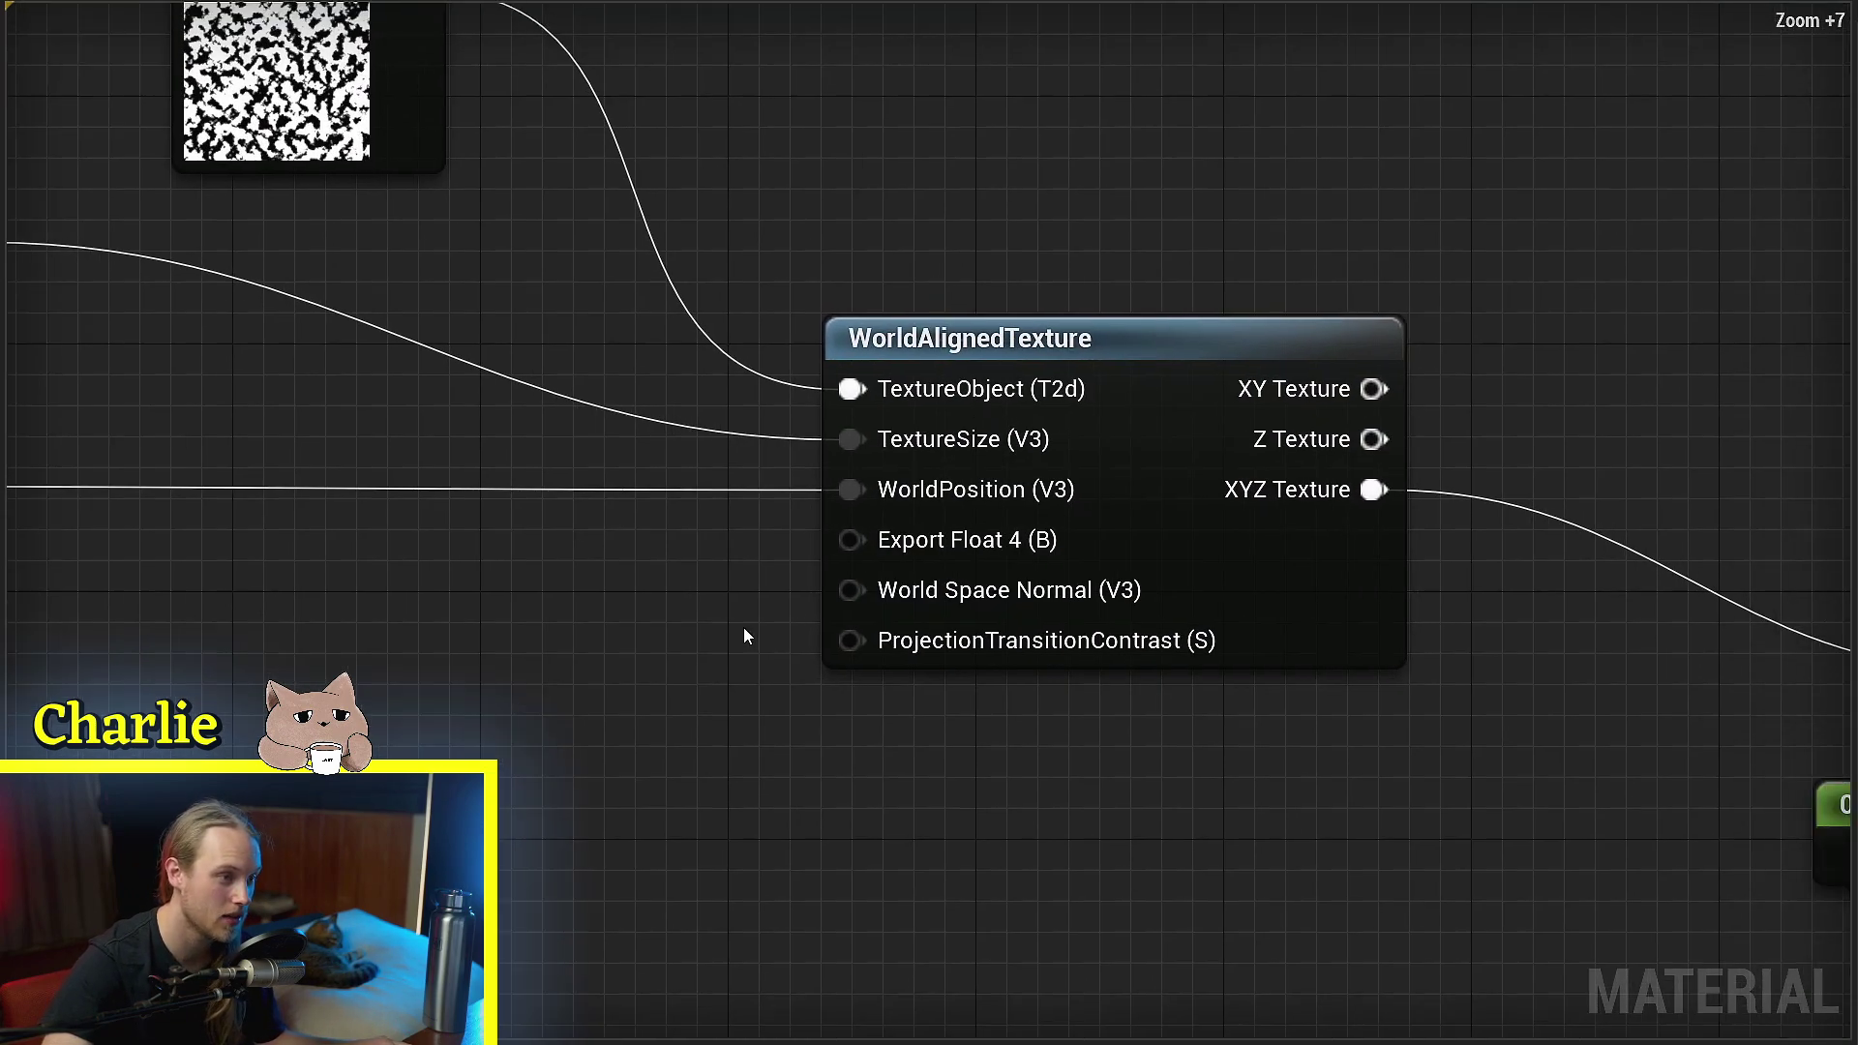
pyautogui.moveTo(287, 600); pyautogui.dragTo(873, 593, button='right')
pyautogui.scroll(-3, 874, 592)
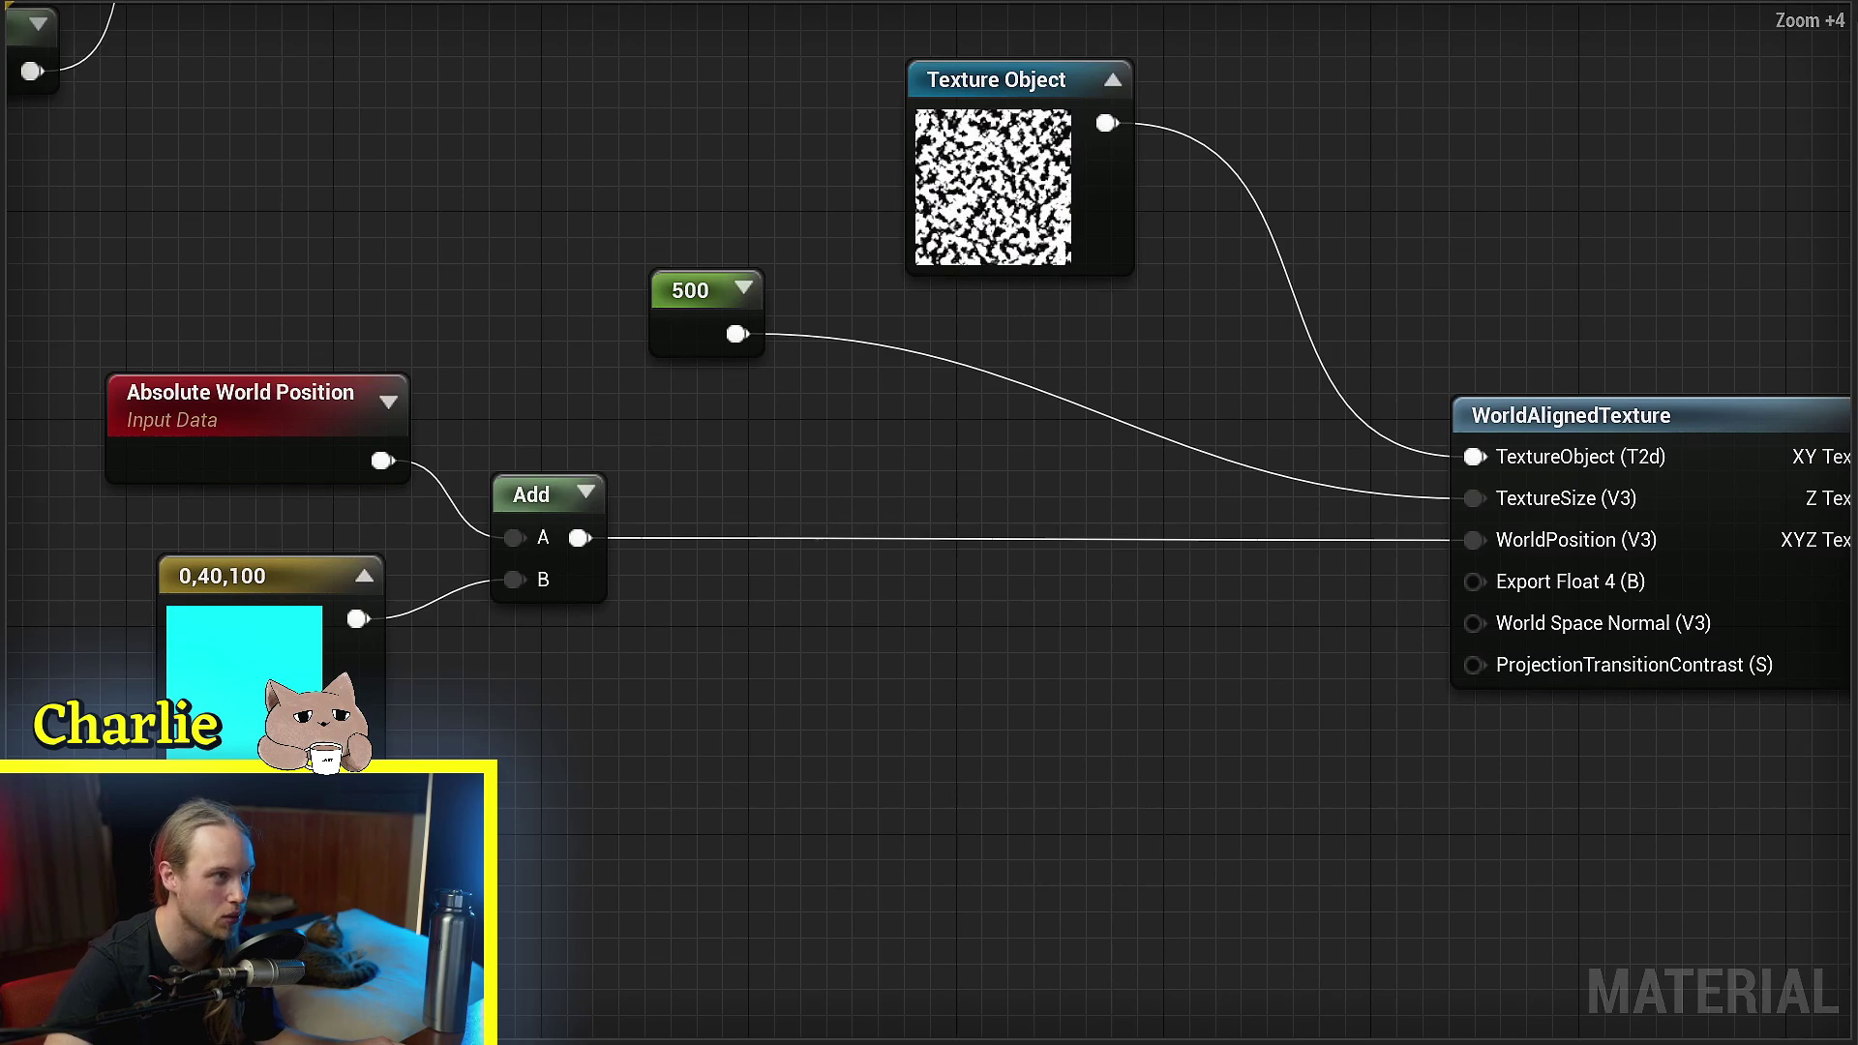
# Fly around the level to inspect the world-aligned material on the mesh
pyautogui.hotkey('shift', 'F11')
pyautogui.moveTo(796, 508); pyautogui.dragTo(735, 484, button='right')
pyautogui.press('w')
pyautogui.press('w')
pyautogui.click(951, 539)
pyautogui.press('s')
pyautogui.moveTo(952, 539)
pyautogui.mouseDown(button='right')
pyautogui.moveTo(987, 571)
pyautogui.moveTo(968, 544)
pyautogui.mouseUp(button='right')
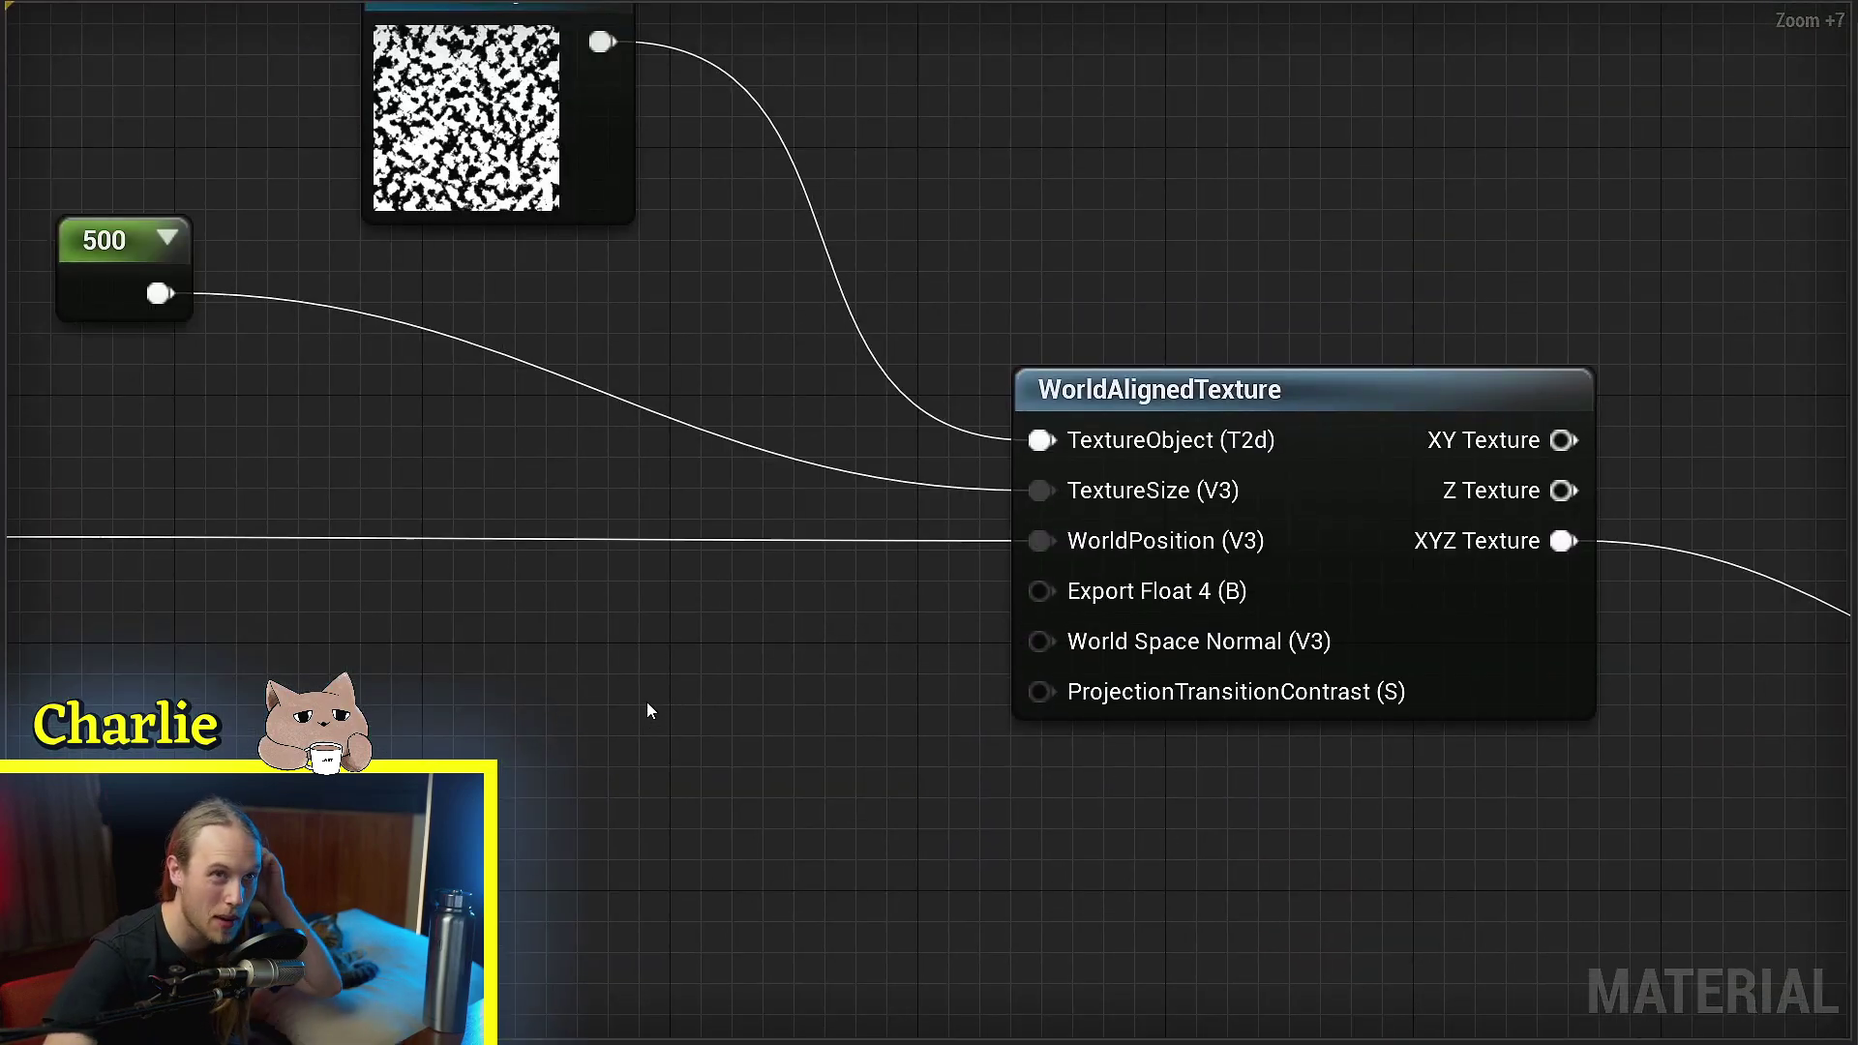
# Examine the soft transitions between the texture projections on the sphere from several angles and distances
pyautogui.moveTo(631, 691); pyautogui.dragTo(445, 585, button='right')
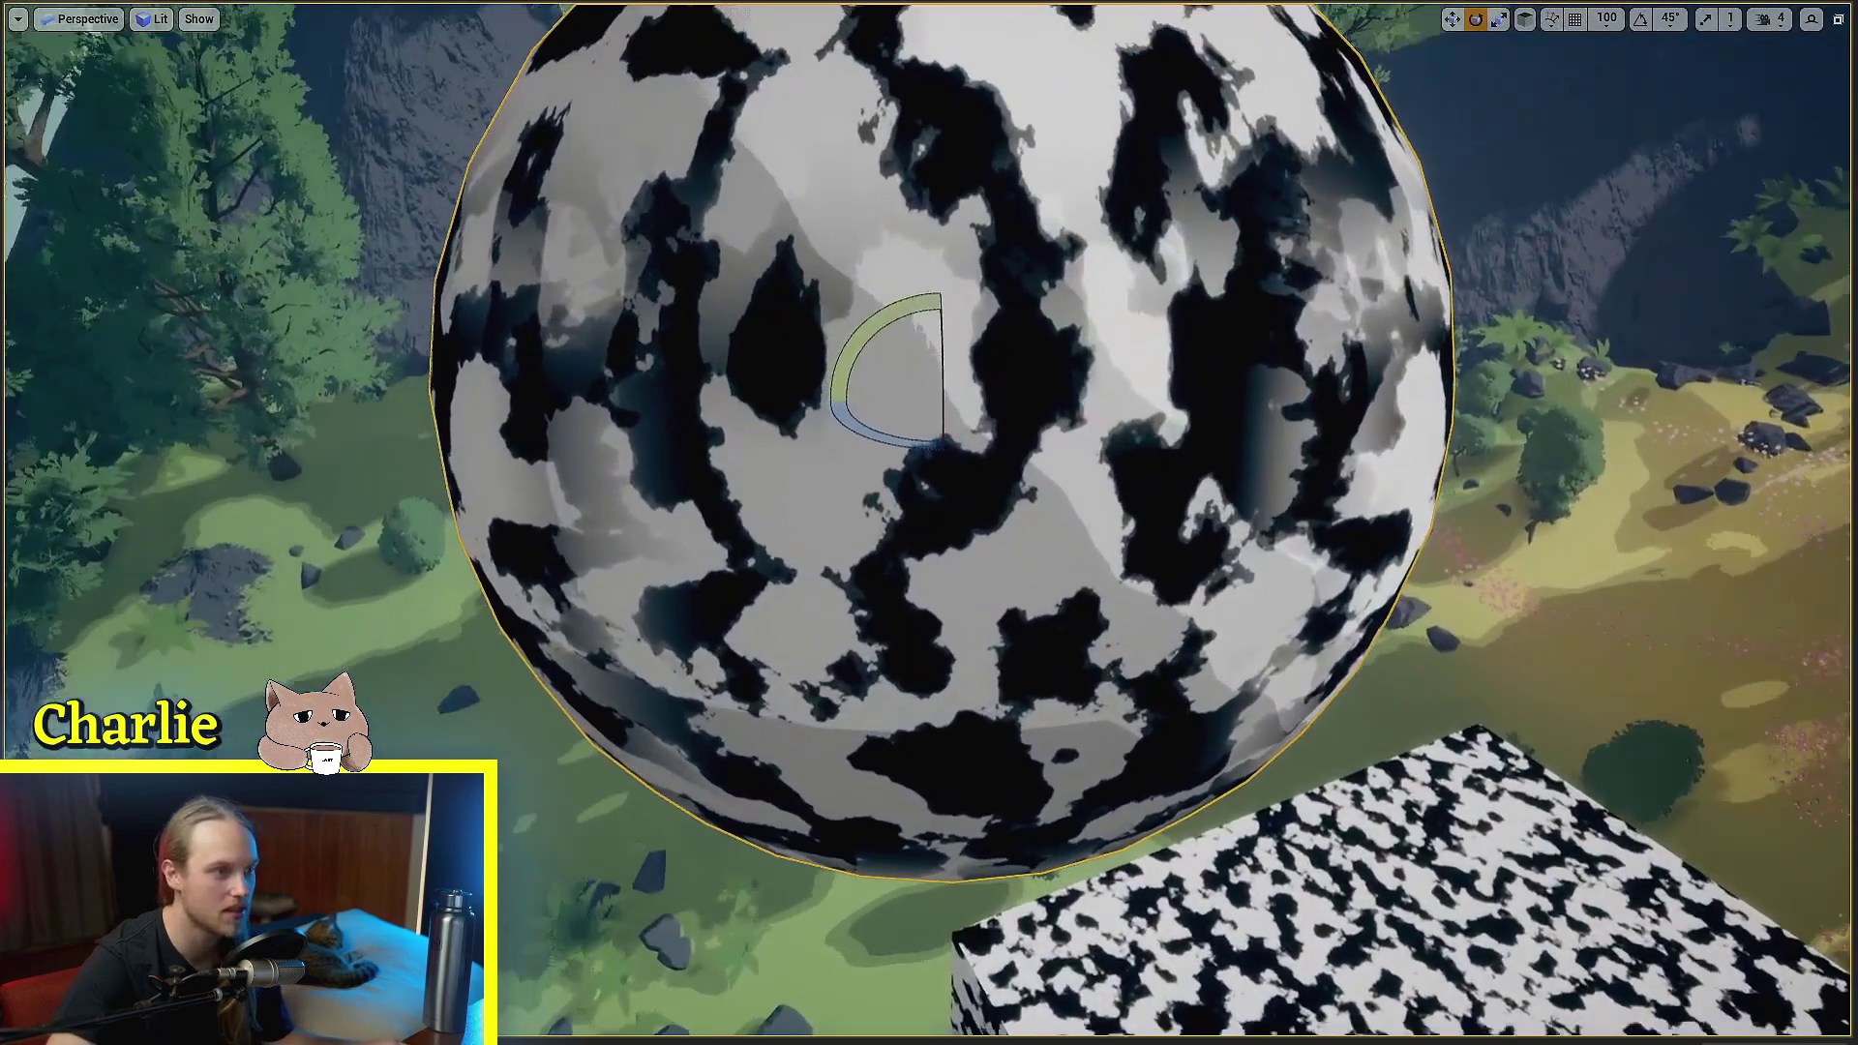
pyautogui.moveTo(1017, 329); pyautogui.dragTo(933, 224, button='right')
pyautogui.scroll(-5, 967, 357)
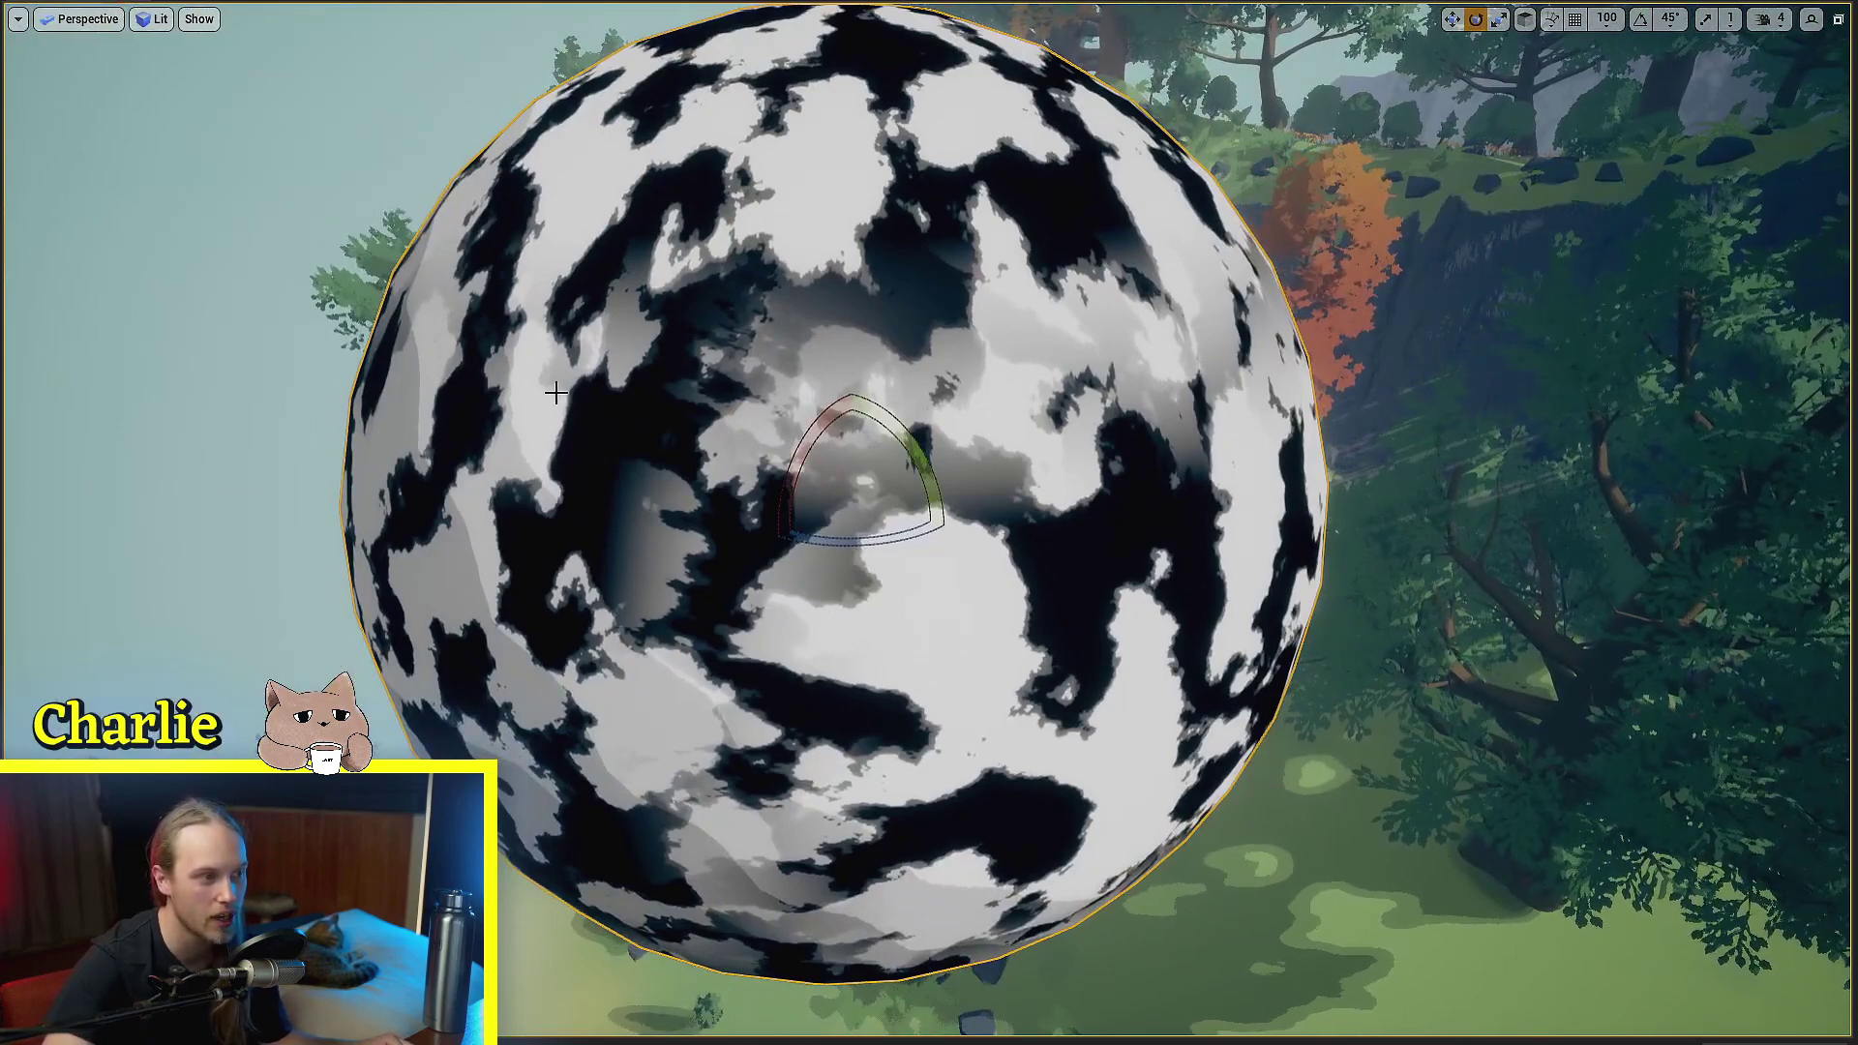
pyautogui.moveTo(556, 393)
pyautogui.keyDown('alt'); pyautogui.mouseDown()
pyautogui.moveTo(1016, 367)
pyautogui.moveTo(556, 387)
pyautogui.mouseUp(); pyautogui.keyUp('alt')
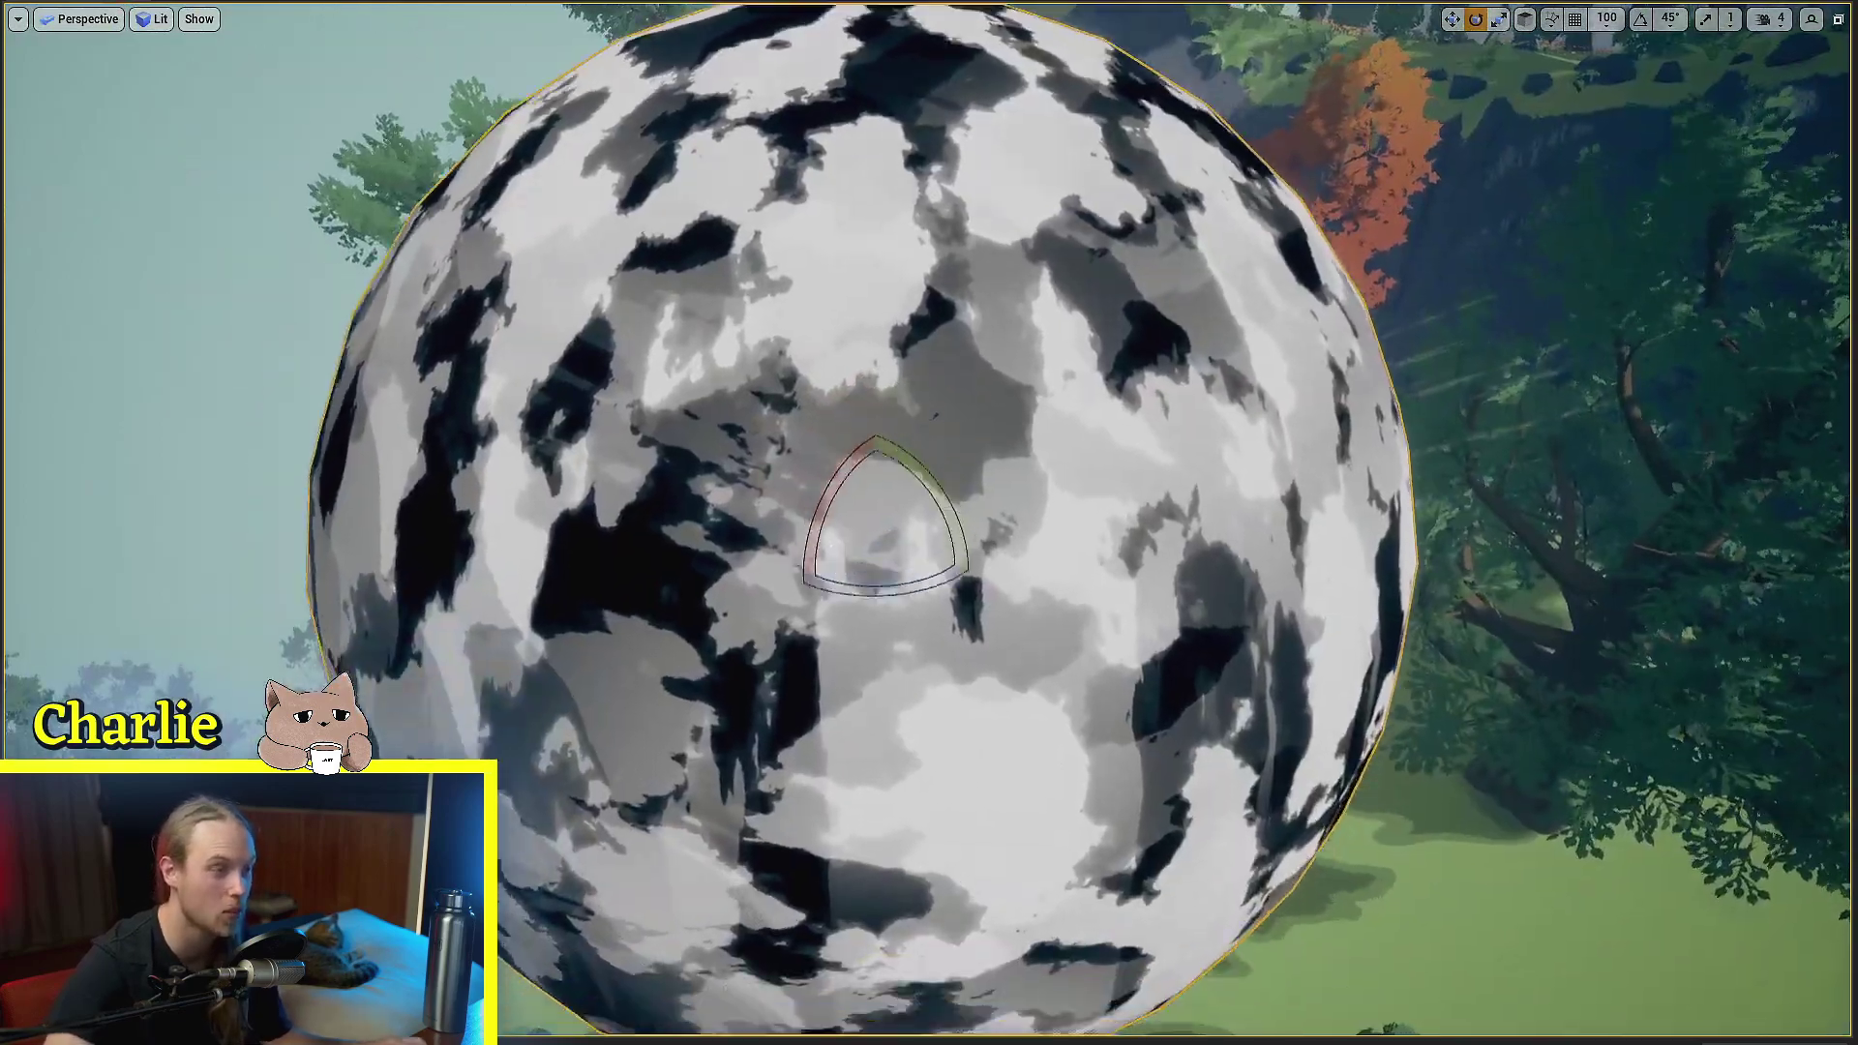
pyautogui.keyDown('alt'); pyautogui.moveTo(1132, 476); pyautogui.dragTo(1113, 404); pyautogui.keyUp('alt')
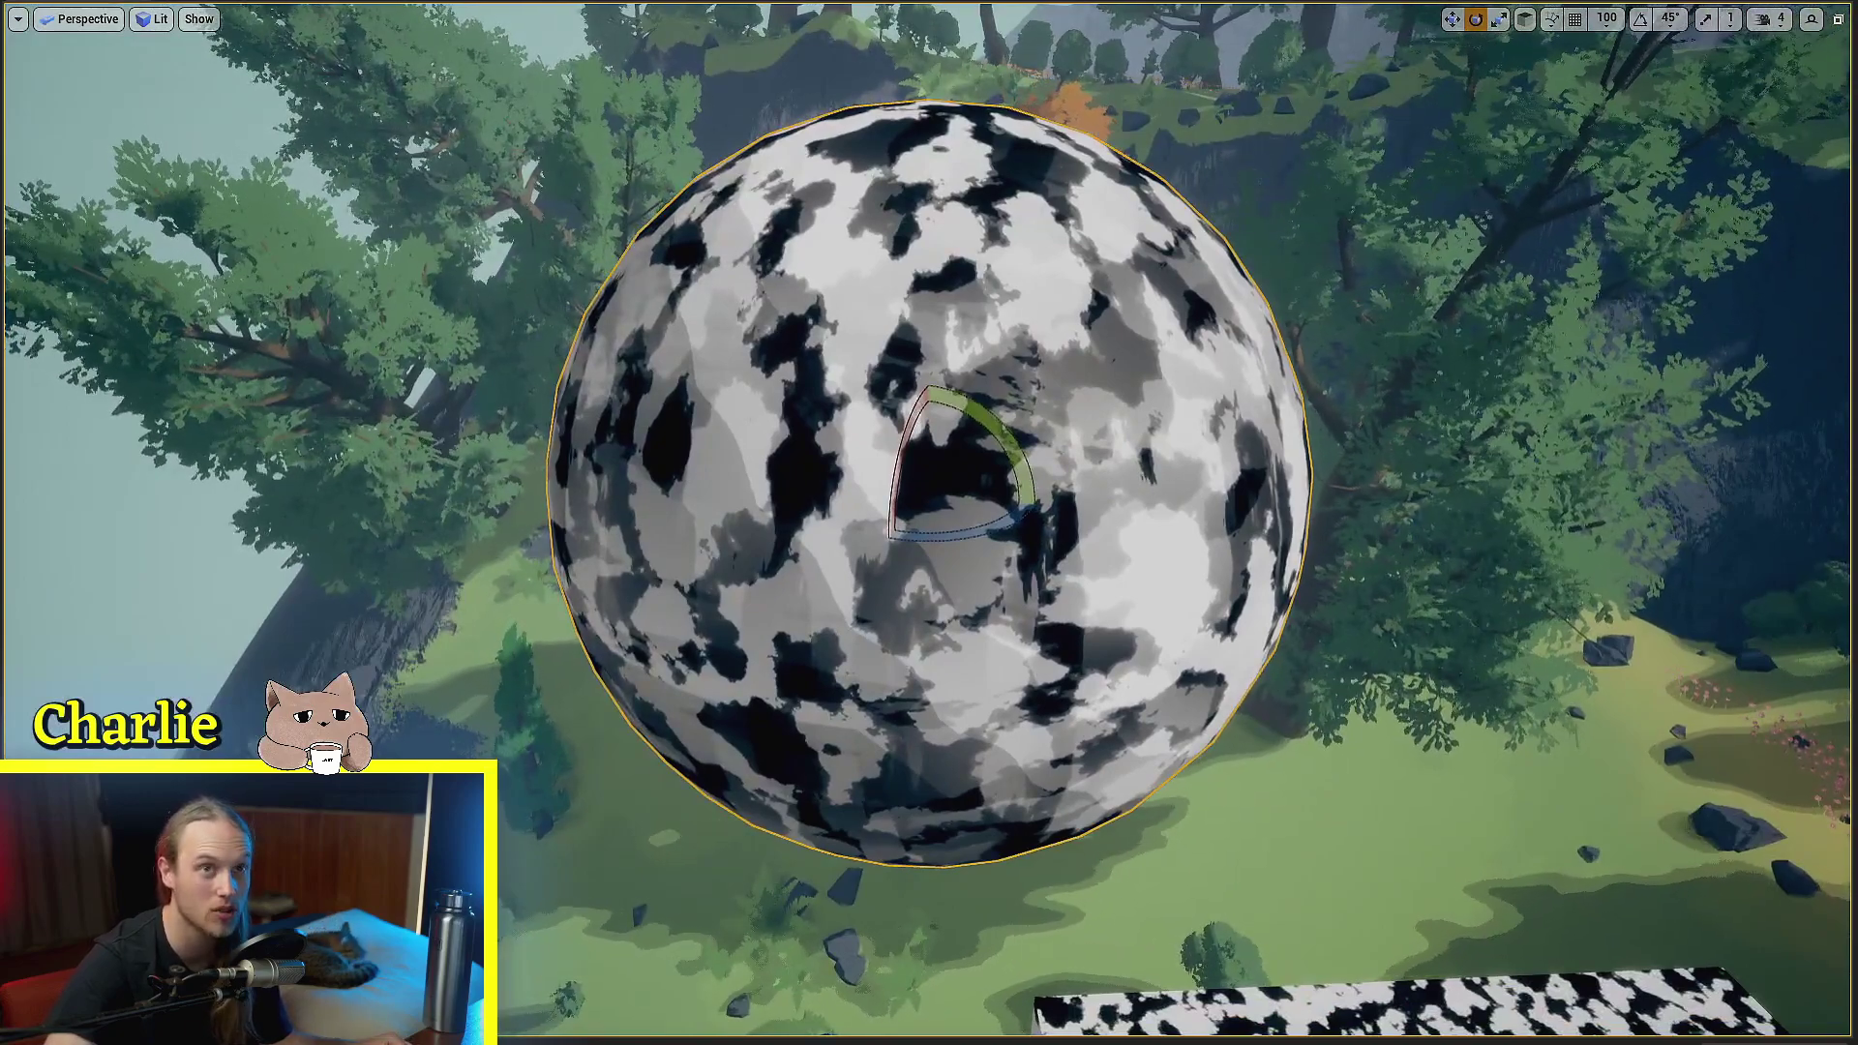
pyautogui.scroll(-2, 929, 484)
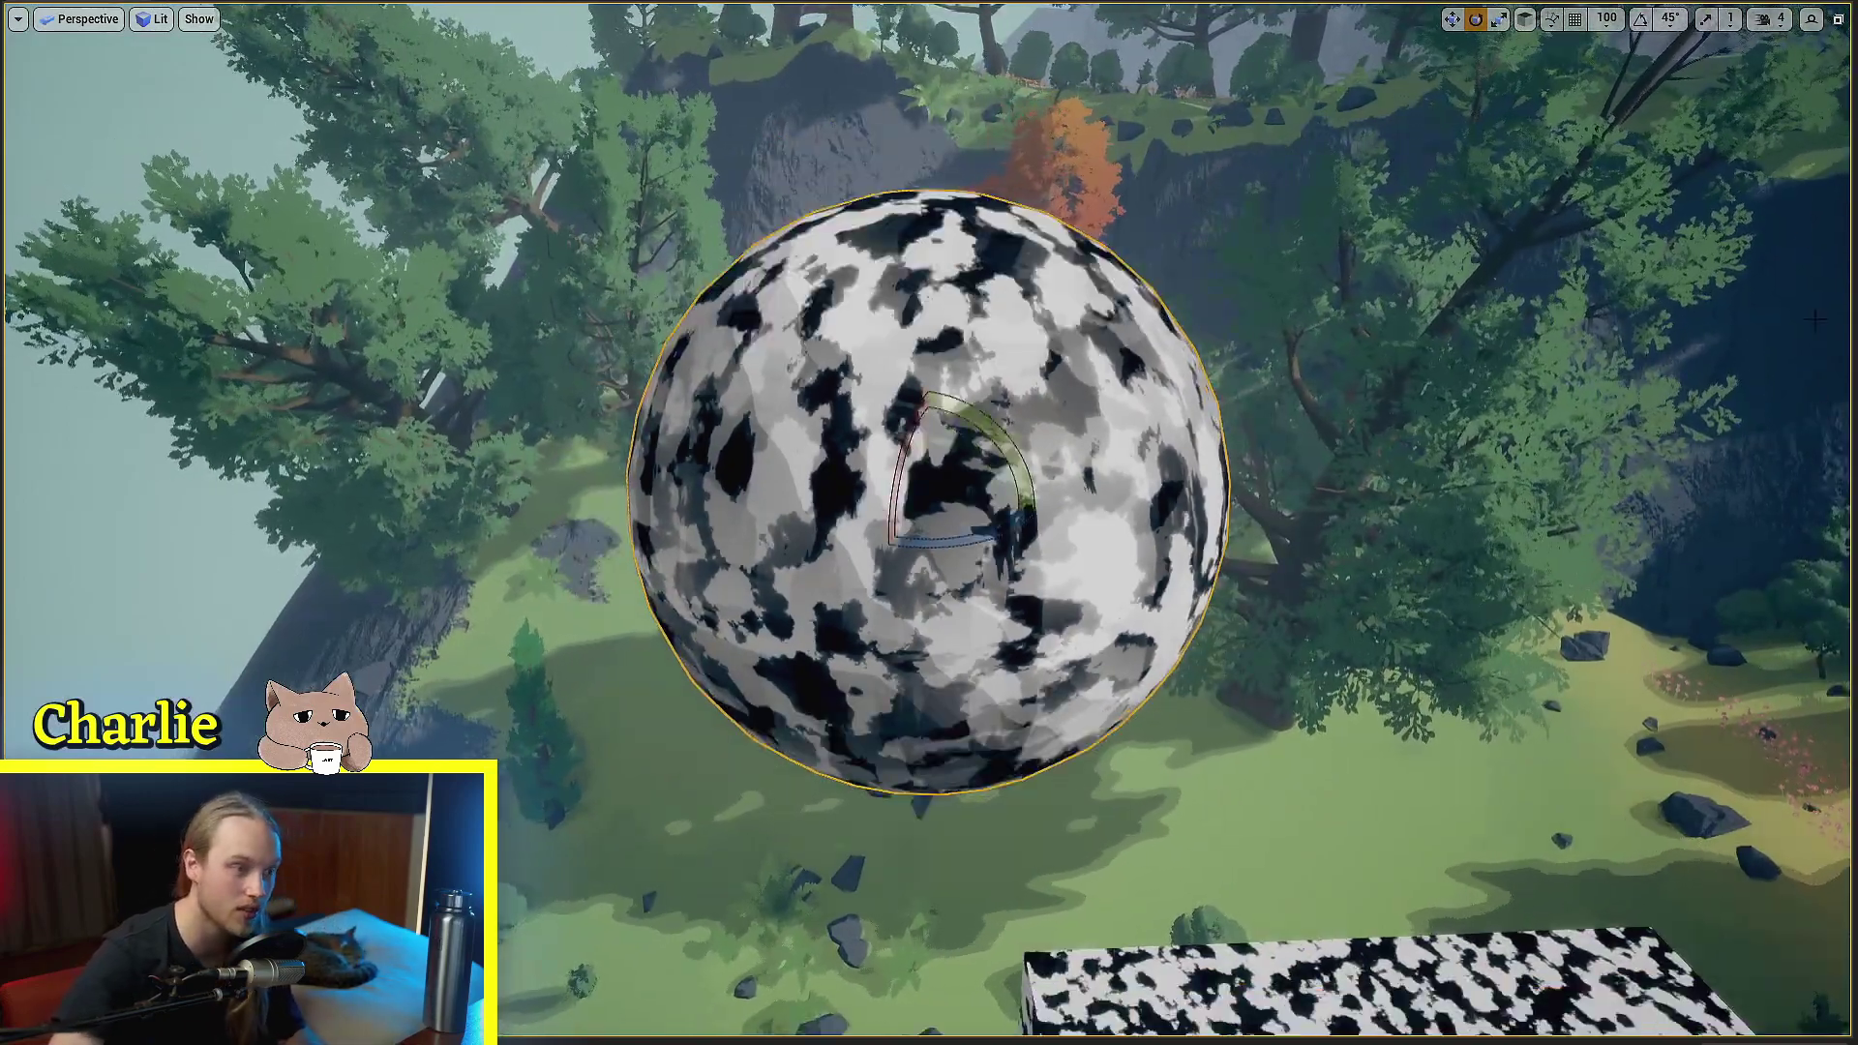
# Move the sphere slightly in the level to check how the texture projection stays fixed in world space
pyautogui.scroll(5, 929, 489)
pyautogui.scroll(-4, 997, 425)
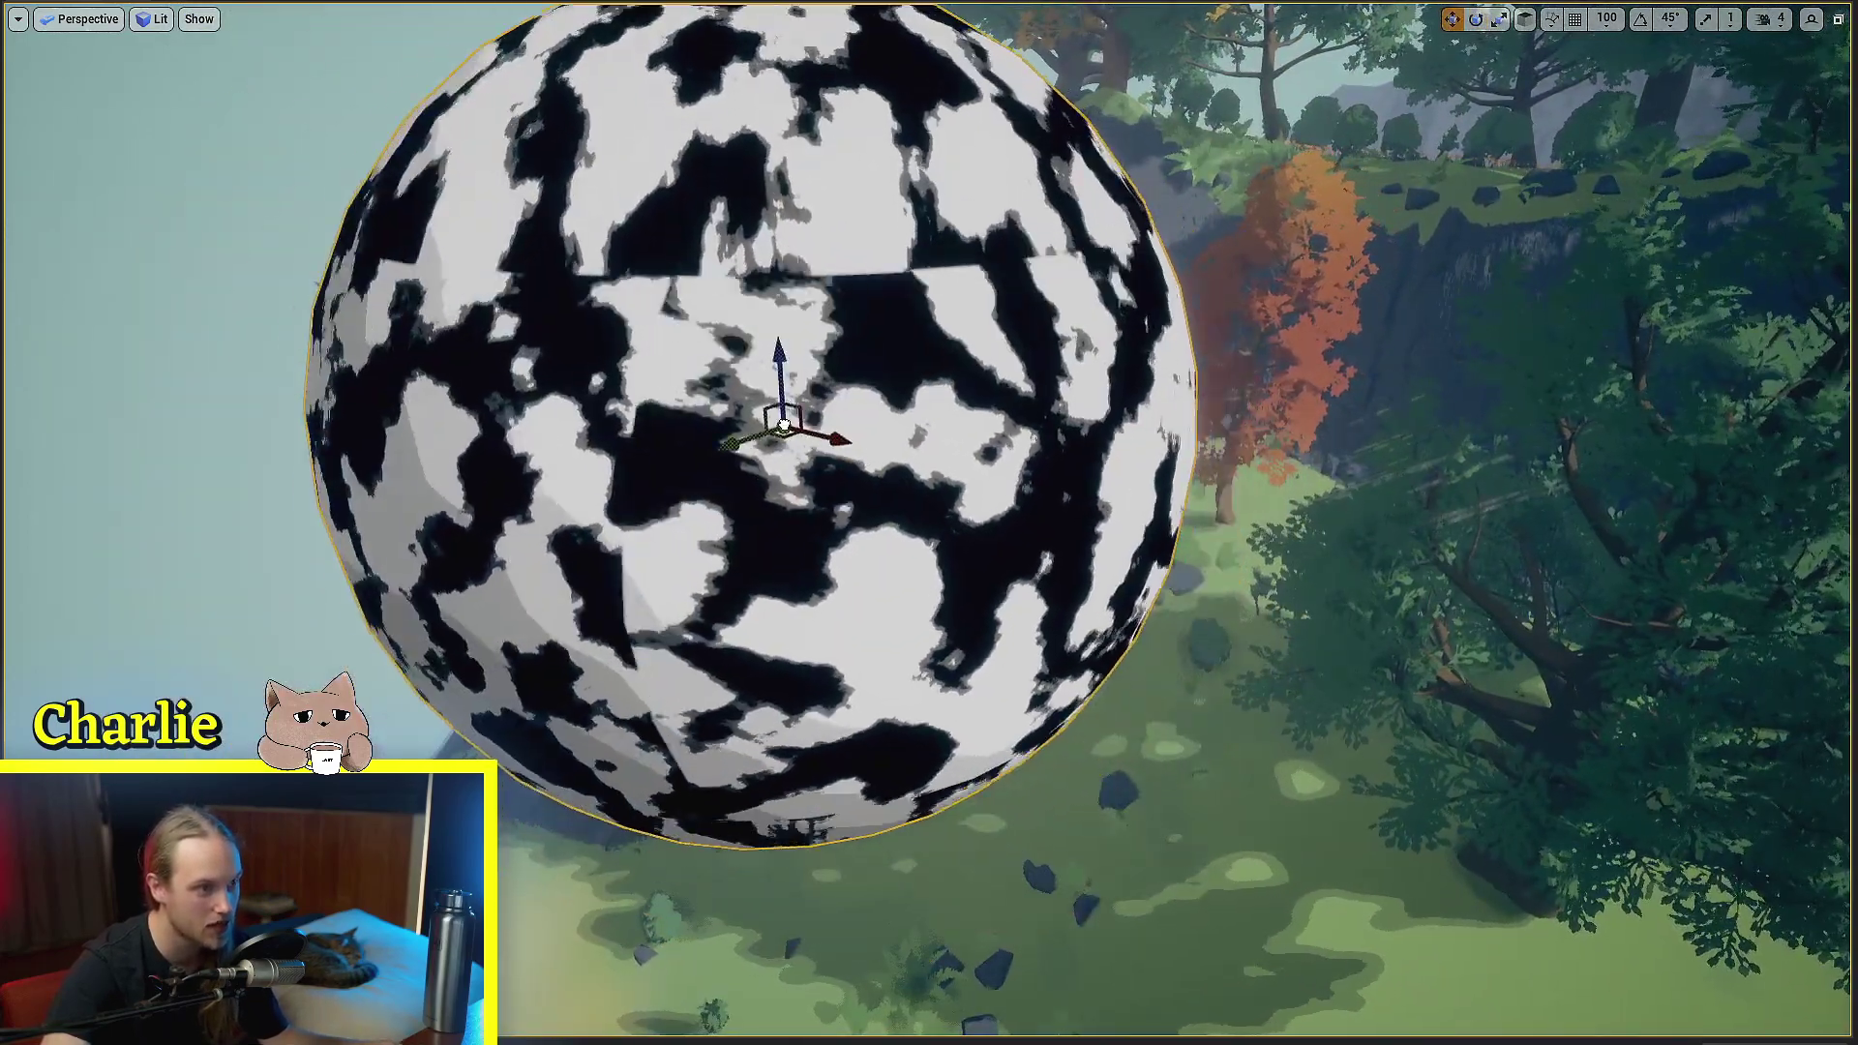
pyautogui.moveTo(784, 425)
pyautogui.mouseDown()
pyautogui.moveTo(617, 418)
pyautogui.moveTo(754, 405)
pyautogui.mouseUp()
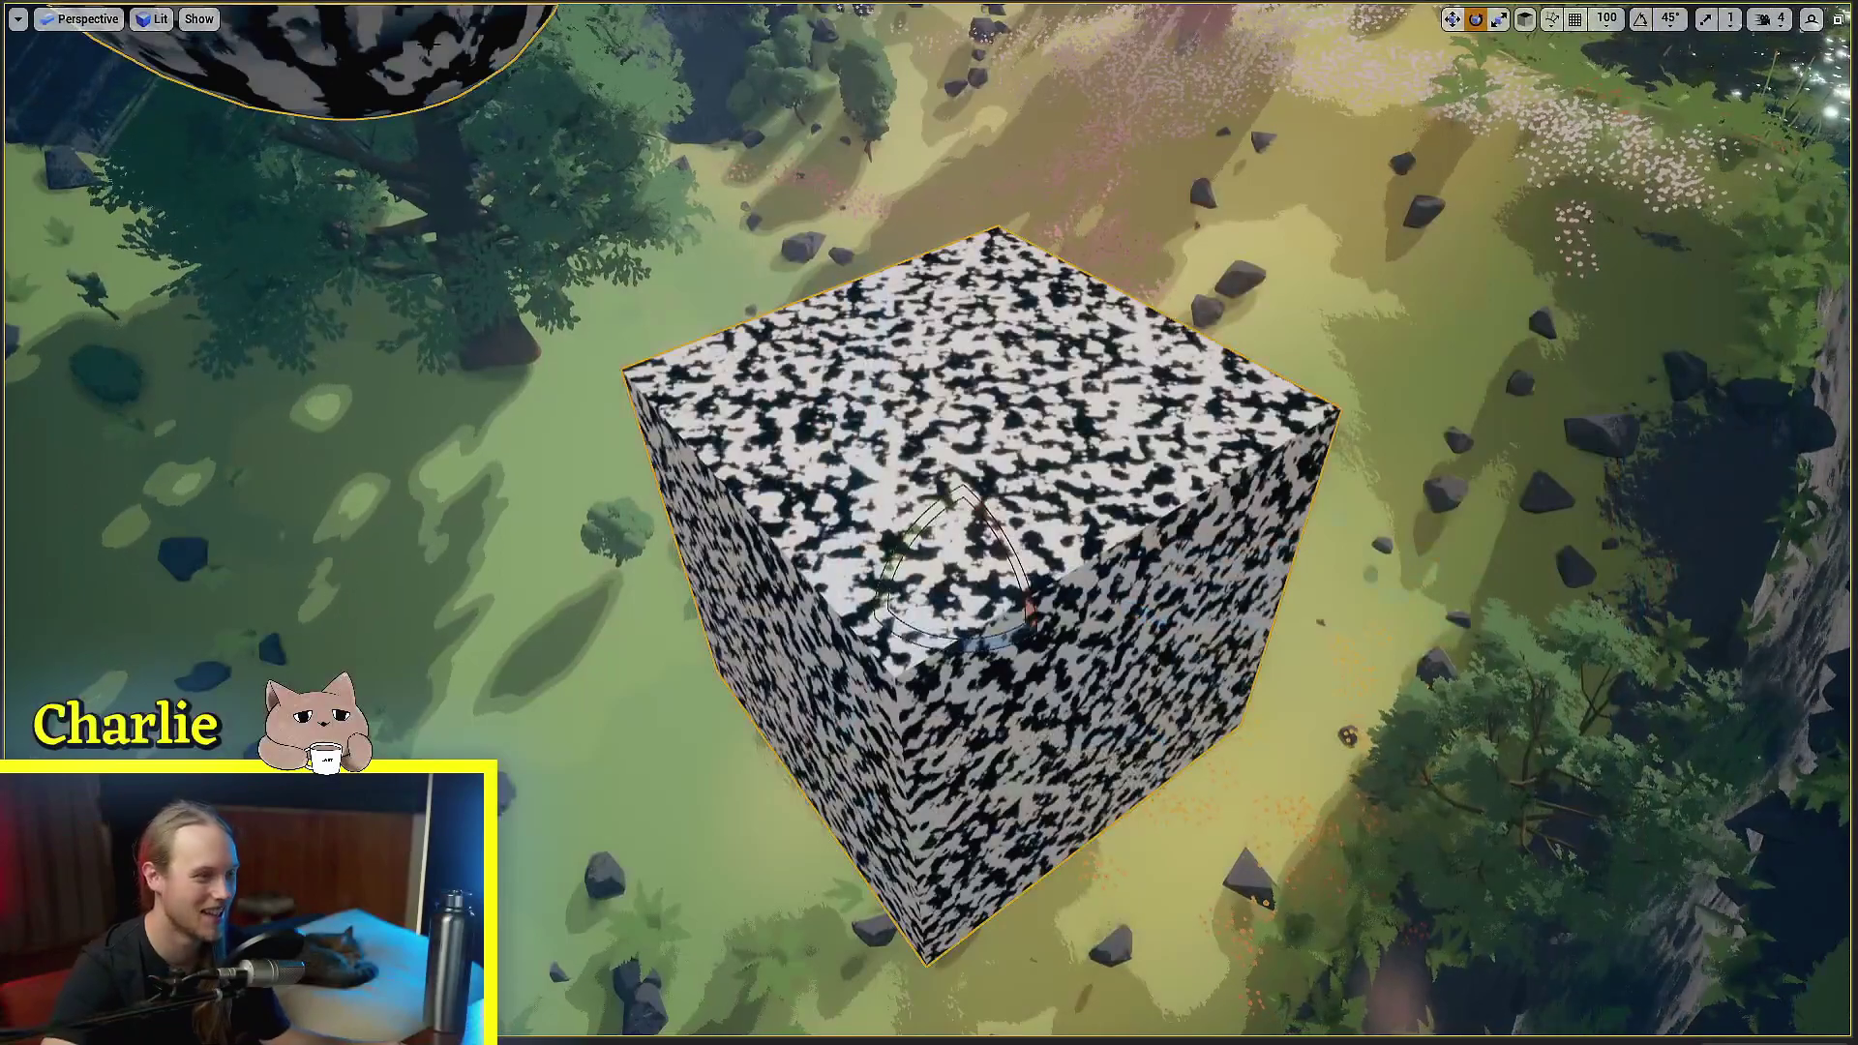
# Orbit the cube to examine the texture projection on its top and side faces
pyautogui.scroll(5, 1028, 503)
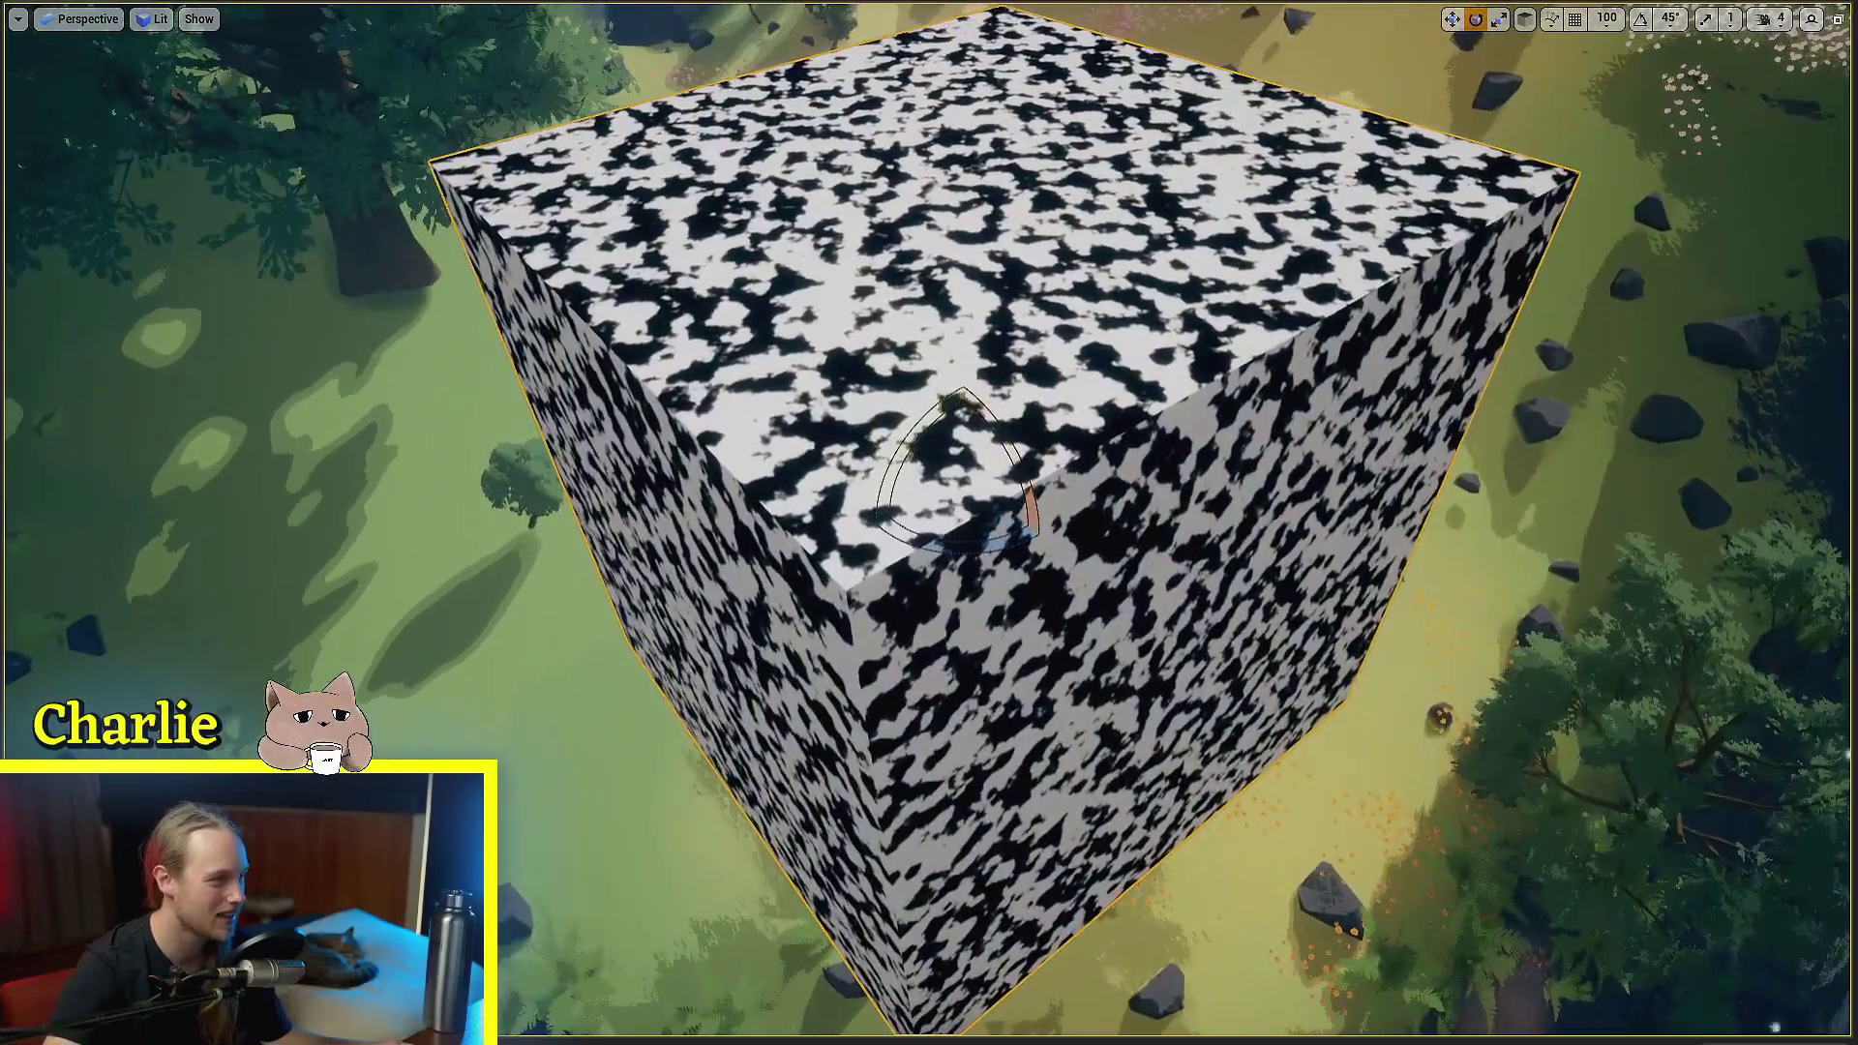
pyautogui.keyDown('alt'); pyautogui.moveTo(866, 480); pyautogui.dragTo(1094, 581); pyautogui.keyUp('alt')
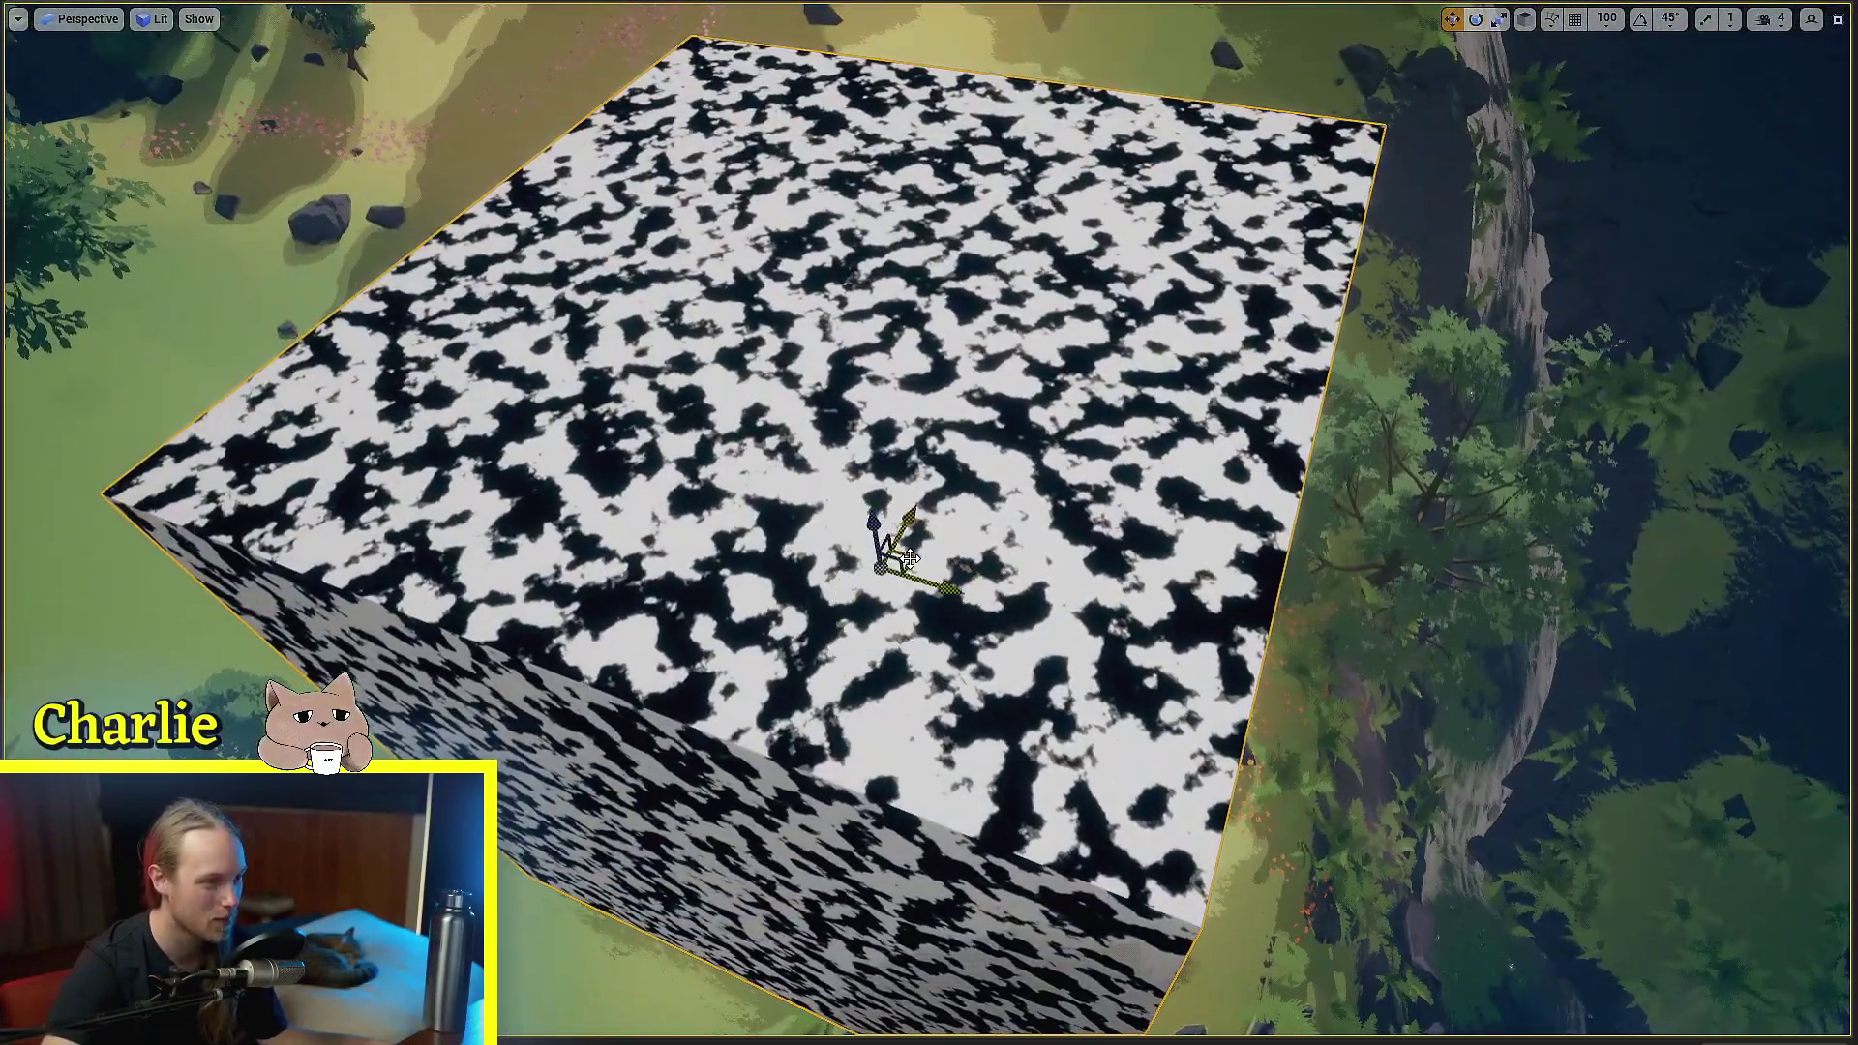
pyautogui.keyDown('alt'); pyautogui.moveTo(910, 559); pyautogui.dragTo(884, 620); pyautogui.keyUp('alt')
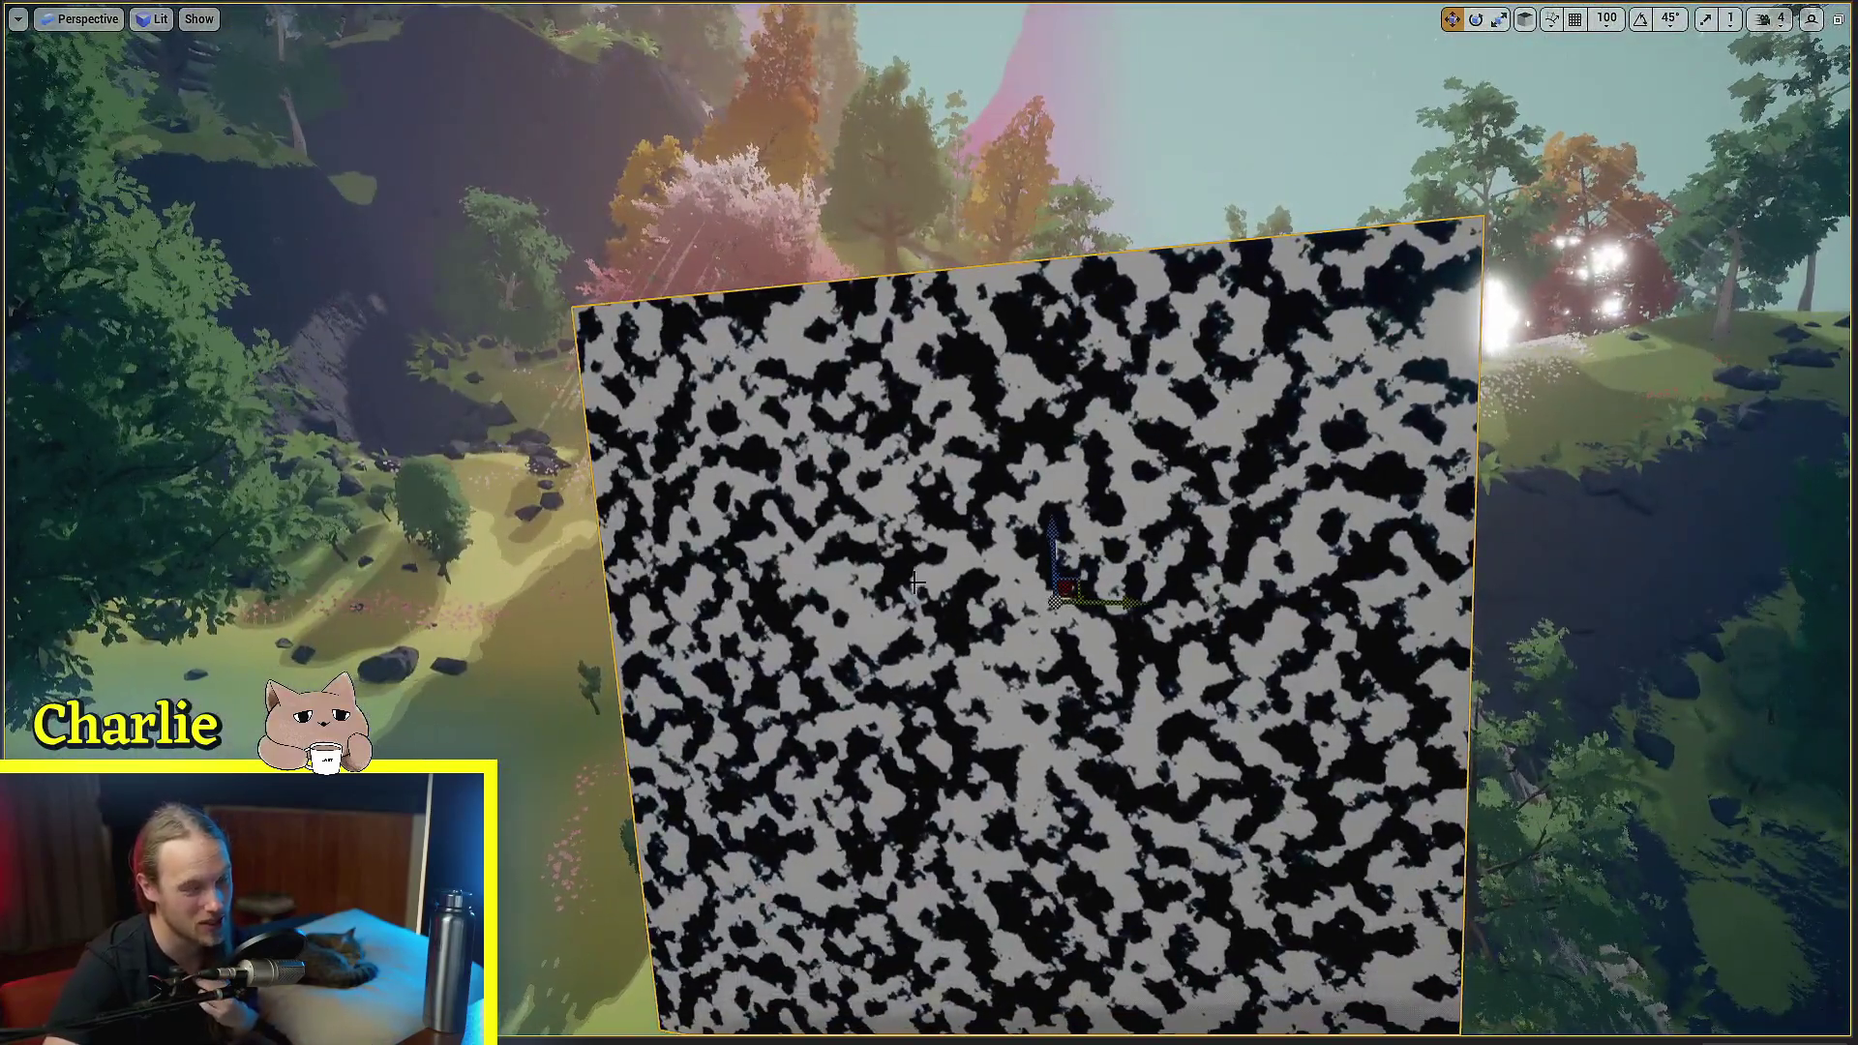
# Examine the cube's top face from above and where it meets the neighbouring sphere
pyautogui.keyDown('alt'); pyautogui.moveTo(985, 593); pyautogui.dragTo(1216, 493); pyautogui.keyUp('alt')
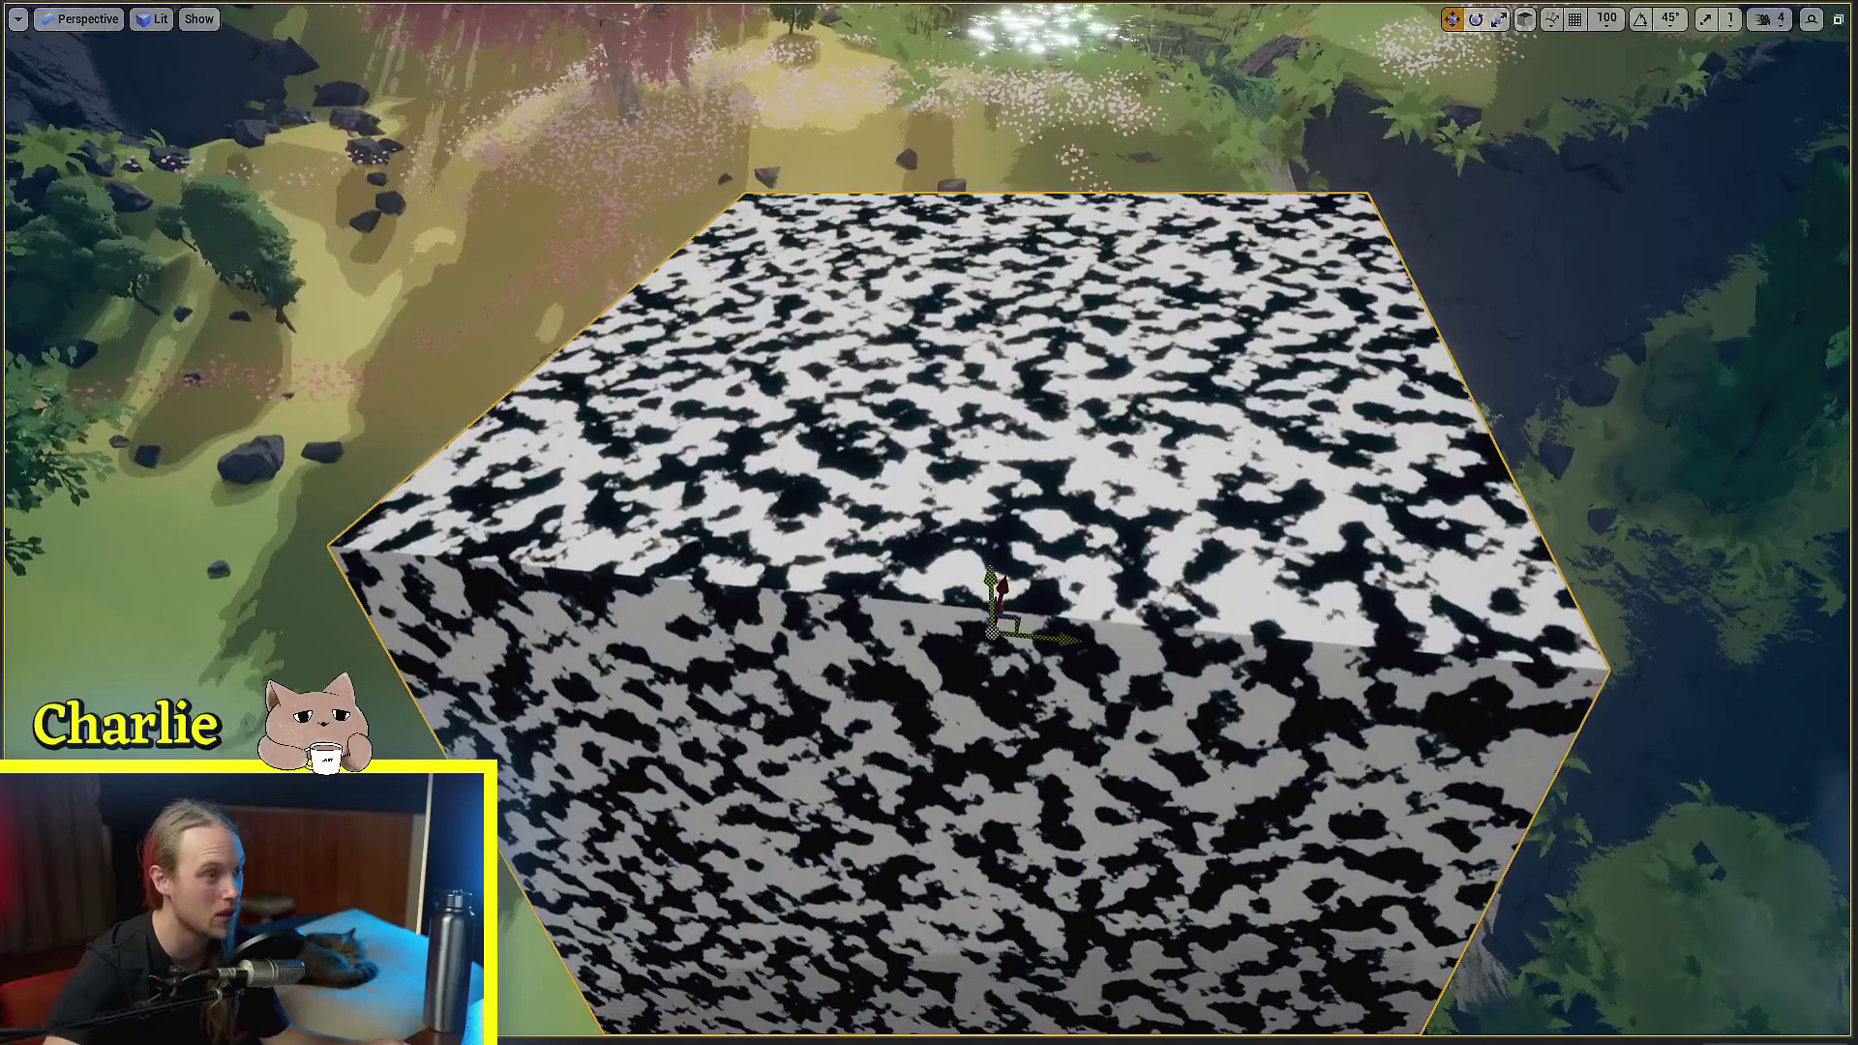
pyautogui.moveTo(929, 523); pyautogui.dragTo(895, 523, button='right')
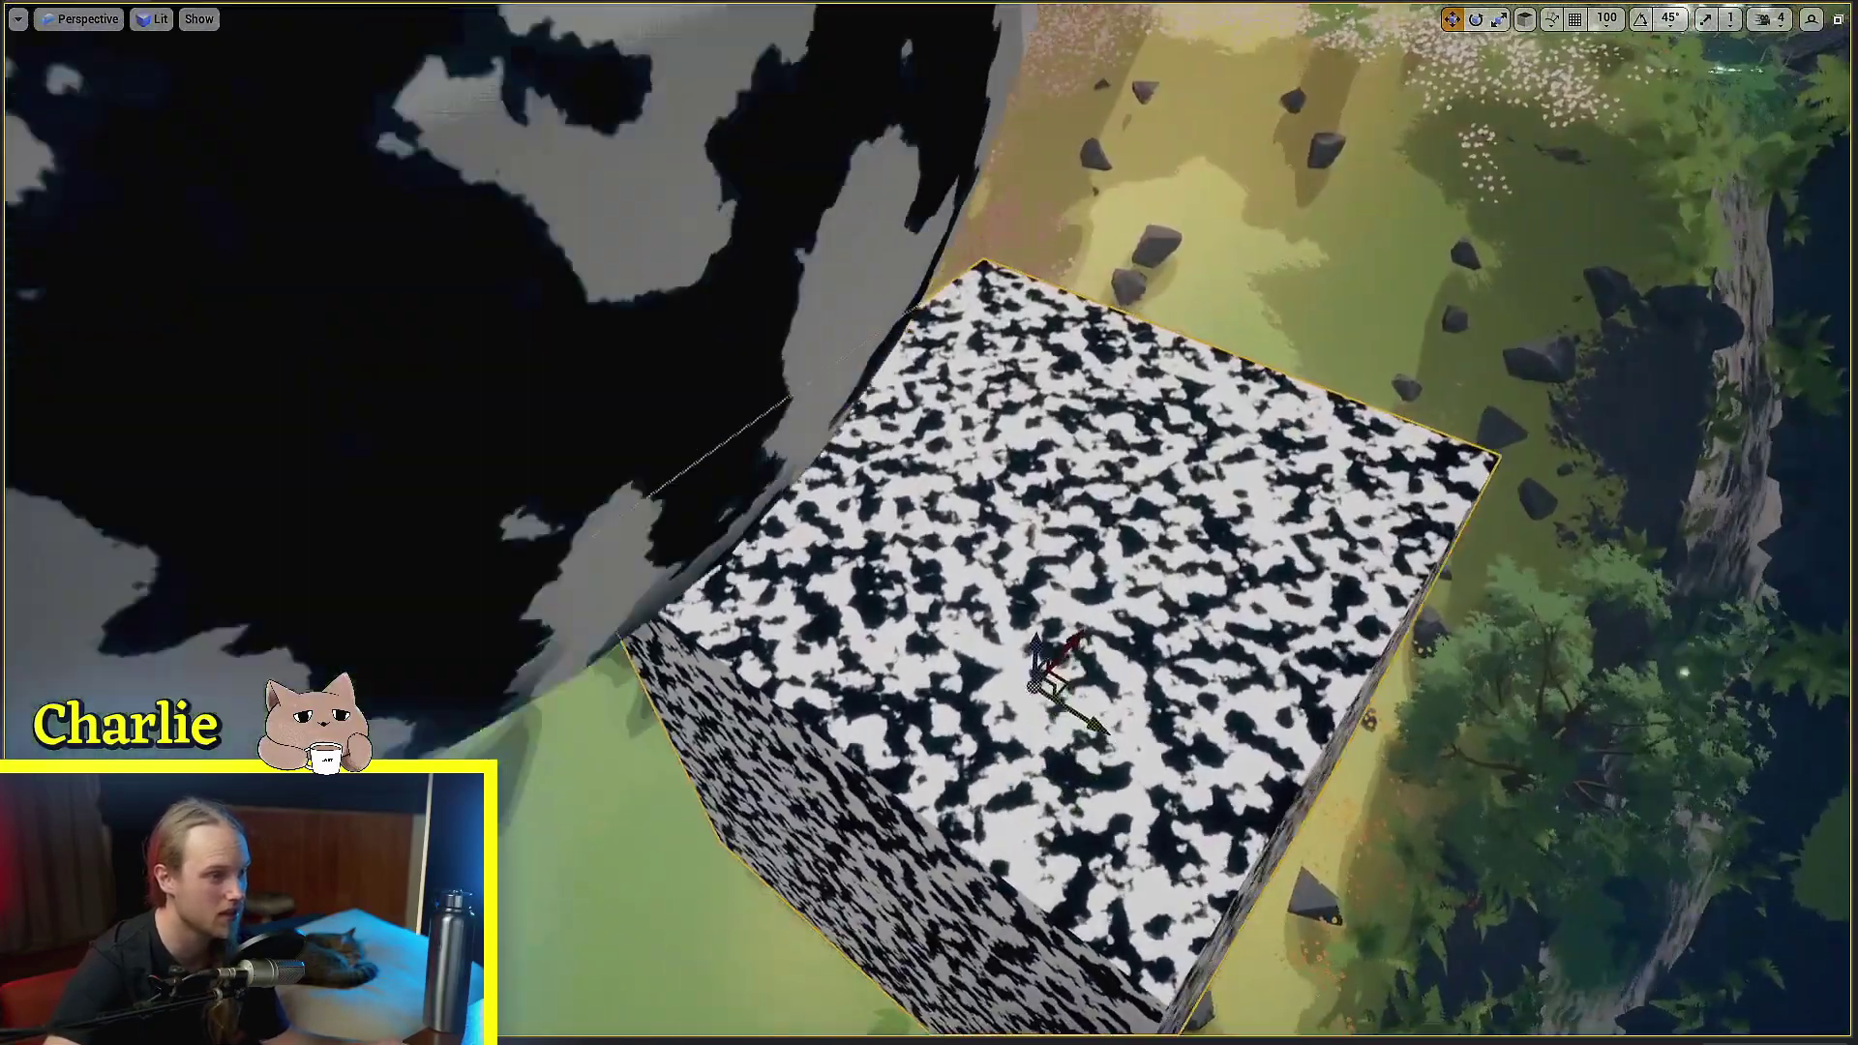
pyautogui.keyDown('alt'); pyautogui.moveTo(929, 523); pyautogui.dragTo(886, 445); pyautogui.keyUp('alt')
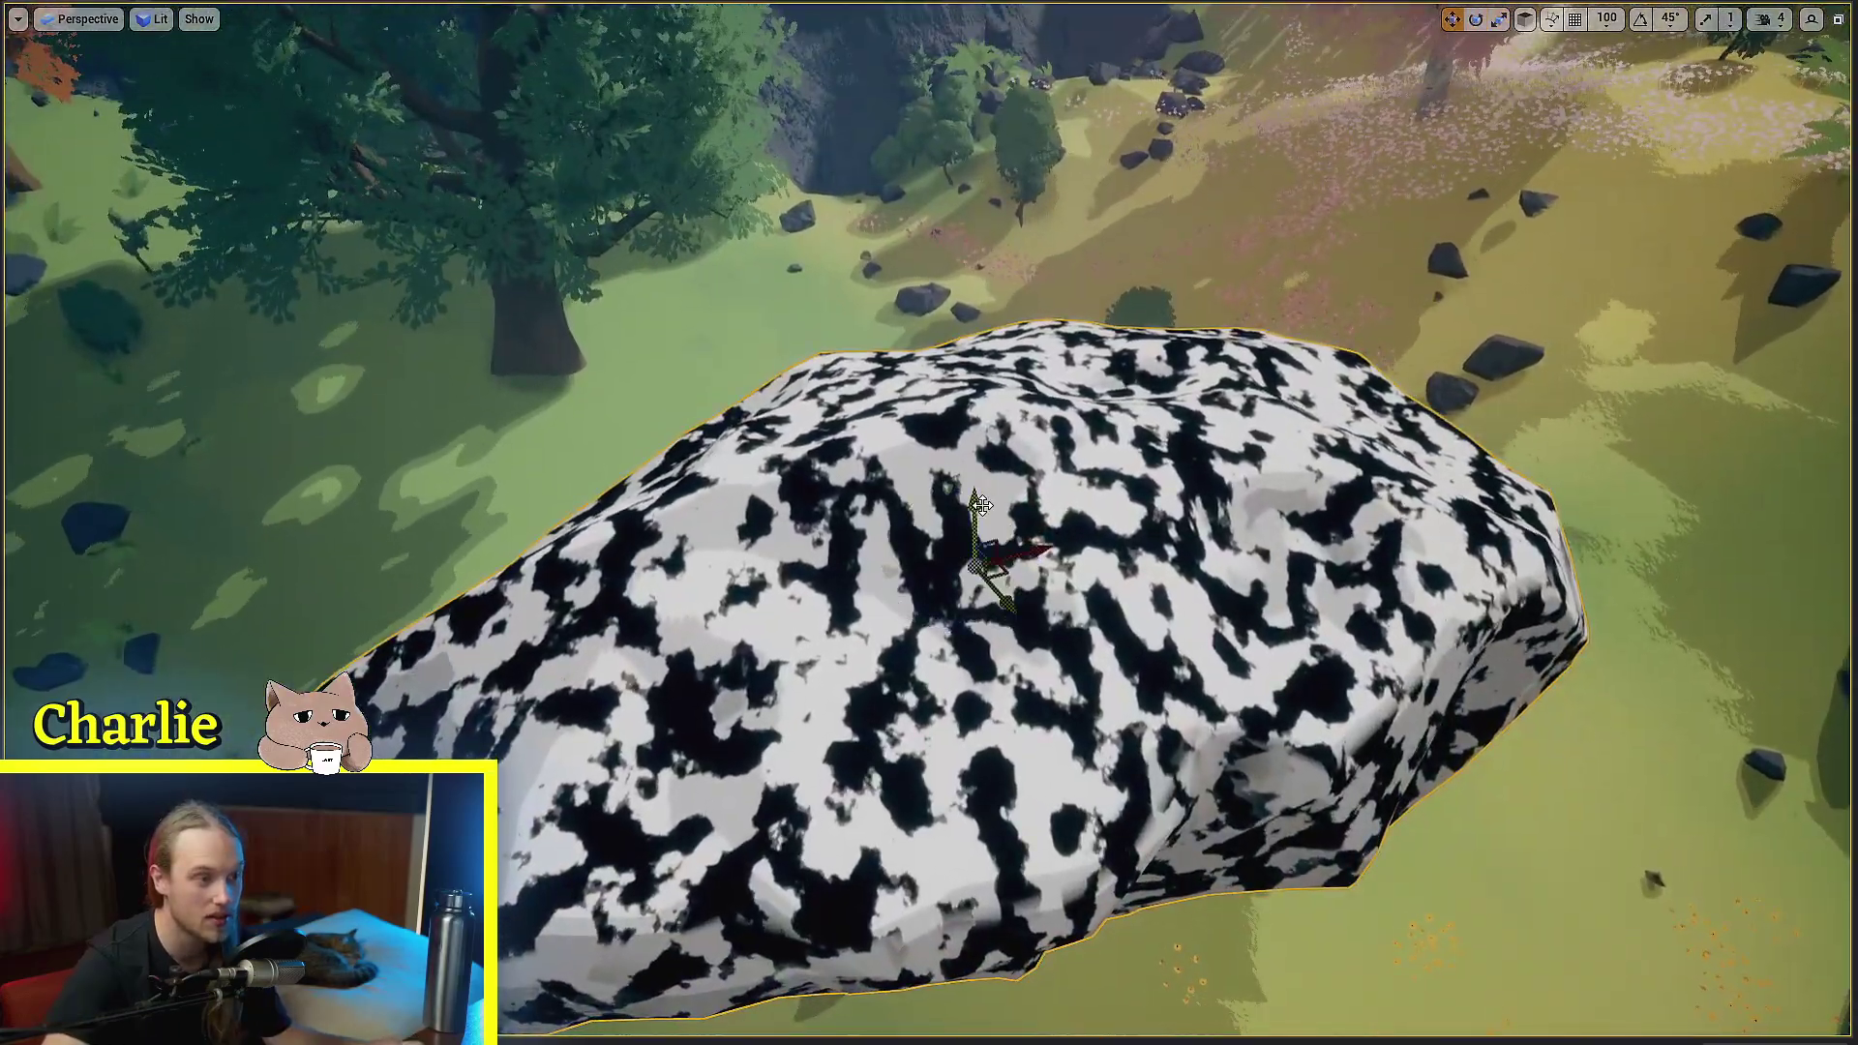
# Move and rotate the overlapping rocks in the level to check how the world-aligned texture runs across their seams
pyautogui.moveTo(918, 496); pyautogui.dragTo(1026, 489)
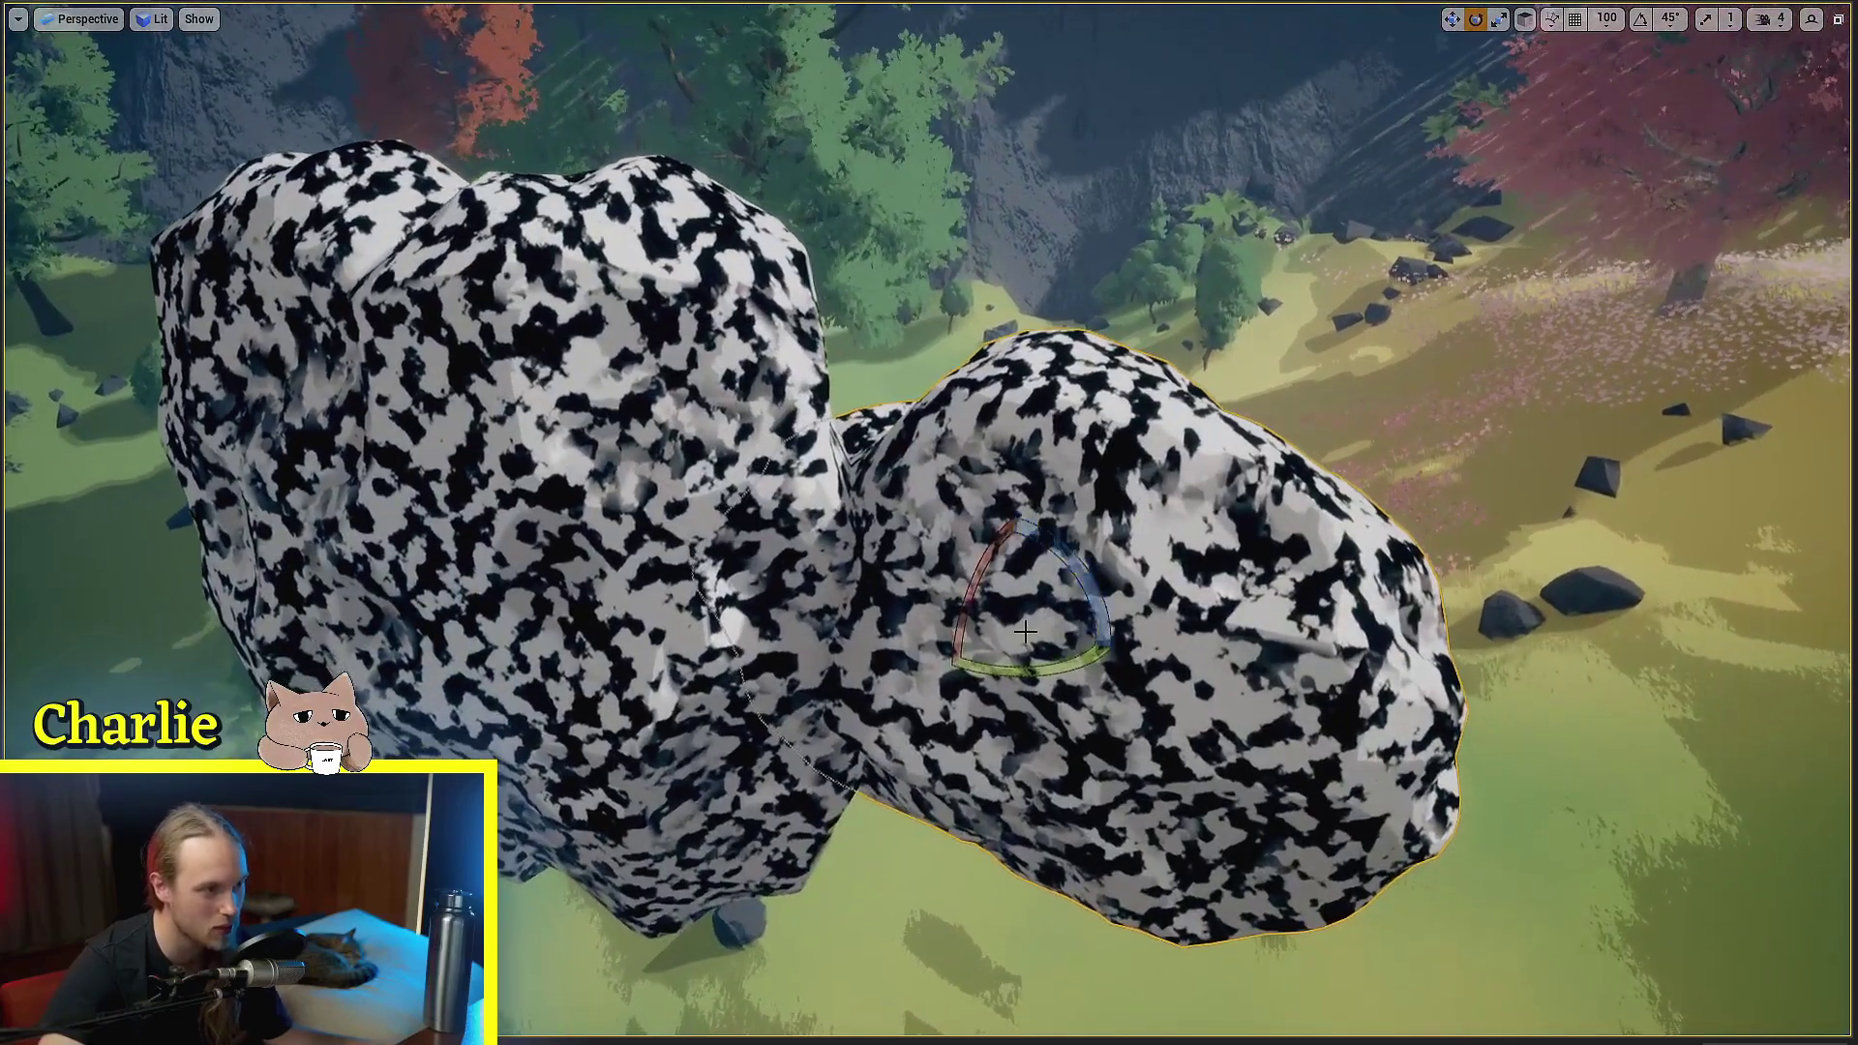
pyautogui.hotkey('ctrl', 'z')
pyautogui.moveTo(1025, 632); pyautogui.dragTo(967, 697, button='right')
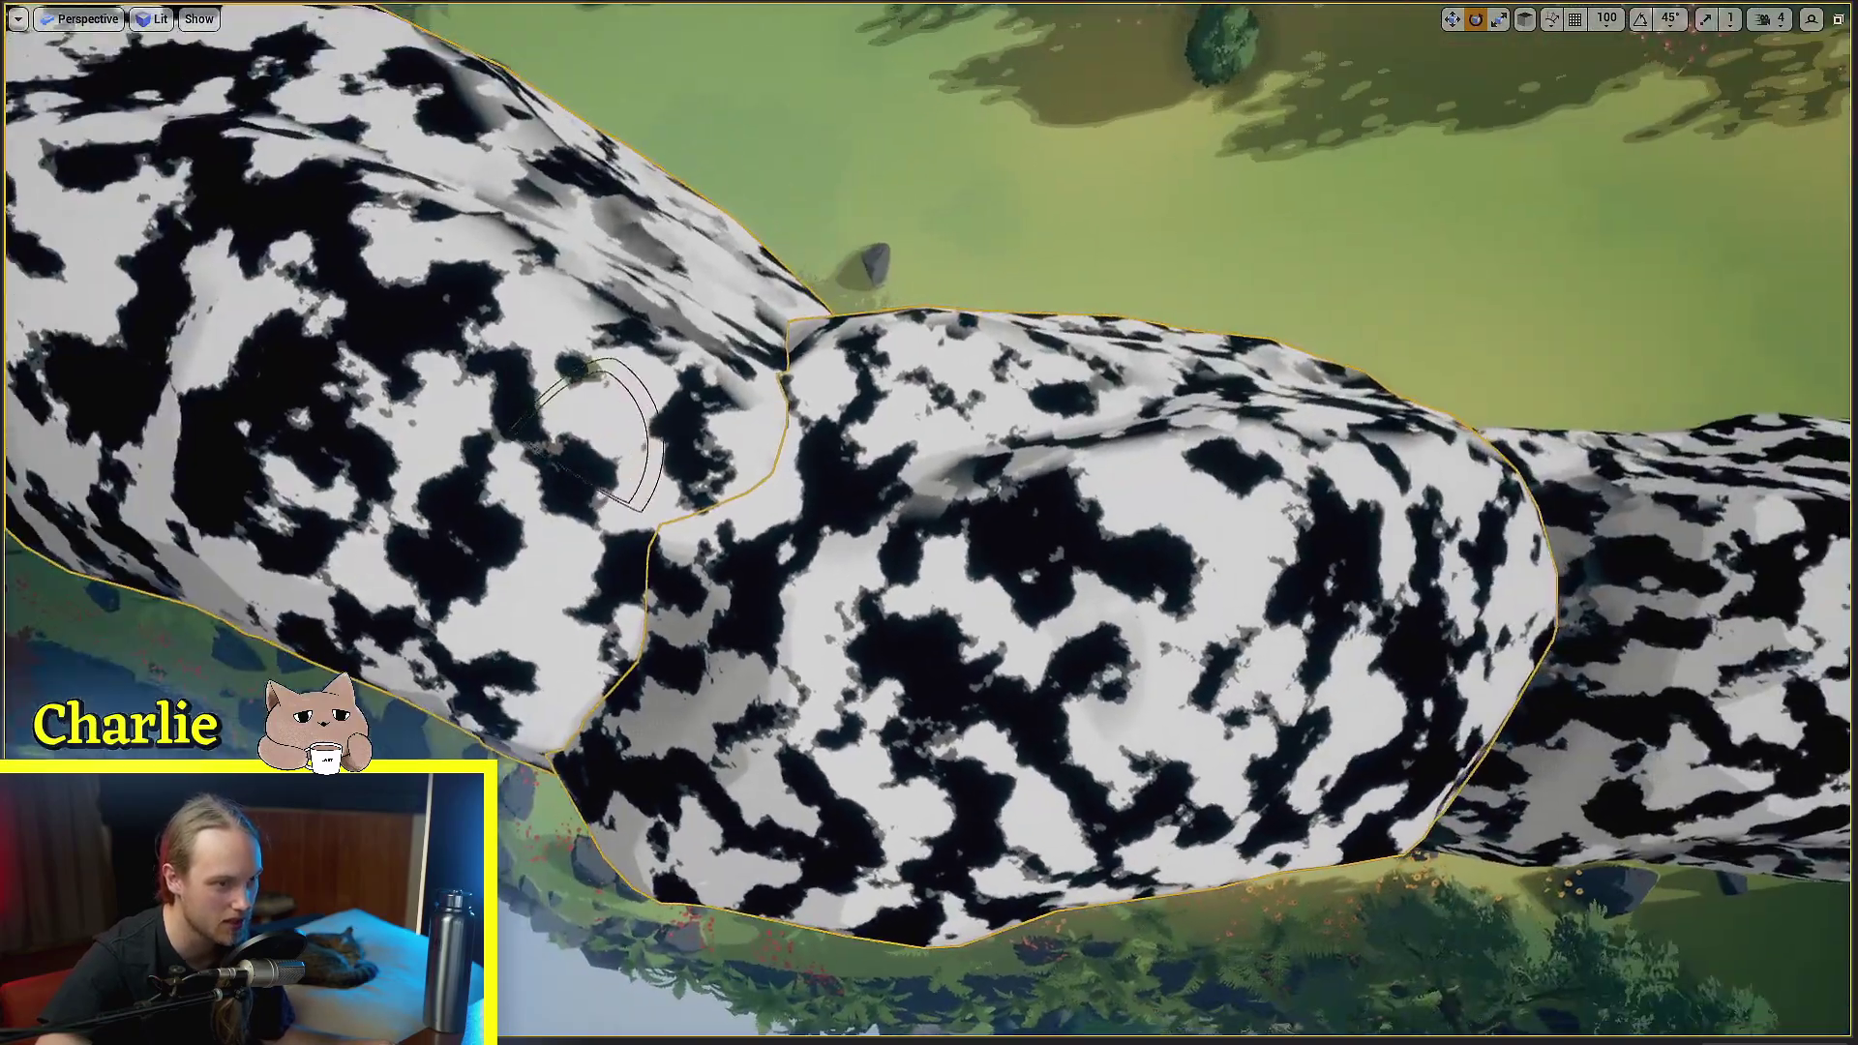
pyautogui.moveTo(929, 523); pyautogui.dragTo(929, 678, button='right')
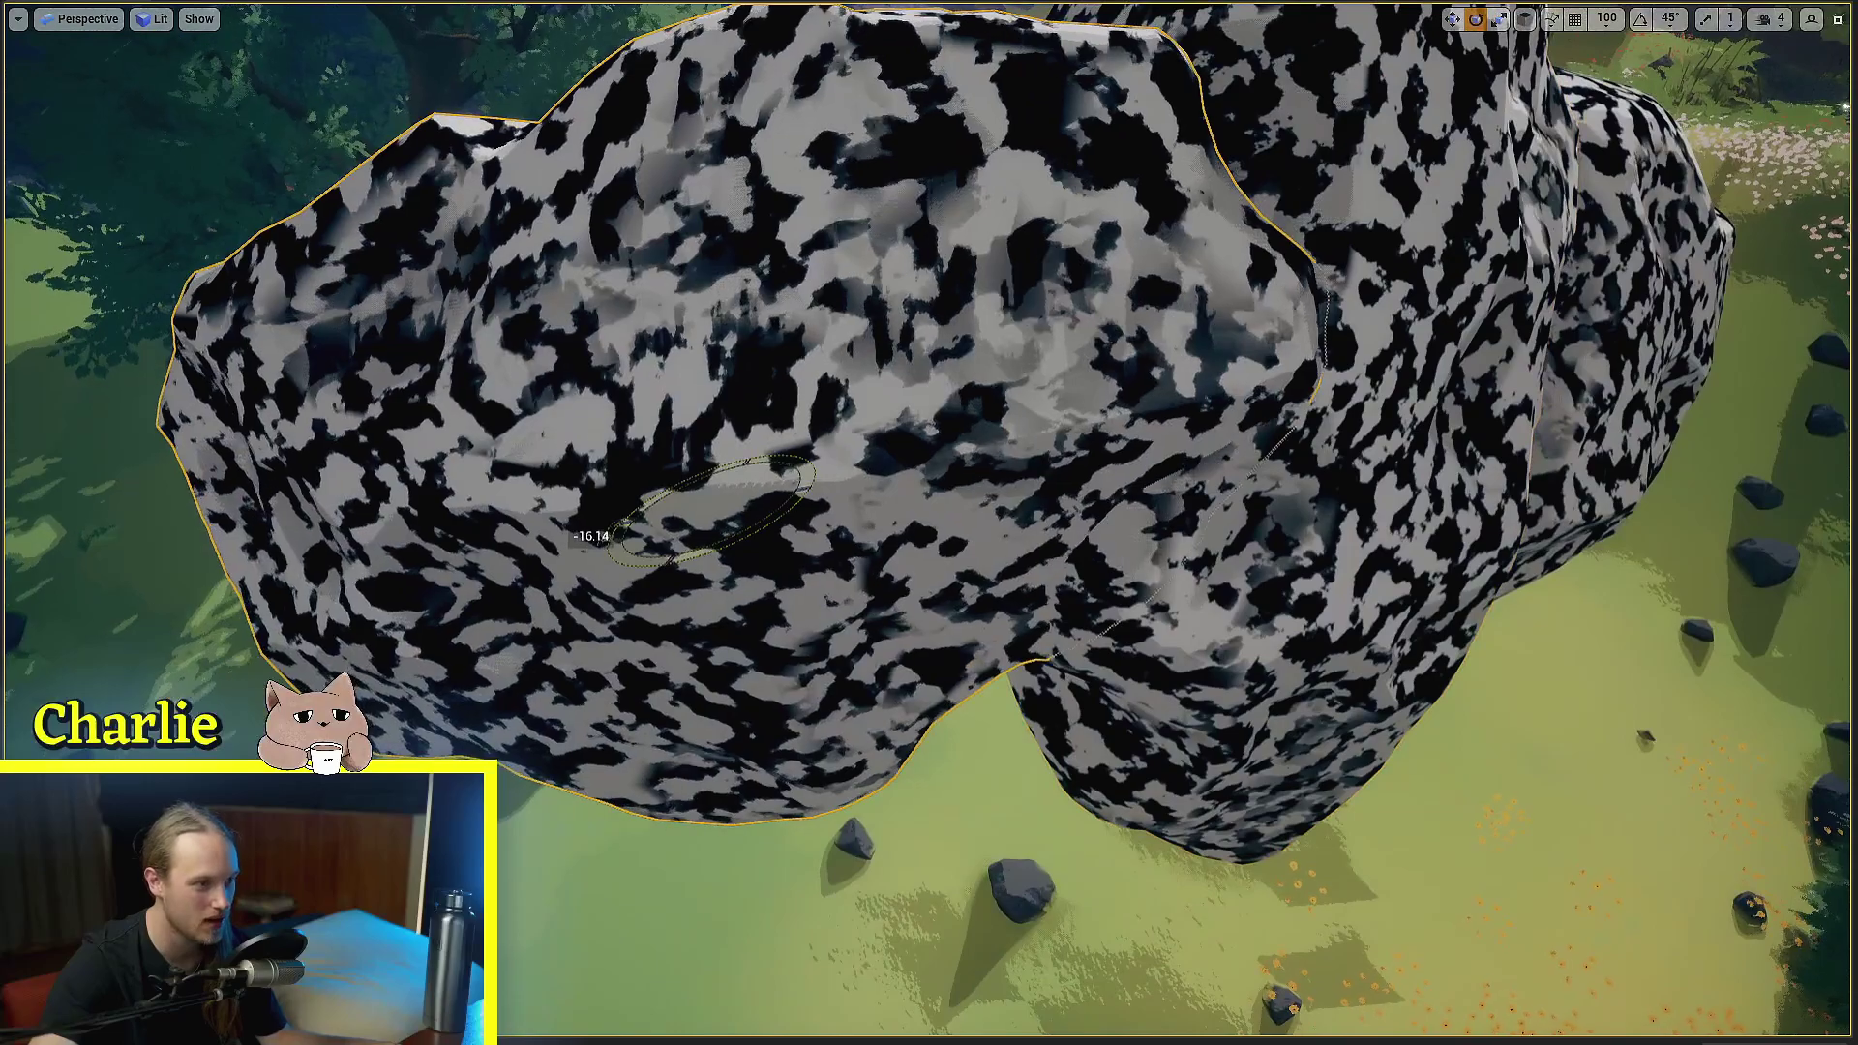
pyautogui.moveTo(888, 545); pyautogui.dragTo(1007, 584, button='right')
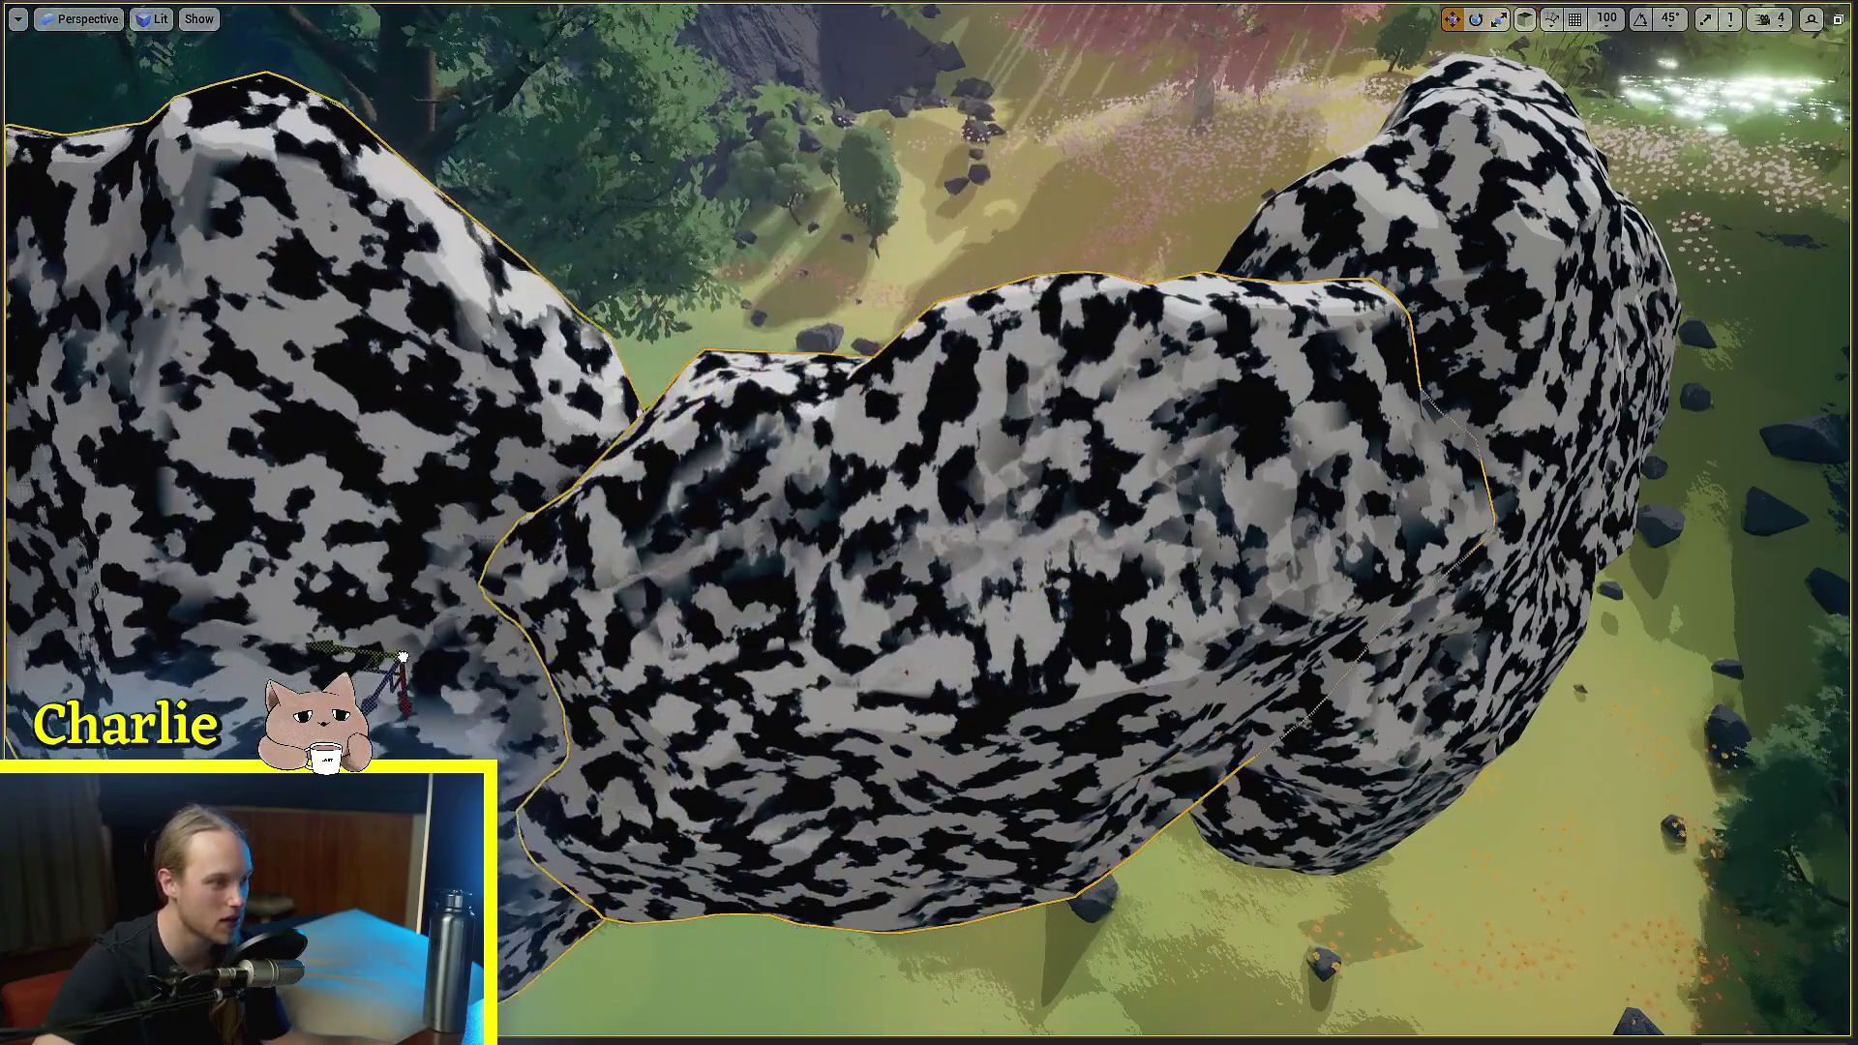
pyautogui.moveTo(971, 247); pyautogui.dragTo(558, 609, button='right')
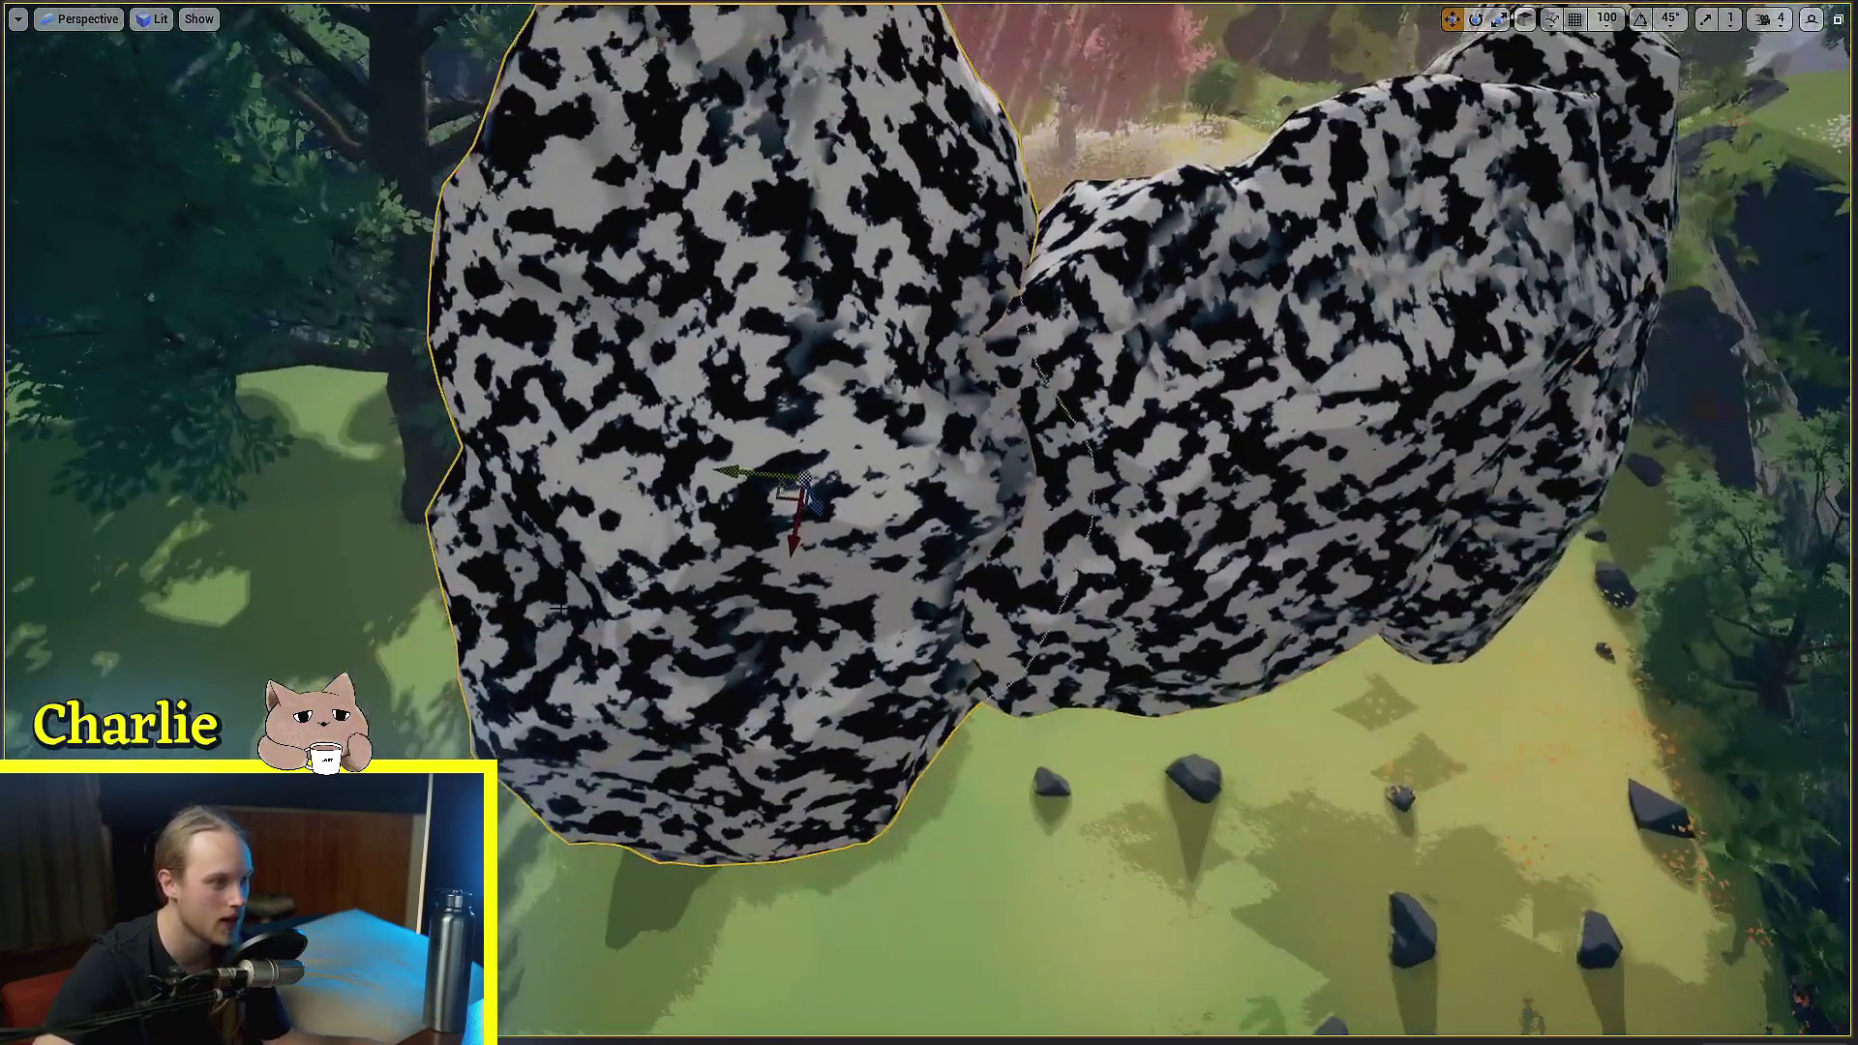
# Try rotating the selected rock, undo the last change, and inspect the overlapping rocks from another angle
pyautogui.press('e')
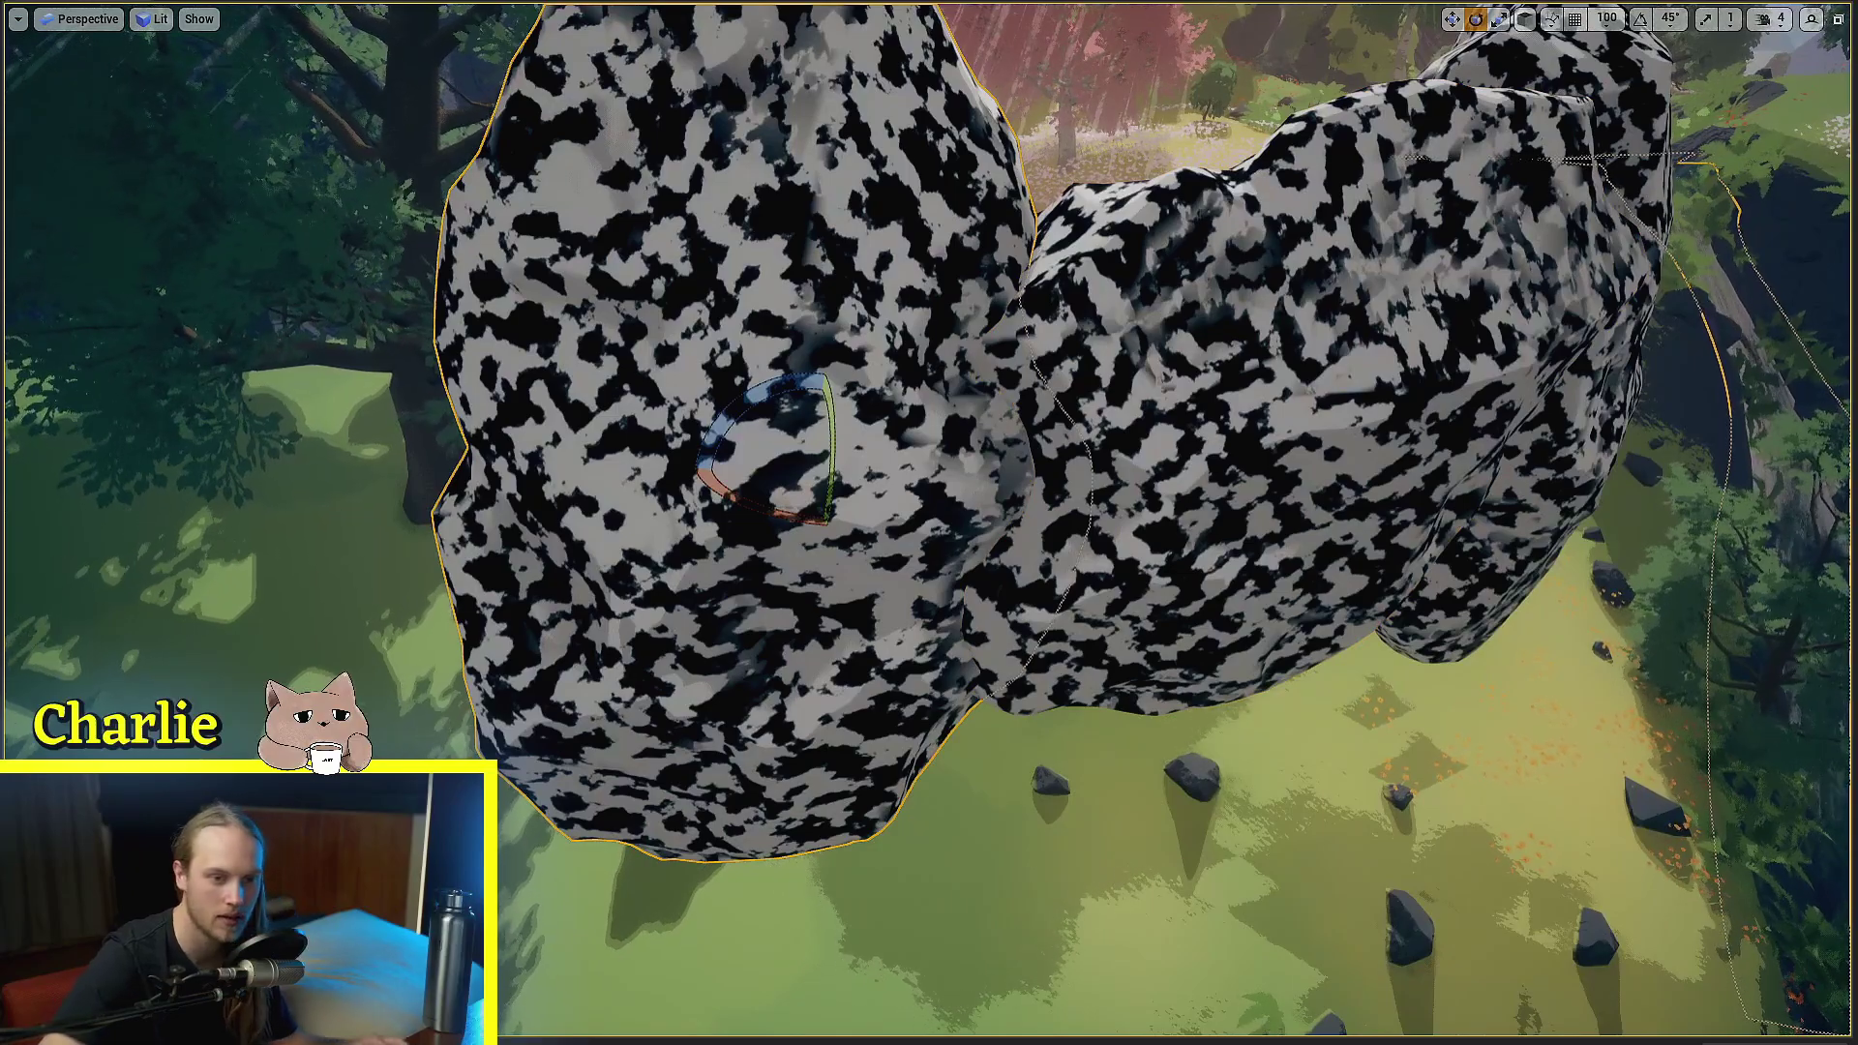
pyautogui.hotkey('ctrl', 'z')
pyautogui.moveTo(830, 511); pyautogui.dragTo(852, 735, button='right')
pyautogui.press('w')
pyautogui.moveTo(895, 482)
pyautogui.mouseDown(button='right')
pyautogui.moveTo(774, 416)
pyautogui.moveTo(765, 484)
pyautogui.moveTo(893, 482)
pyautogui.mouseUp(button='right')
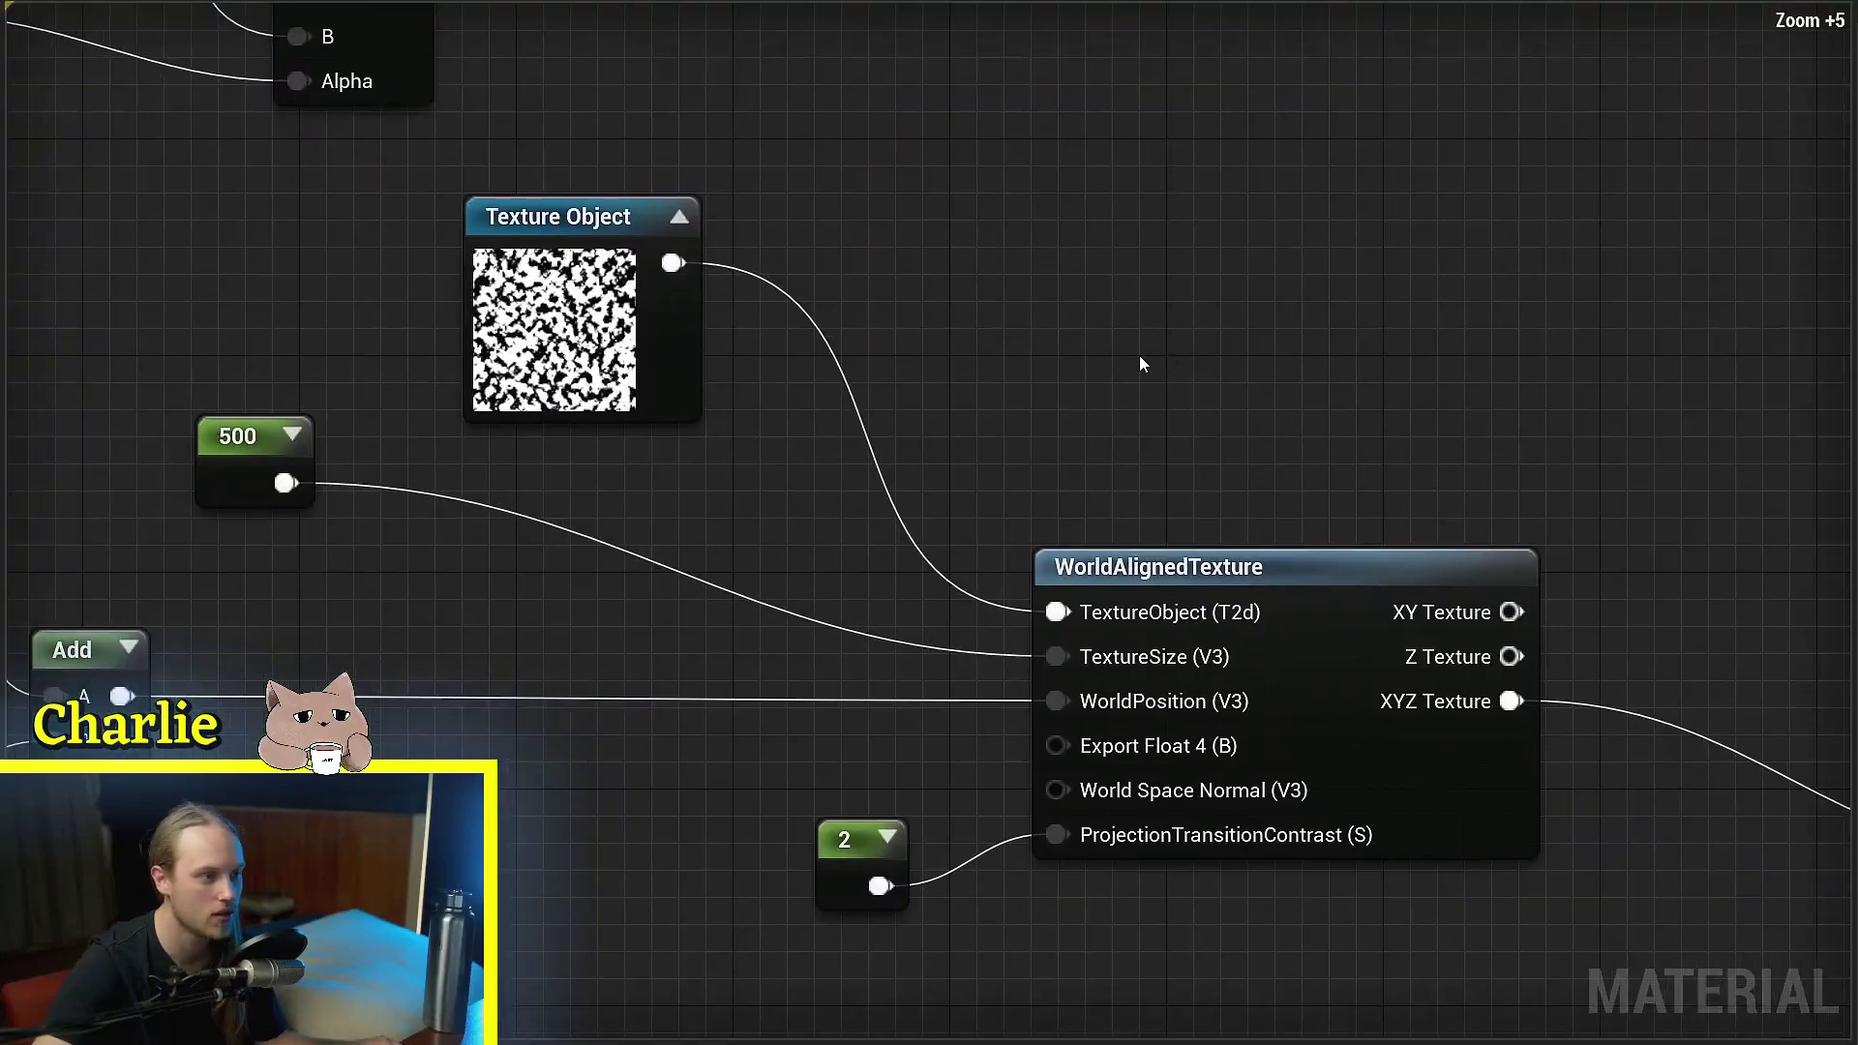
# Reposition the Texture Object node holding the blue normal map so it sits up and to the left of WorldAlignedTexture
pyautogui.click(634, 358)
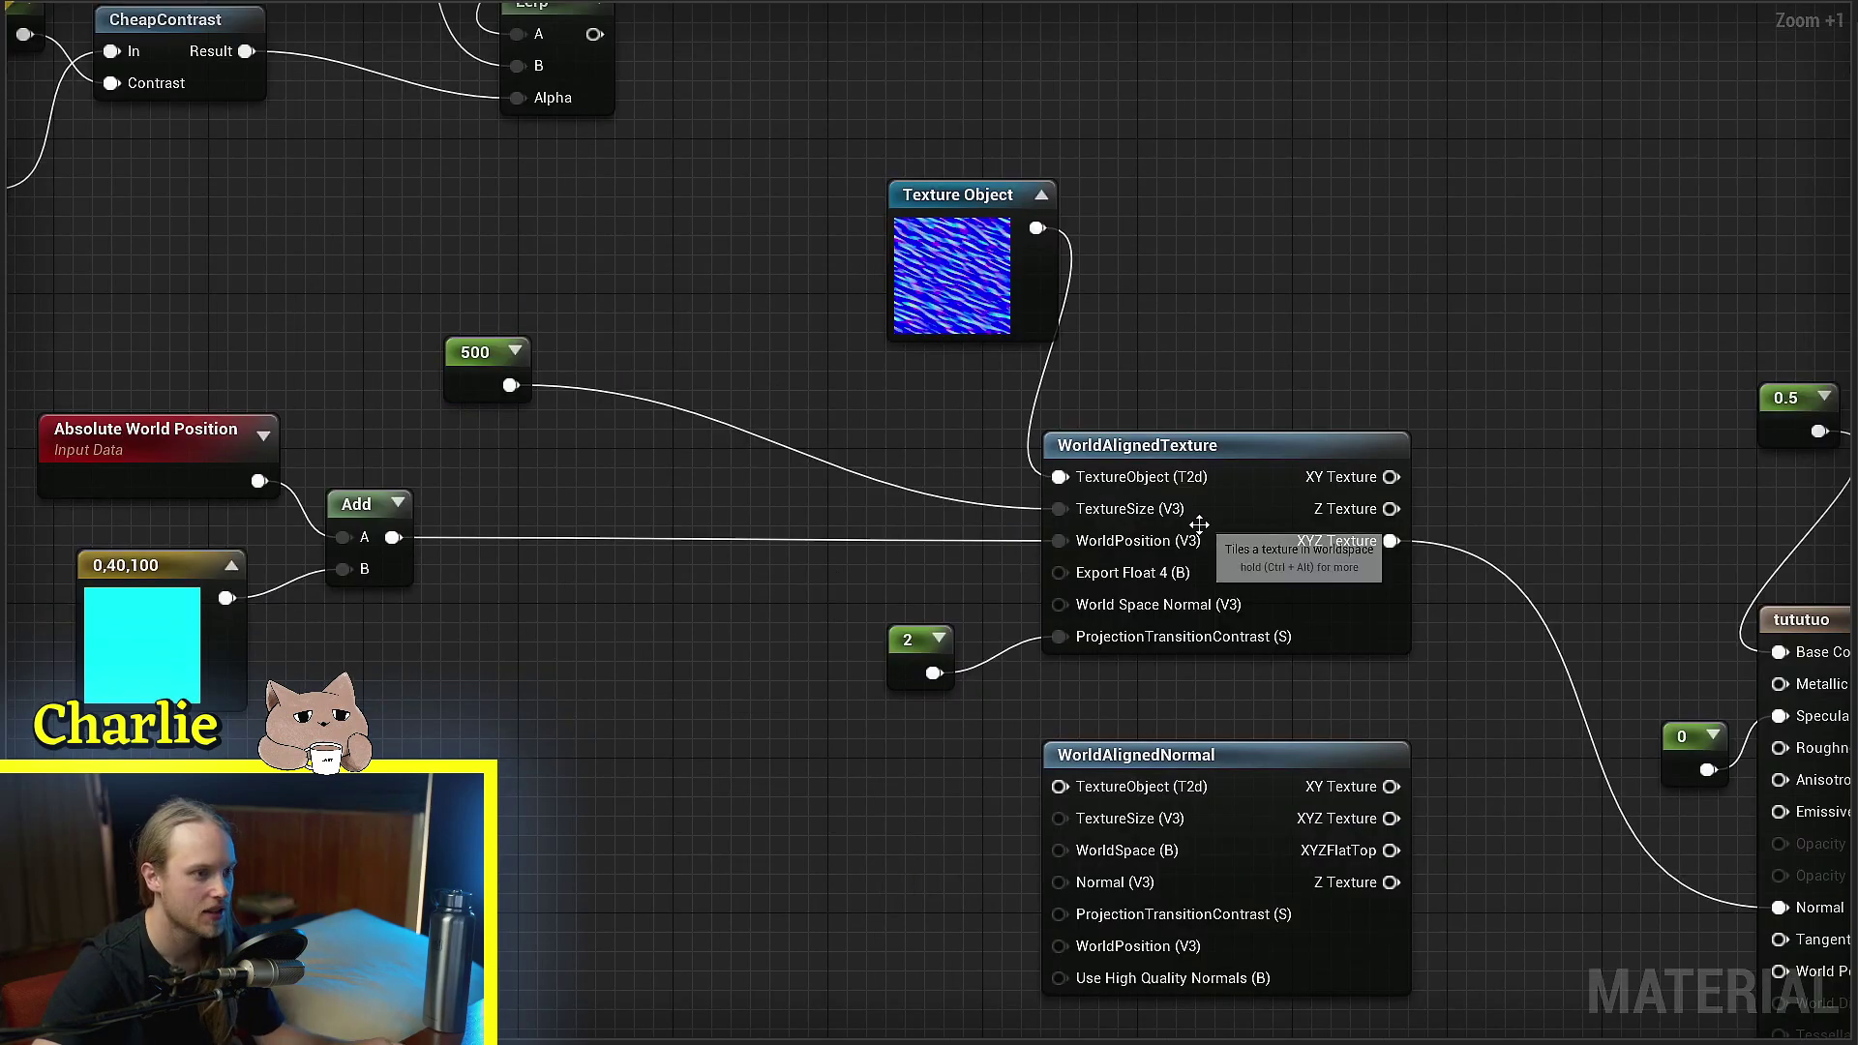
pyautogui.moveTo(1195, 519); pyautogui.dragTo(1286, 344, button='right')
pyautogui.scroll(1, 1399, 427)
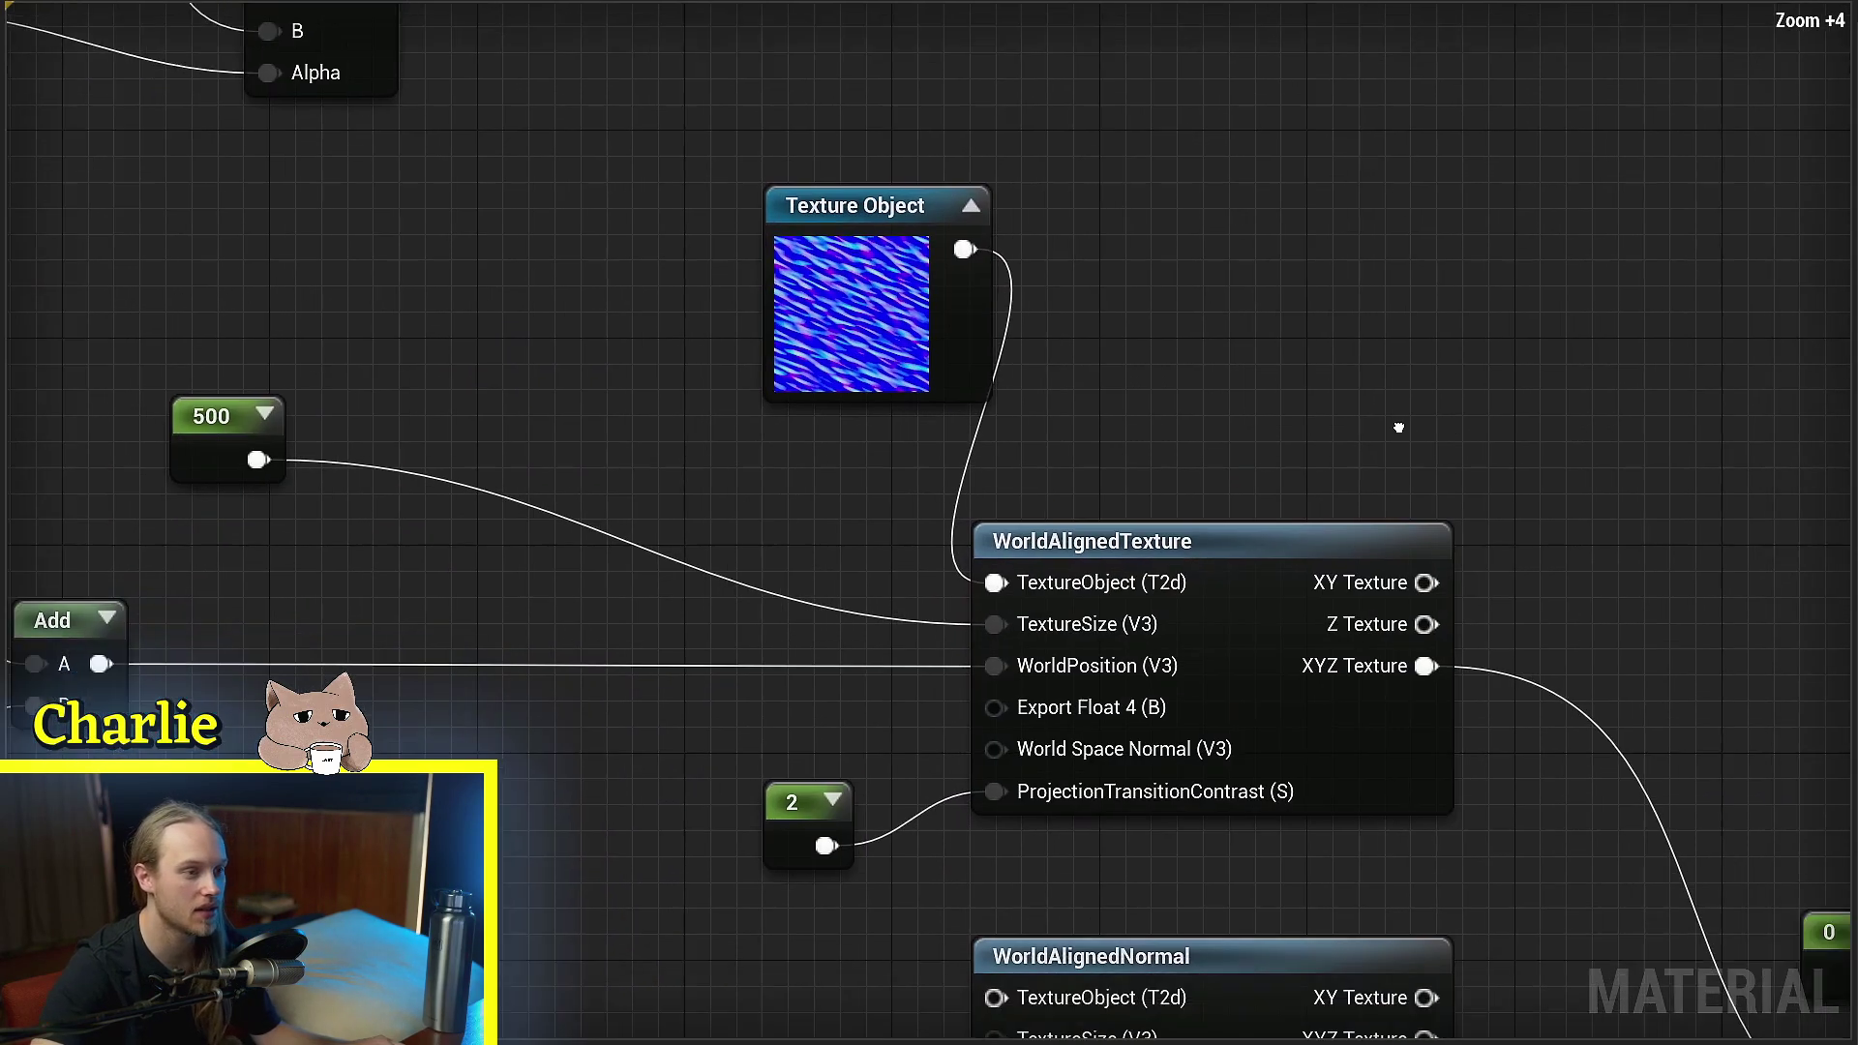
pyautogui.moveTo(1398, 427); pyautogui.dragTo(1256, 269, button='right')
pyautogui.moveTo(1103, 452)
pyautogui.mouseDown()
pyautogui.moveTo(1088, 432)
pyautogui.moveTo(1109, 455)
pyautogui.mouseUp()
pyautogui.moveTo(1177, 198); pyautogui.dragTo(1385, 361, button='right')
pyautogui.moveTo(981, 315); pyautogui.dragTo(783, 346)
pyautogui.moveTo(836, 427); pyautogui.dragTo(937, 573, button='right')
pyautogui.scroll(3, 816, 438)
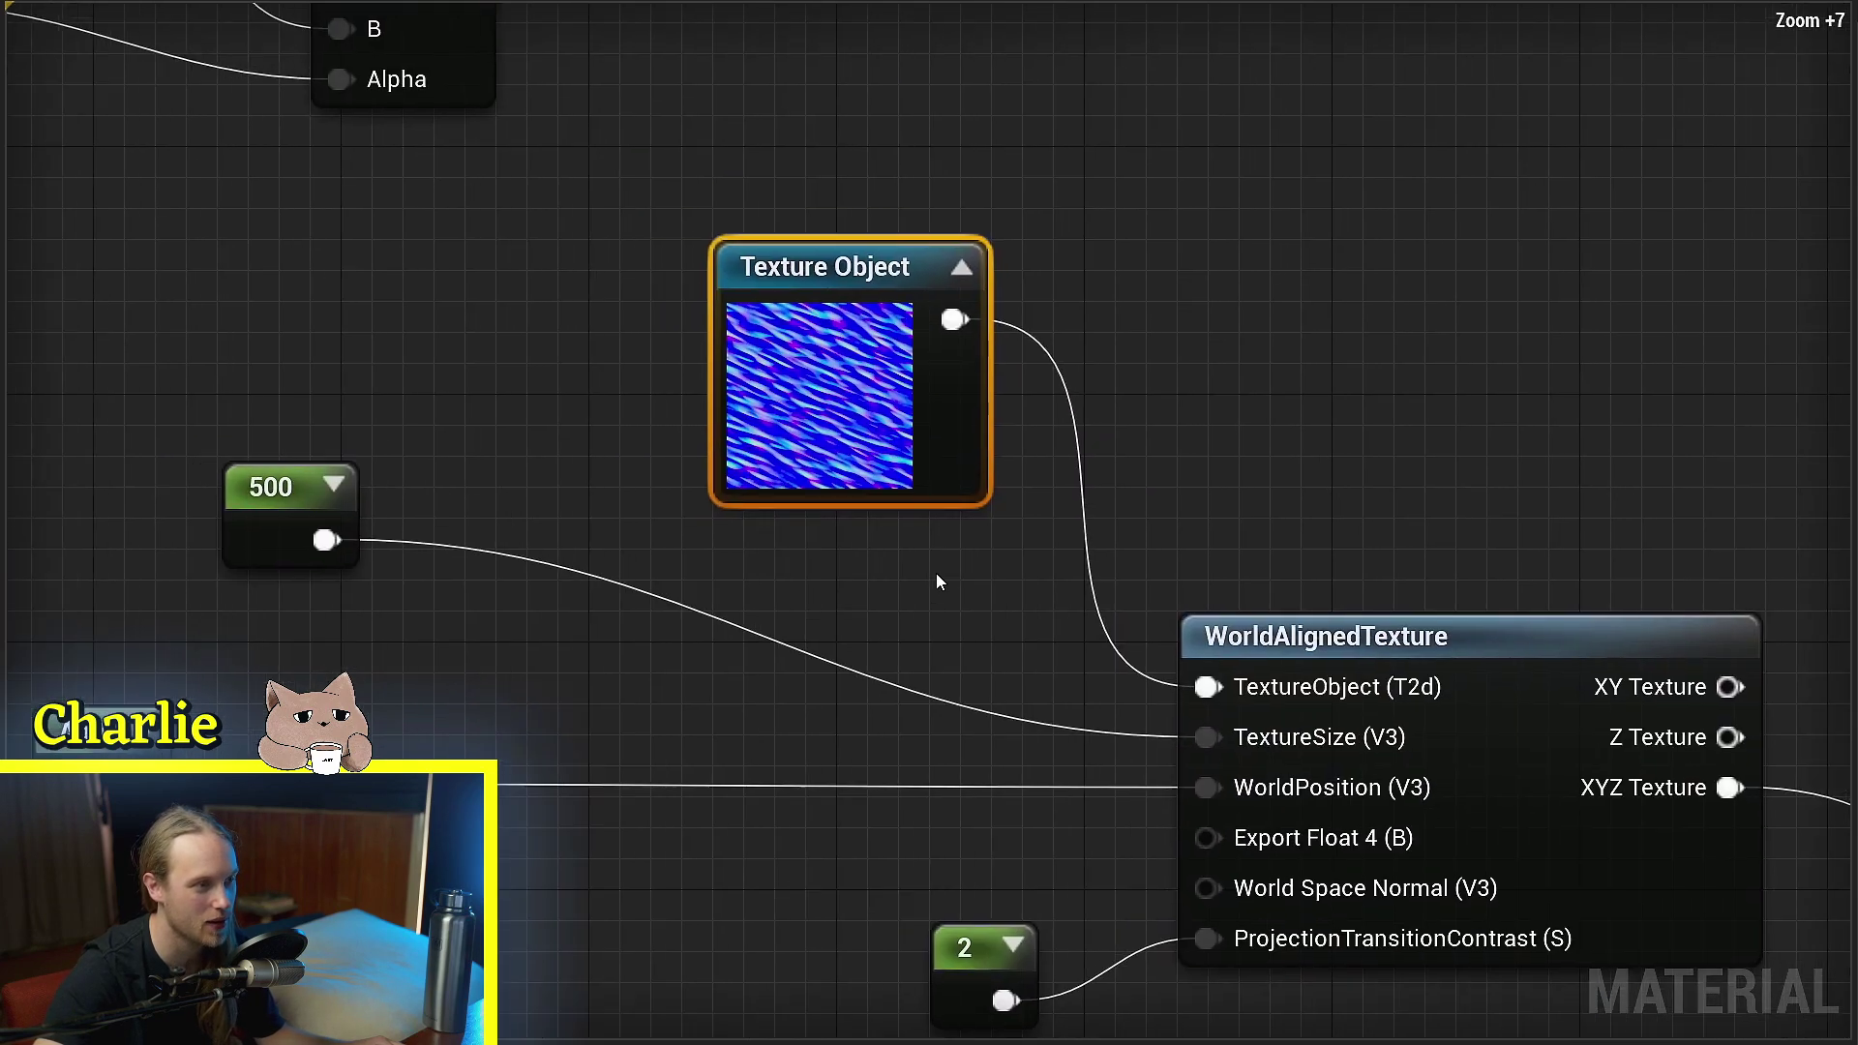
pyautogui.click(937, 579)
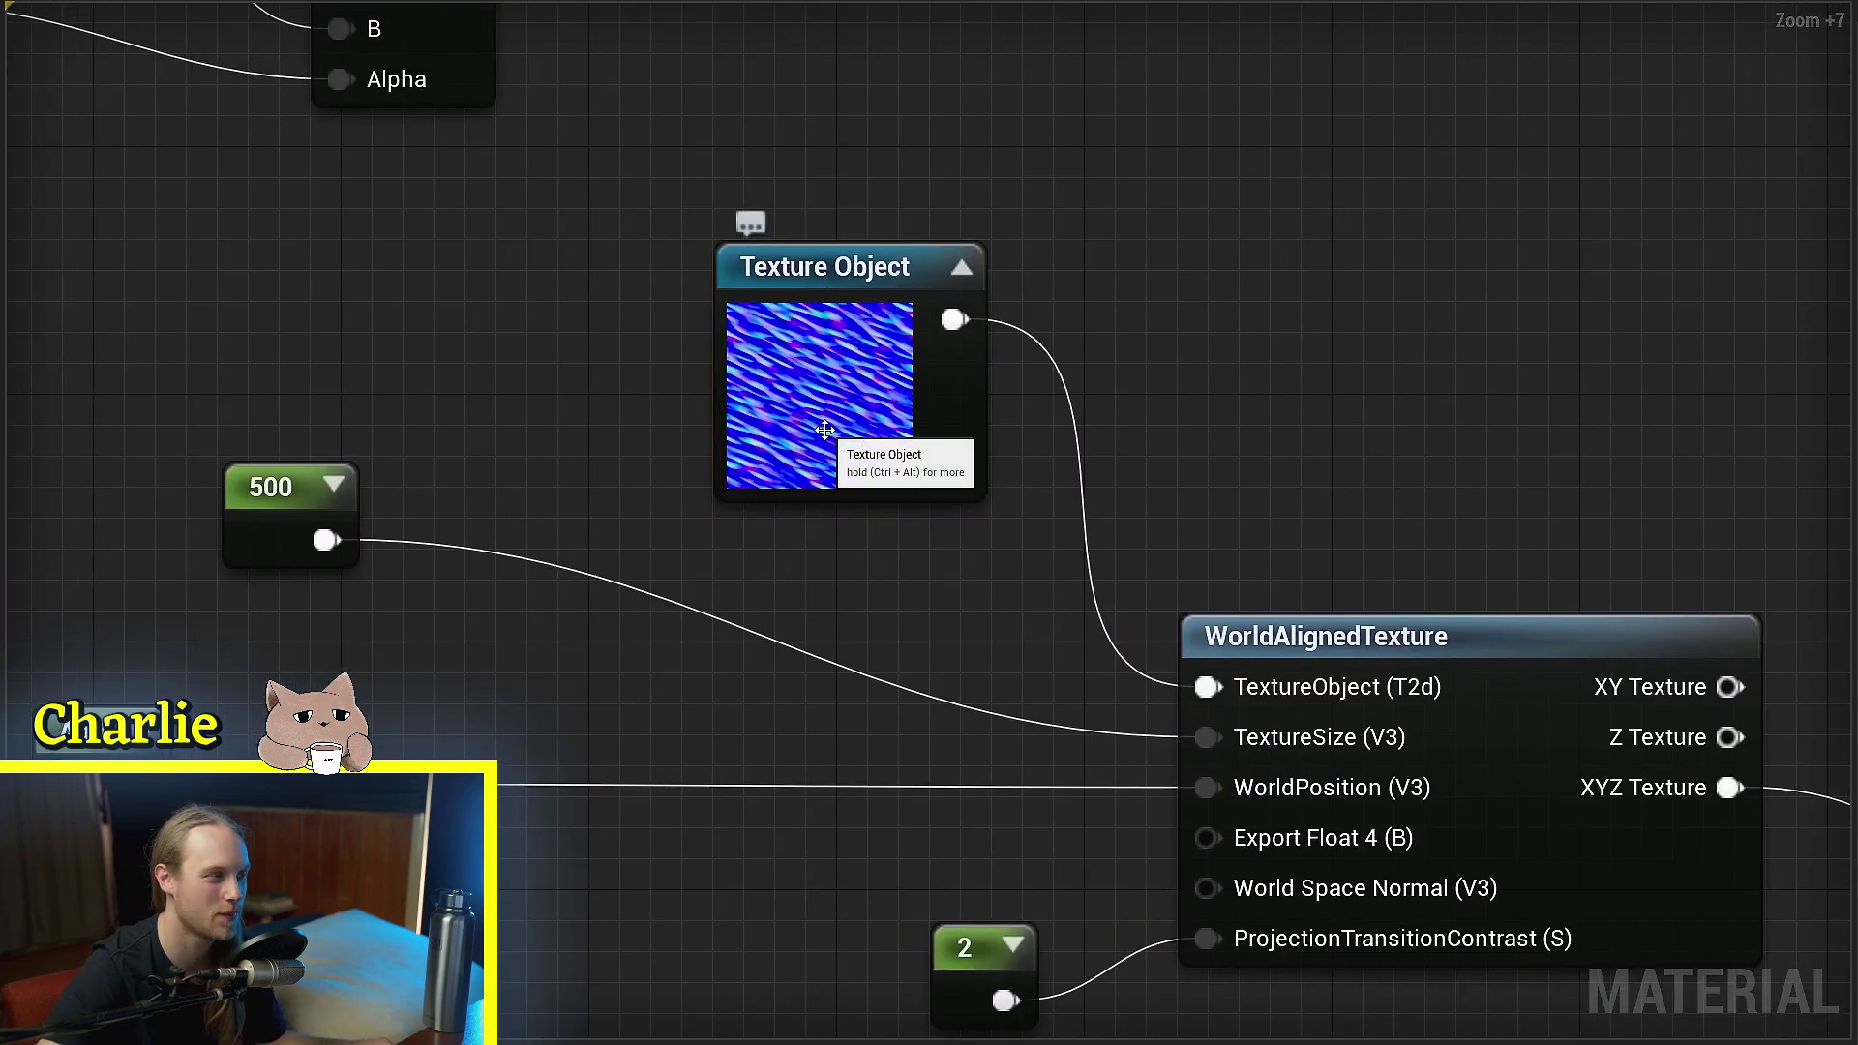
pyautogui.moveTo(825, 430); pyautogui.dragTo(758, 456)
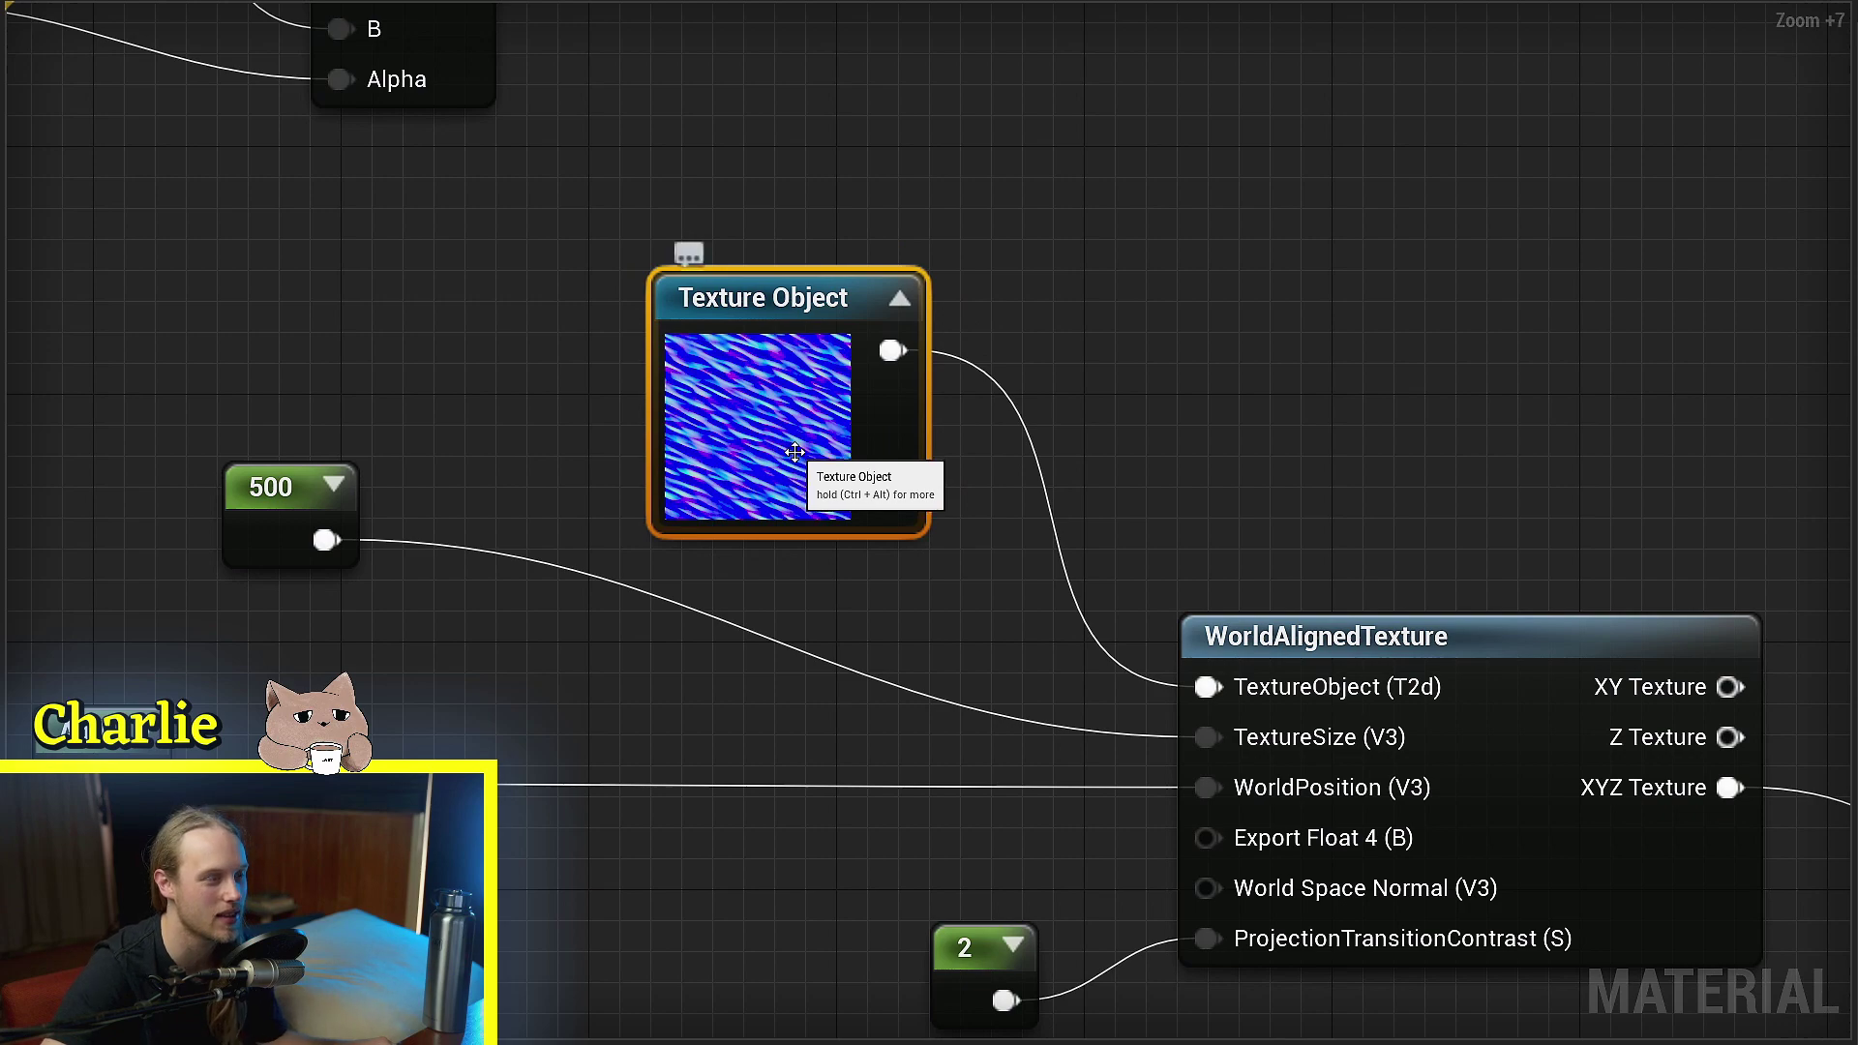
pyautogui.moveTo(794, 448); pyautogui.dragTo(876, 515, button='right')
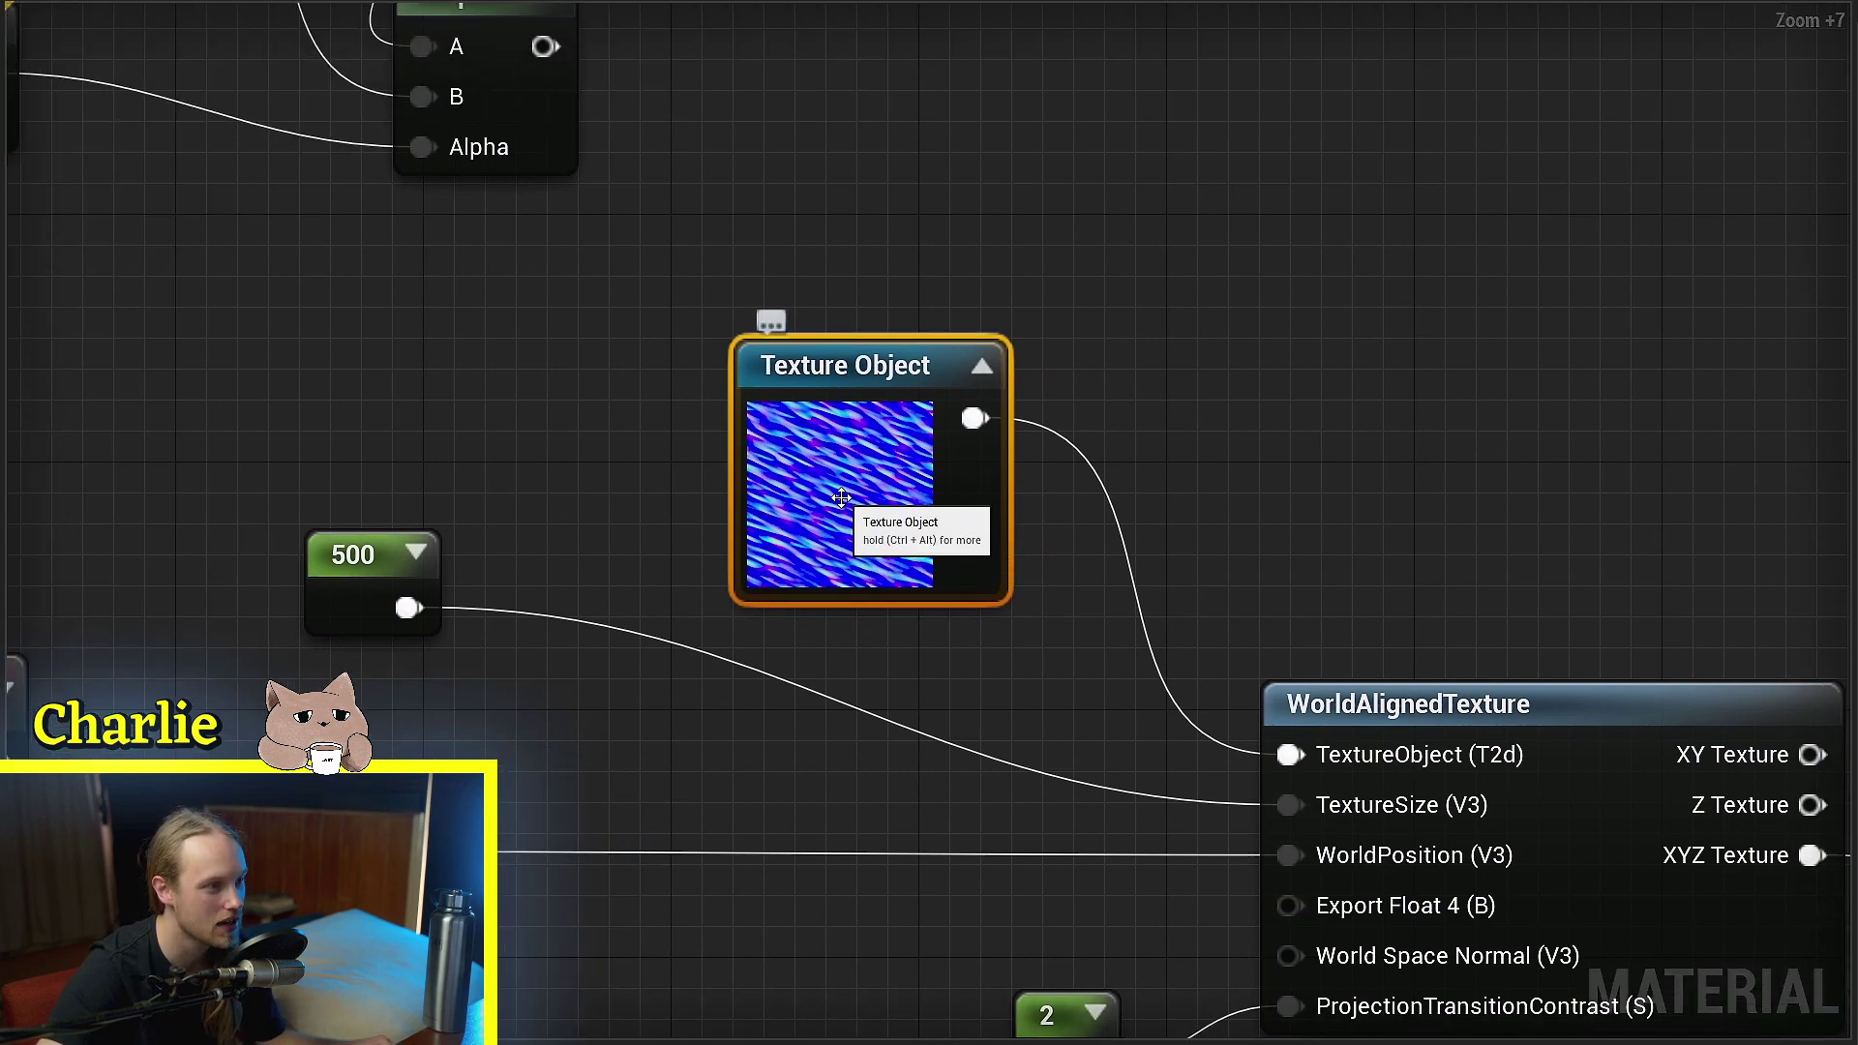
# Select the WorldAlignedNormal node and compare its inputs and outputs with those of WorldAlignedTexture
pyautogui.scroll(-4, 771, 417)
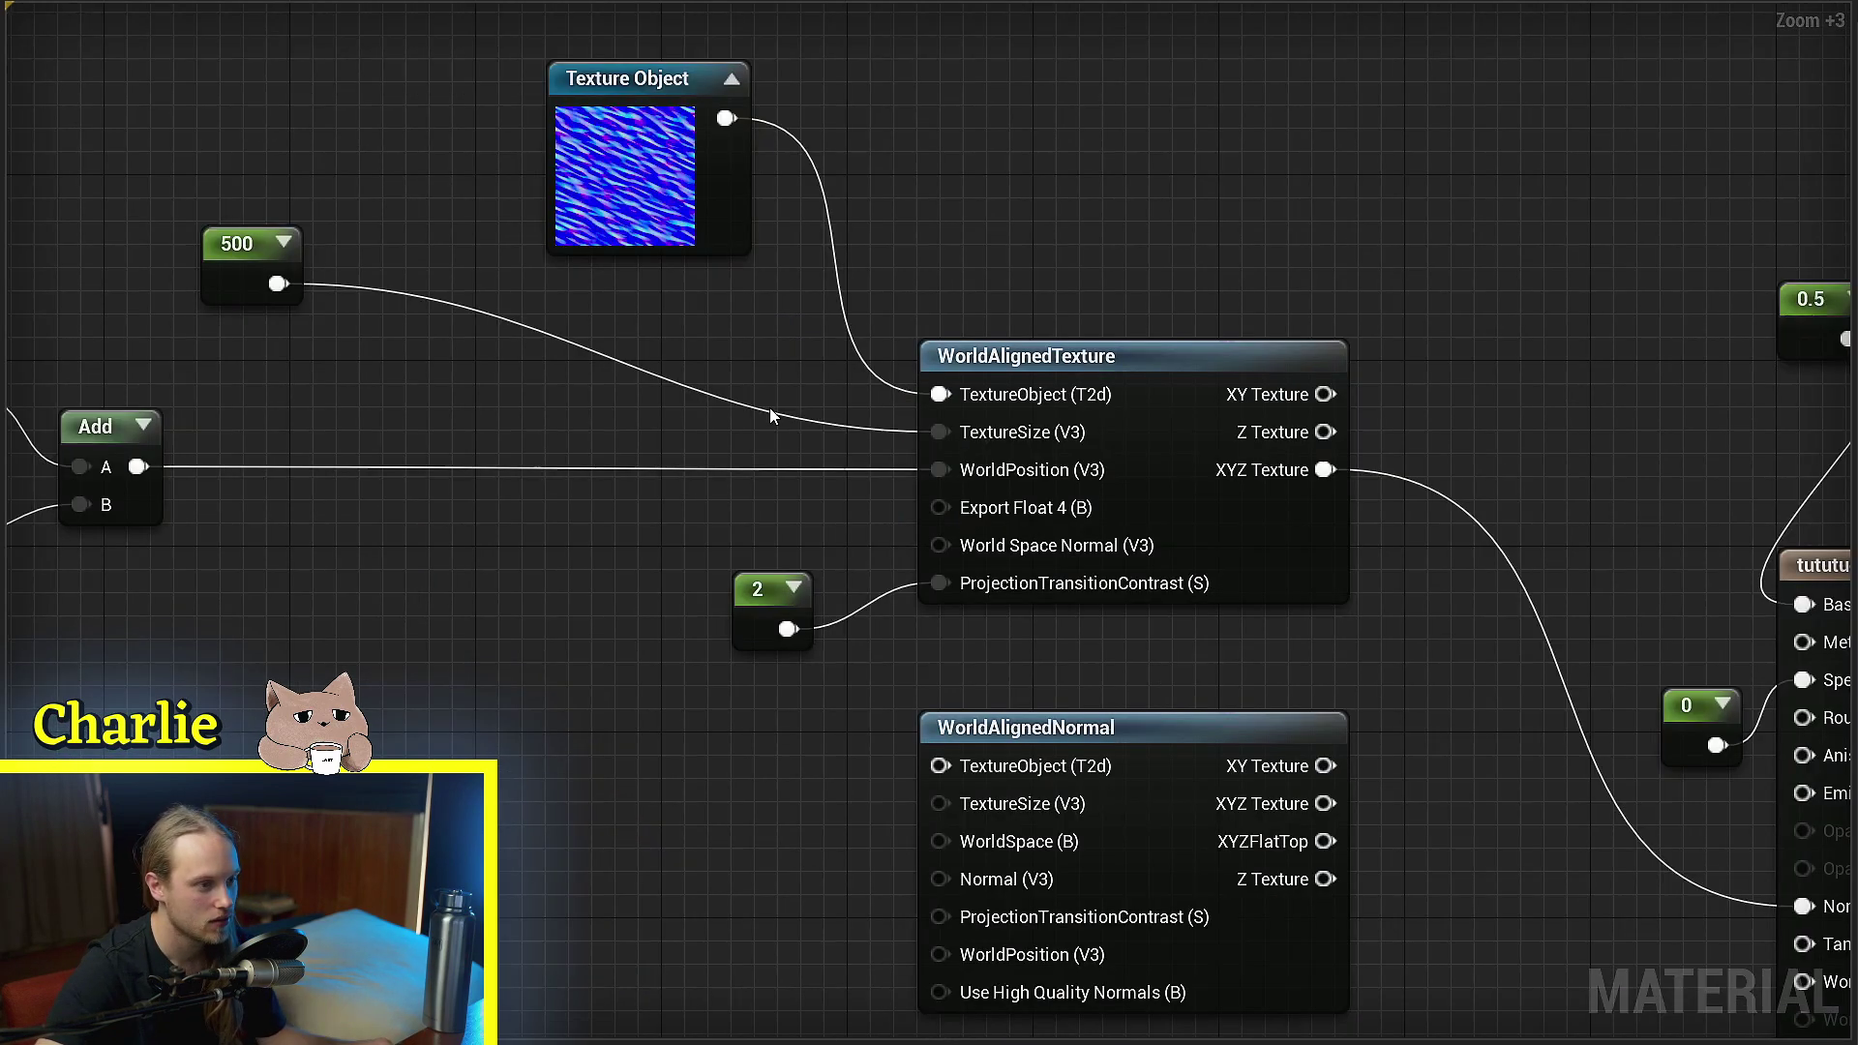
pyautogui.scroll(4, 765, 404)
pyautogui.moveTo(1079, 435); pyautogui.dragTo(1068, 498, button='right')
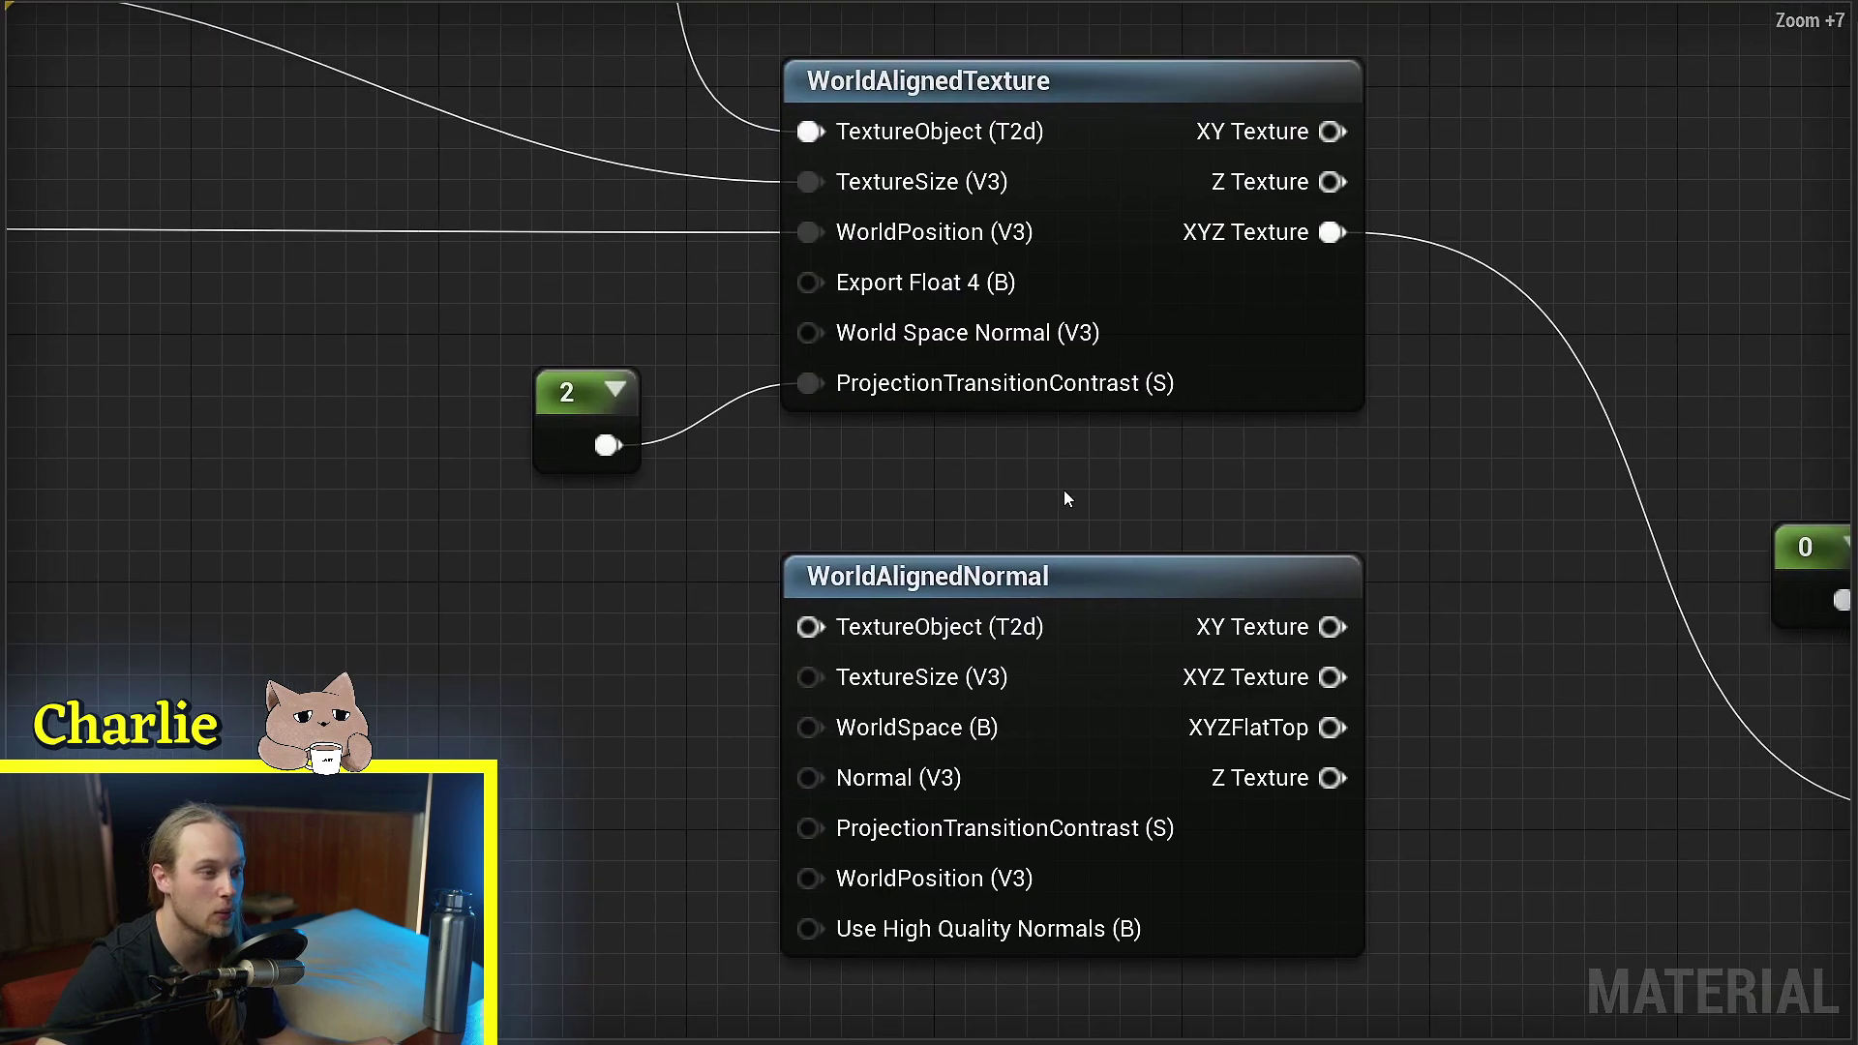
pyautogui.click(1159, 547)
pyautogui.moveTo(1158, 547); pyautogui.dragTo(1099, 573)
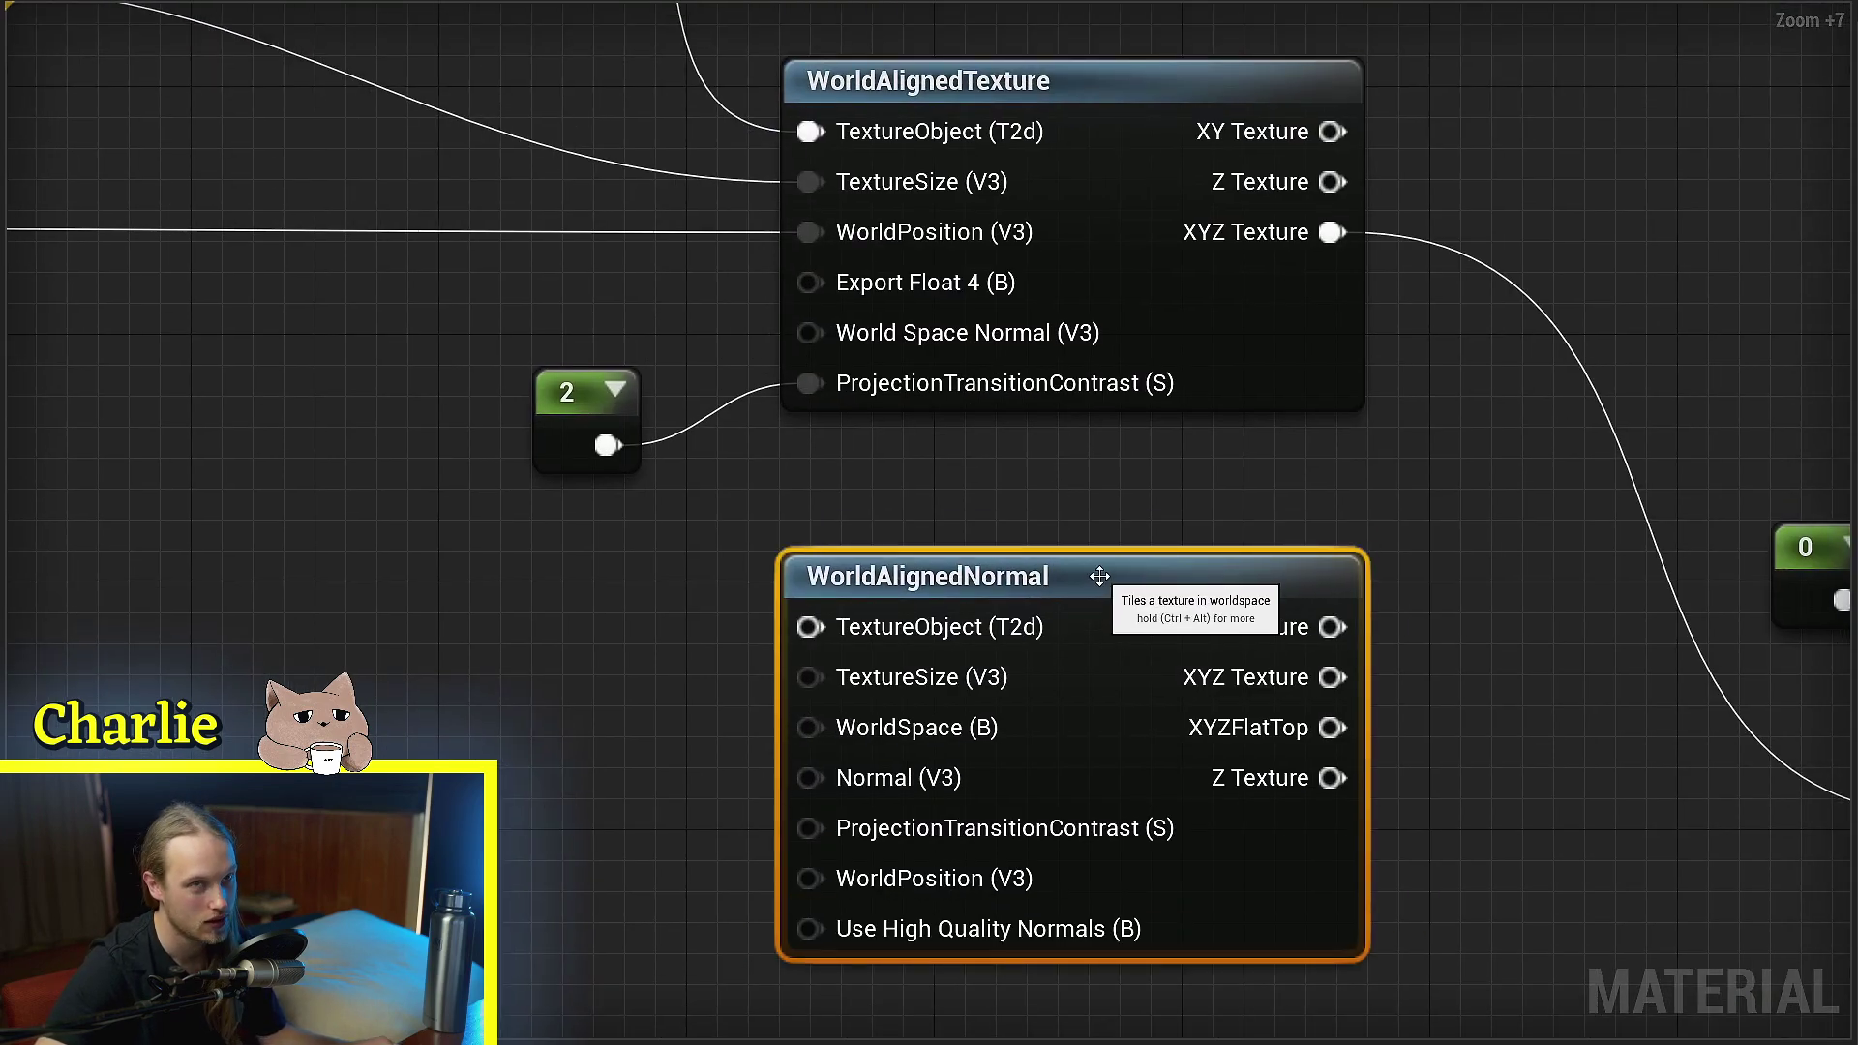
pyautogui.scroll(-5, 1068, 530)
pyautogui.scroll(-2, 1064, 531)
pyautogui.moveTo(507, 377); pyautogui.dragTo(695, 396, button='right')
pyautogui.click(689, 368)
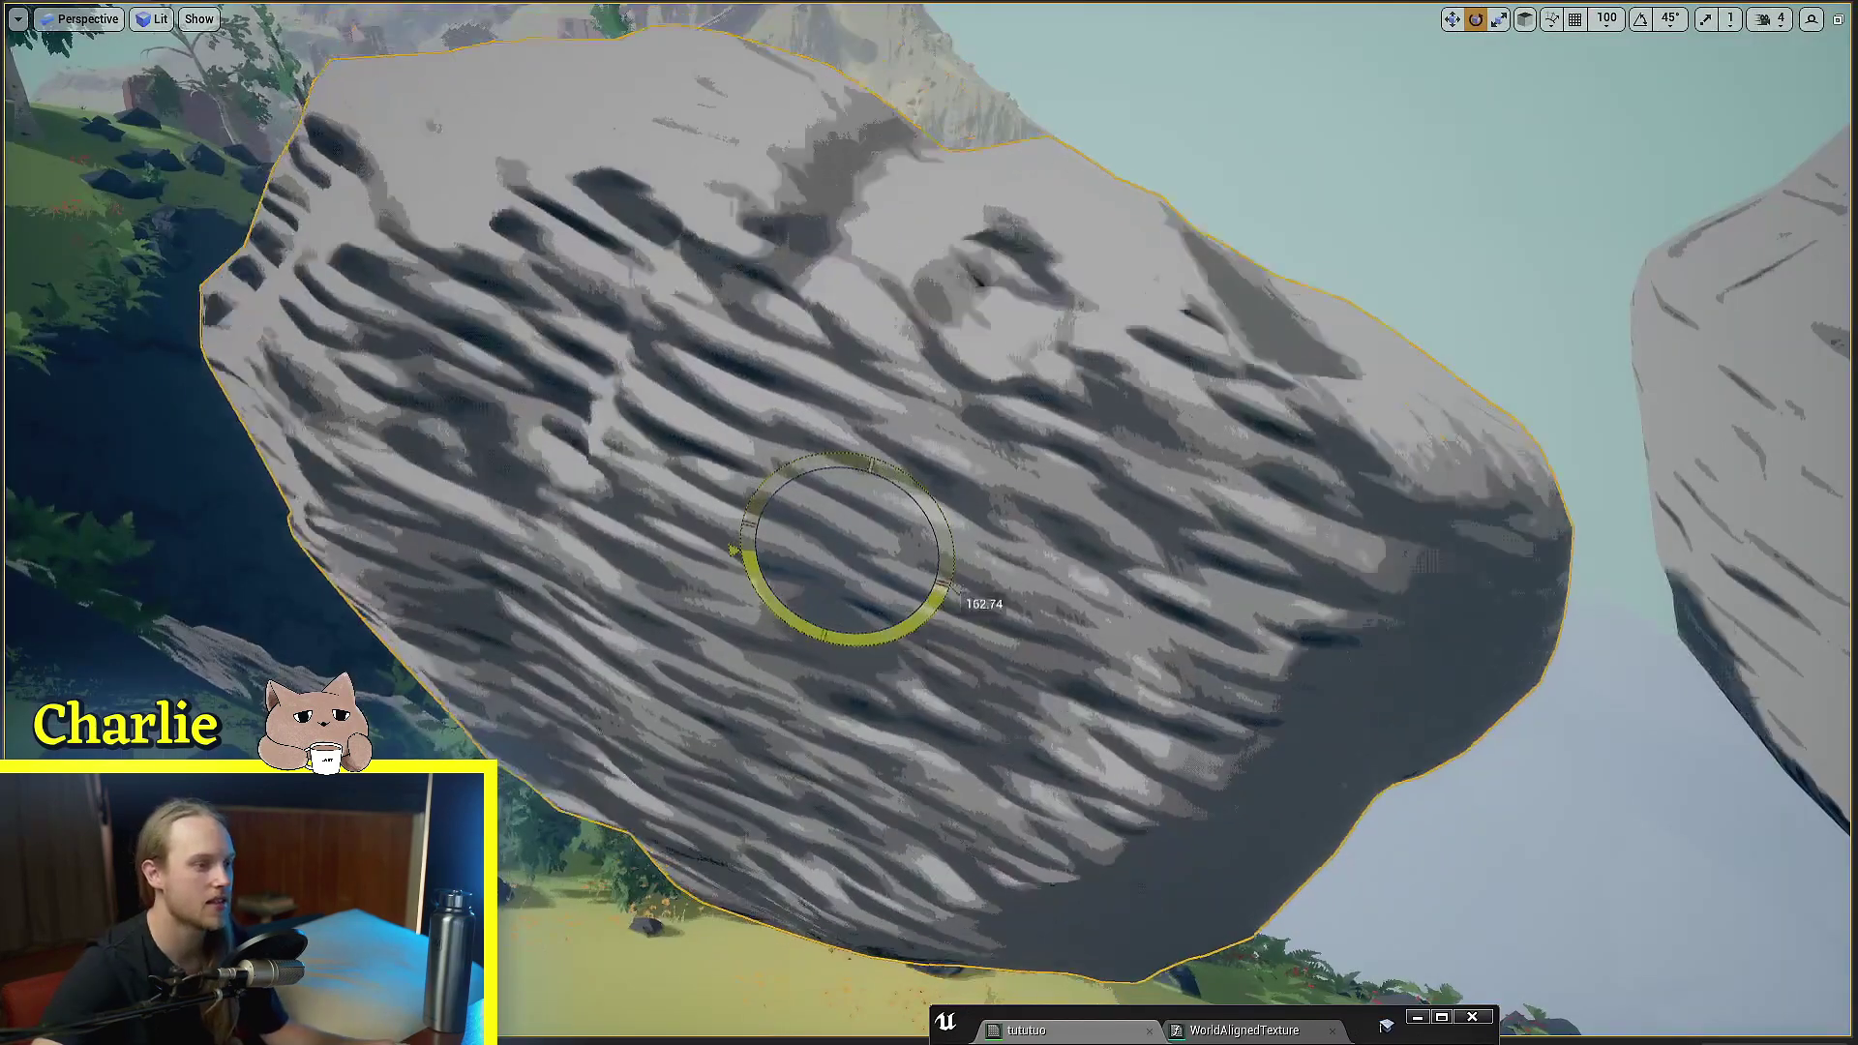
# Rotate the large rock in the level to check how the world-aligned normal map shades its surface
pyautogui.moveTo(953, 589); pyautogui.dragTo(947, 542)
pyautogui.moveTo(947, 542)
pyautogui.mouseDown(button='right')
pyautogui.moveTo(1007, 436)
pyautogui.moveTo(909, 542)
pyautogui.moveTo(928, 561)
pyautogui.mouseUp(button='right')
pyautogui.moveTo(933, 444); pyautogui.dragTo(802, 553)
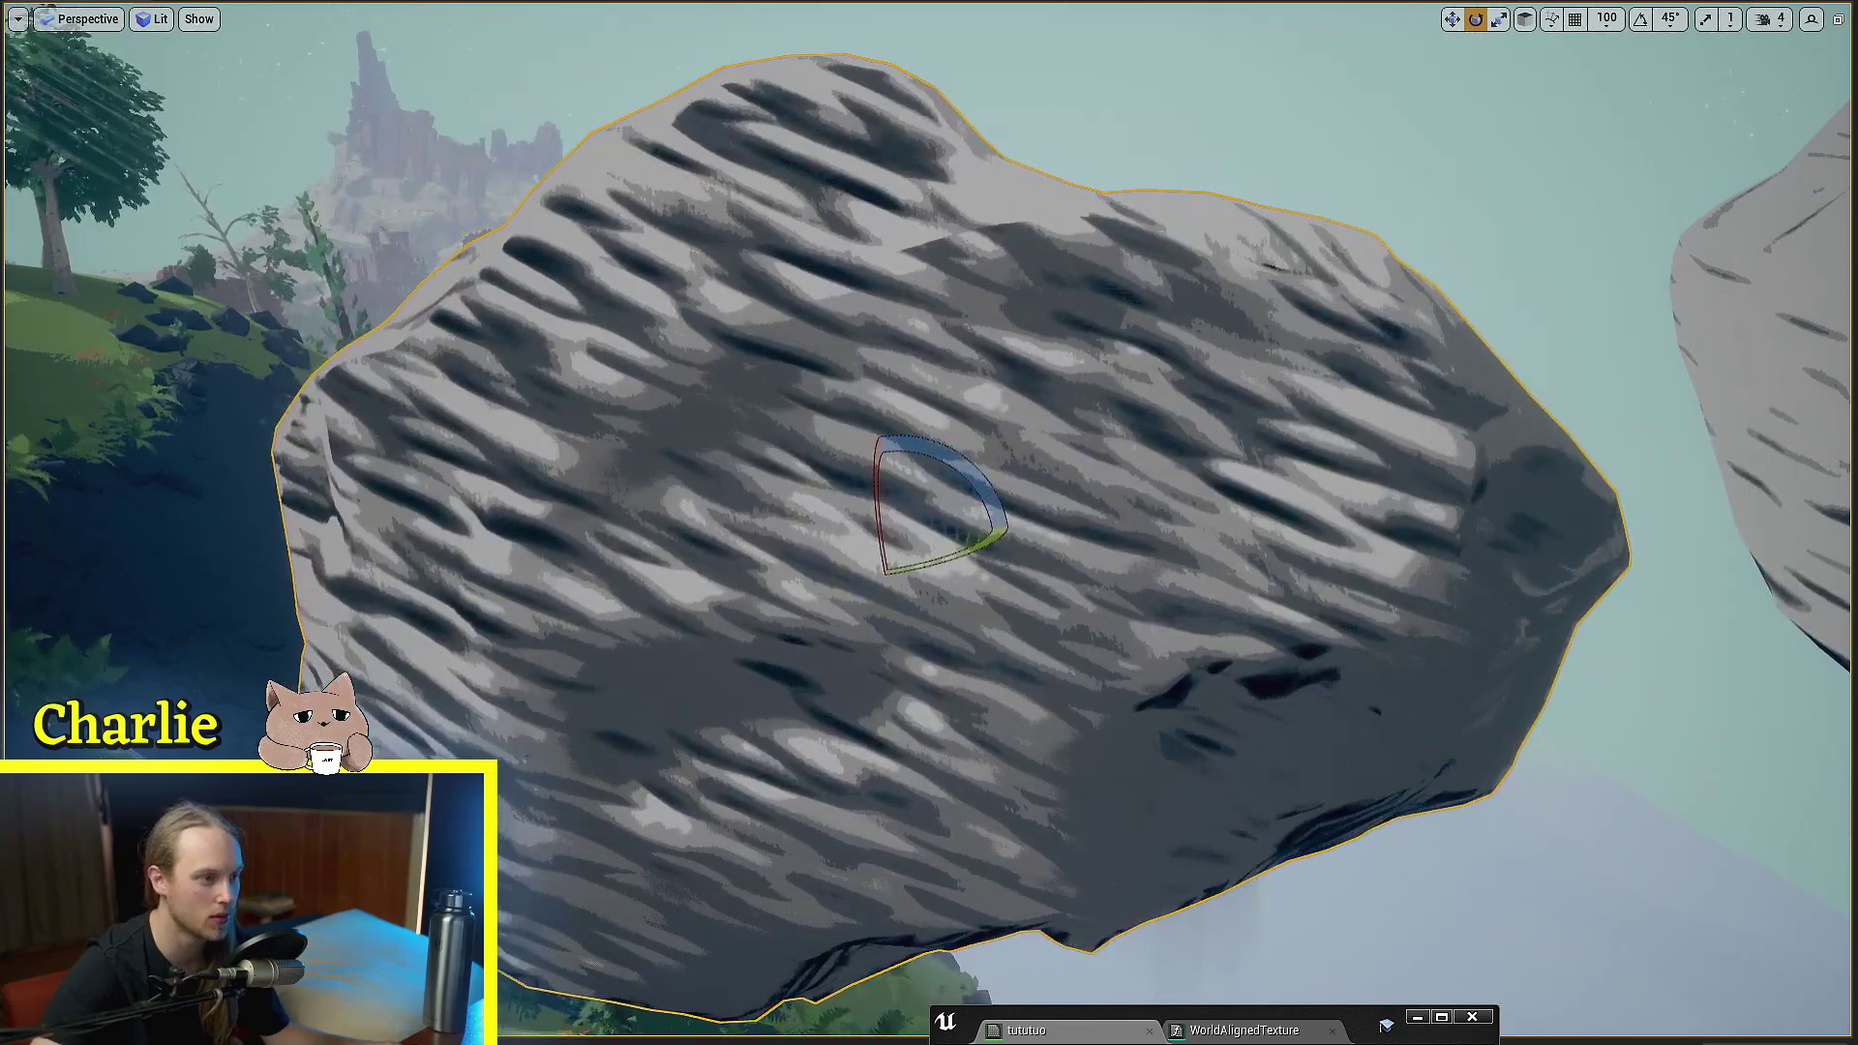
pyautogui.moveTo(803, 553); pyautogui.dragTo(619, 465, button='right')
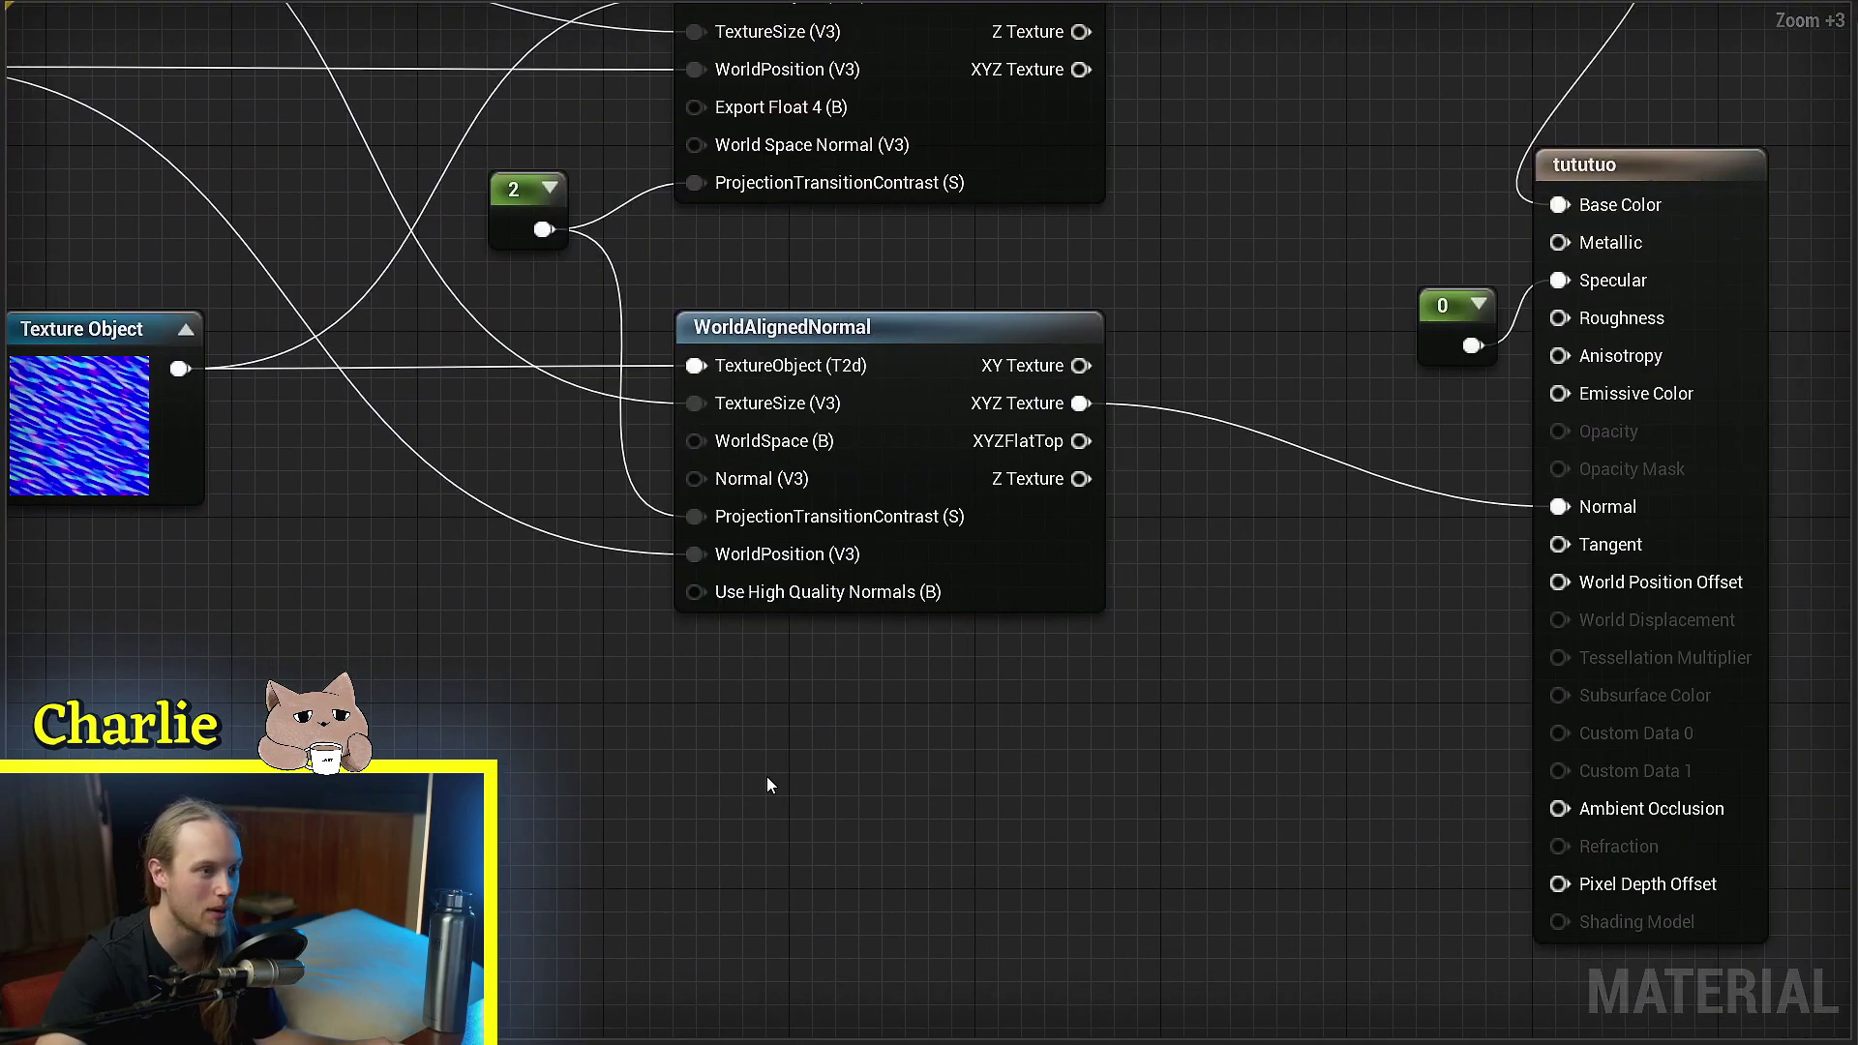
# Search the node list for "worldalign" and add a WorldAlignedReflection node below WorldAlignedNormal
pyautogui.scroll(3, 767, 780)
pyautogui.rightClick(678, 718)
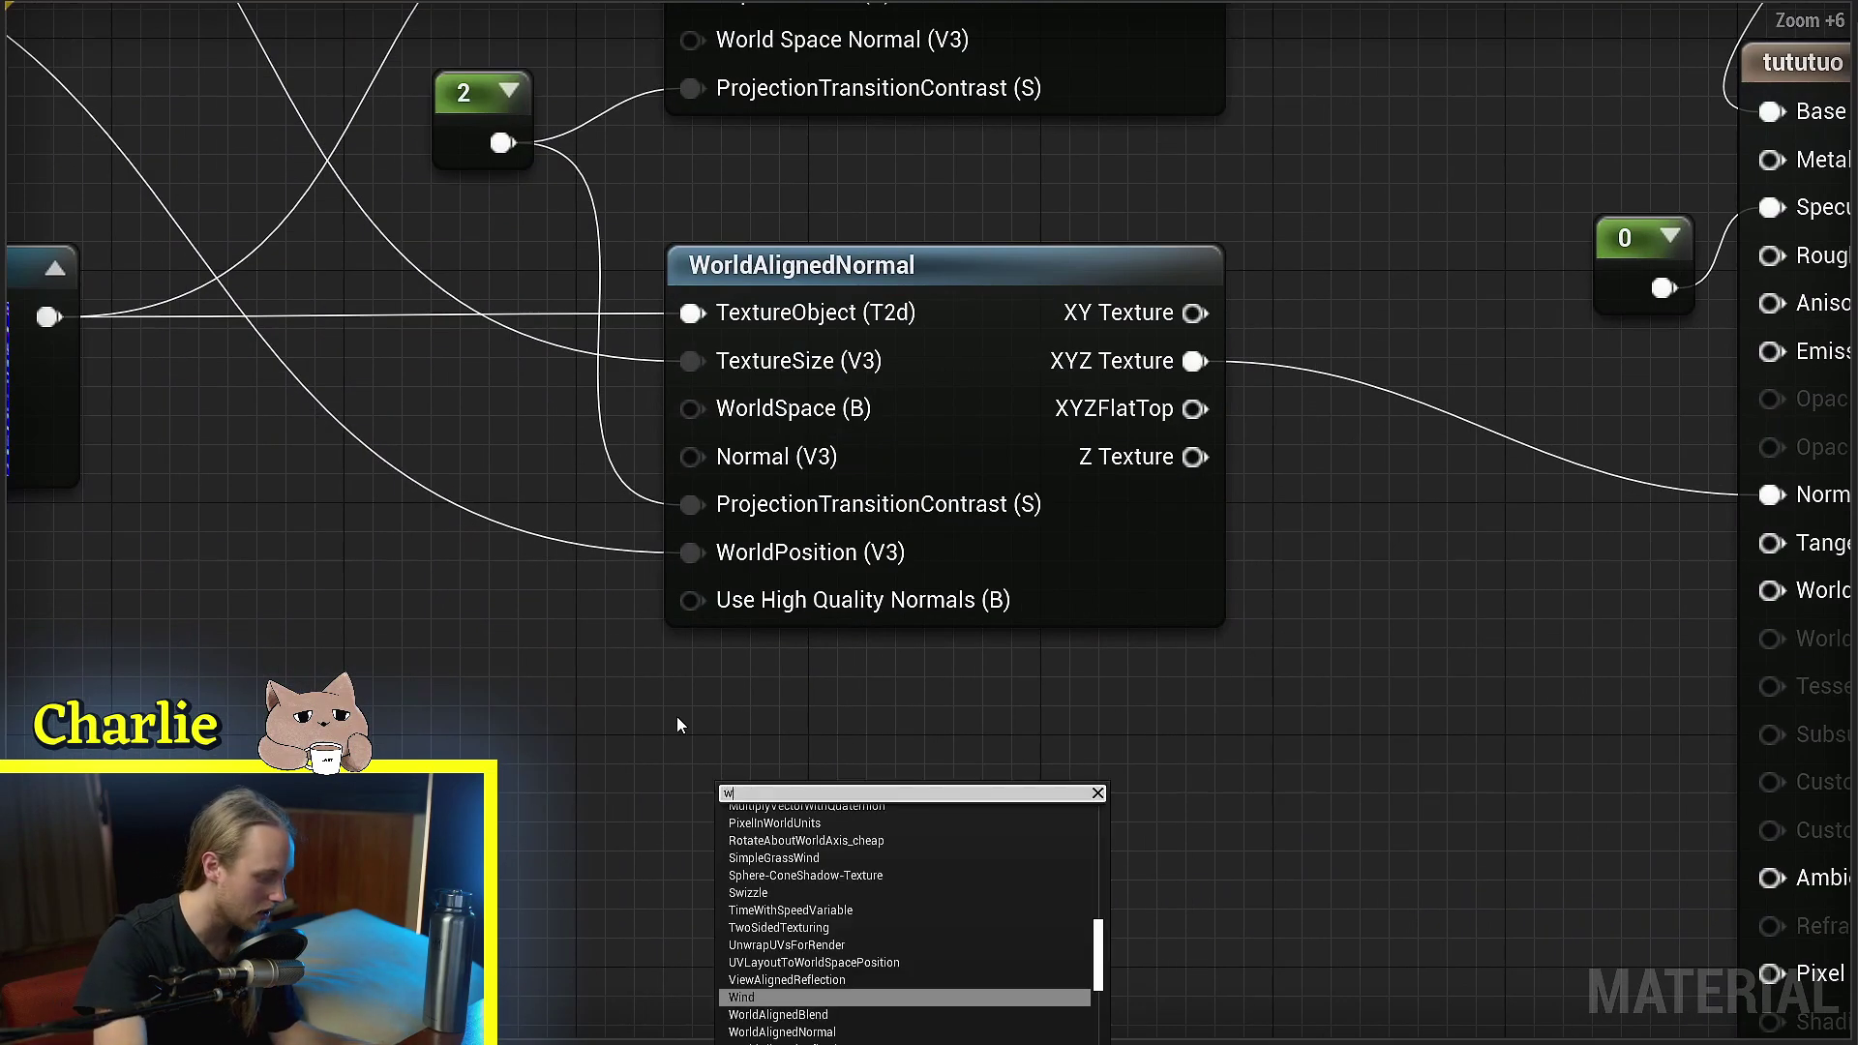
pyautogui.write('worldalign')
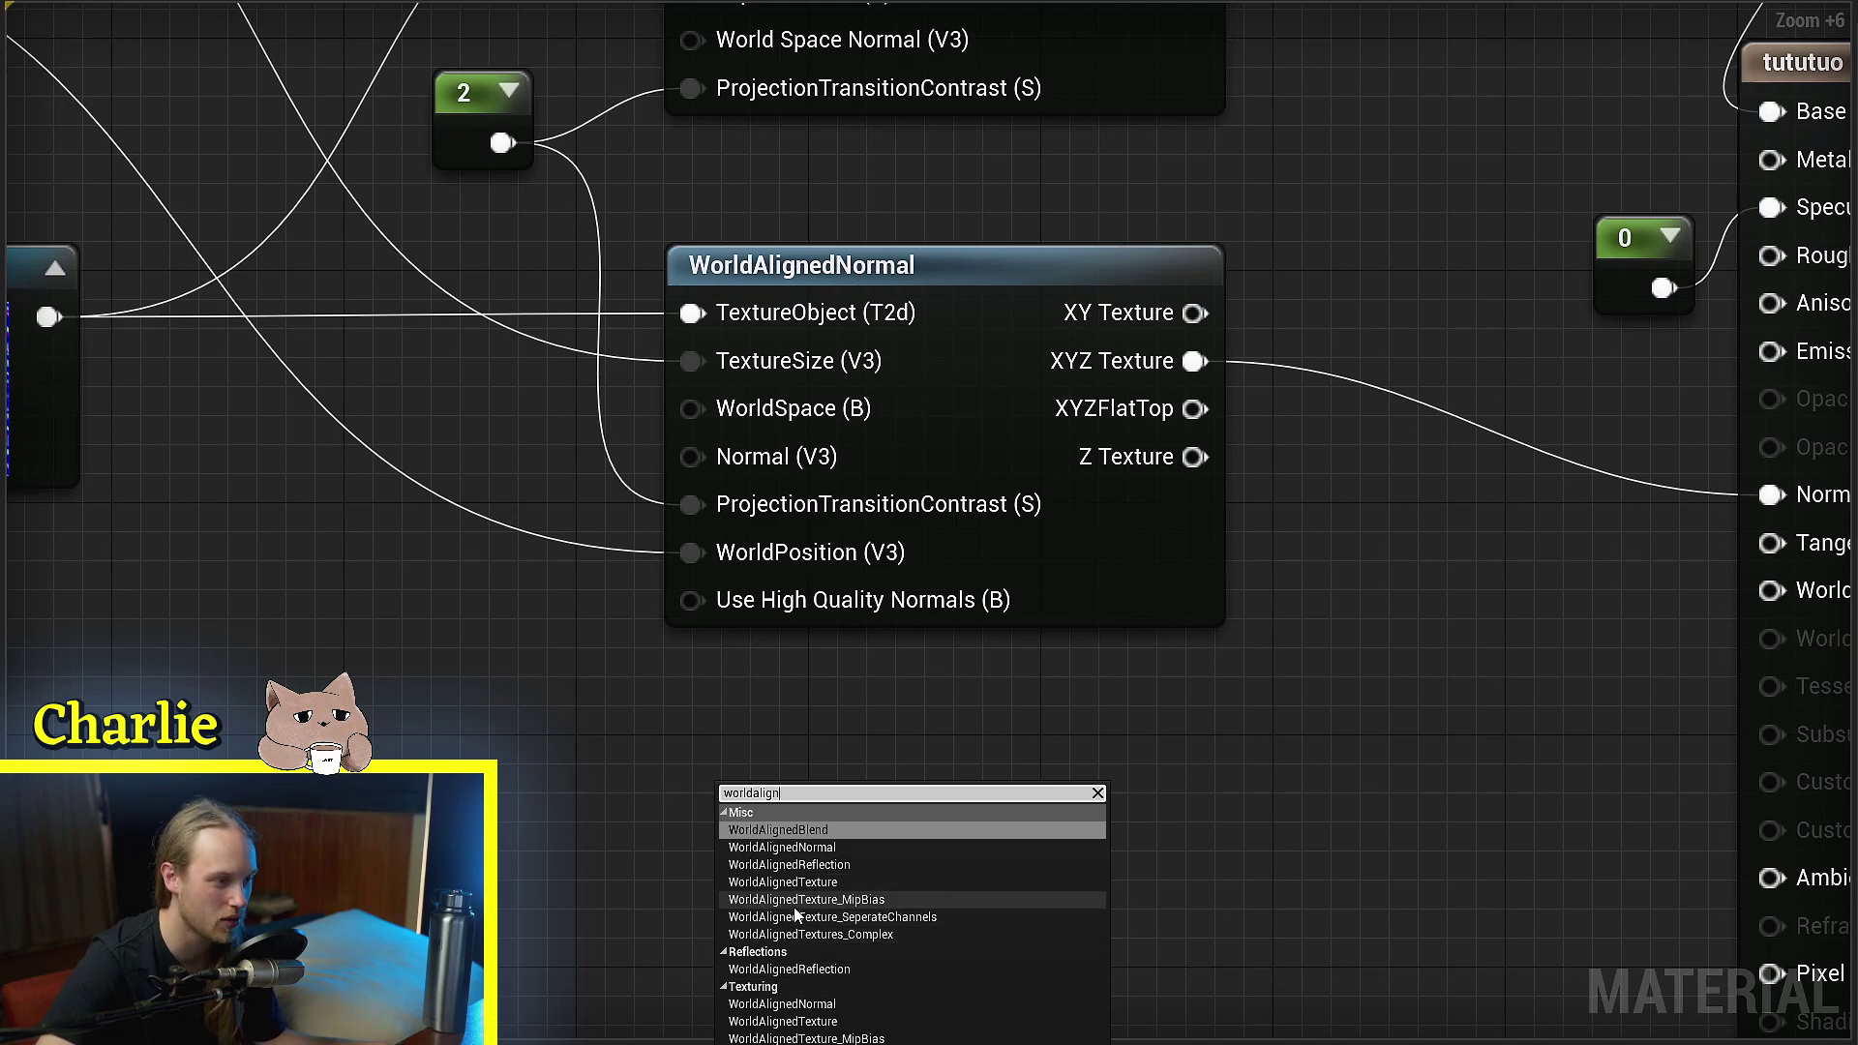
pyautogui.click(804, 865)
pyautogui.moveTo(896, 743); pyautogui.dragTo(820, 804, button='right')
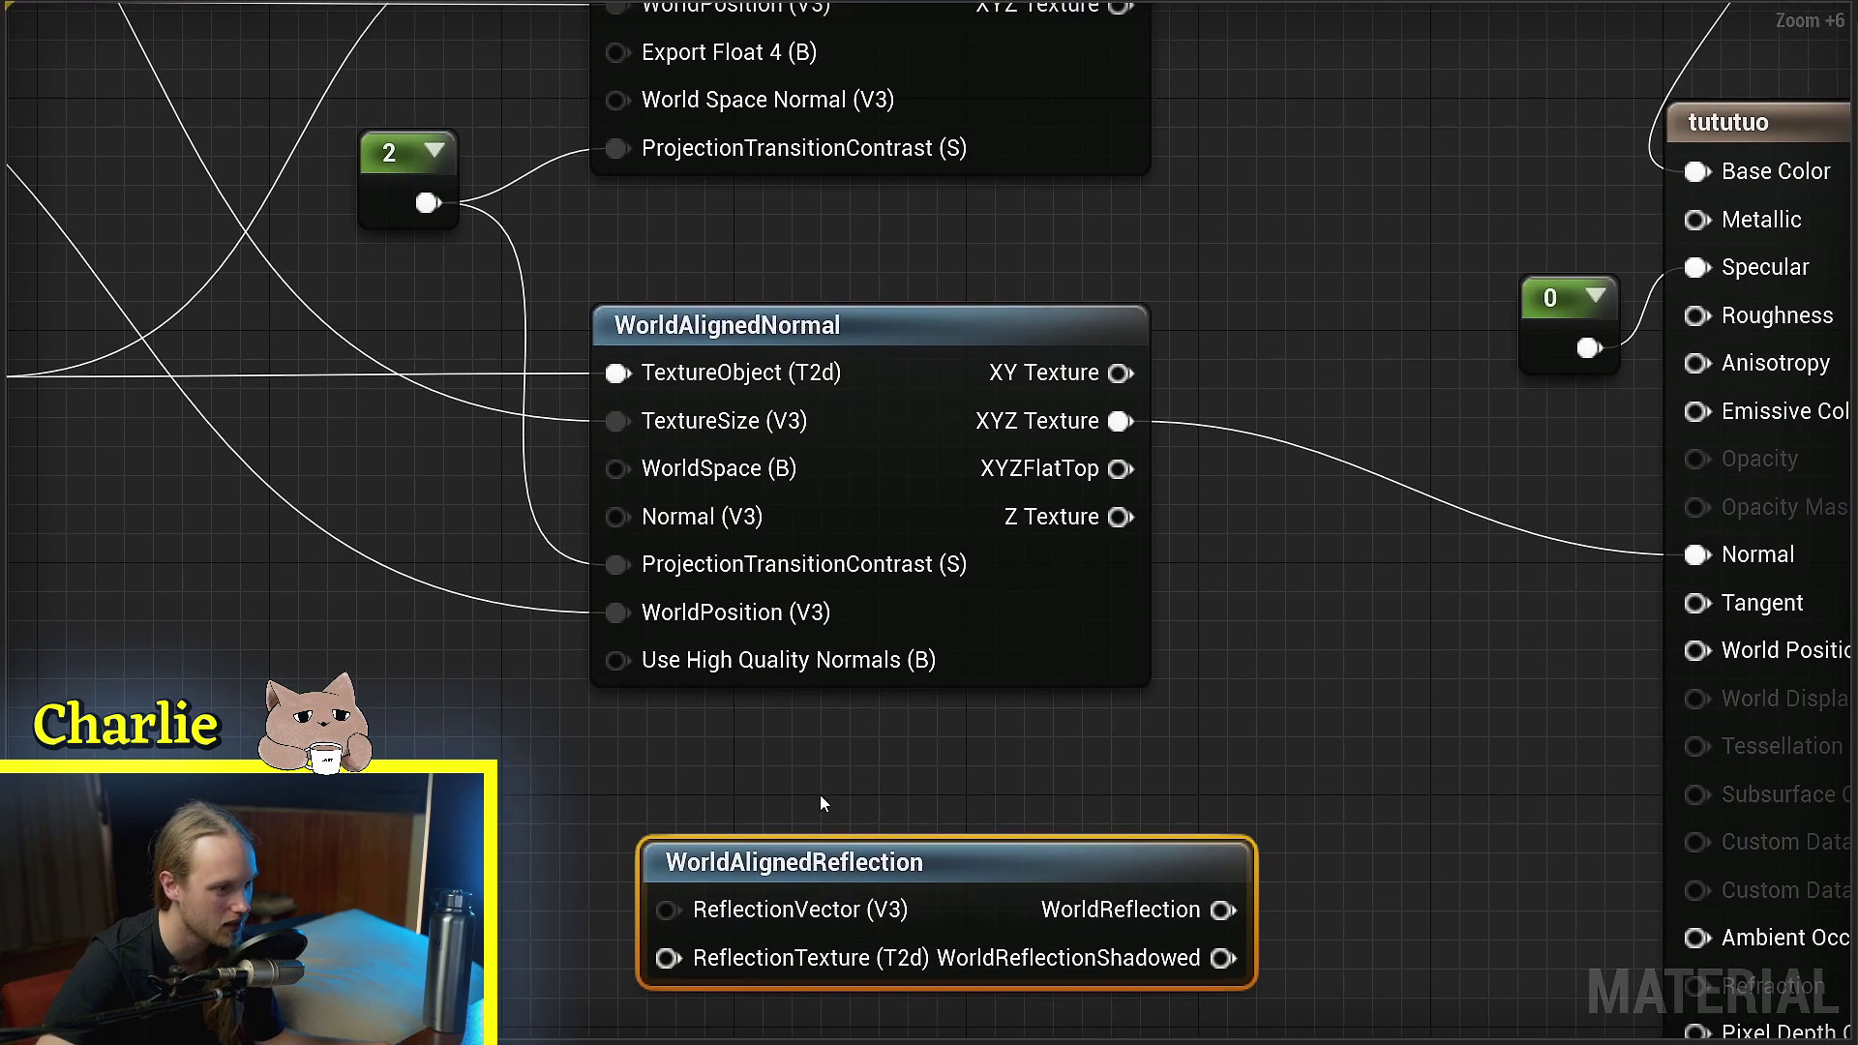